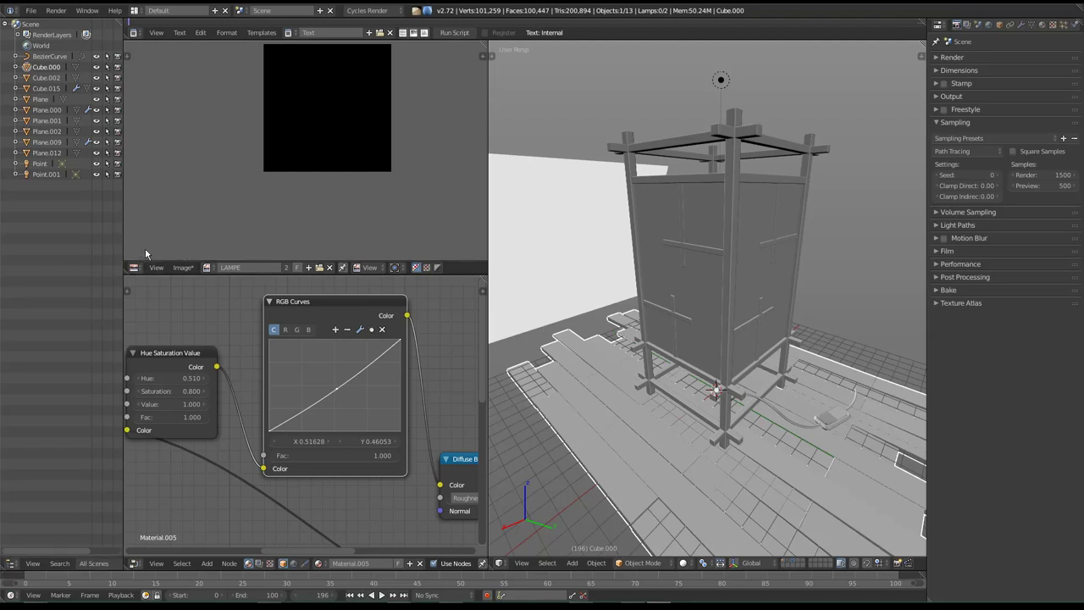
Convert the cable BezierCurve into a mesh with Mesh from Curve.
mouse_move(773, 385)
middle_mouse_down()
mouse_move(658, 382)
mouse_move(753, 530)
mouse_move(759, 511)
middle_mouse_up()
middle_click_drag(705, 436, 703, 369)
right_click(712, 362)
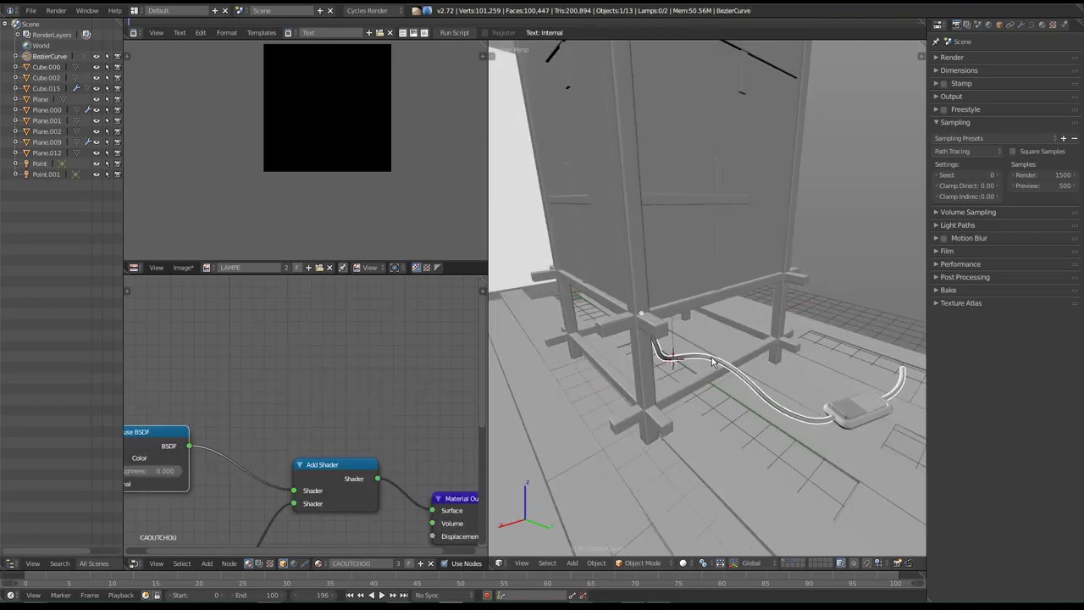
key("alt+c")
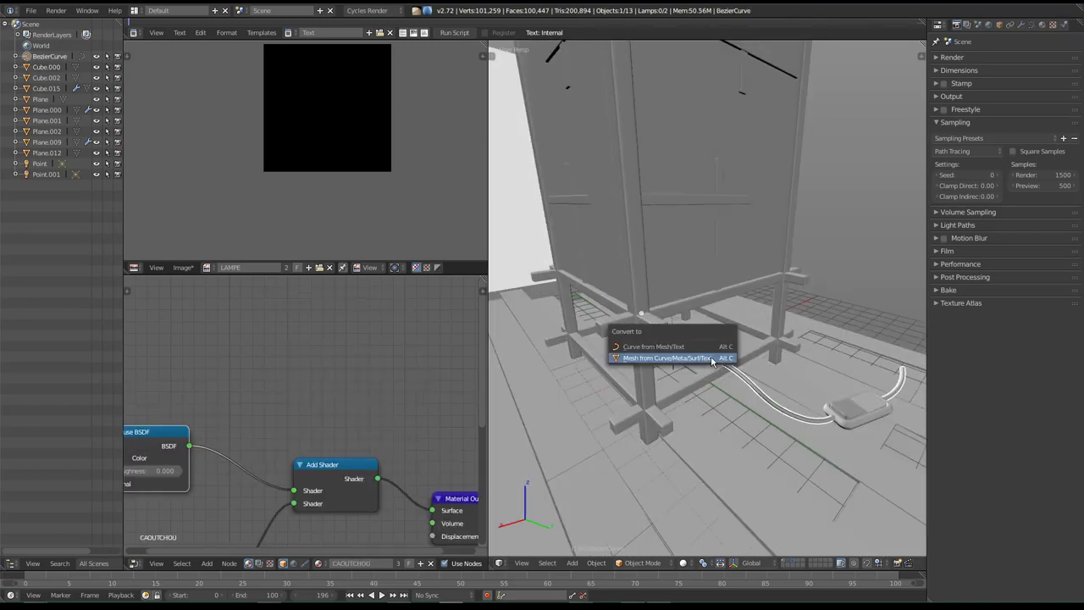
left_click(712, 357)
Select the plug, plug body Cylinder and cable, using wireframe view to reach hidden parts.
right_click(852, 418, "shift")
mouse_move(852, 419)
middle_mouse_down()
mouse_move(796, 425)
mouse_move(778, 350)
mouse_move(684, 338)
mouse_move(695, 424)
mouse_move(642, 393)
middle_mouse_up()
right_click(705, 416, "shift")
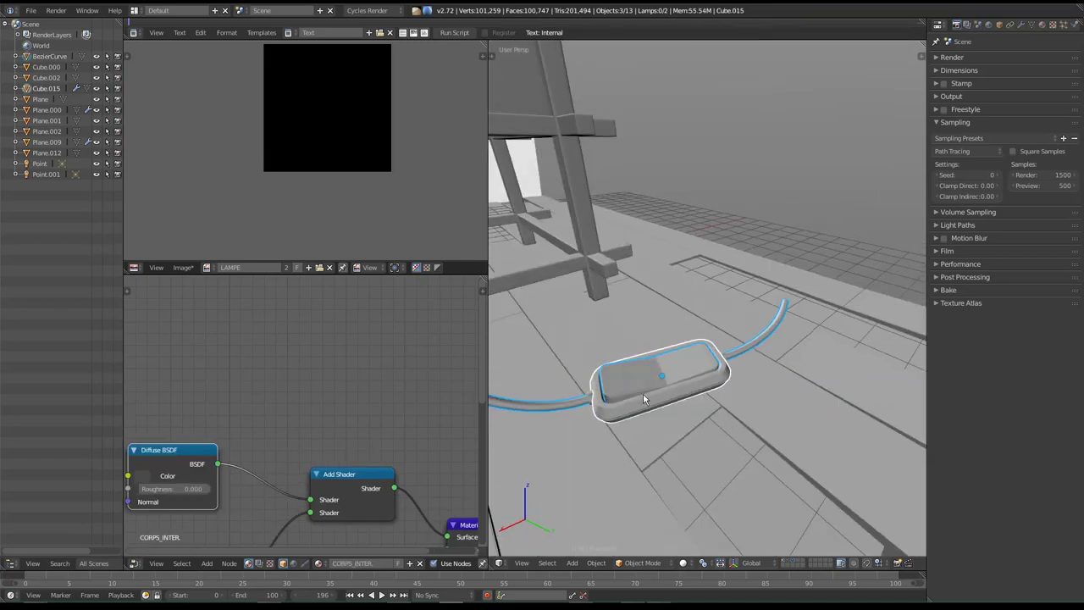
right_click(590, 402, "shift")
key("z")
key("z")
key("z")
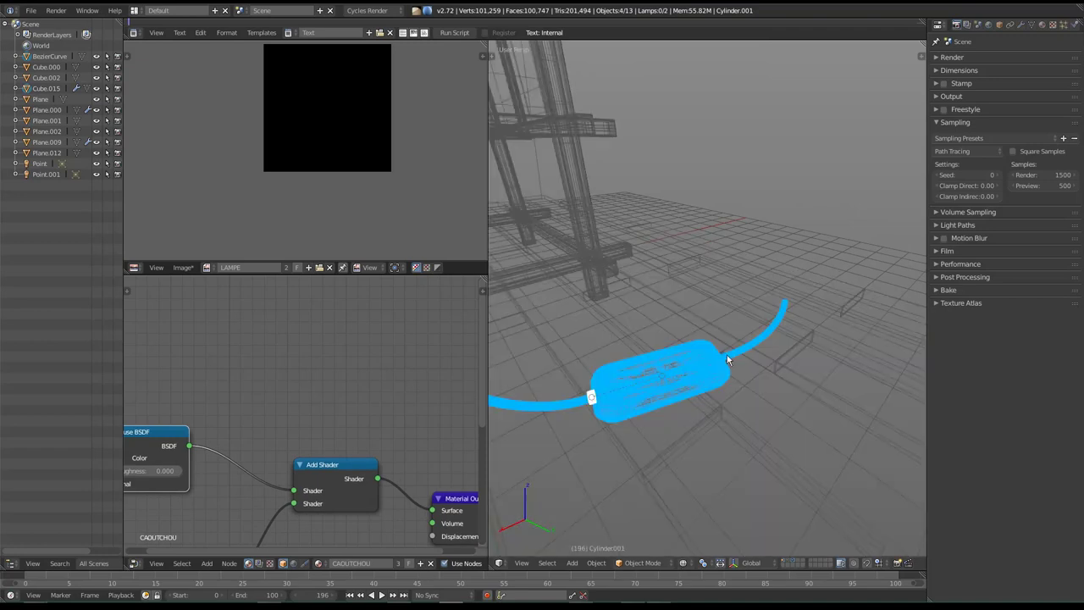
mouse_move(724, 377)
middle_mouse_down()
mouse_move(723, 425)
mouse_move(628, 285)
mouse_move(744, 291)
mouse_move(677, 306)
middle_mouse_up()
scroll(722, 425, "up", 2)
right_click(722, 419, "shift")
Add the wooden frame pieces to the selection and join all lamp parts into one object.
right_click(744, 291, "shift")
right_click(672, 166, "shift")
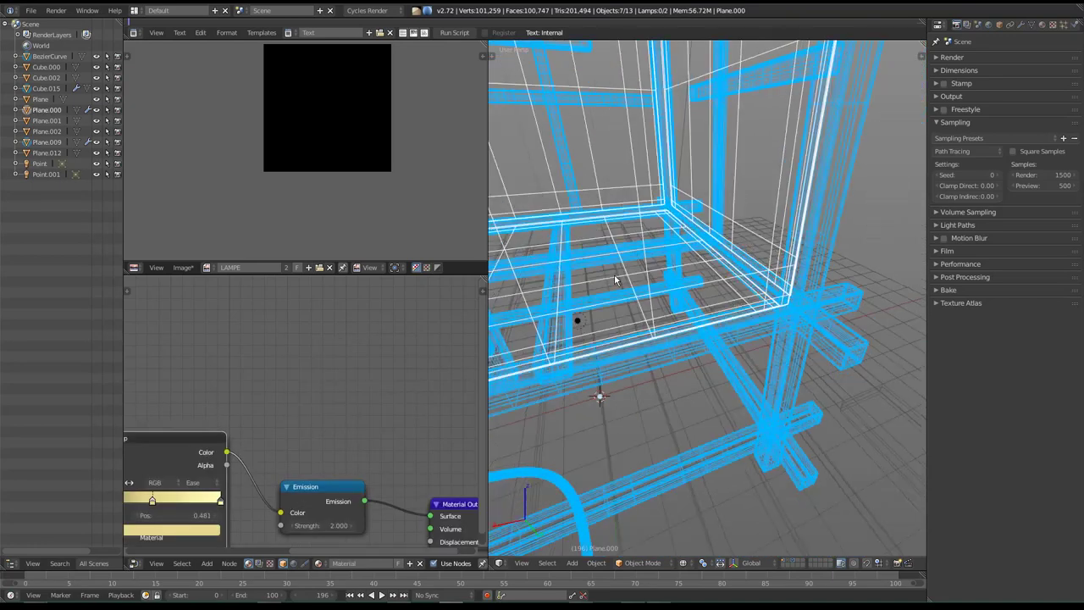
middle_click_drag(673, 150, 667, 303)
scroll(666, 304, "down", 2)
scroll(666, 287, "down", 2)
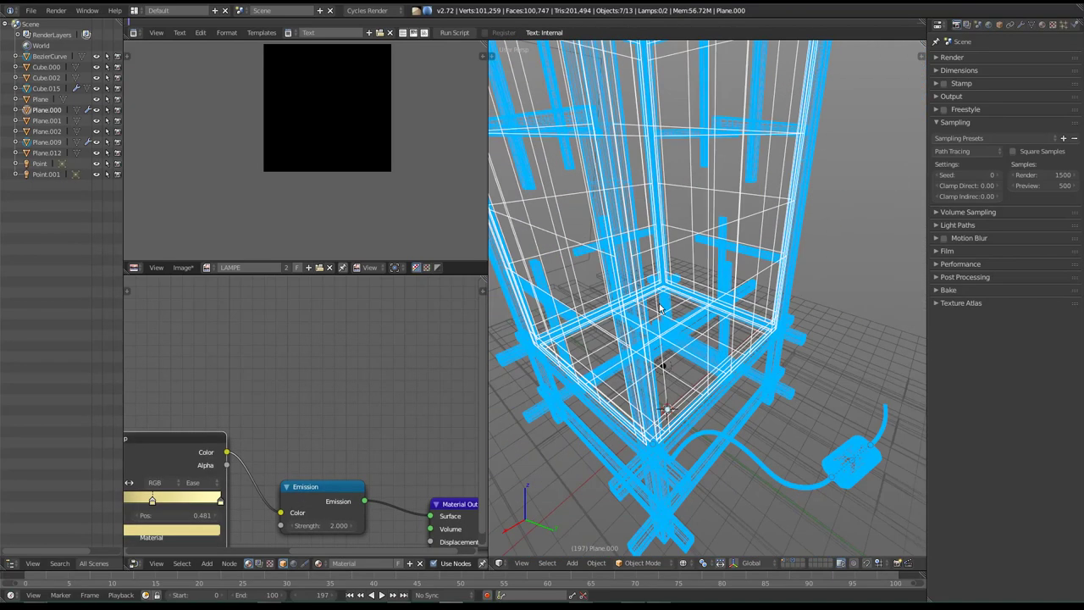
scroll(665, 271, "down", 2)
scroll(664, 254, "down", 2)
middle_click_drag(664, 254, 666, 273)
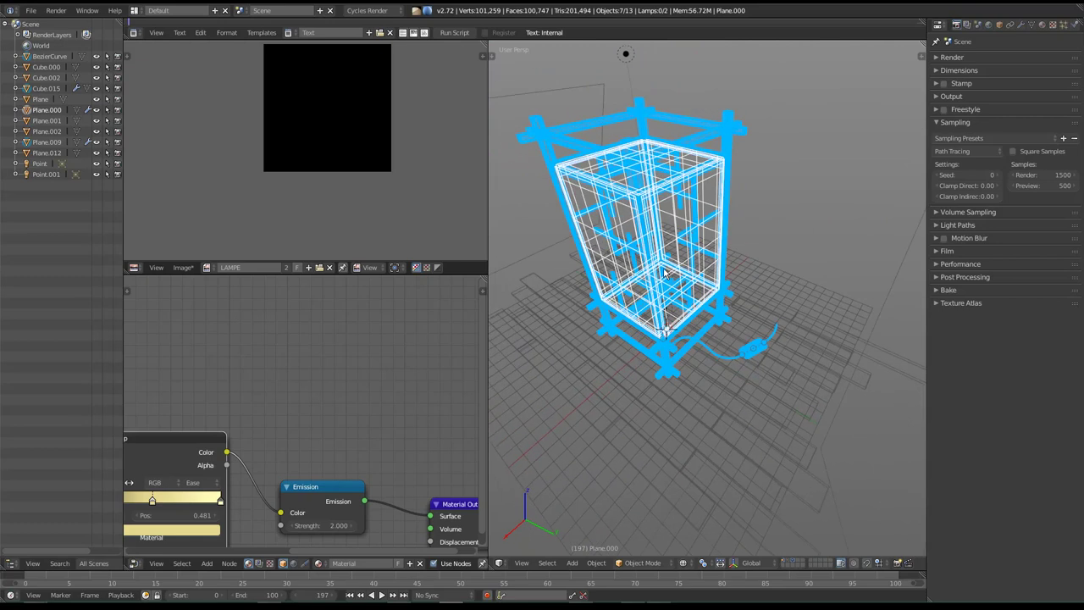
key("ctrl+j")
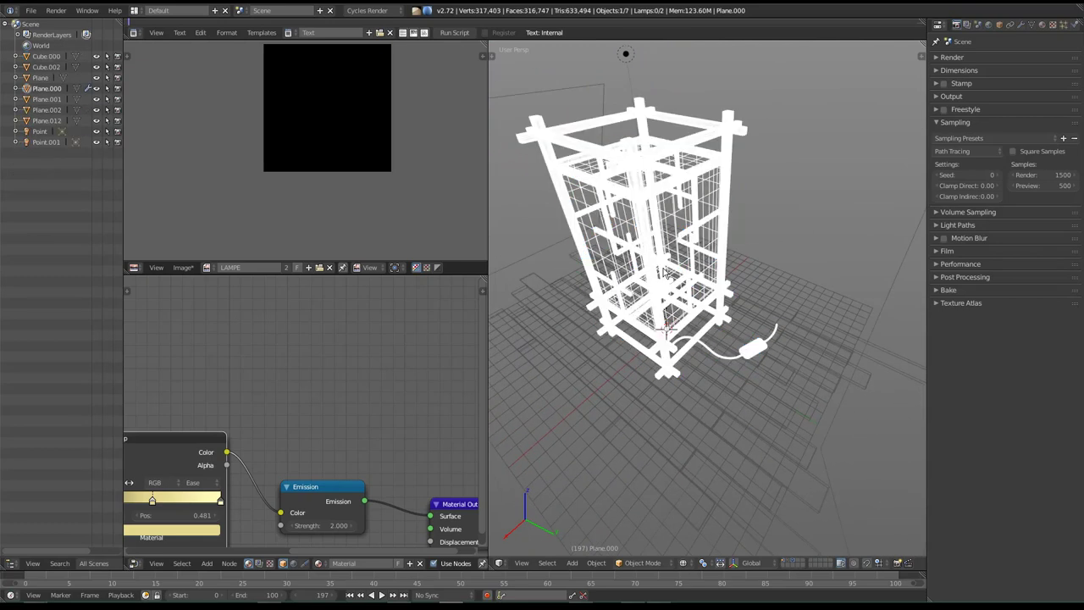
key("z")
key("shift+z")
key("shift+z")
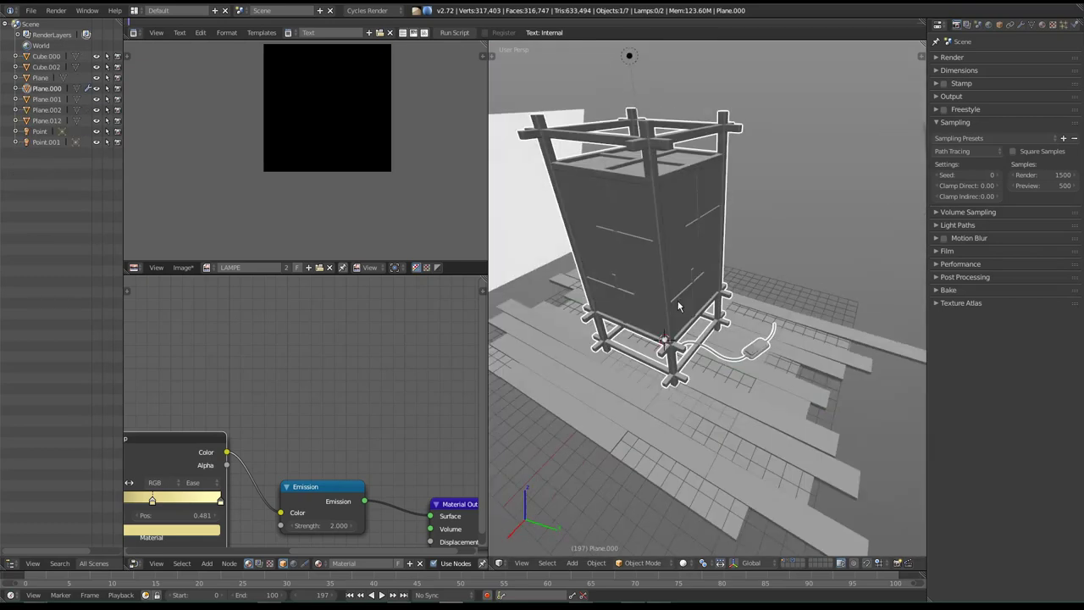
key("shift+f")
key("Escape")
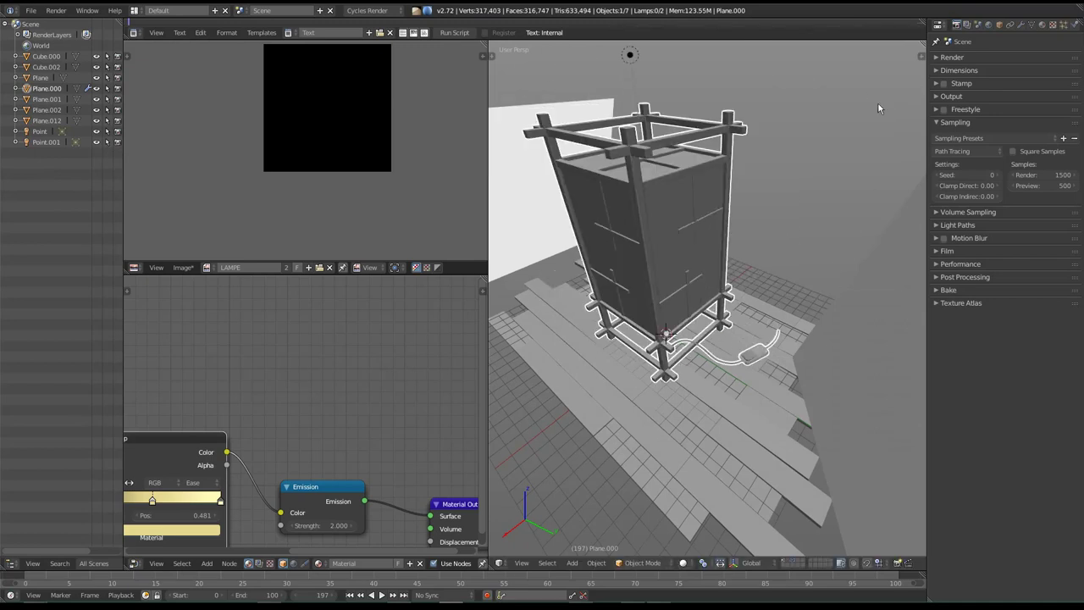
Open the joined lamp's material settings and switch the viewport to a live rendered preview.
left_click(1041, 26)
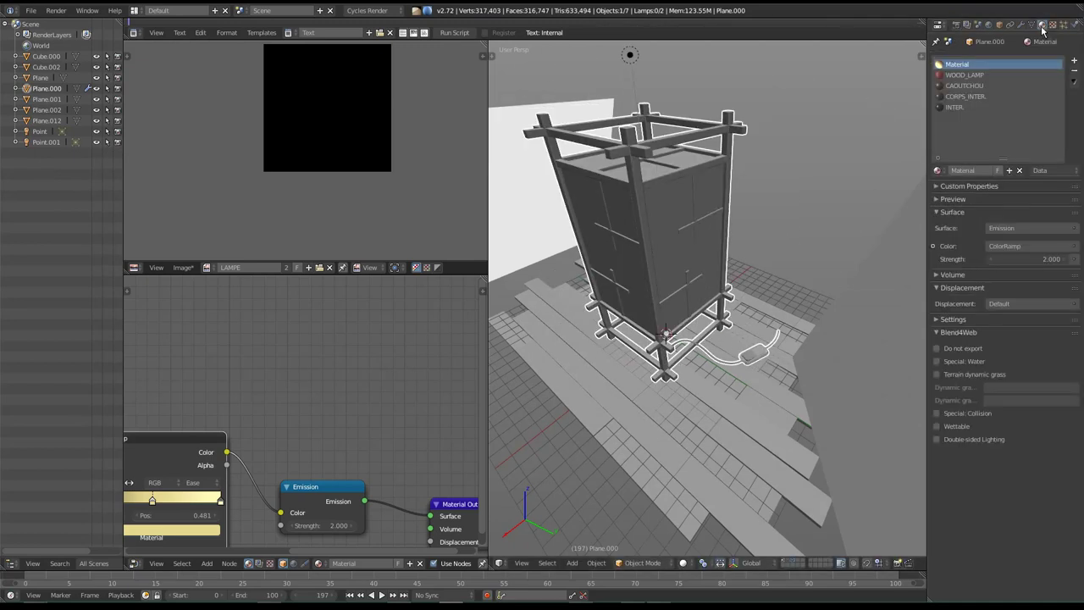
middle_click_drag(660, 235, 659, 261)
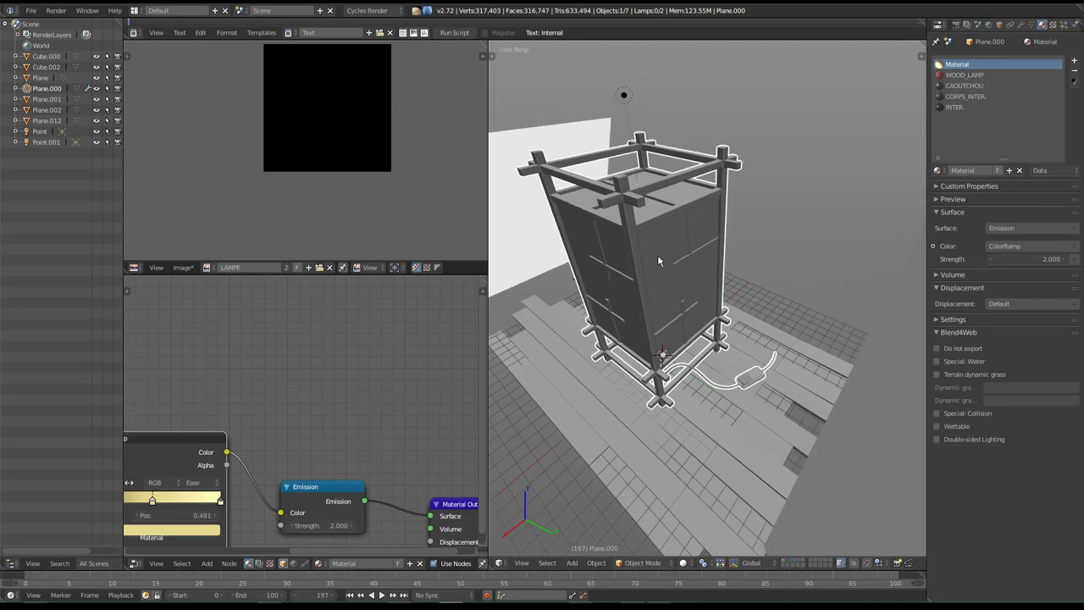
key("shift+z")
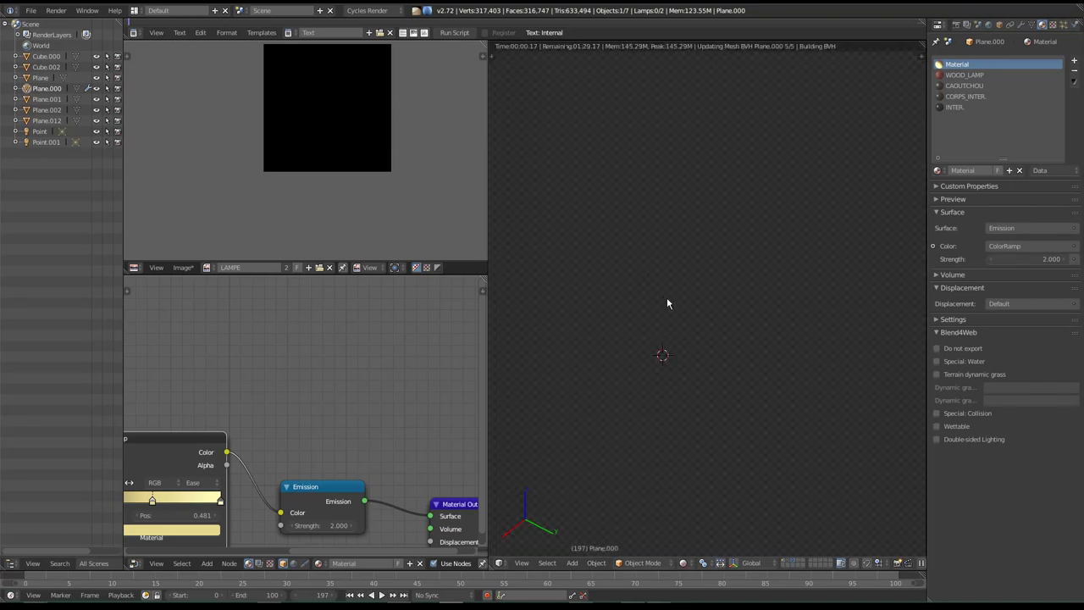
scroll(691, 318, "up", 1)
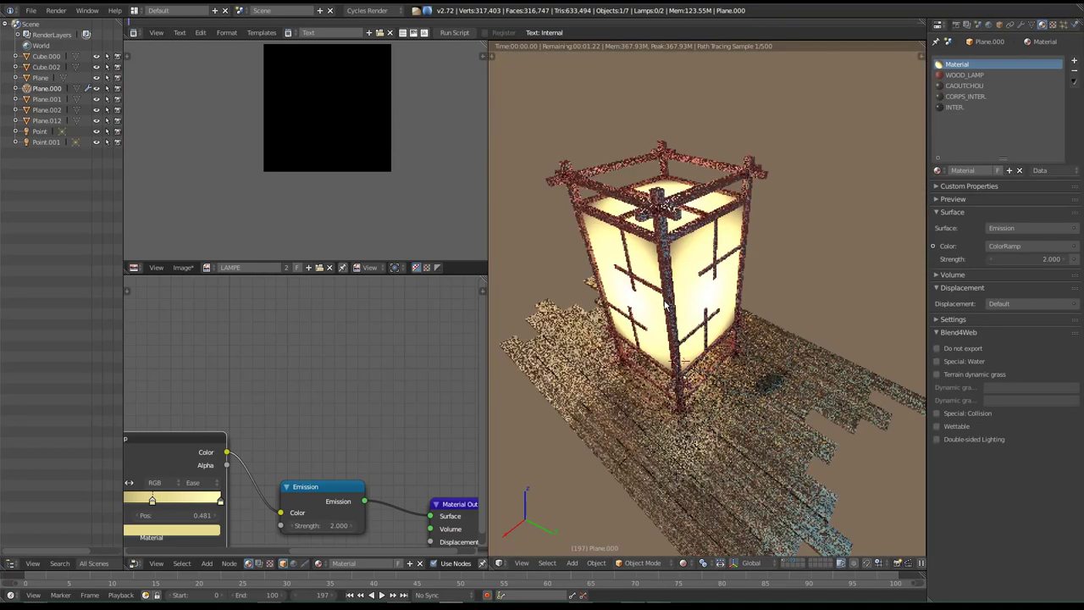
scroll(694, 327, "up", 3)
middle_click_drag(695, 327, 698, 309)
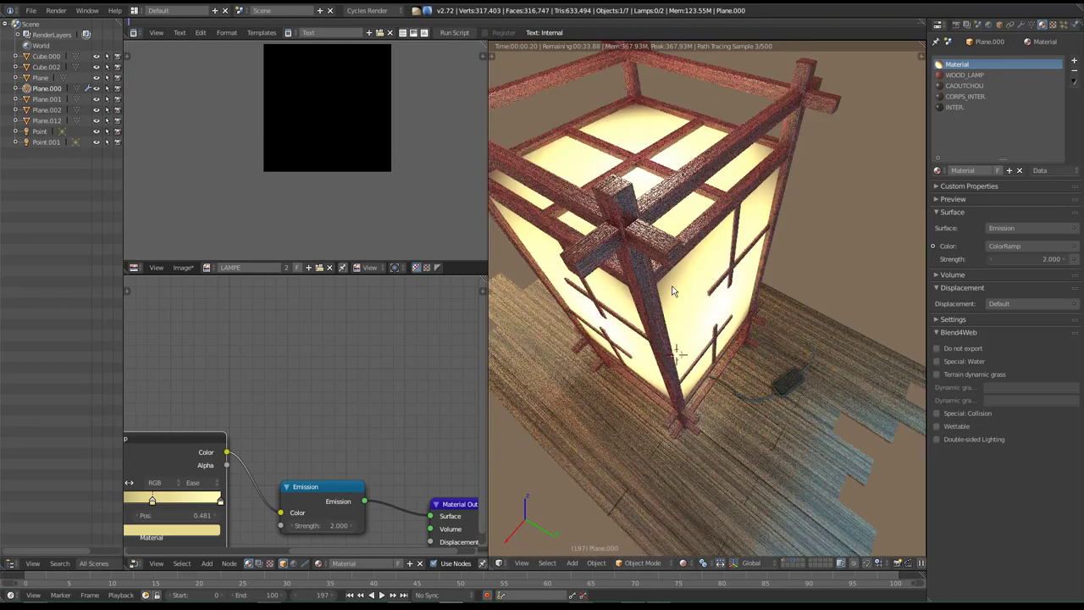
Disconnect the Multiply node from the WOOD_LAMP material's Displacement input.
left_click(974, 76)
mouse_move(425, 398)
middle_mouse_down()
mouse_move(258, 359)
mouse_move(198, 291)
middle_mouse_up()
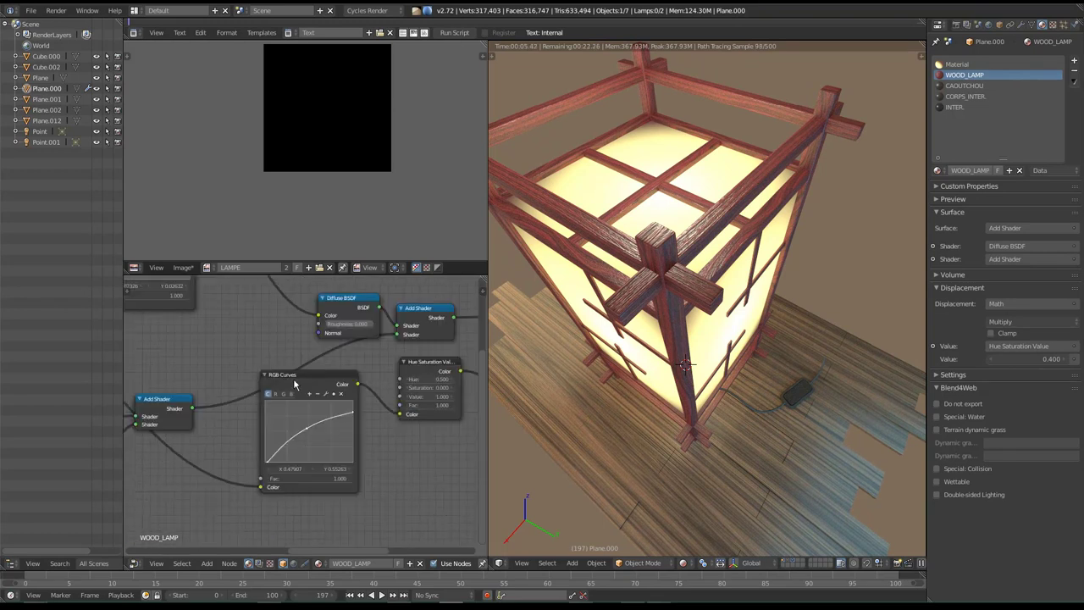
scroll(343, 396, "down", 2, "ctrl")
scroll(338, 398, "down", 1, "ctrl")
scroll(335, 400, "down", 3, "ctrl")
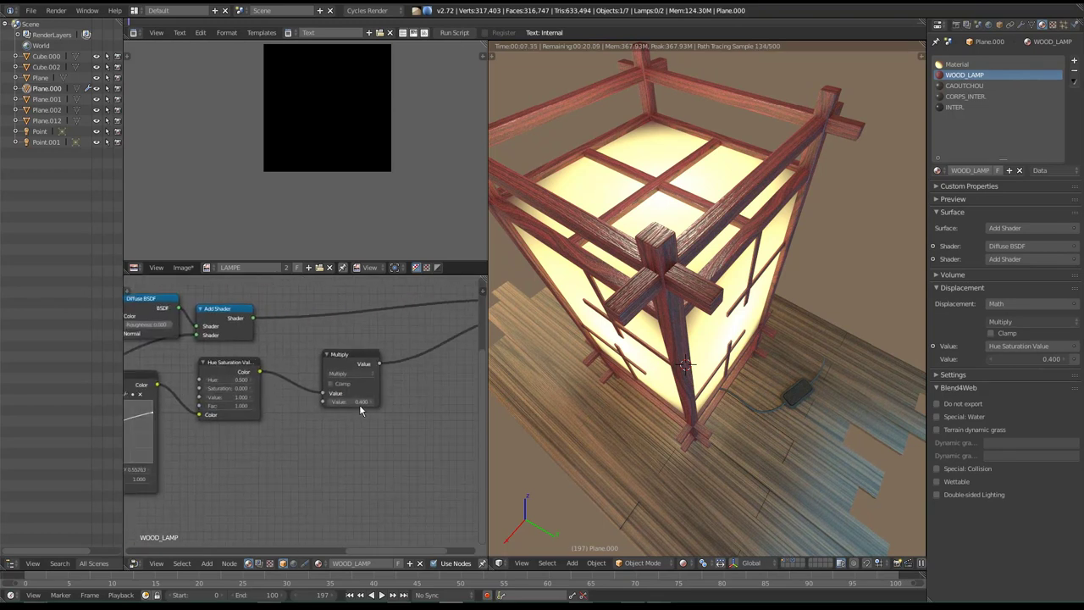
scroll(364, 364, "down", 2, "ctrl")
right_click_drag(377, 349, 398, 394, "ctrl")
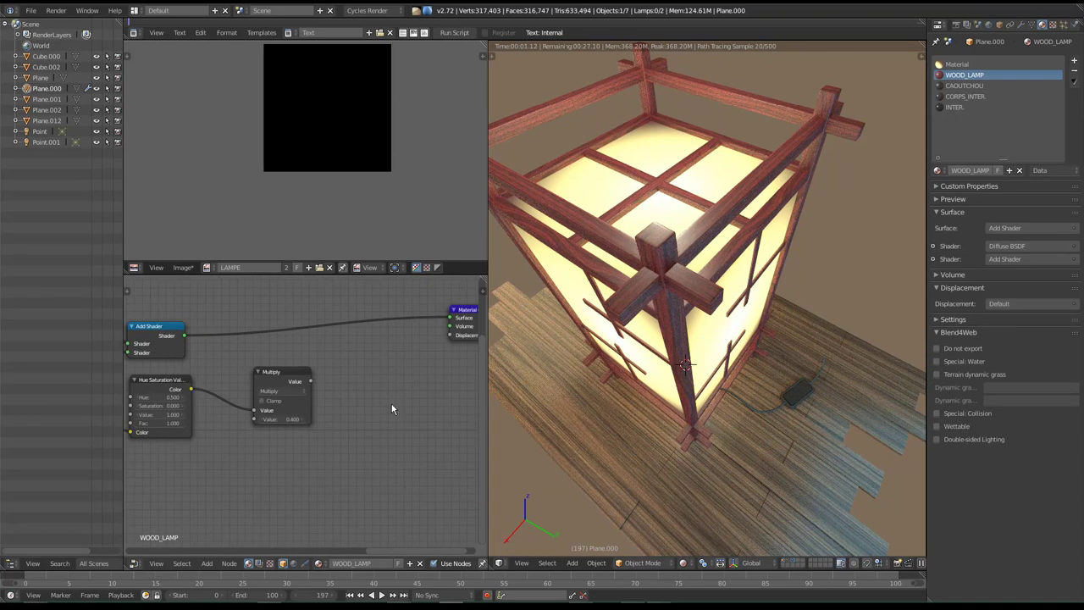
Orbit around the rendered lamp to inspect it from several angles.
middle_click_drag(652, 358, 644, 321)
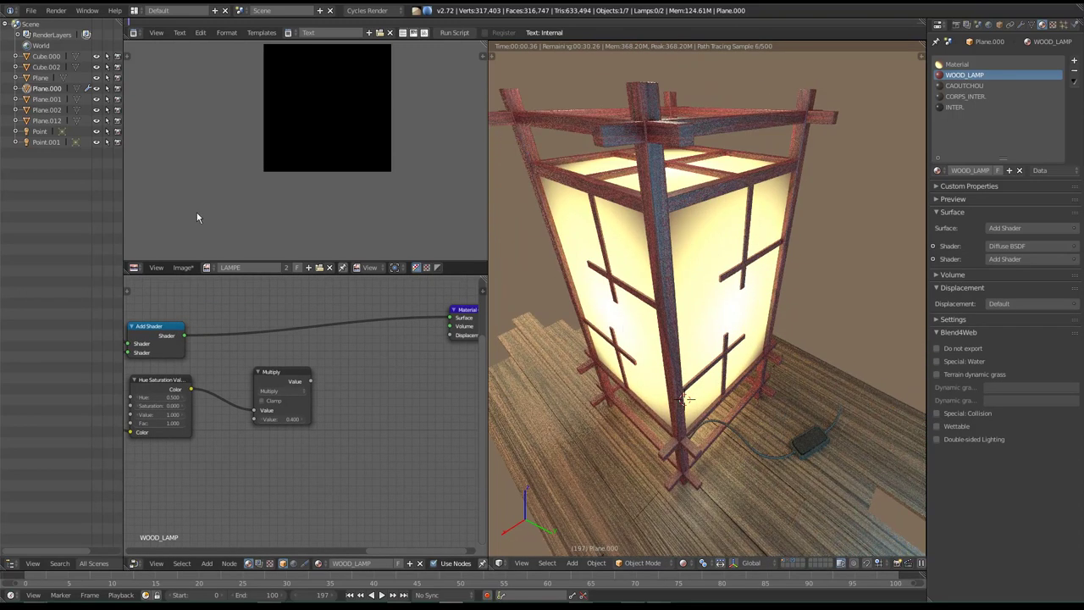
mouse_move(679, 307)
middle_mouse_down()
mouse_move(668, 303)
mouse_move(675, 323)
mouse_move(690, 318)
middle_mouse_up()
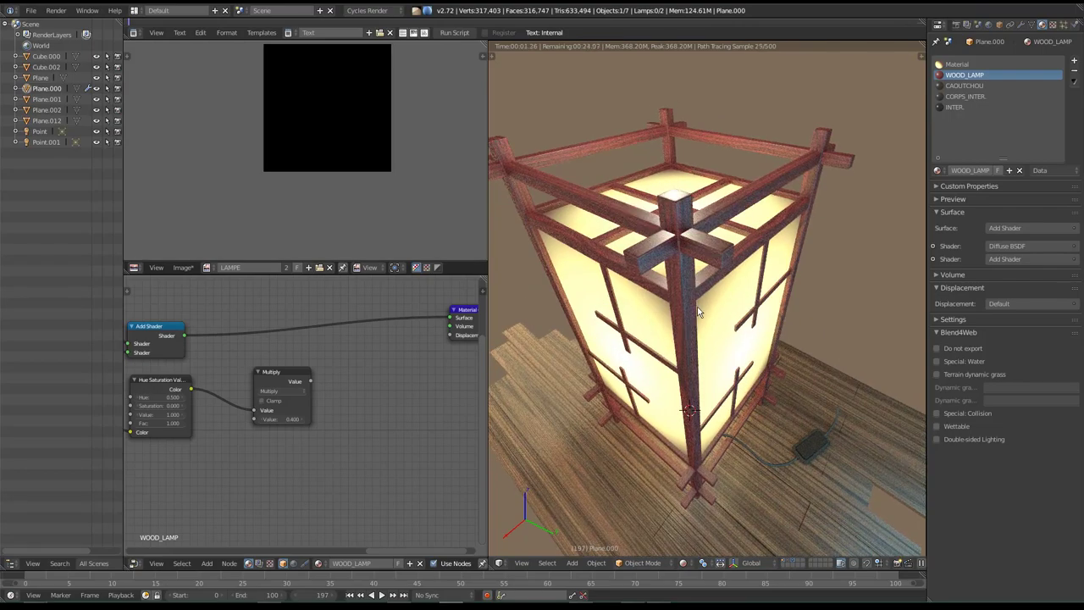
mouse_move(651, 323)
middle_mouse_down()
mouse_move(688, 366)
mouse_move(672, 291)
mouse_move(659, 288)
middle_mouse_up()
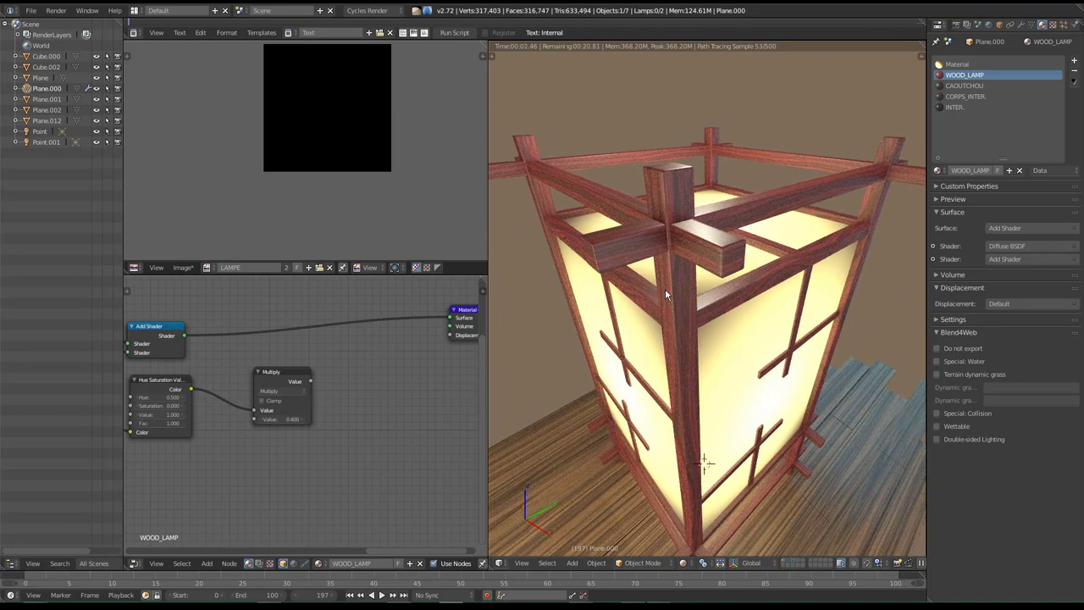
middle_click_drag(665, 287, 713, 290)
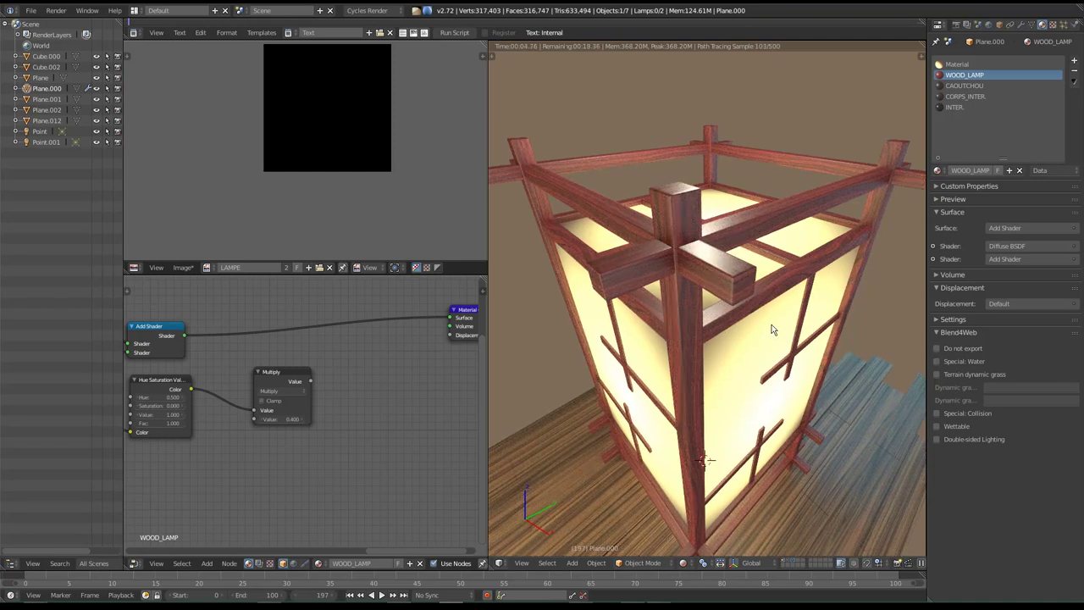
middle_click_drag(771, 329, 724, 331)
mouse_move(729, 271)
middle_mouse_down()
mouse_move(763, 288)
mouse_move(734, 330)
mouse_move(656, 186)
middle_mouse_up()
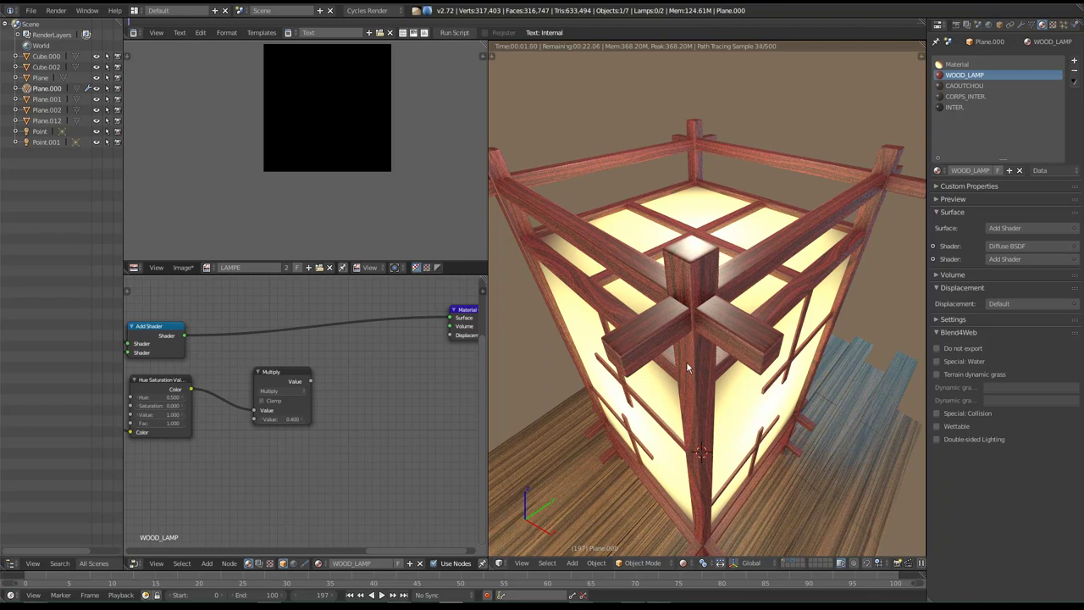
mouse_move(724, 303)
middle_mouse_down()
mouse_move(728, 363)
mouse_move(686, 347)
middle_mouse_up()
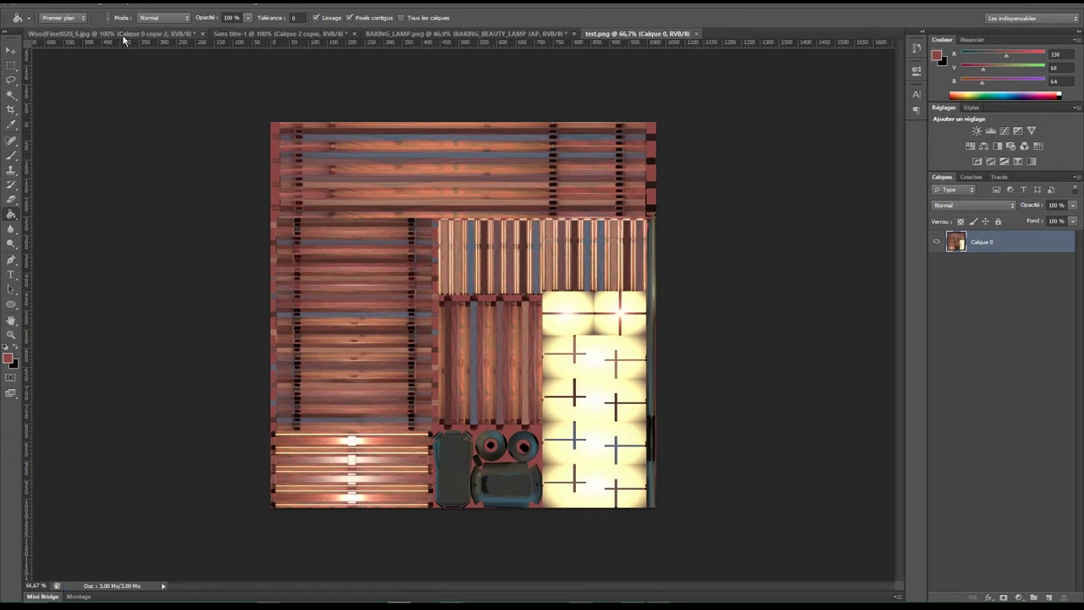
Switch from the Sans titre-1 document to BAKING_LAMP.png and zoom in and out to inspect the atlas.
left_click(279, 33)
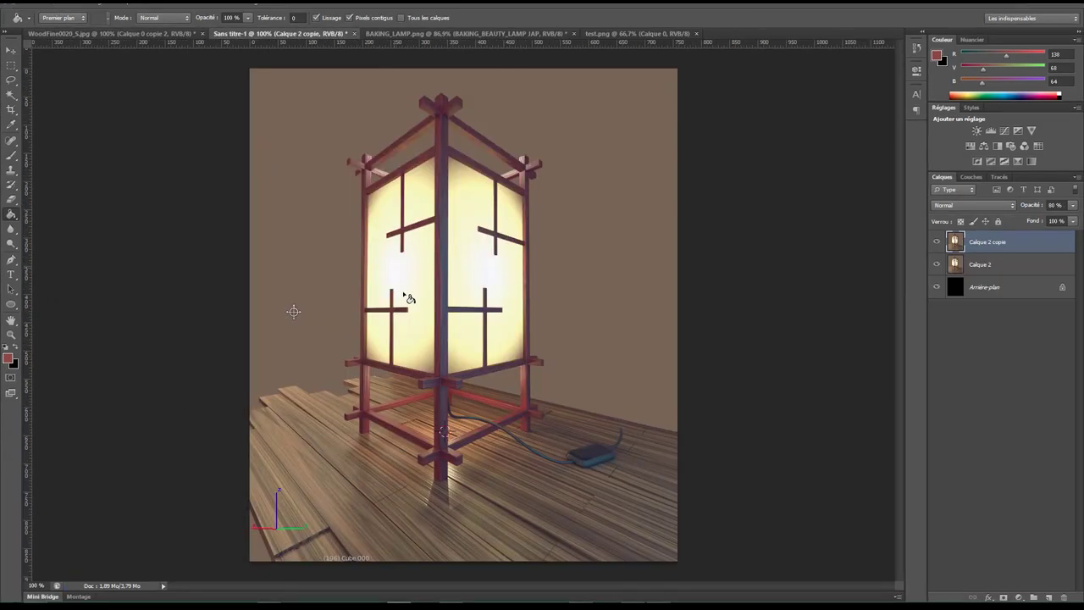
left_click(409, 33)
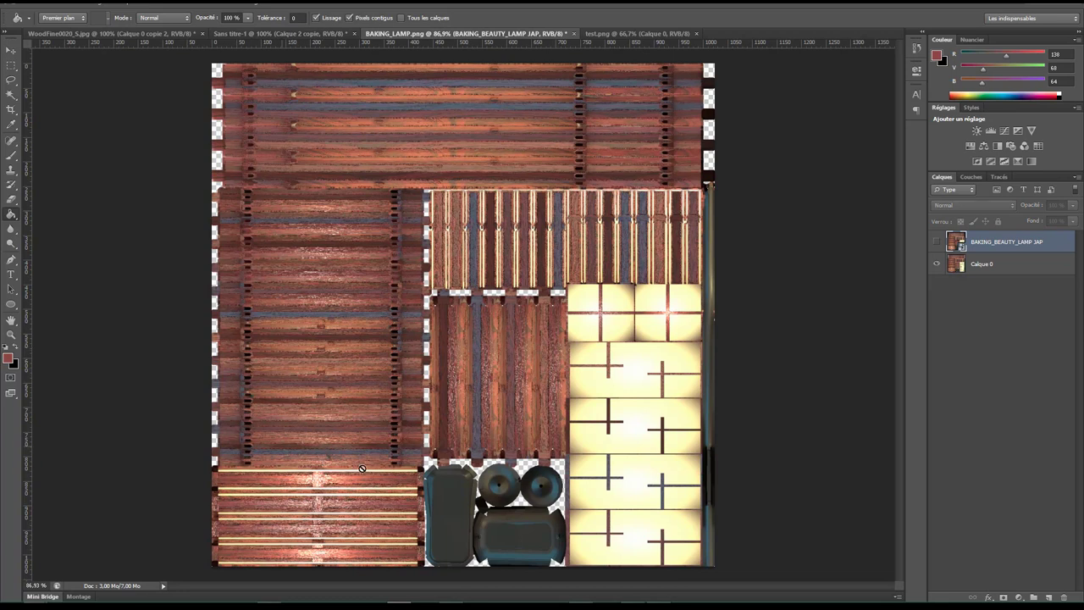
scroll(326, 507, "up", 4, "alt")
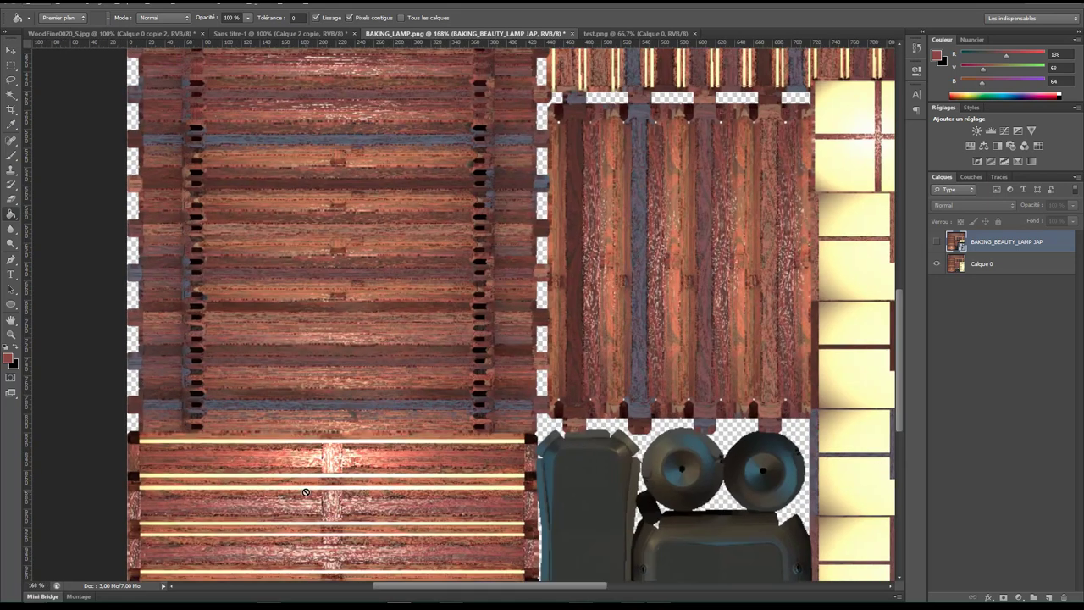
scroll(305, 482, "down", 3)
scroll(301, 470, "down", 2, "alt")
scroll(316, 473, "down", 2, "alt")
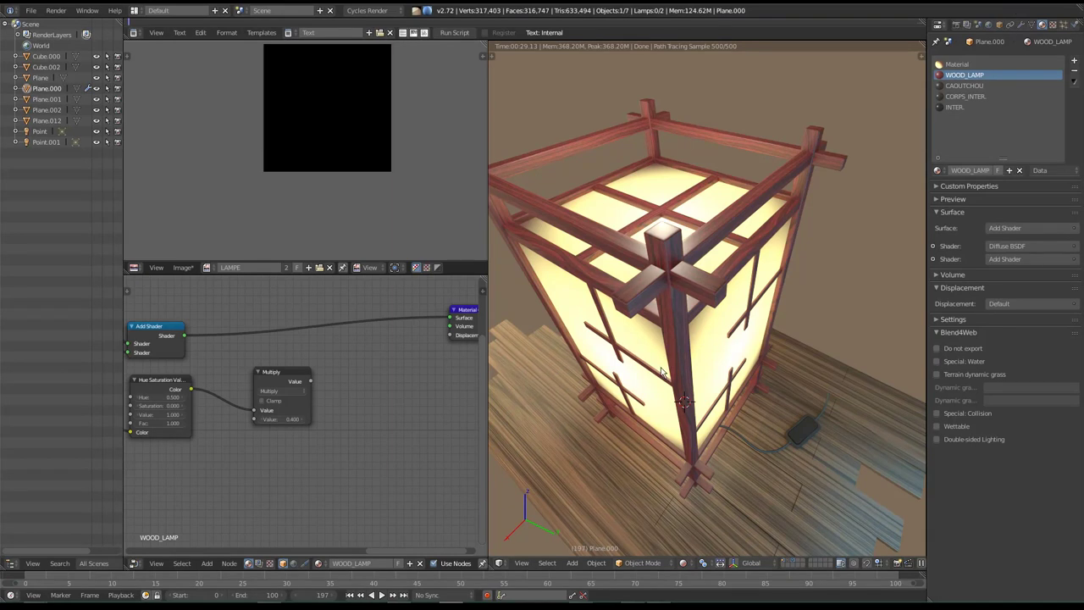
middle_click_drag(662, 373, 669, 378)
Cut the link into the lamp material's Displacement input and switch the viewport to solid shading.
right_click(623, 398)
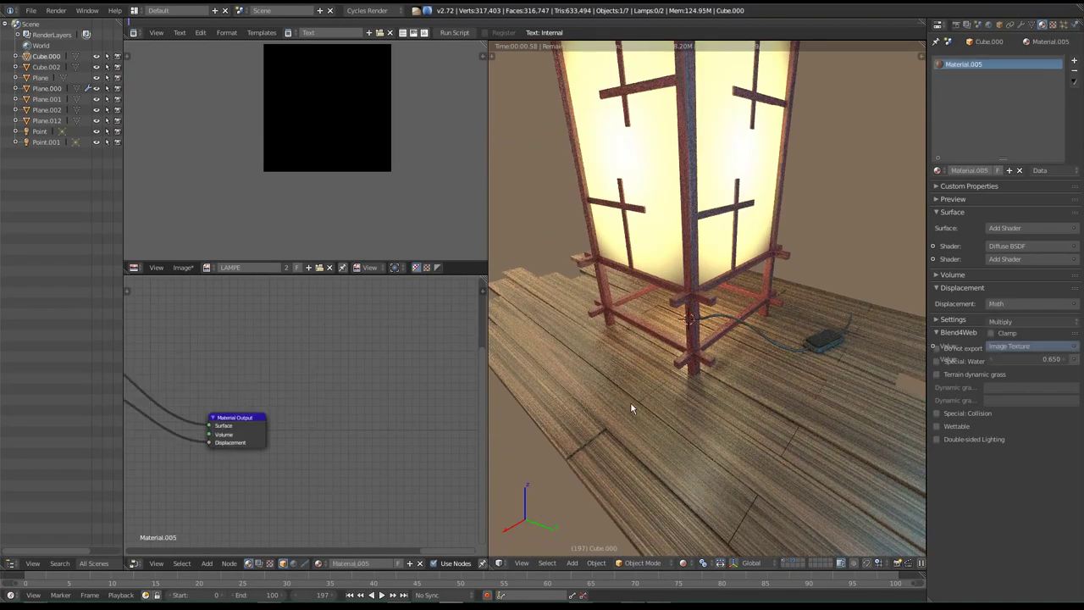
middle_click_drag(194, 440, 246, 431)
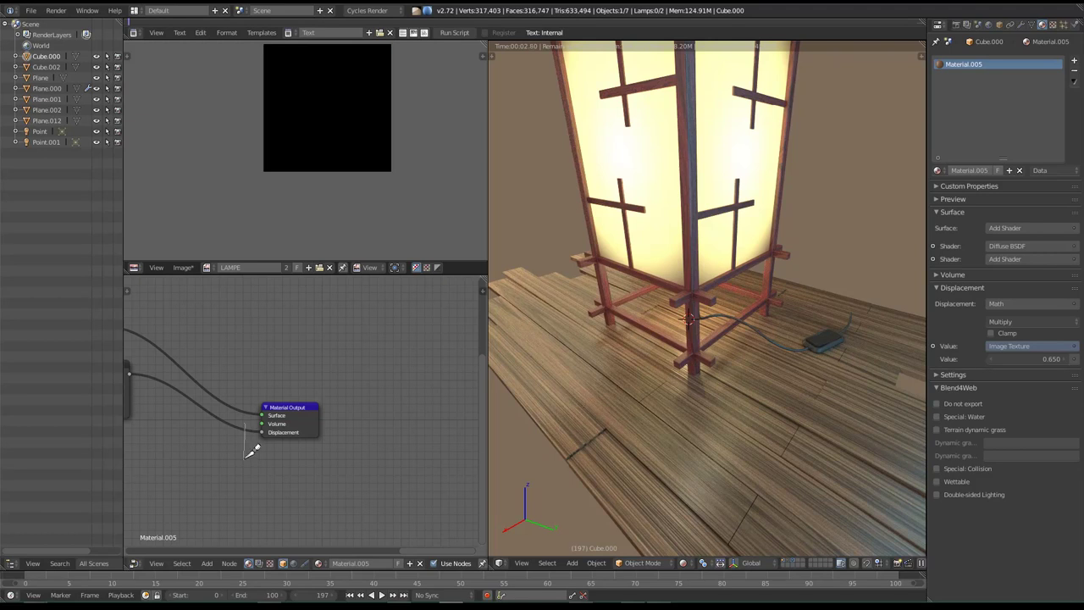
right_click_drag(252, 451, 253, 456, "ctrl")
right_click(721, 305)
key("shift+z")
scroll(722, 306, "down", 5)
Enable the extra scene layer to reveal the lamp's paper panels.
key("g")
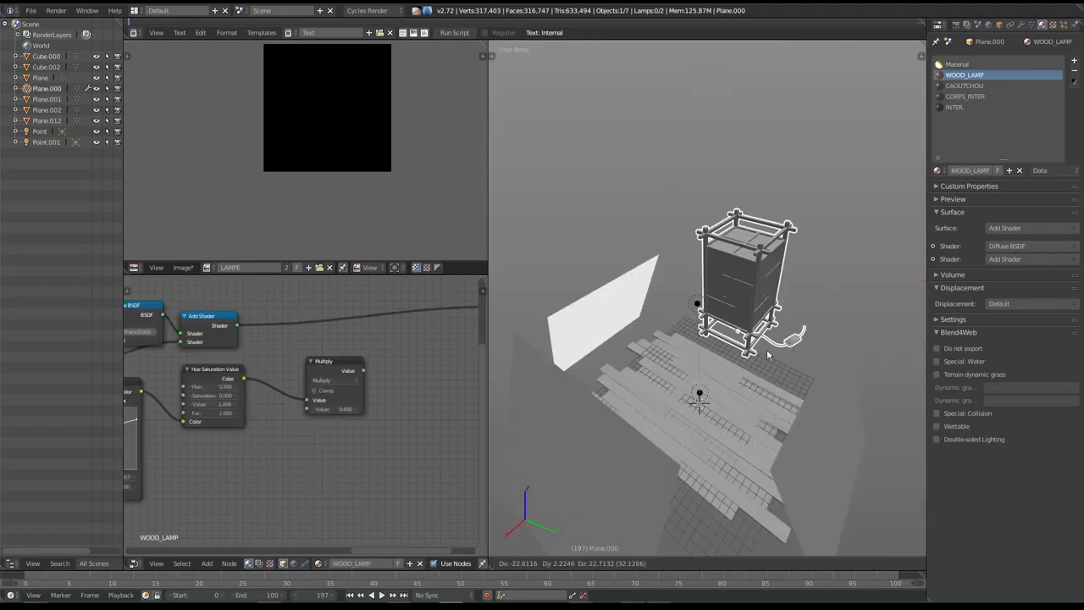
right_click(625, 363)
scroll(699, 432, "up", 2)
scroll(714, 442, "up", 3)
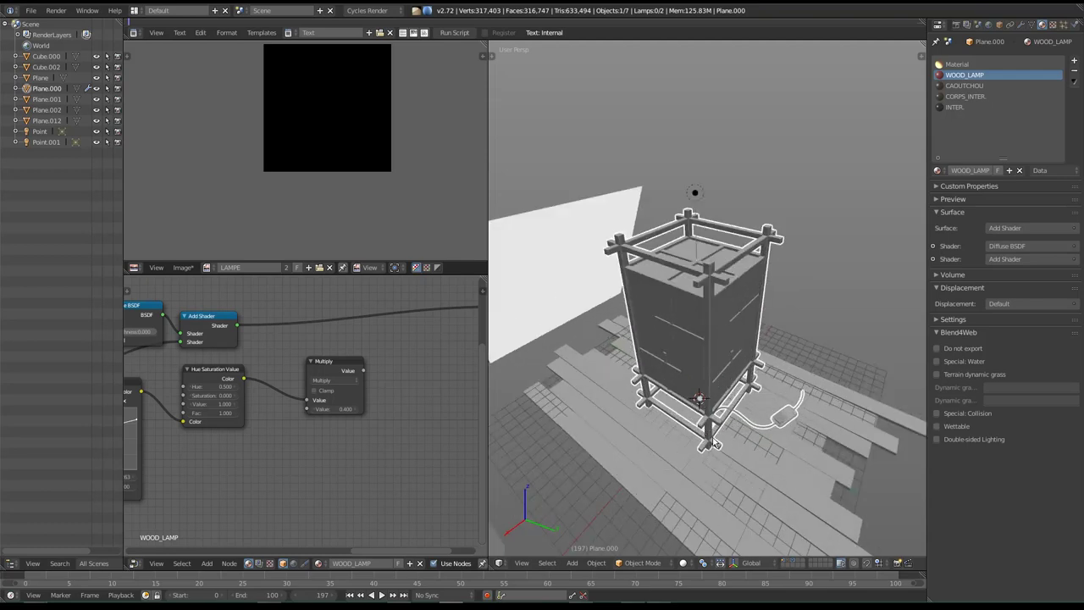
middle_click_drag(713, 442, 788, 487)
middle_click_drag(763, 392, 727, 520)
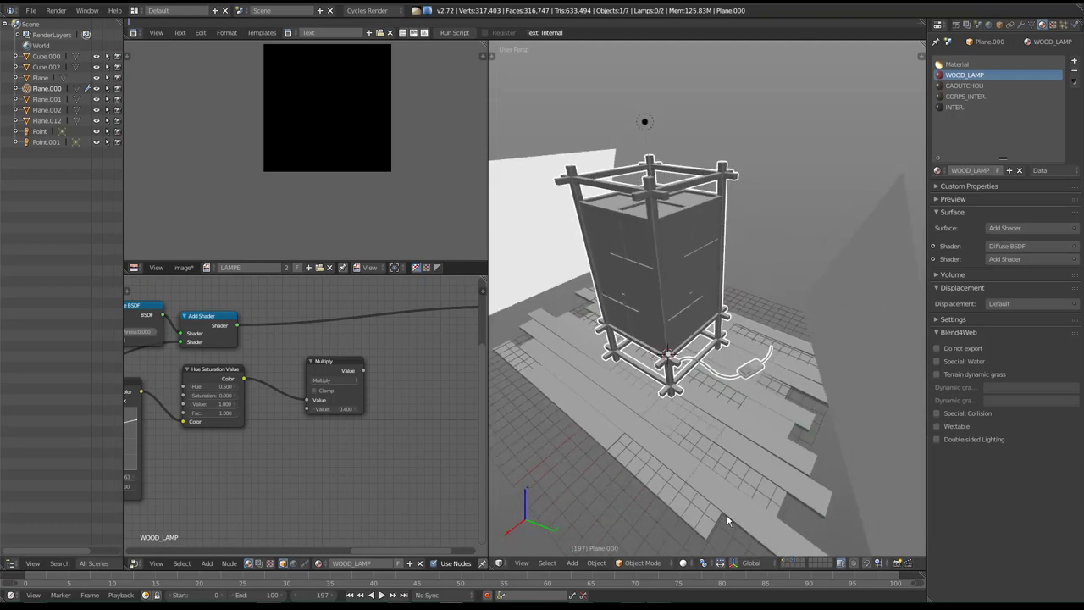
left_click(787, 560, "shift")
left_click(789, 563, "shift")
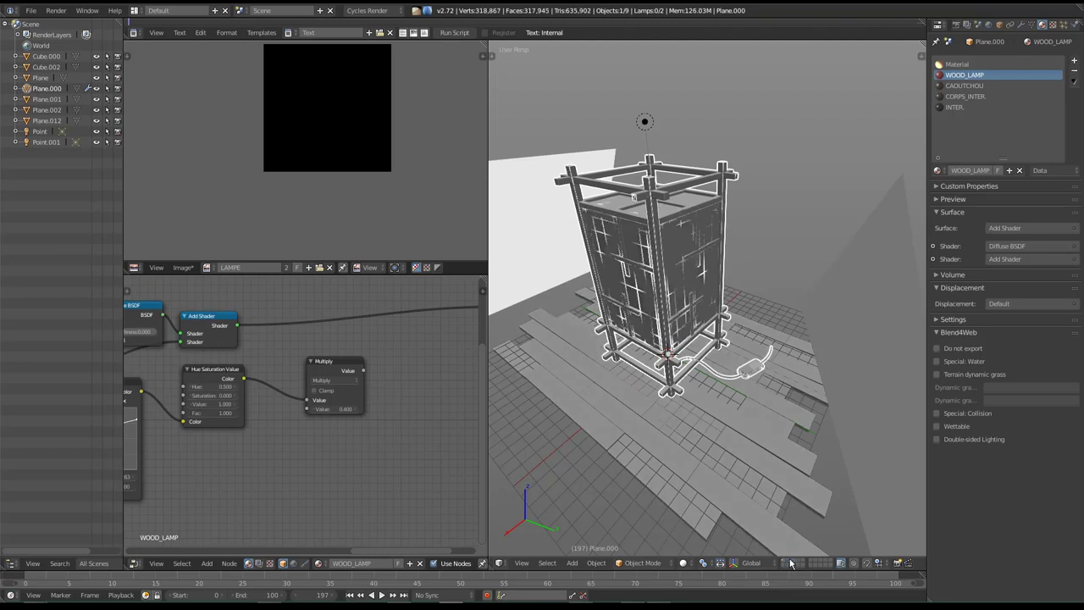
scroll(656, 331, "up", 5)
Apply Shade Smooth to the paper panels Plane.012.
right_click(665, 338)
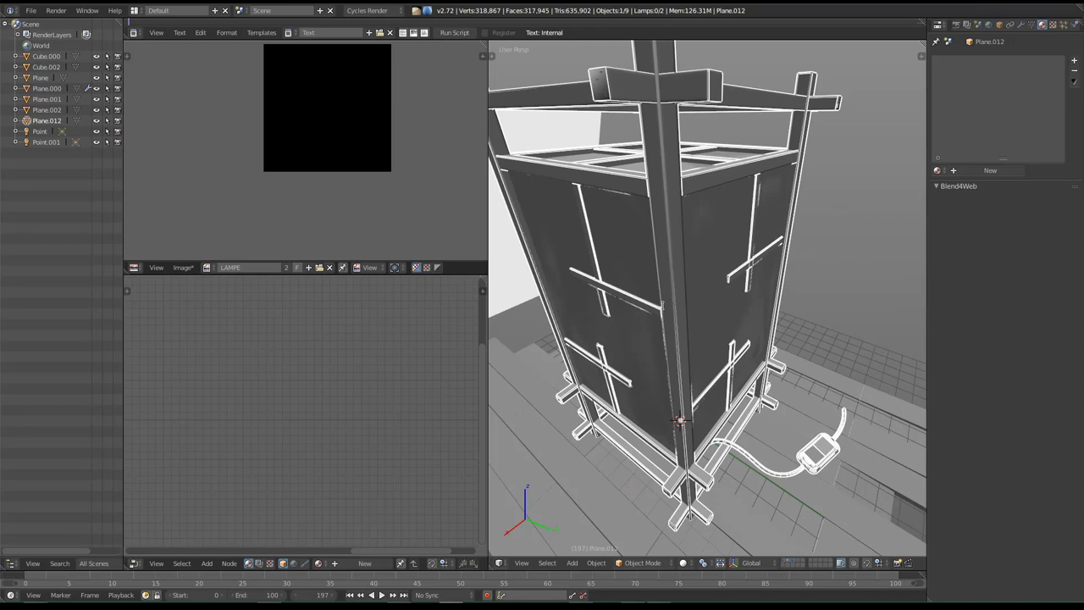
key("space")
key("Return")
mouse_move(665, 311)
middle_mouse_down()
mouse_move(646, 335)
mouse_move(668, 333)
mouse_move(680, 307)
middle_mouse_up()
scroll(646, 334, "up", 3)
scroll(668, 333, "down", 4)
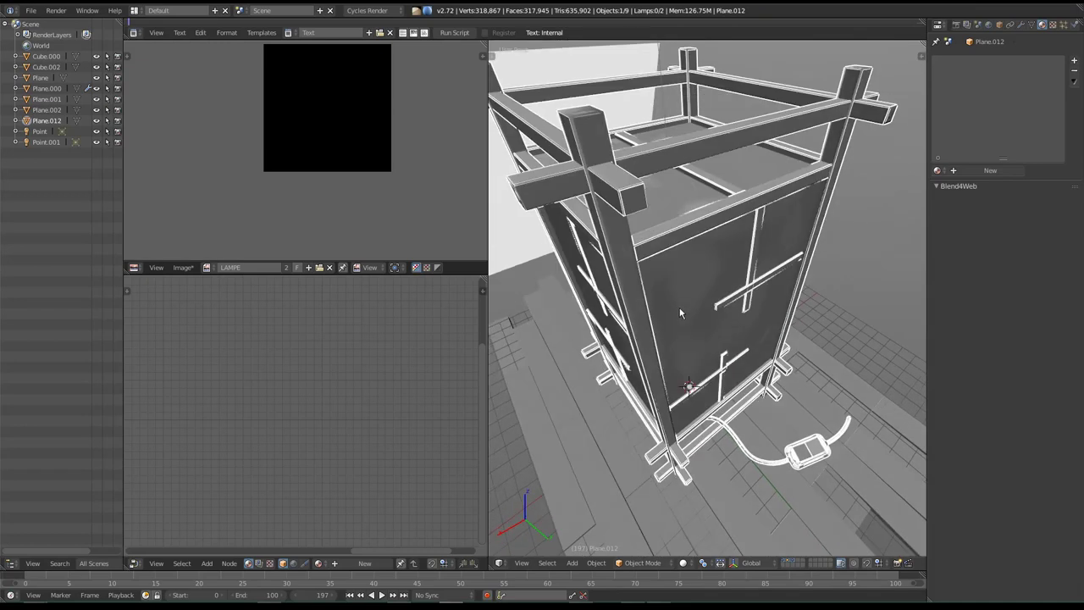
Enter Edit Mode to check the panels' layout, then return to Object Mode.
key("Tab")
scroll(664, 254, "up", 2)
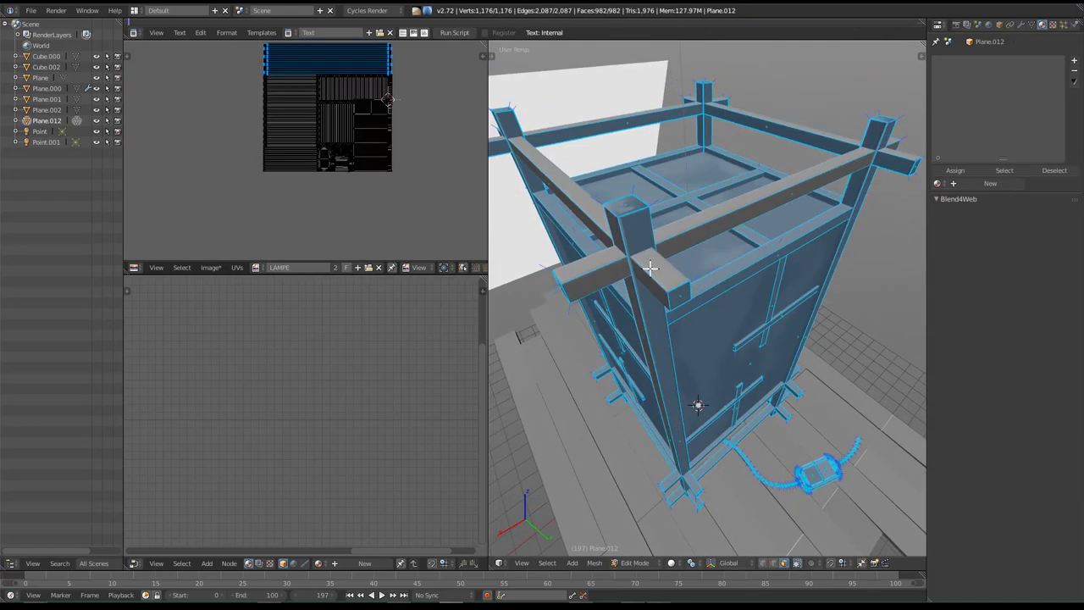
scroll(656, 267, "up", 2)
middle_click_drag(706, 325, 716, 317)
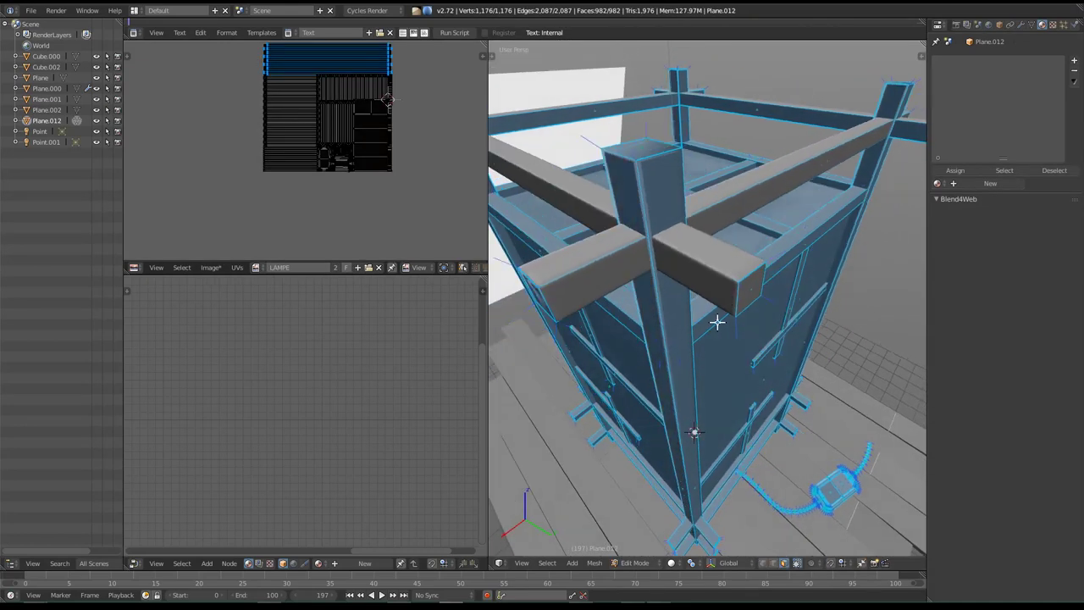
key("Tab")
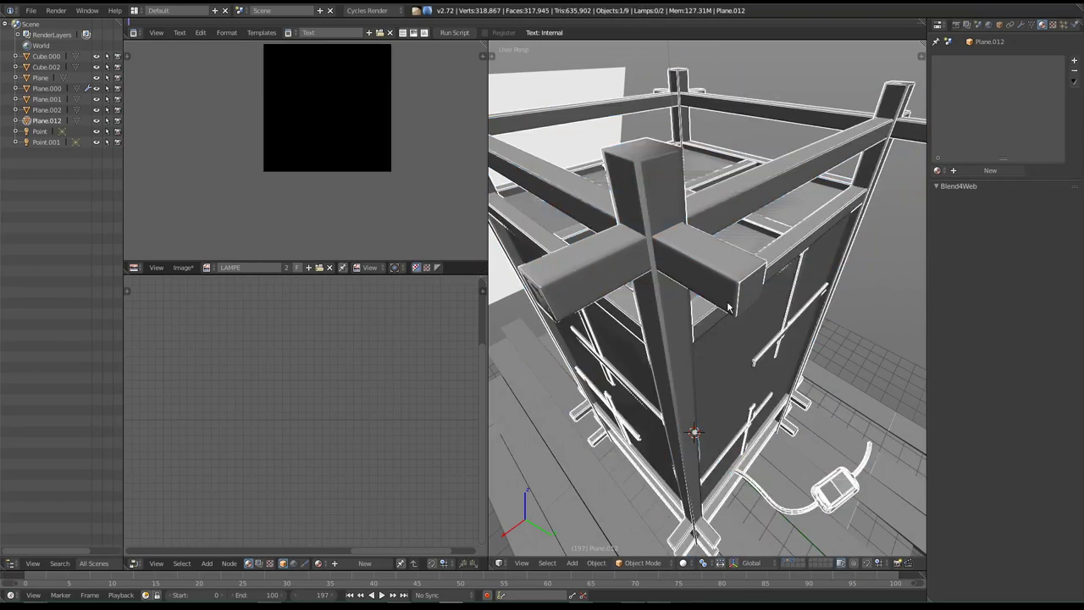
scroll(727, 307, "down", 2)
middle_click_drag(678, 342, 826, 276)
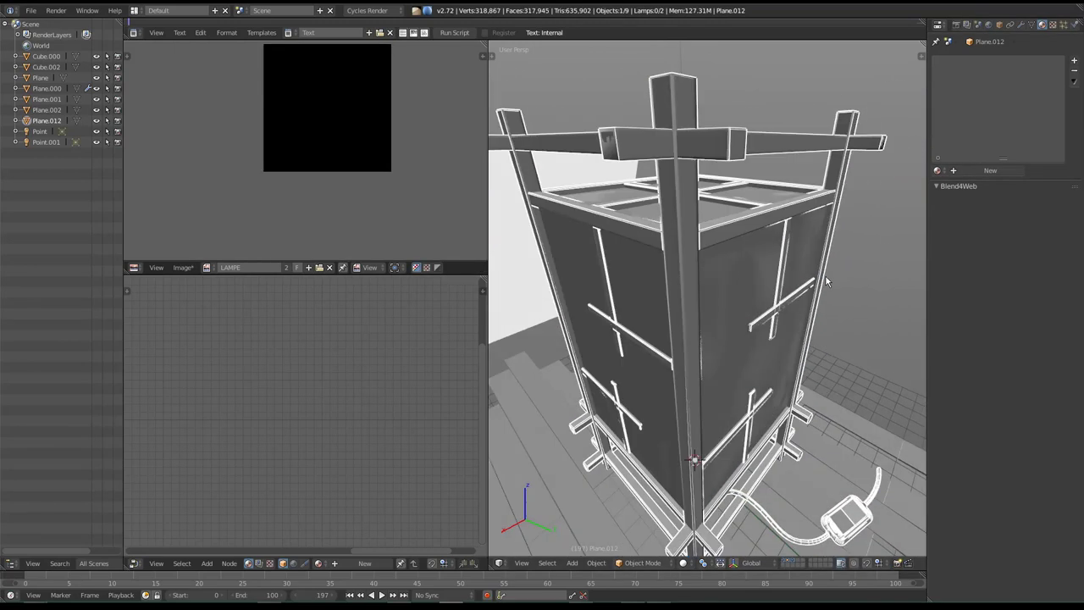
Create a new material for the panels named BAKING LAMPE JAP.
left_click(982, 171)
left_click(976, 172)
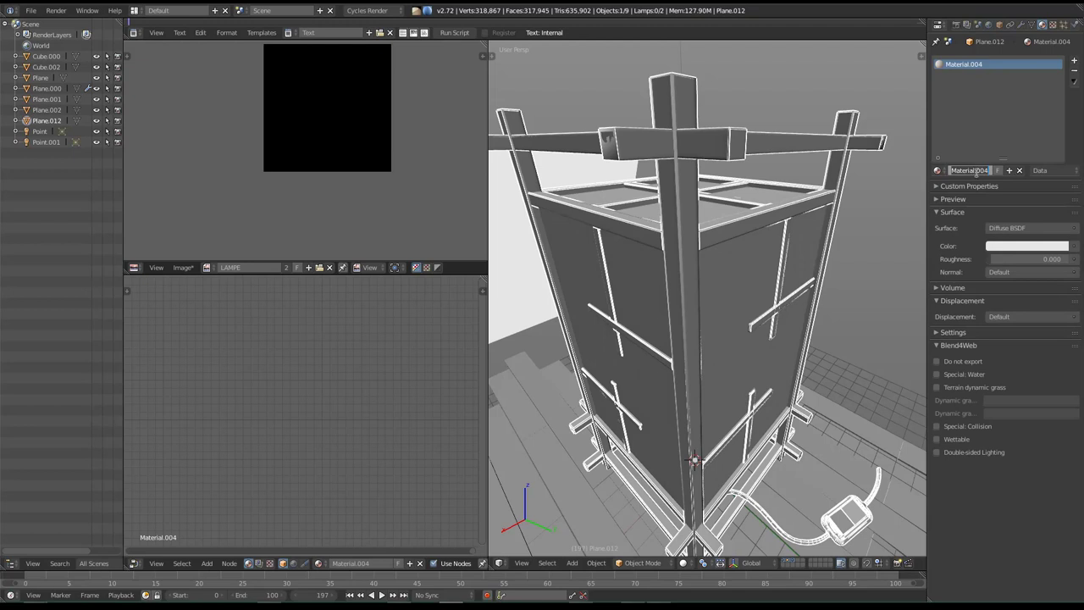
type("B")
key("Delete")
key("Delete")
key("Return")
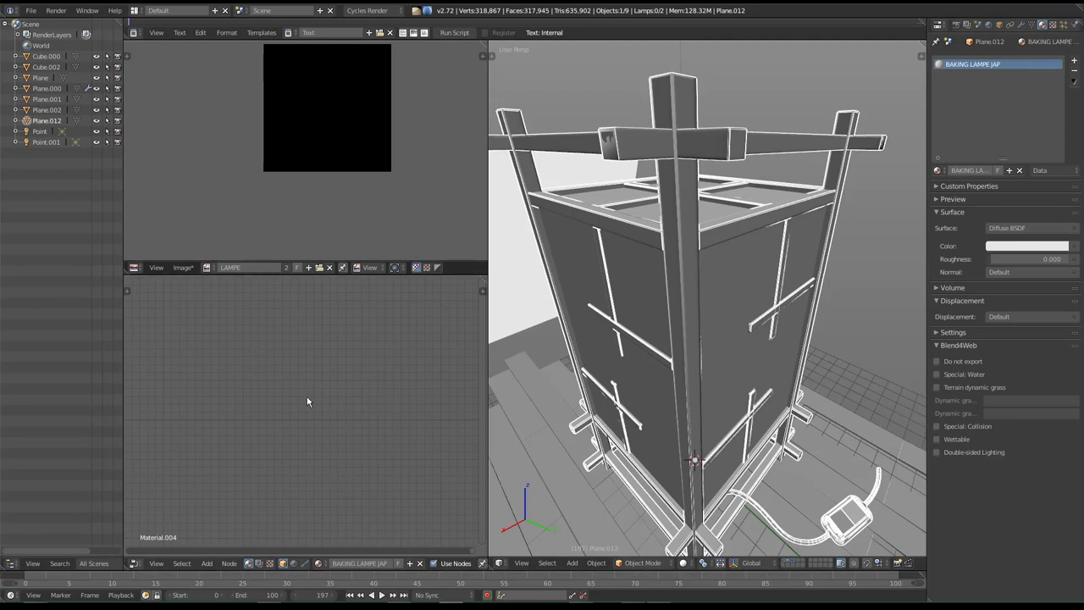
Add an Image Texture node to the BAKING LAMPE JAP node tree.
scroll(323, 389, "left", 2, "ctrl")
scroll(356, 402, "left", 2, "ctrl")
scroll(356, 398, "left", 2, "ctrl")
scroll(297, 385, "left", 2, "ctrl")
key("shift+a")
mouse_move(254, 397)
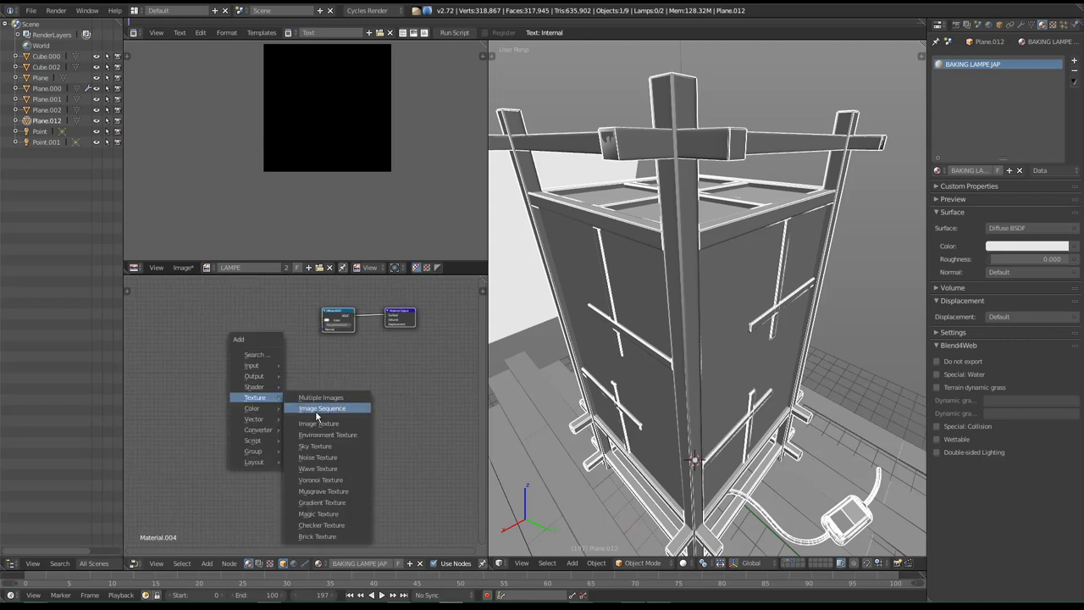
left_click(320, 422)
left_click(273, 359)
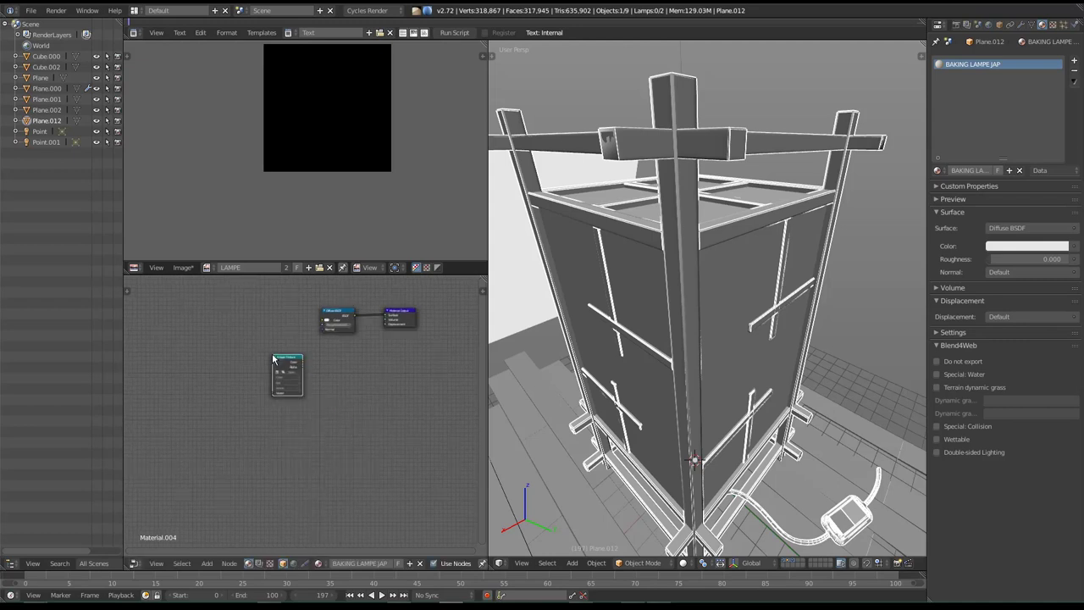
Create a new black 1024×1024 image named BAKE LAMPE JAP.
left_click(330, 268)
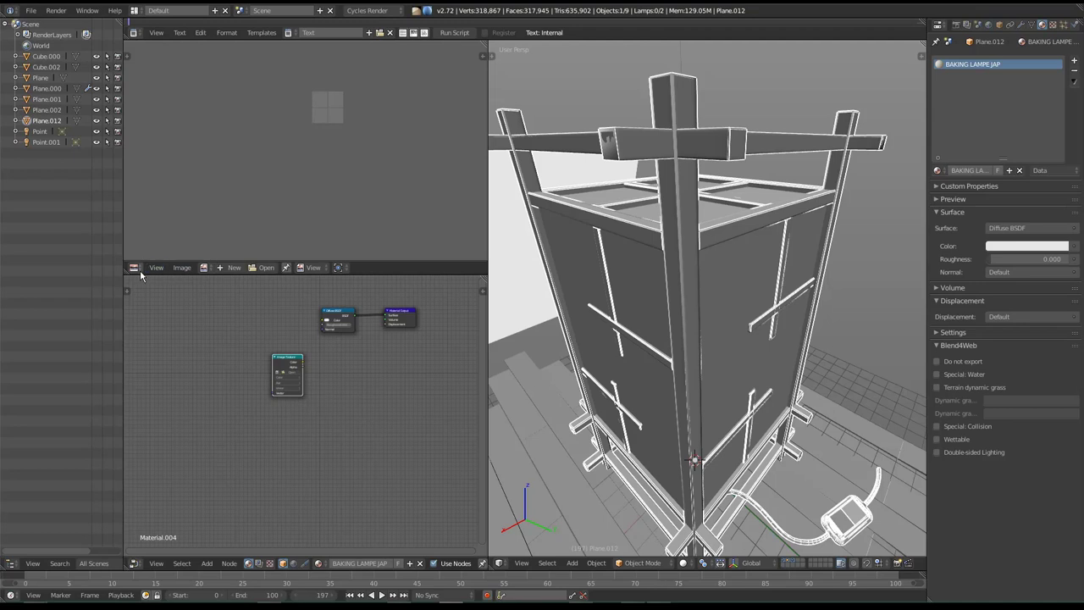
left_click(234, 266)
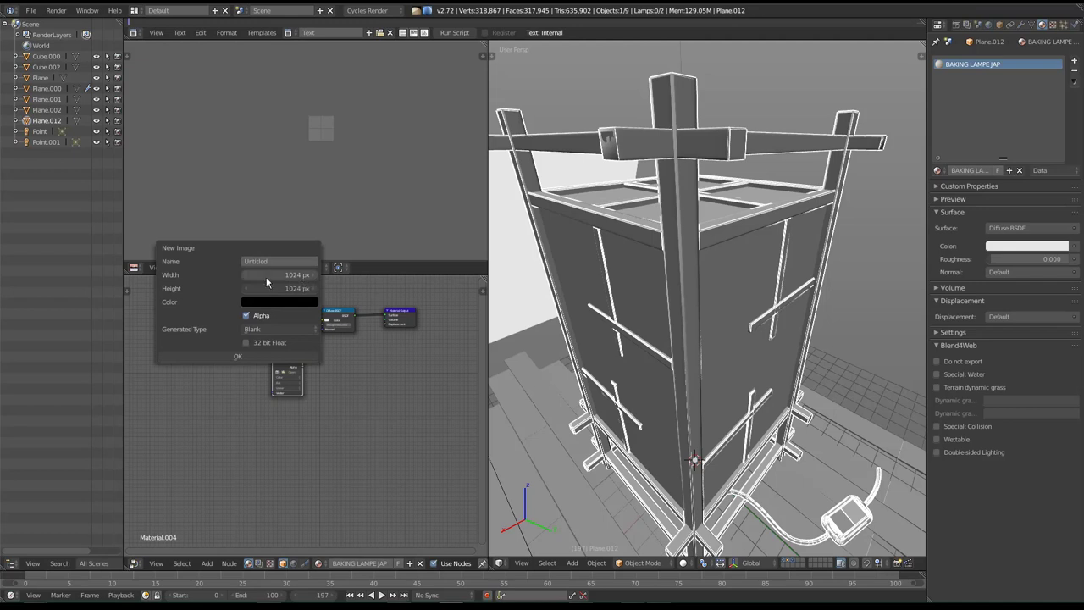
left_click(276, 260)
type("BAKE LAMPE JAP")
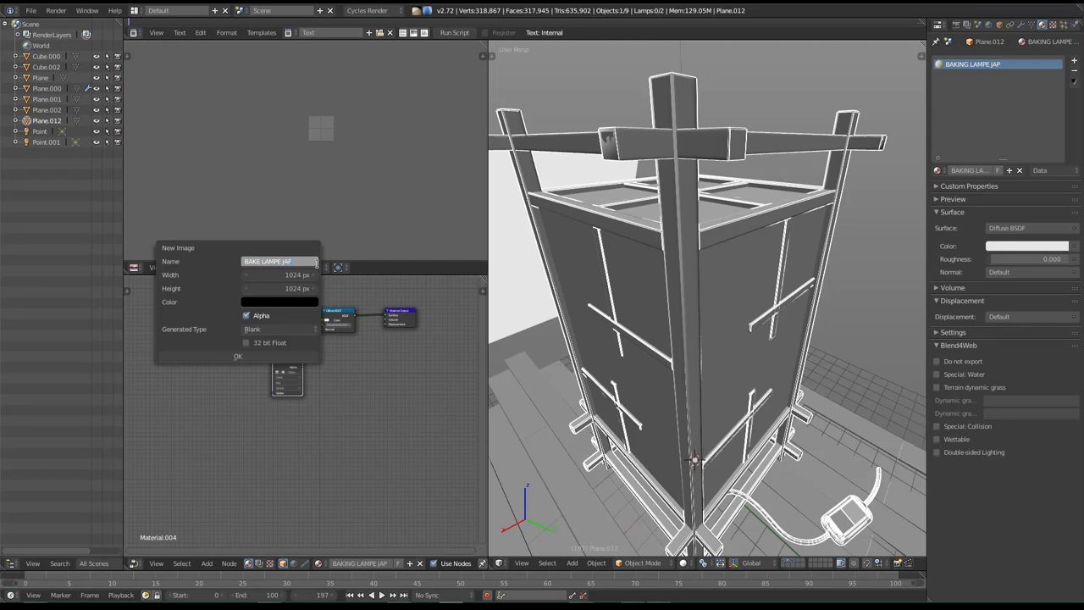
key("Return")
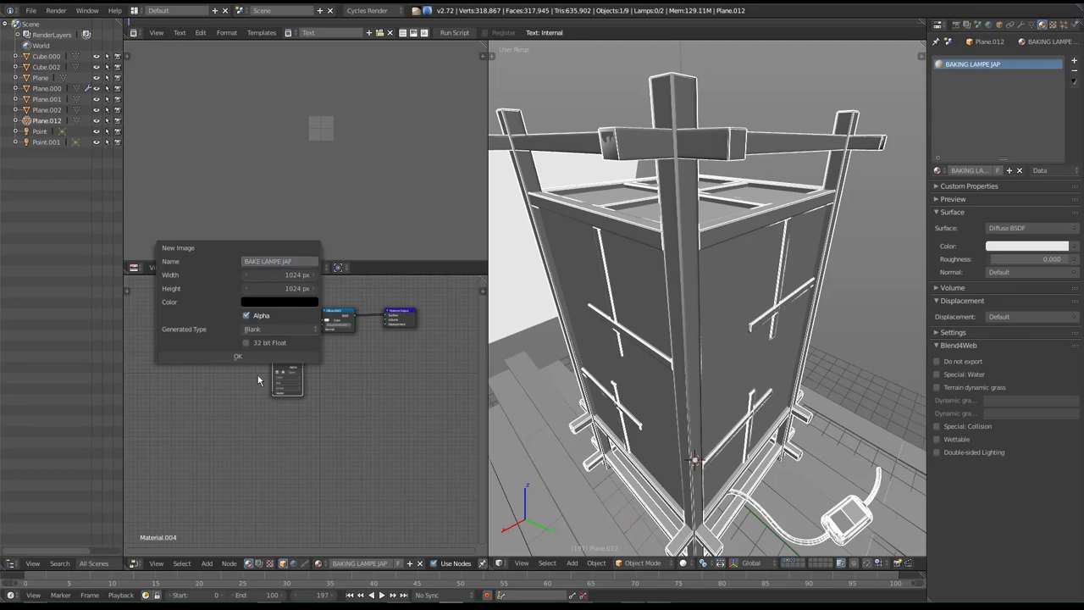
left_click(236, 354)
Assign the BAKE LAMPE JAP image to the Image Texture node.
scroll(241, 439, "up", 3)
scroll(242, 435, "up", 2)
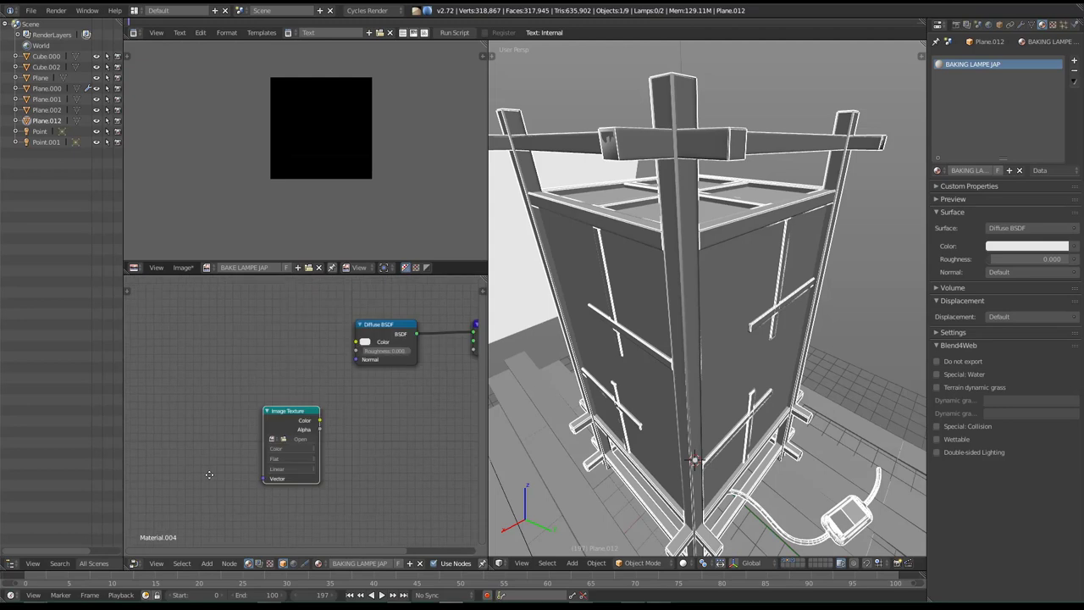
middle_click_drag(215, 451, 258, 368)
left_click(278, 347)
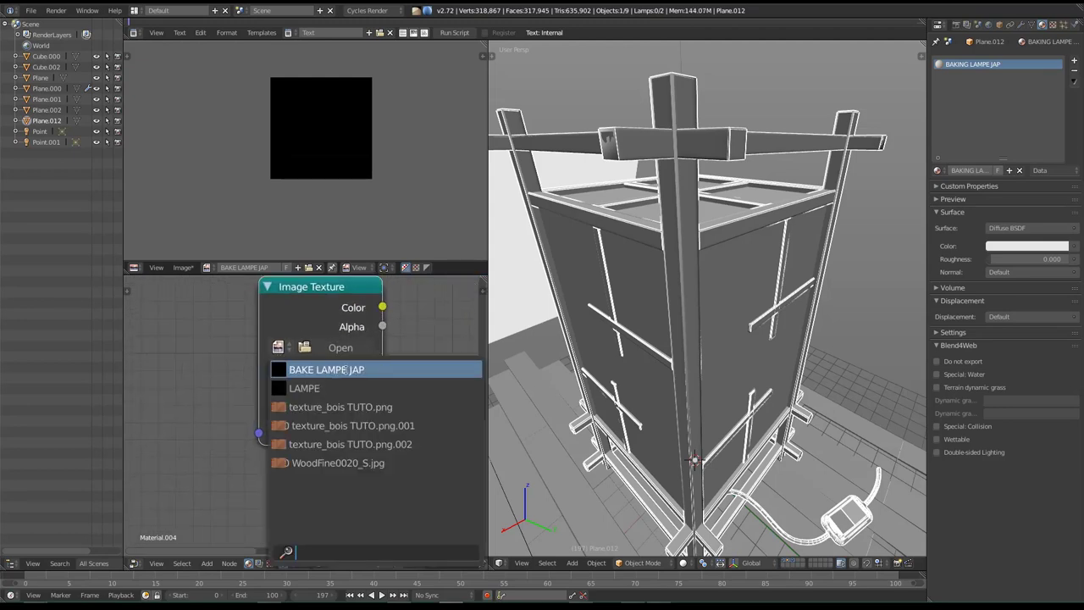
left_click(344, 370)
scroll(325, 216, "up", 4)
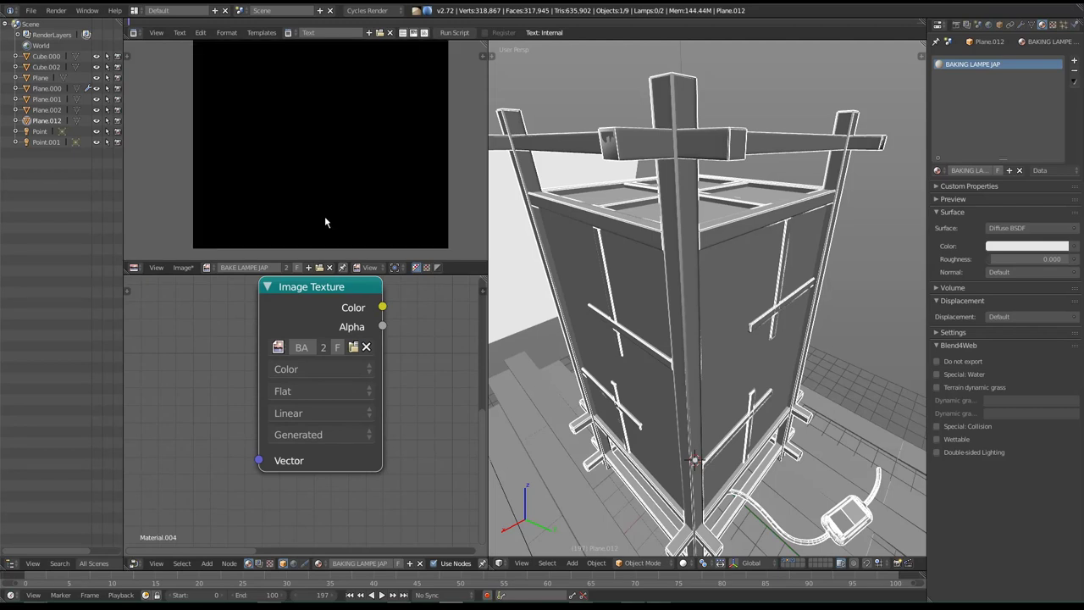
scroll(349, 198, "down", 1)
middle_click_drag(365, 198, 364, 184)
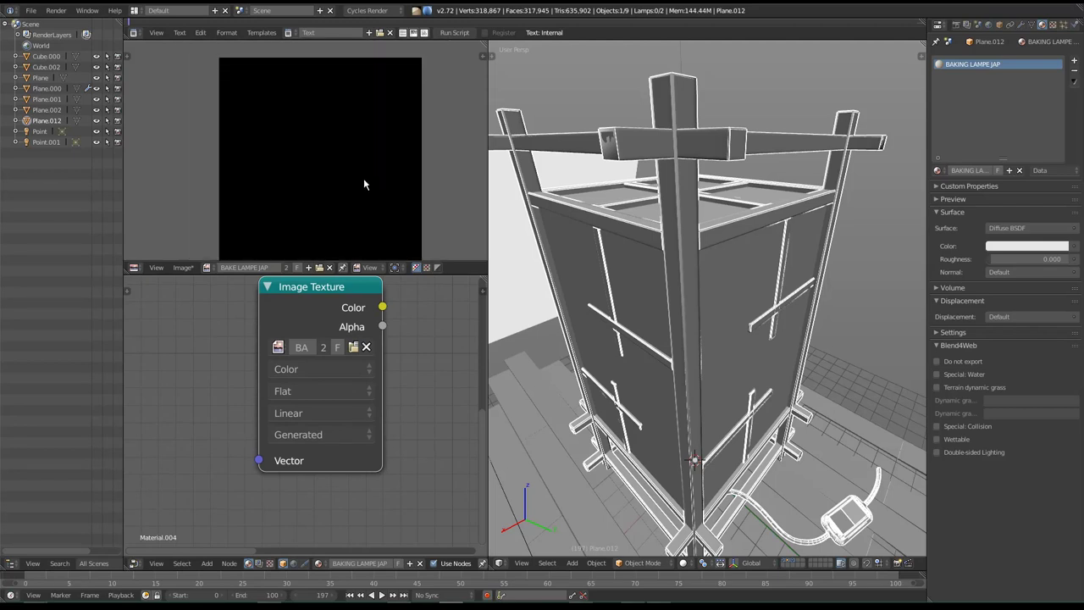
scroll(678, 338, "up", 1)
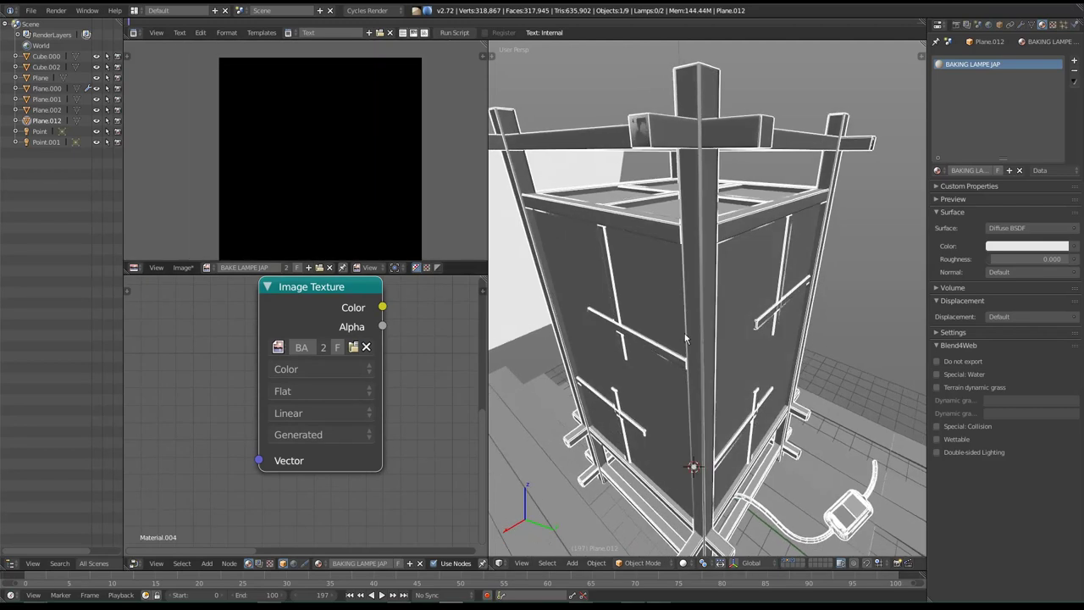
scroll(673, 334, "up", 1)
scroll(670, 332, "up", 1)
scroll(670, 332, "down", 3)
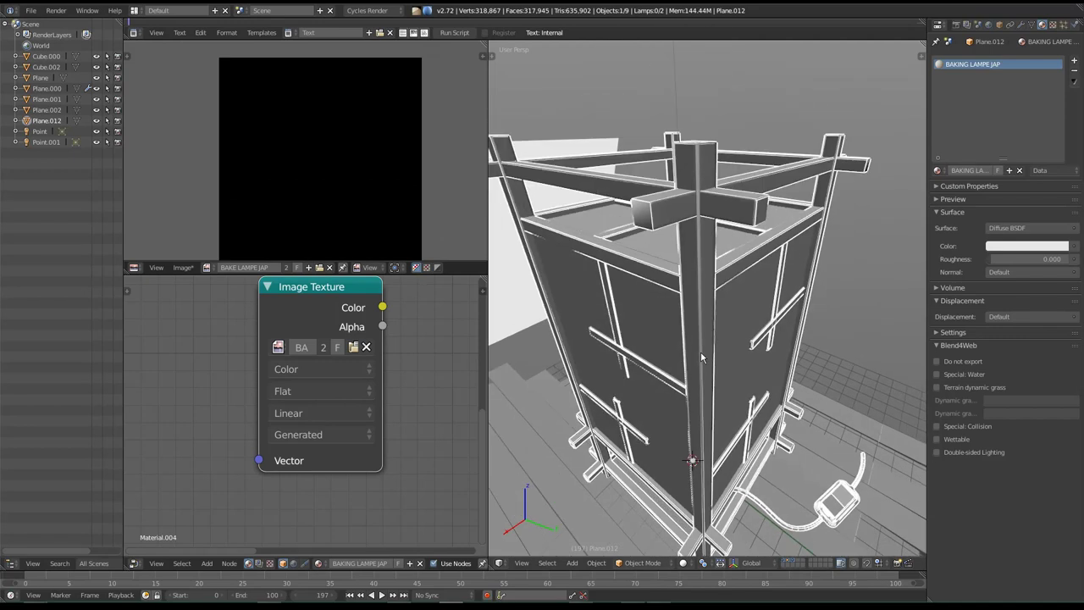
scroll(701, 351, "down", 1)
mouse_move(758, 387)
middle_mouse_down()
mouse_move(728, 381)
mouse_move(736, 364)
middle_mouse_up()
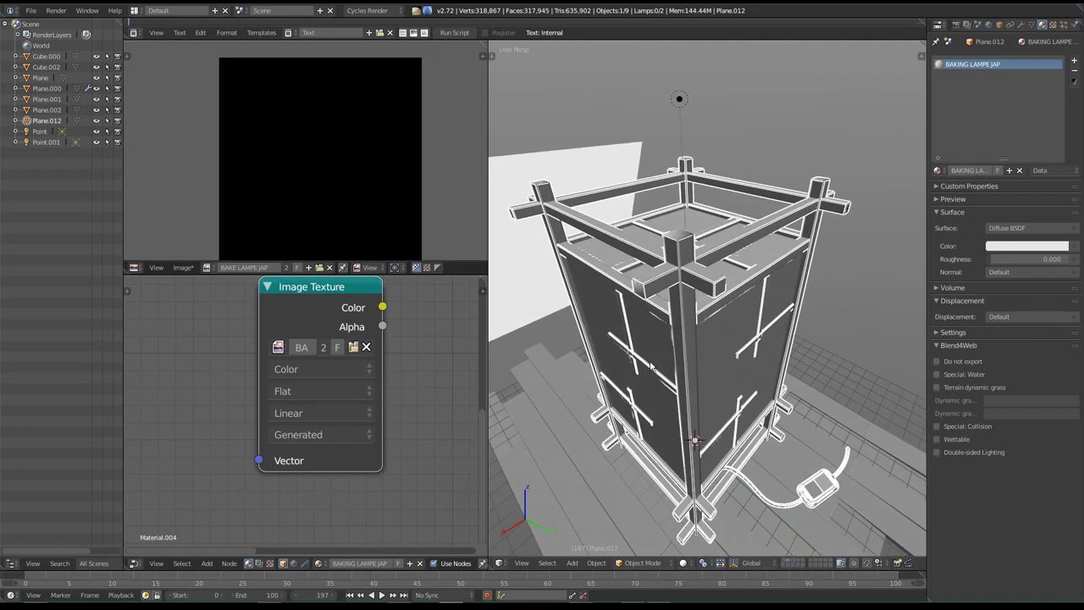
Open the Render properties and expand the Bake panel.
left_click(957, 27)
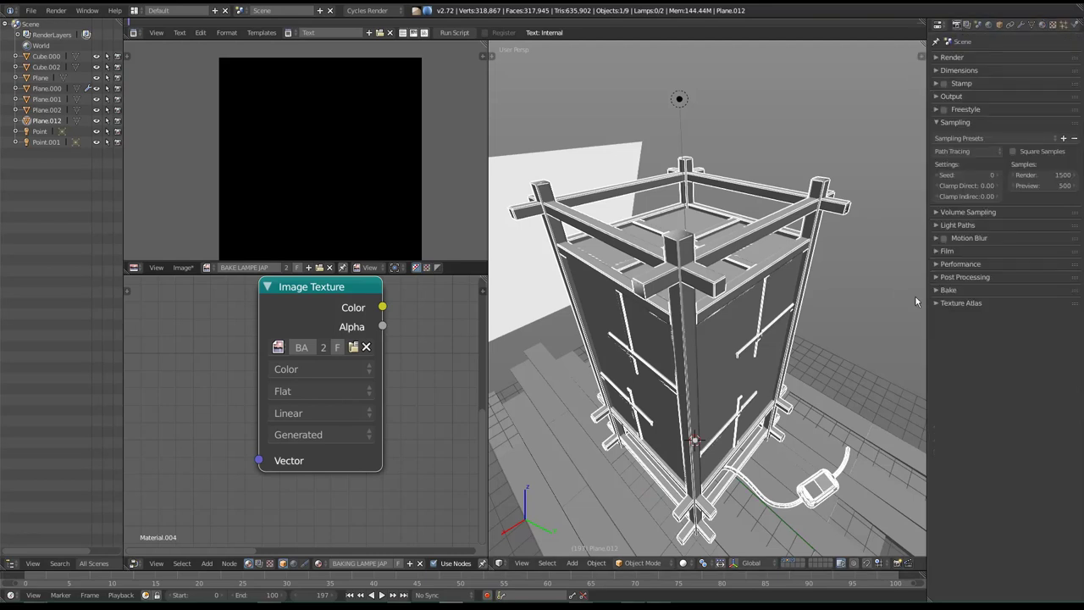
left_click(947, 289)
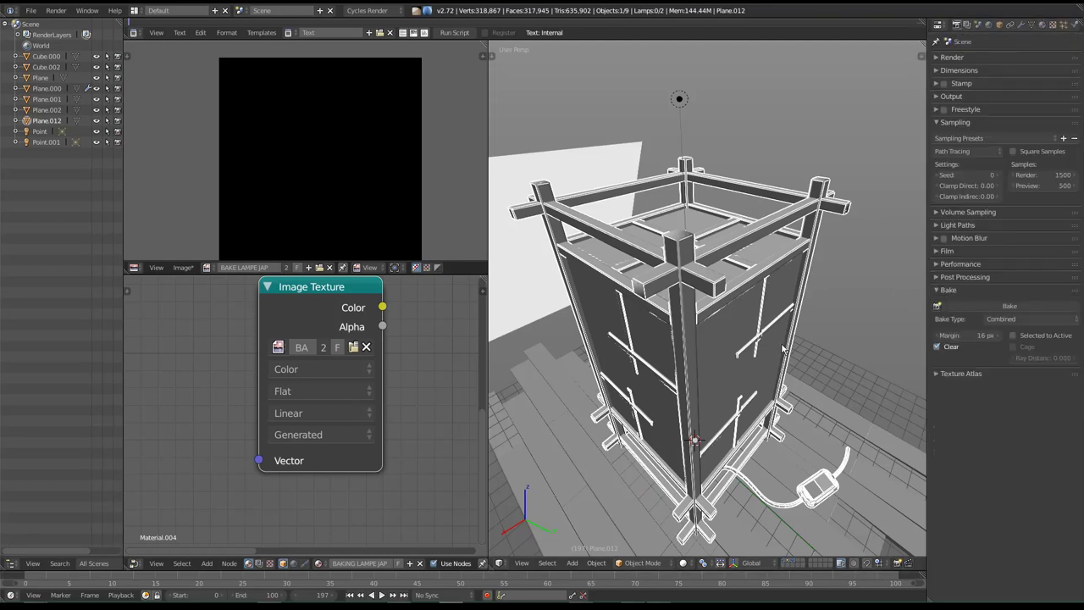
middle_click_drag(784, 345, 783, 342)
middle_click_drag(682, 366, 813, 339)
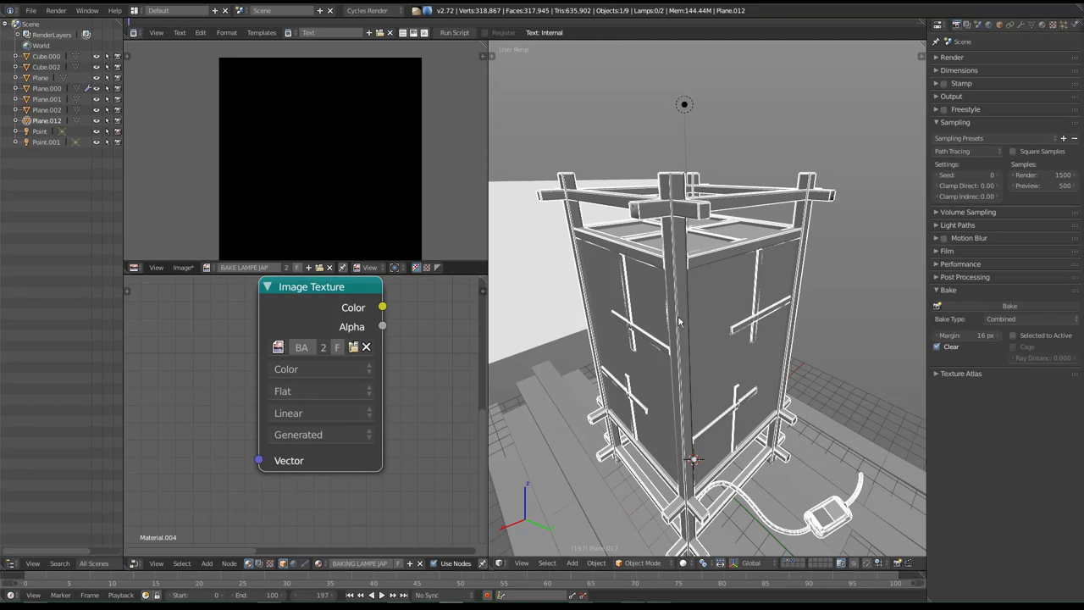
middle_click_drag(678, 322, 672, 311)
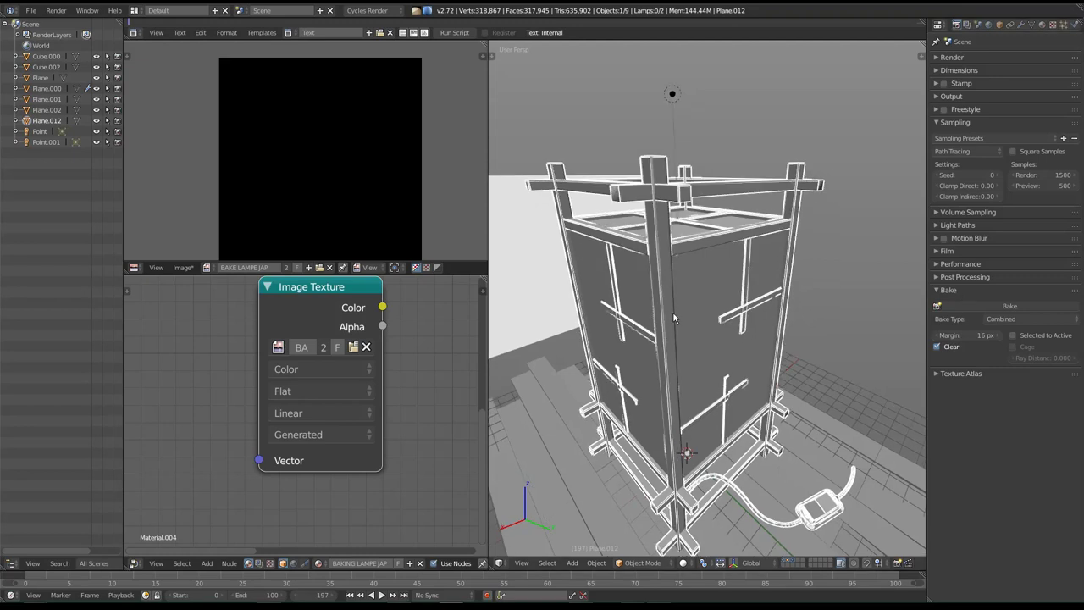
Leave Bake Type on Combined and change the bake Margin from 16 to 2 px.
left_click(1013, 320)
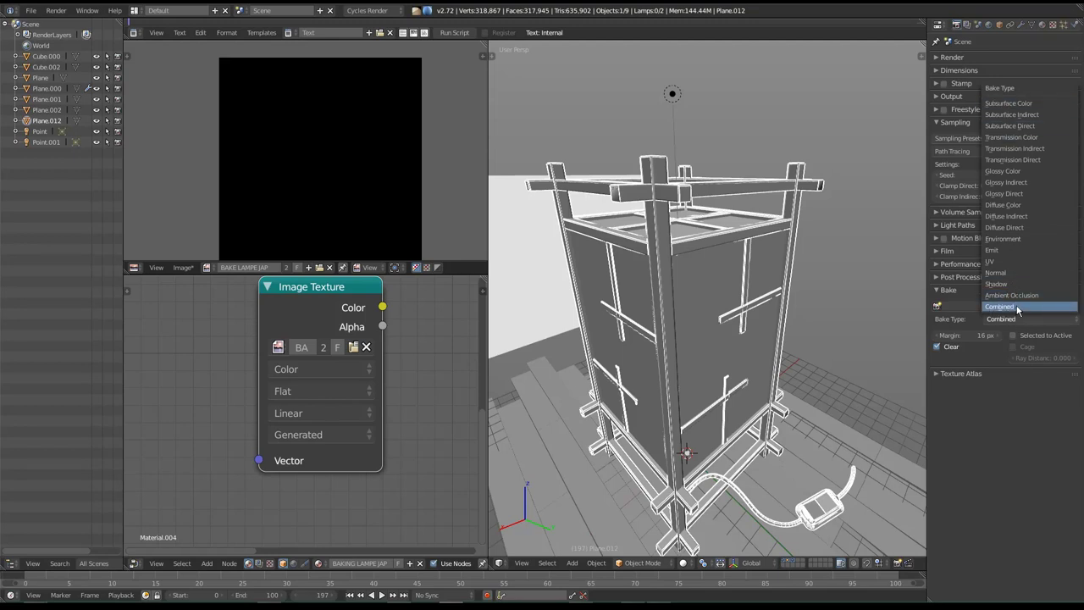
left_click(1017, 308)
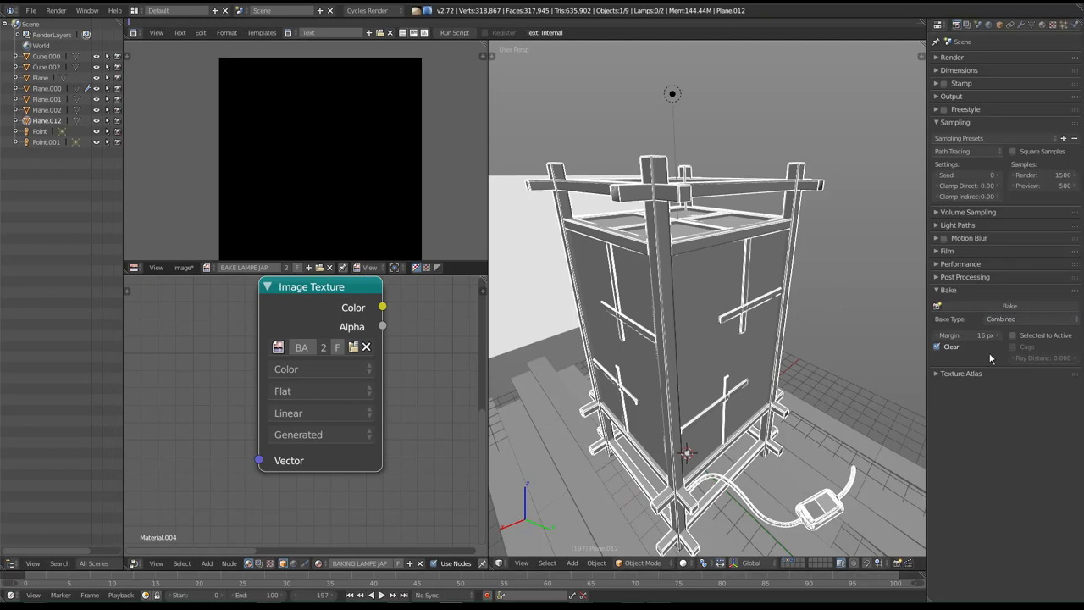
left_click(1004, 320)
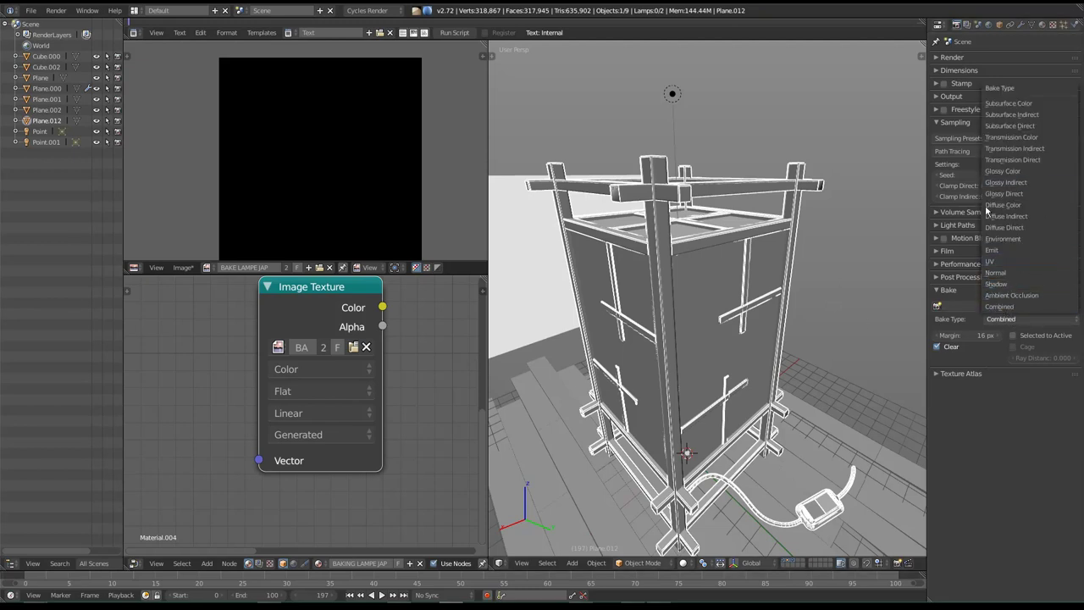
left_click(1008, 306)
left_click(996, 319)
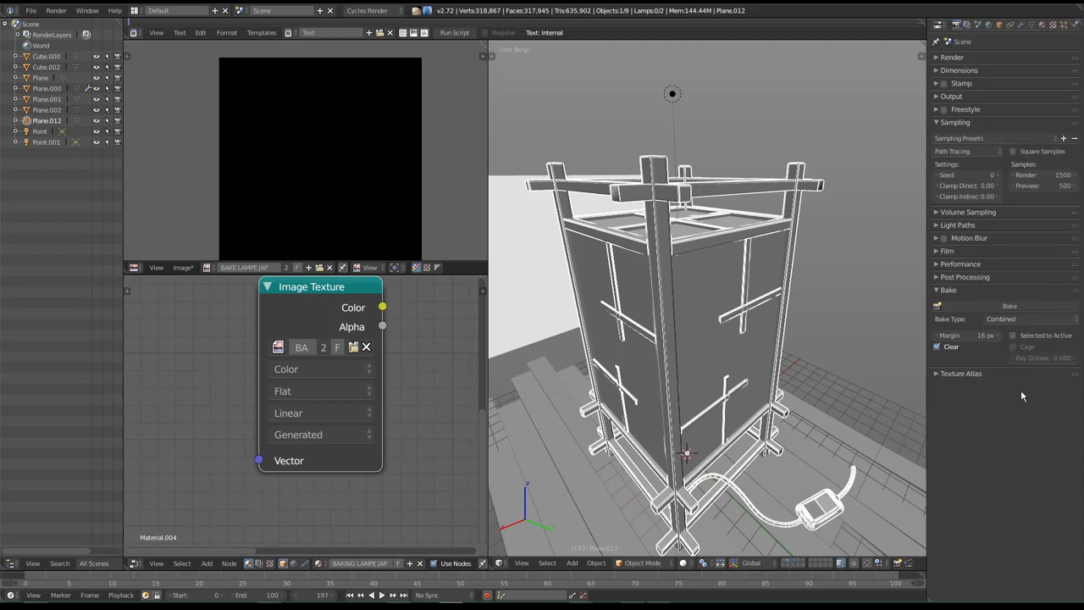
left_click(1019, 319)
left_click(1017, 319)
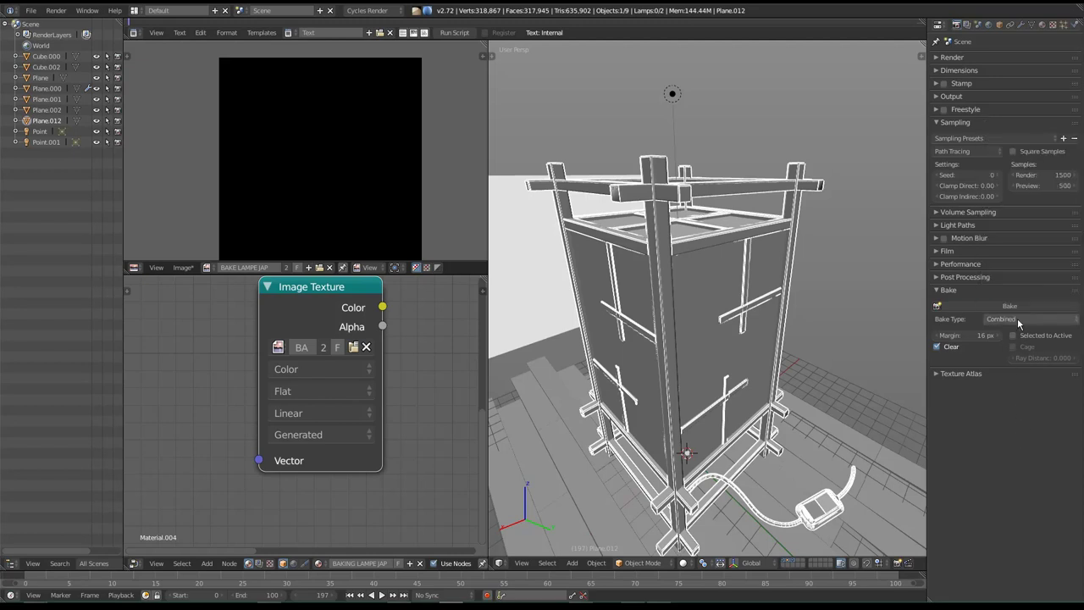
left_click(968, 336)
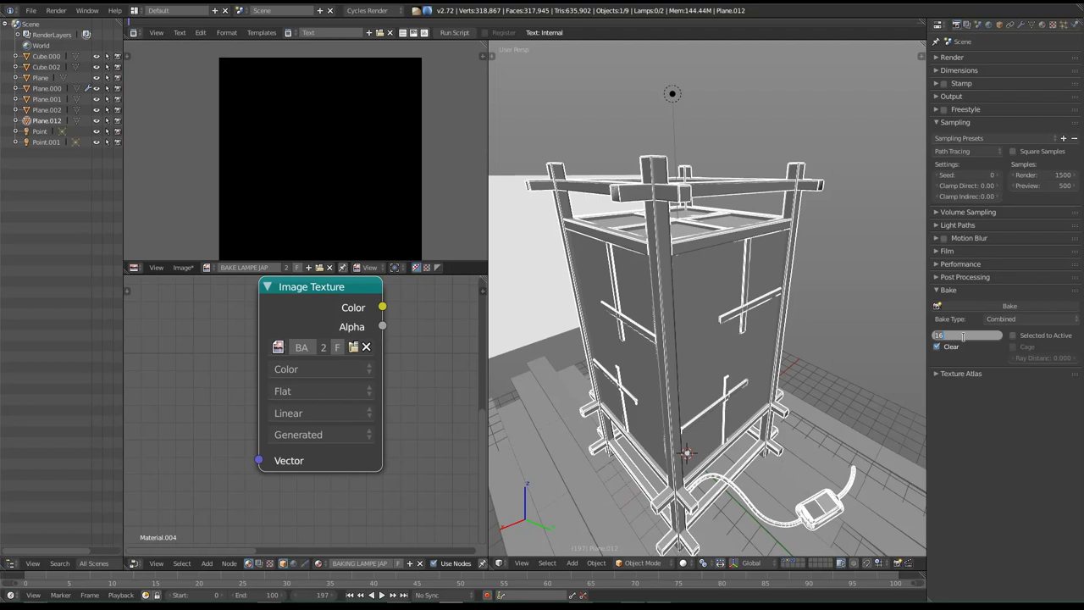
key("Return")
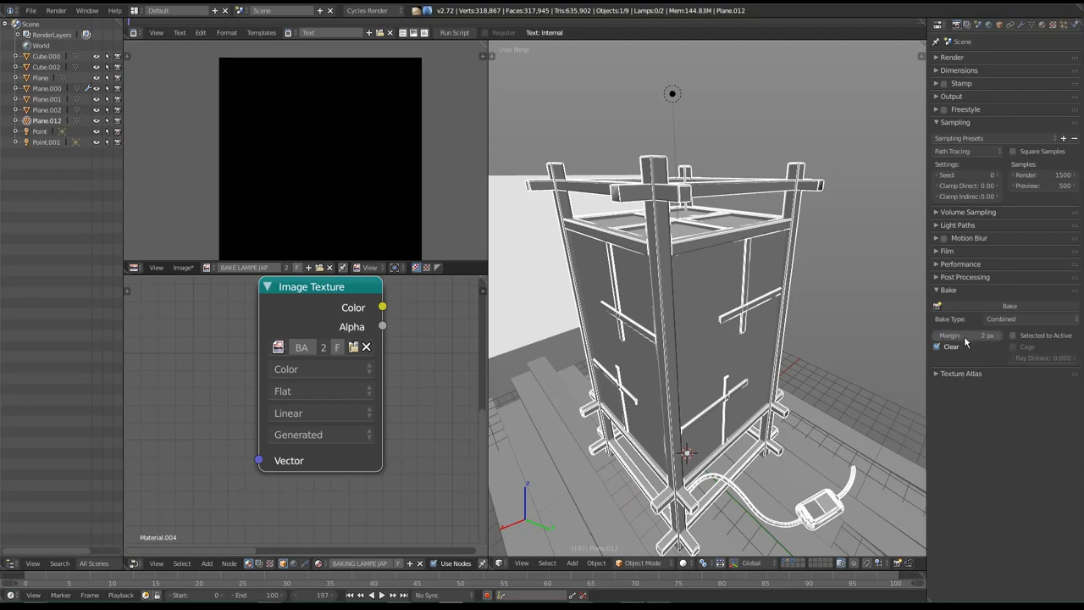
middle_click_drag(680, 347, 619, 289)
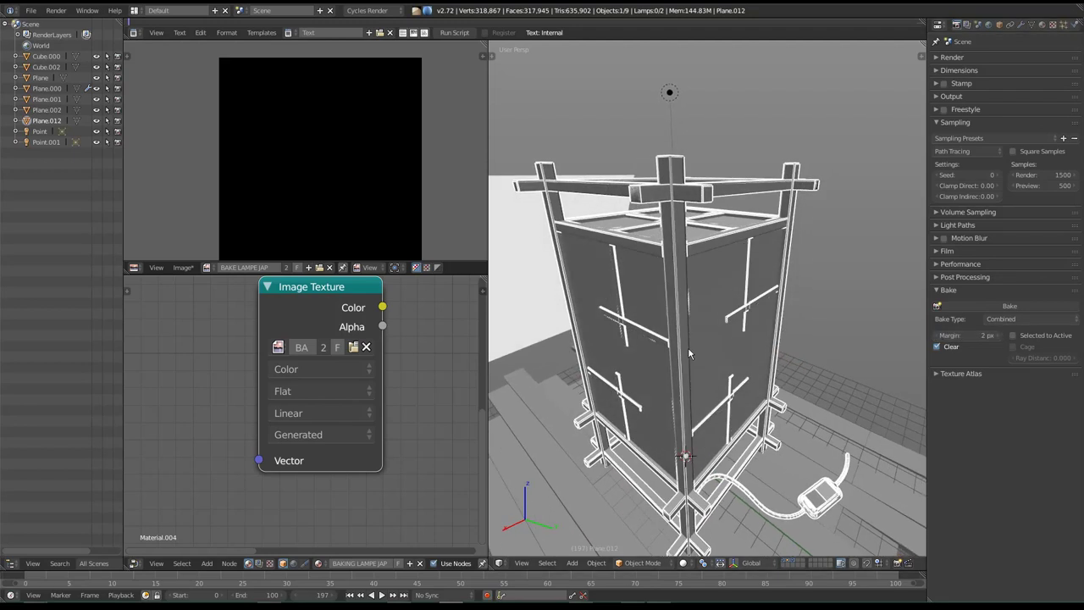
Put the lamp in Edit Mode and zoom into its UV layout in the image editor.
scroll(619, 289, "up", 2)
key("Tab")
scroll(376, 165, "up", 3)
scroll(376, 164, "up", 2)
scroll(330, 169, "up", 2)
scroll(341, 186, "up", 2)
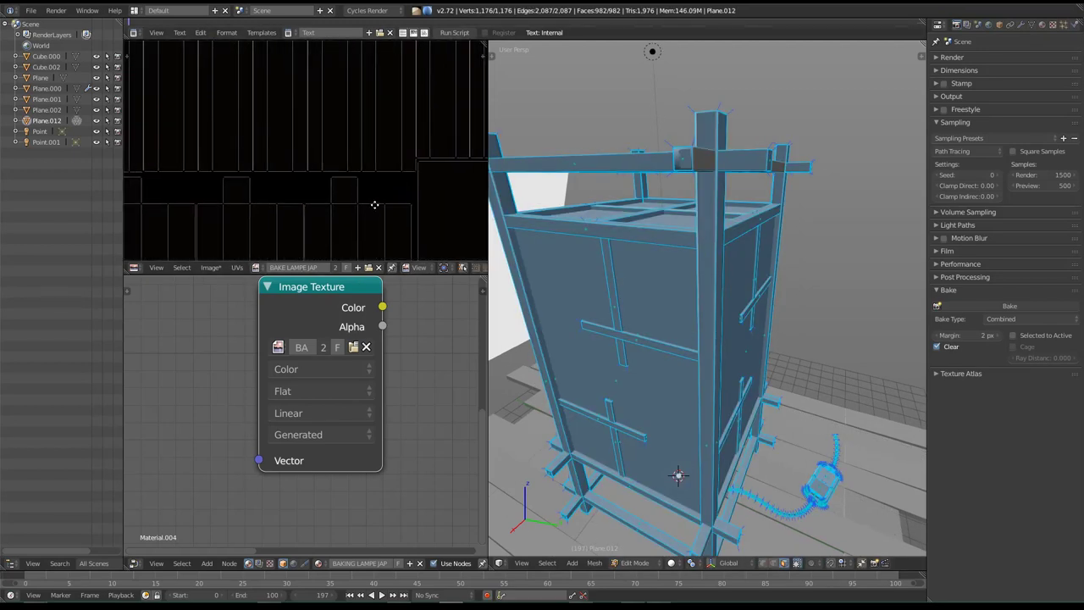
scroll(339, 194, "up", 1)
scroll(393, 197, "up", 2)
scroll(393, 196, "up", 2)
scroll(372, 152, "up", 2)
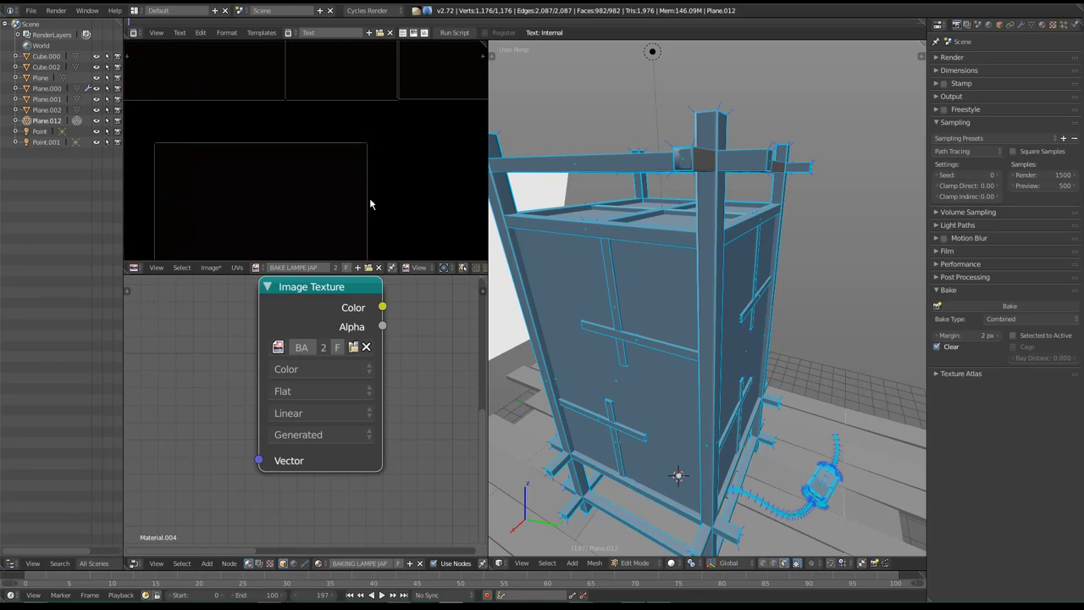
scroll(339, 134, "down", 2)
scroll(345, 158, "down", 2)
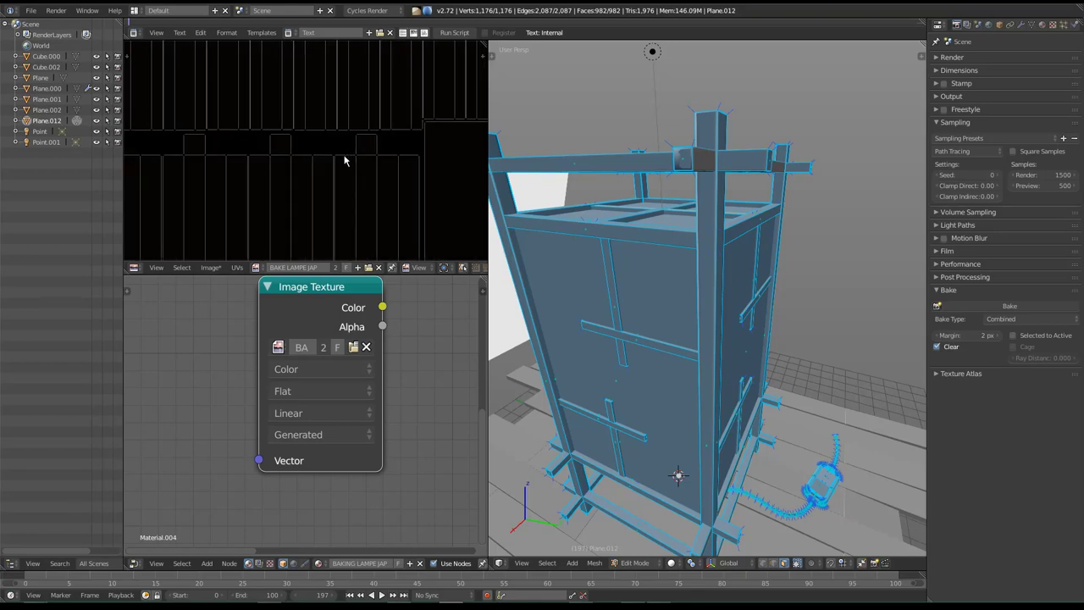
middle_click_drag(259, 138, 280, 175)
mouse_move(412, 200)
middle_mouse_down()
mouse_move(300, 177)
mouse_move(325, 185)
mouse_move(224, 120)
middle_mouse_up()
Zoom and pan around the UV layout, then orbit to look into the lamp from above.
scroll(284, 196, "up", 2)
scroll(276, 207, "up", 2)
scroll(276, 203, "up", 1)
scroll(252, 204, "up", 1)
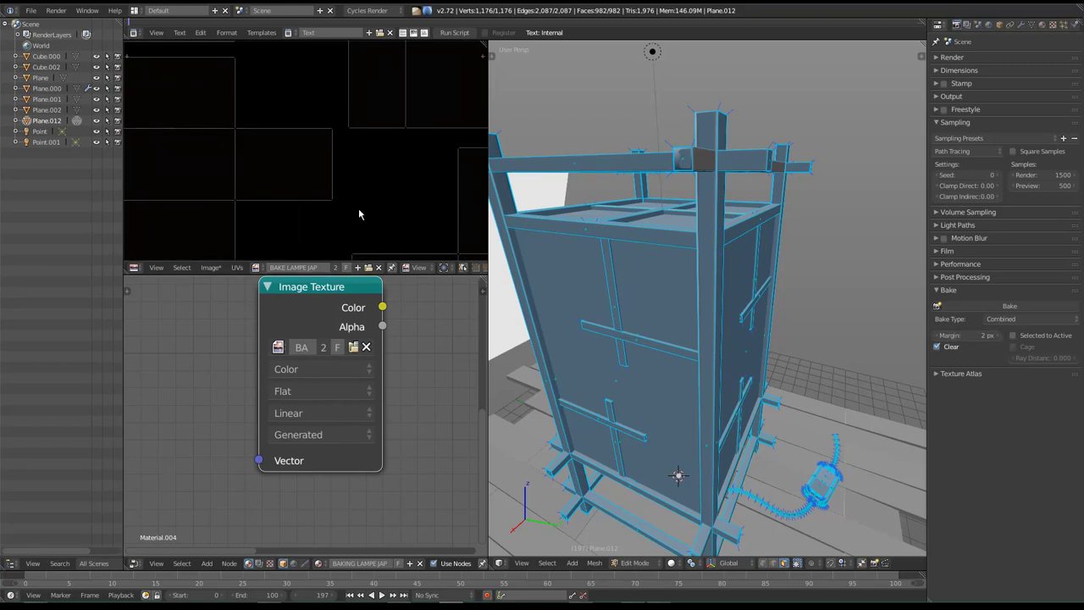
scroll(325, 203, "down", 1)
scroll(346, 187, "down", 1)
scroll(351, 188, "down", 1)
scroll(348, 181, "down", 1)
scroll(350, 178, "down", 1)
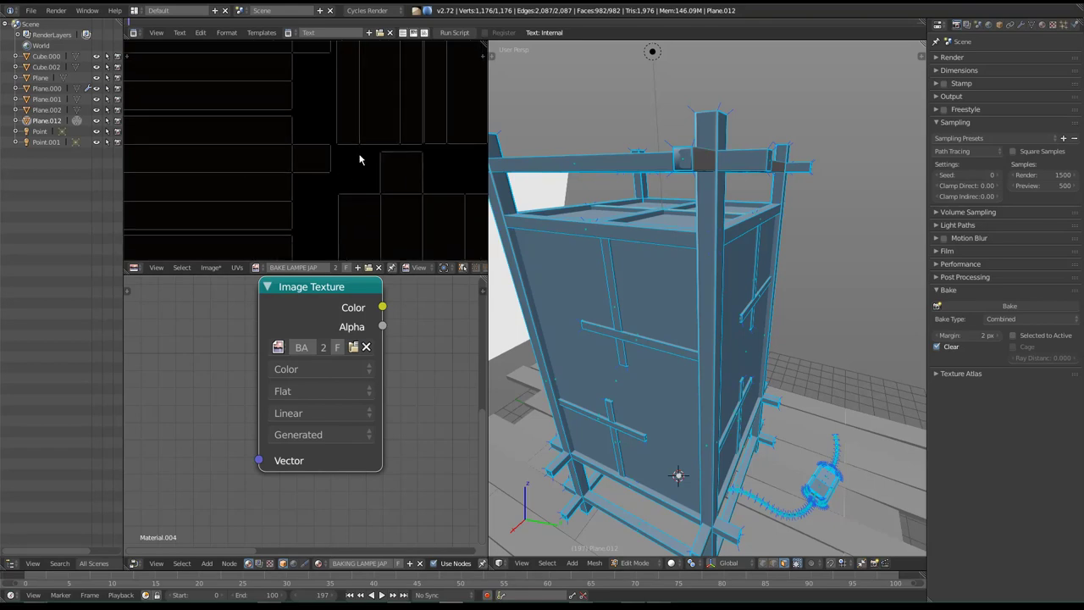
middle_click_drag(305, 247, 323, 182)
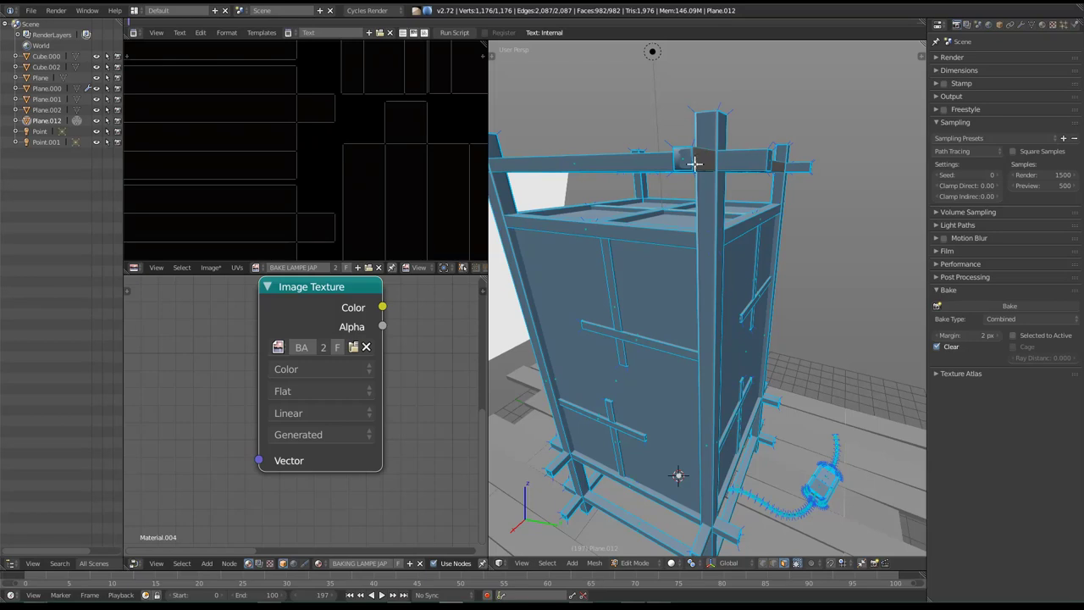
mouse_move(757, 259)
middle_mouse_down()
mouse_move(738, 314)
mouse_move(856, 344)
middle_mouse_up()
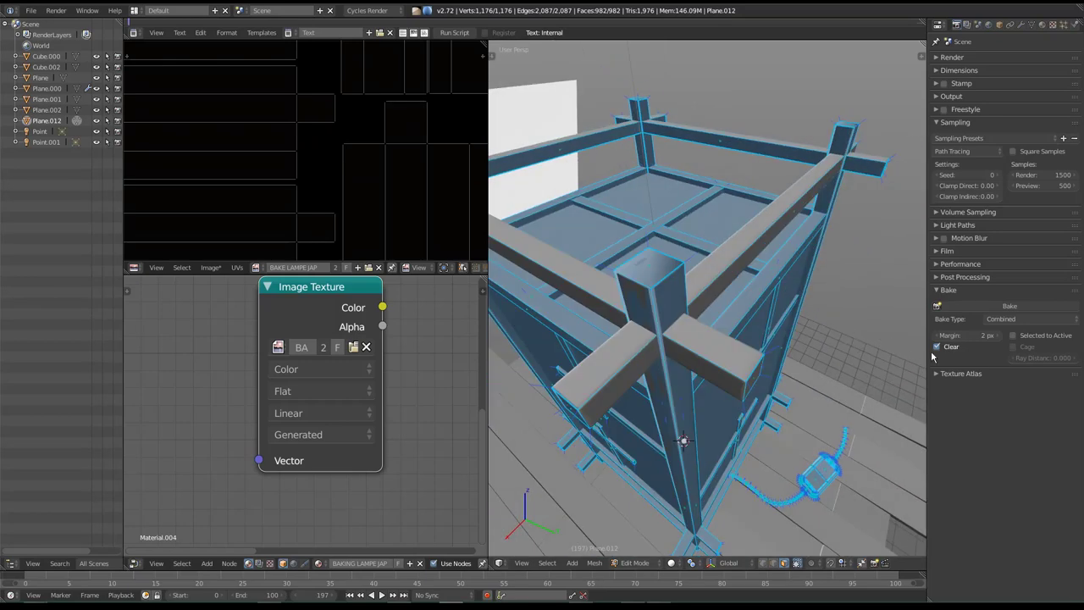
middle_click_drag(619, 336, 623, 330)
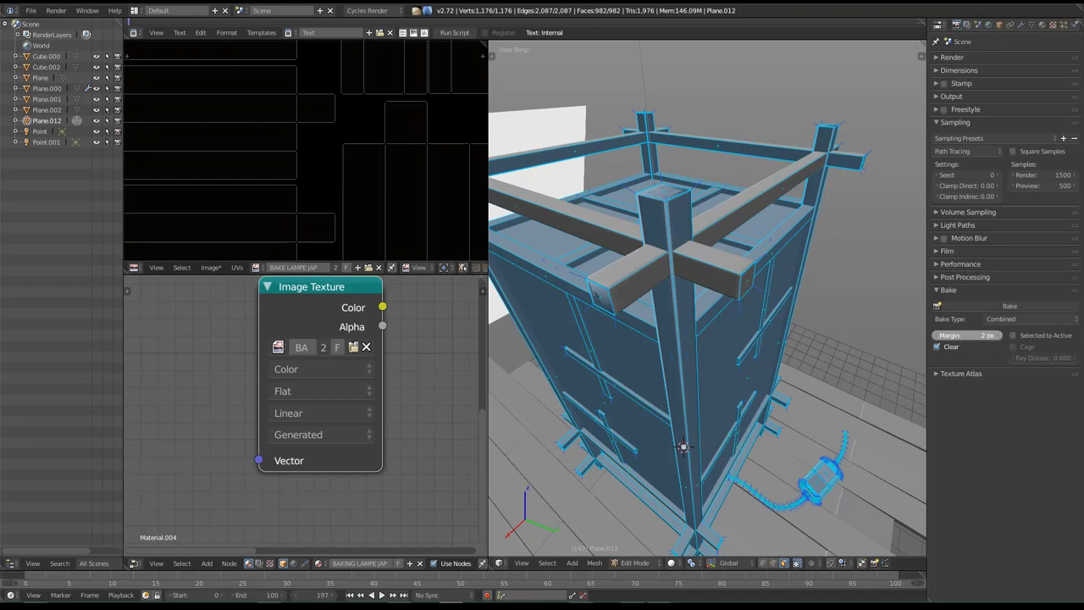
Set the bake margin to 3 px, keeping Clear enabled.
left_click_drag(967, 339, 967, 341)
left_click(985, 335)
key("Escape")
left_click(972, 347)
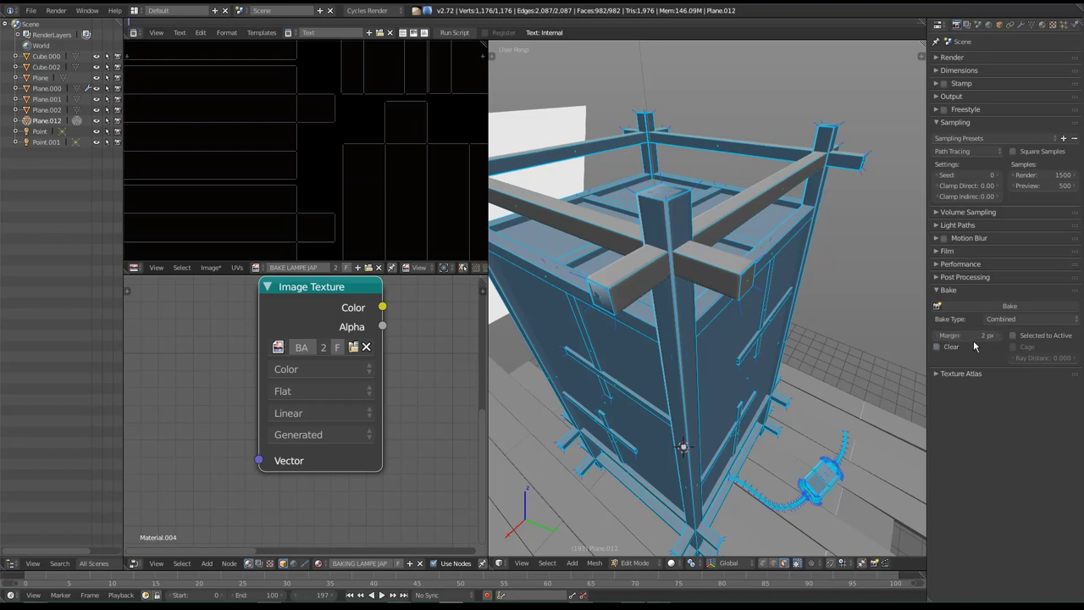
left_click(975, 346)
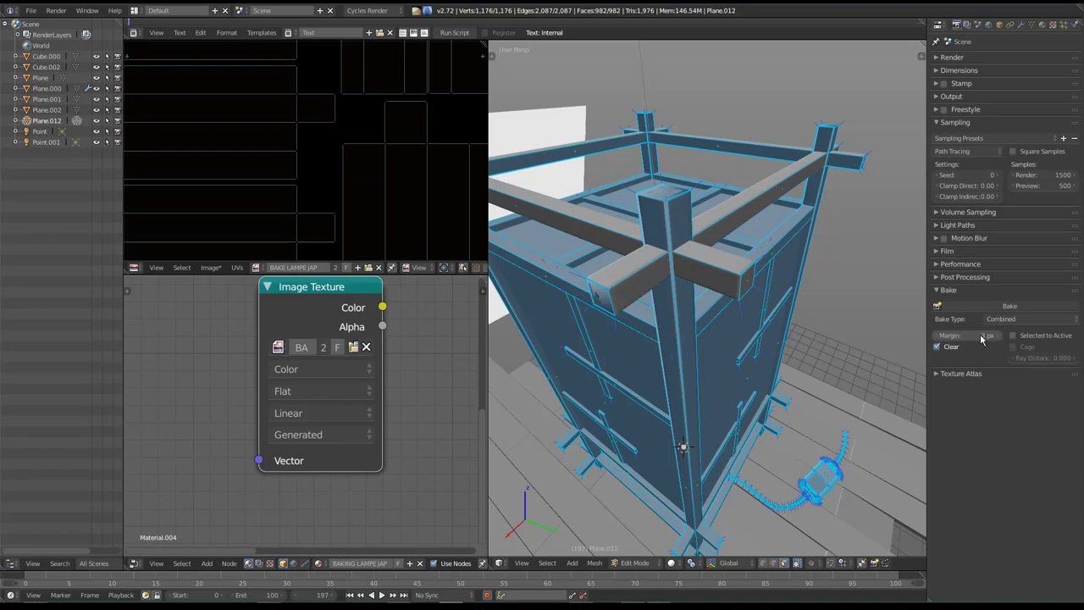
middle_click_drag(721, 345, 713, 339)
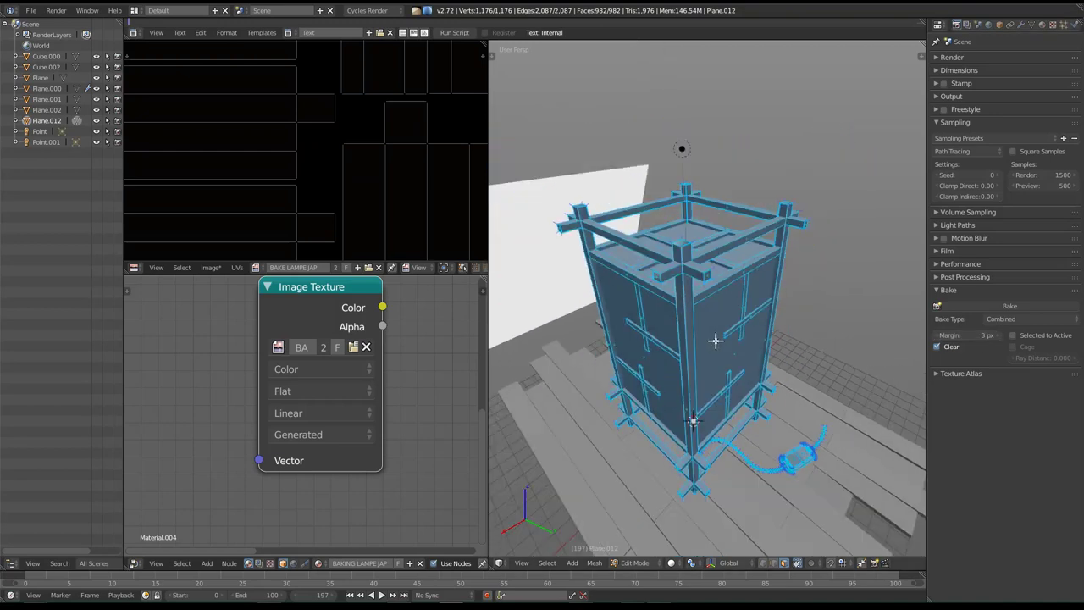
Back in Object Mode, enable Selected to Active and Cage, leaving Extrusion at 0.000.
key("Tab")
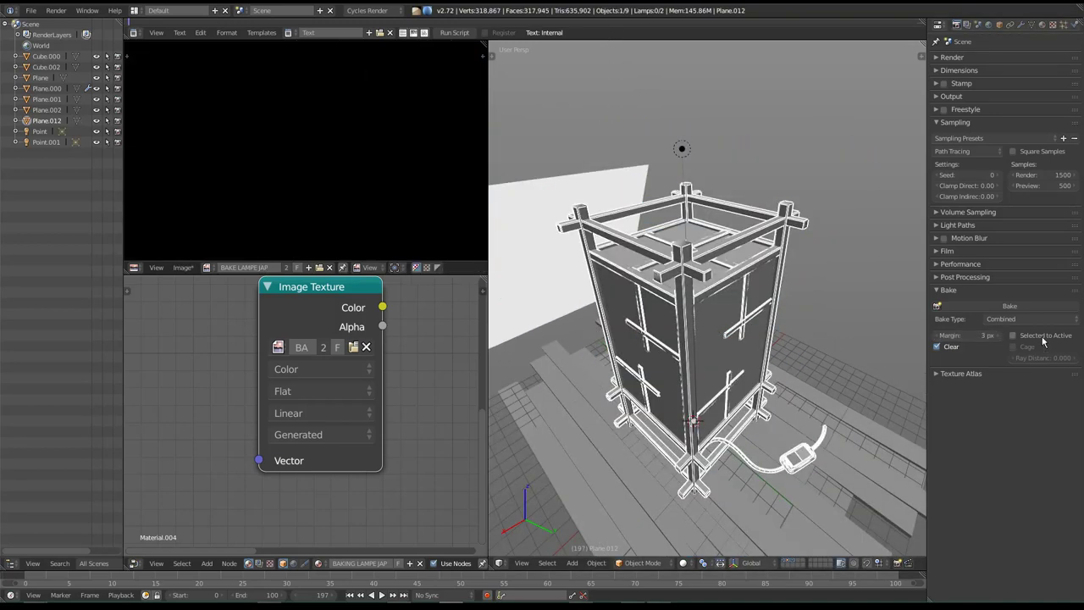
left_click(1044, 339)
middle_click_drag(695, 350, 689, 356)
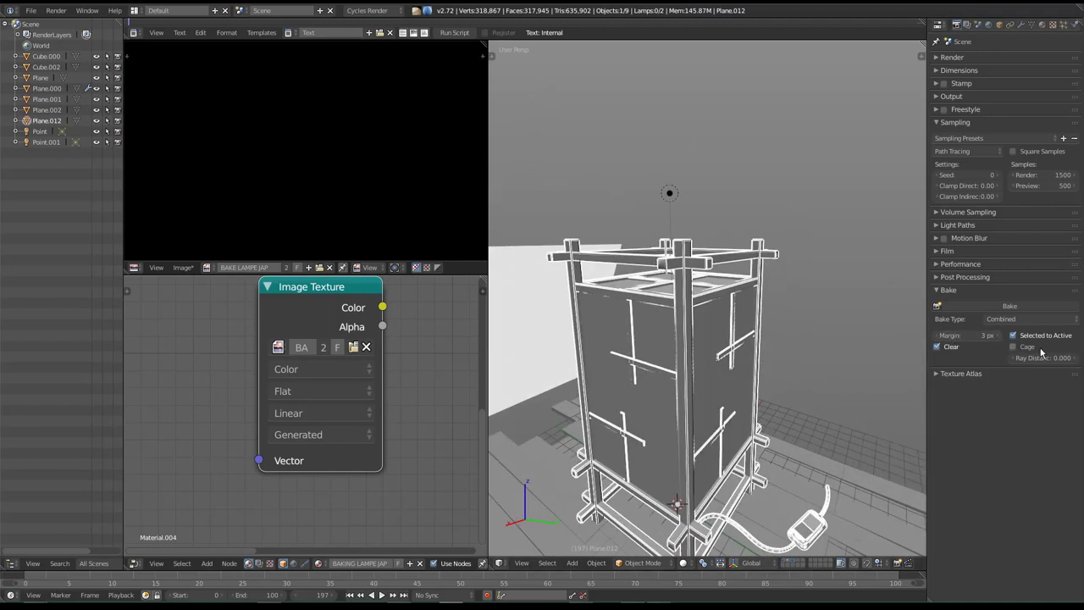
middle_click_drag(774, 401, 775, 380)
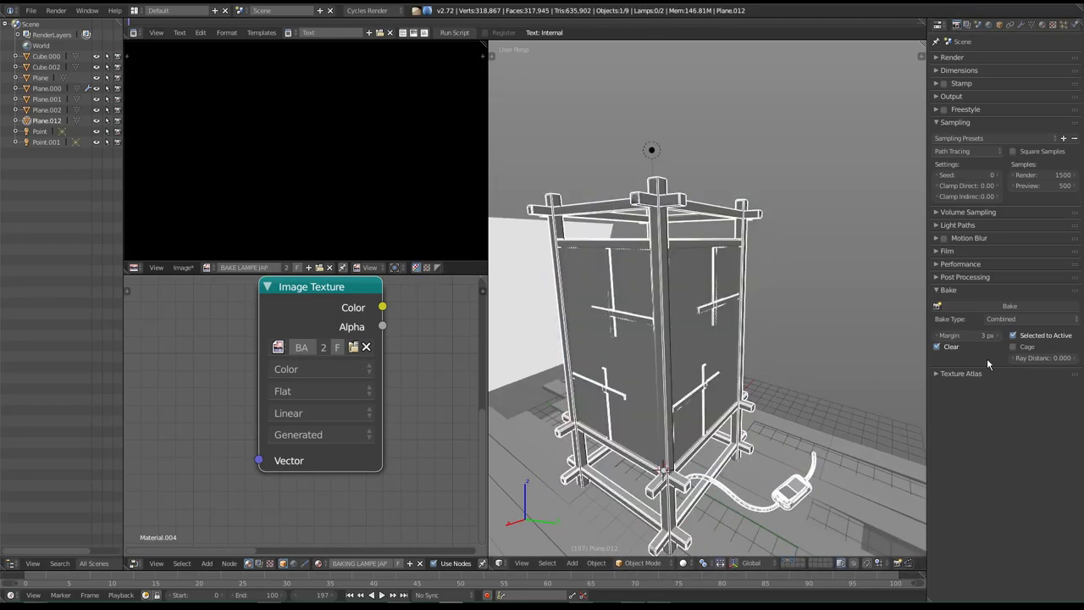
left_click(1013, 347)
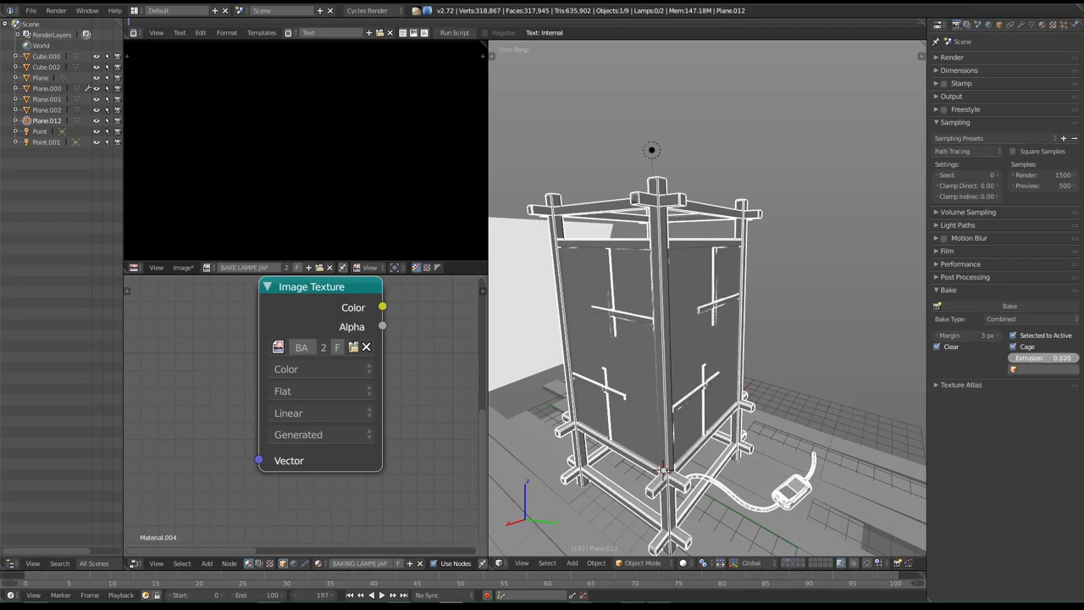
mouse_move(694, 338)
middle_mouse_down()
mouse_move(712, 366)
mouse_move(725, 364)
middle_mouse_up()
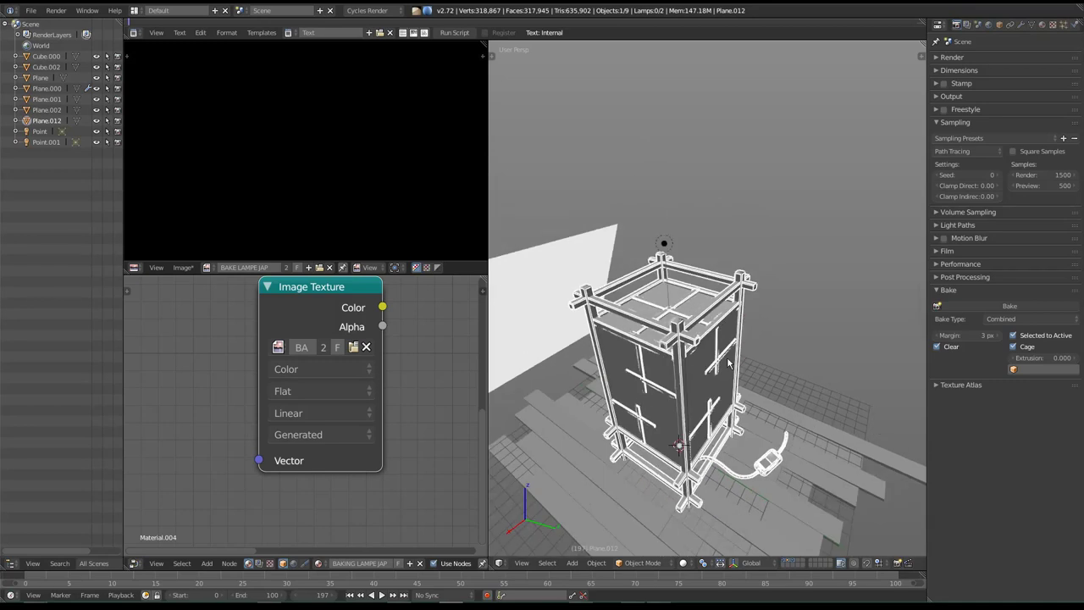
middle_click_drag(716, 439, 721, 416)
scroll(670, 382, "up", 2)
scroll(670, 382, "up", 2)
scroll(670, 382, "up", 2)
middle_click_drag(715, 323, 725, 335)
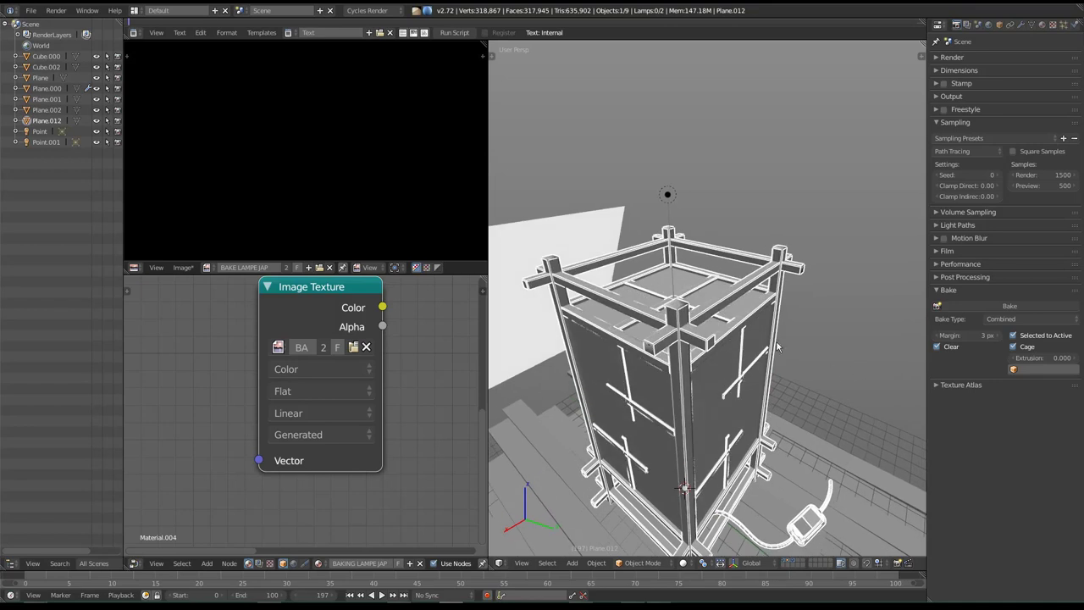
middle_click_drag(795, 336, 772, 332)
key("Tab")
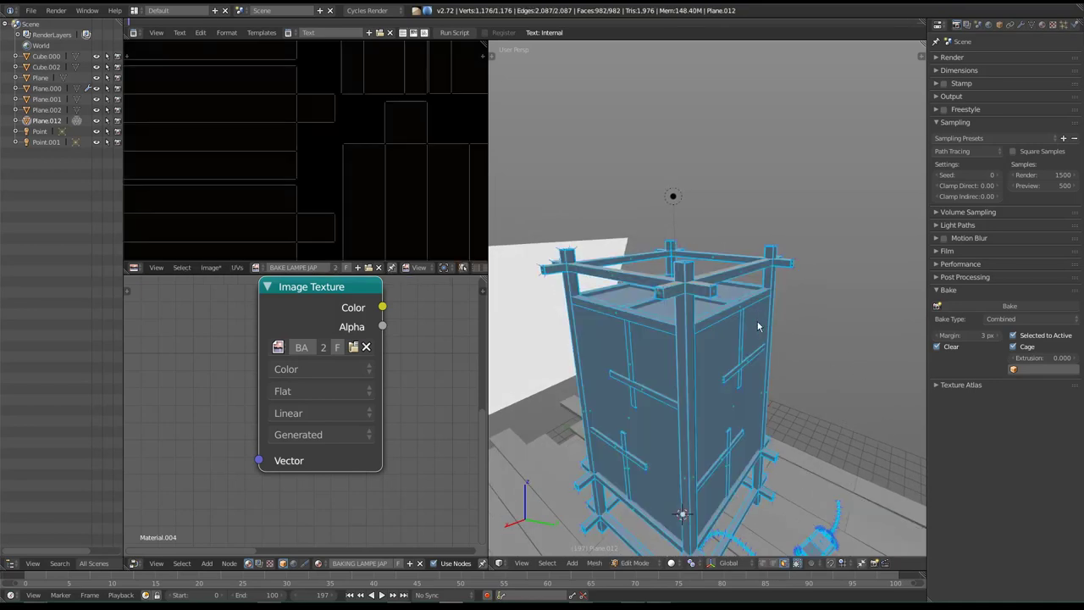
key("Tab")
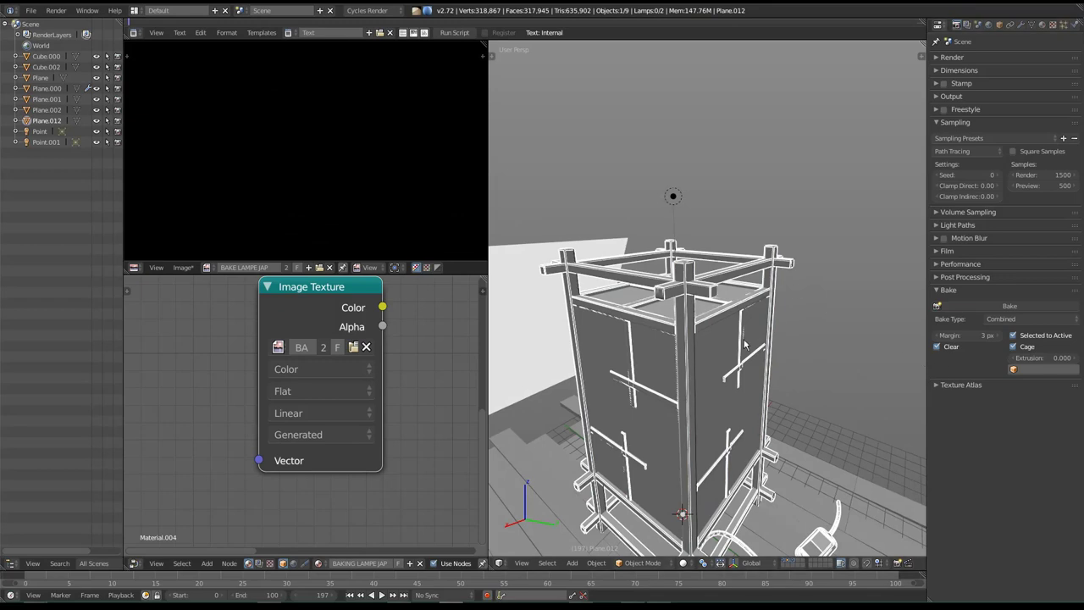
middle_click_drag(747, 333, 752, 345)
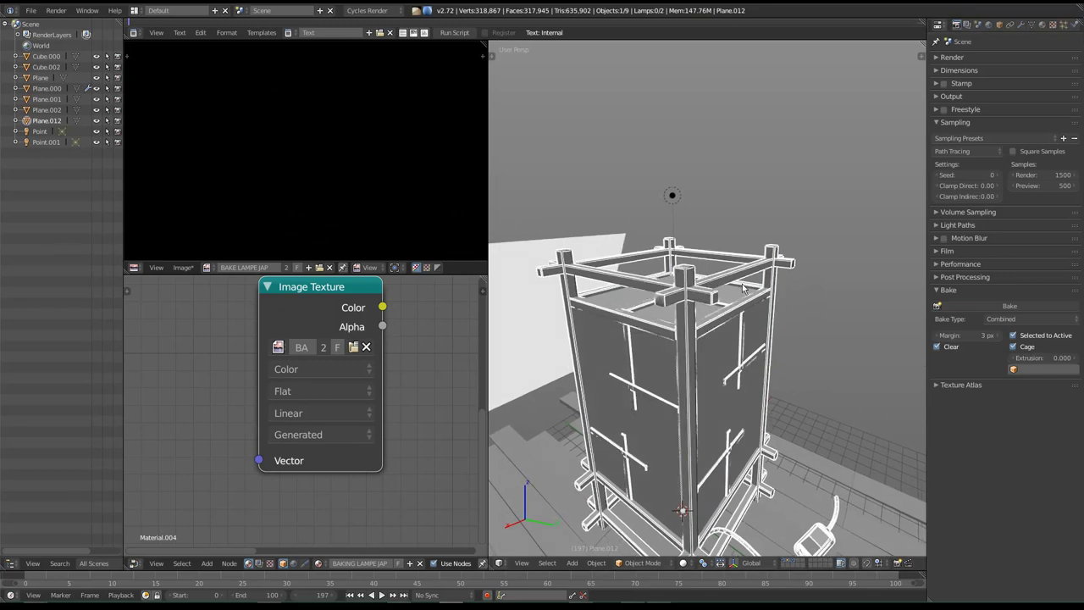
scroll(743, 288, "up", 2)
scroll(728, 313, "down", 2)
middle_click_drag(722, 315, 722, 322)
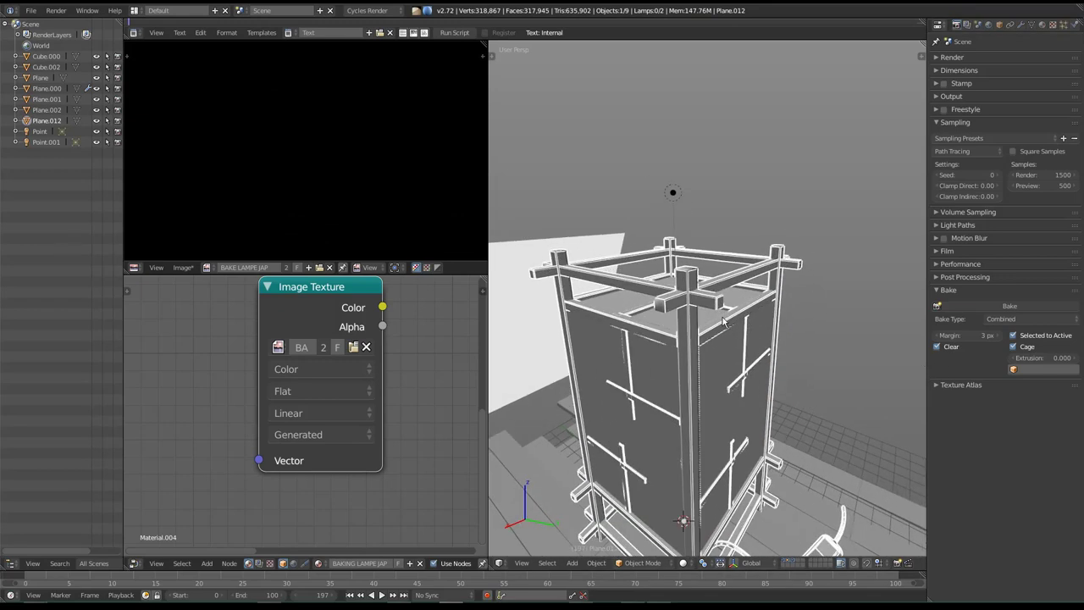
scroll(722, 321, "up", 1)
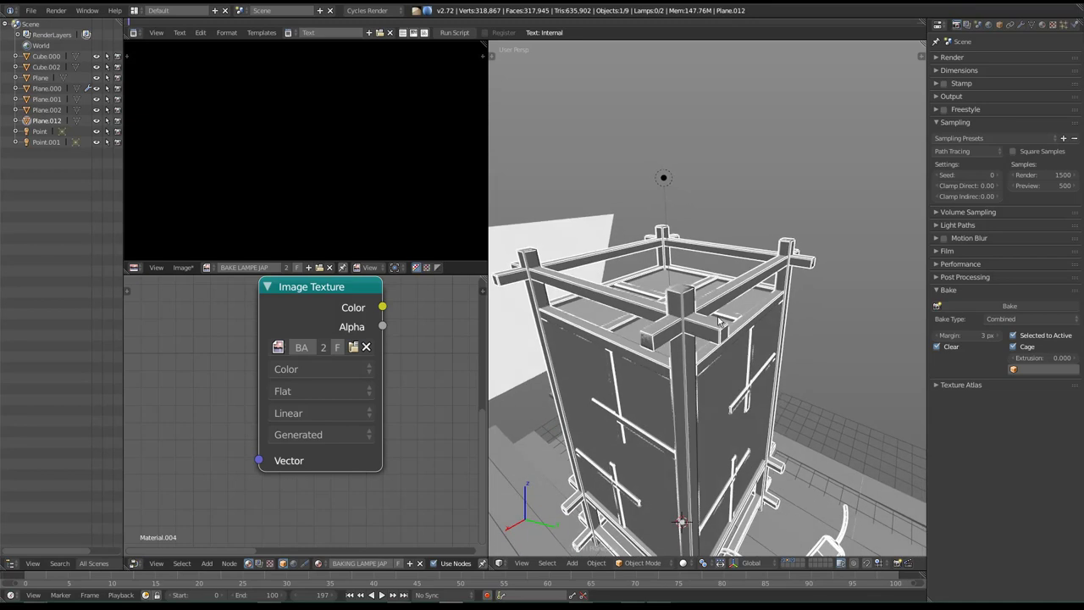
scroll(722, 320, "down", 1)
scroll(796, 282, "down", 1)
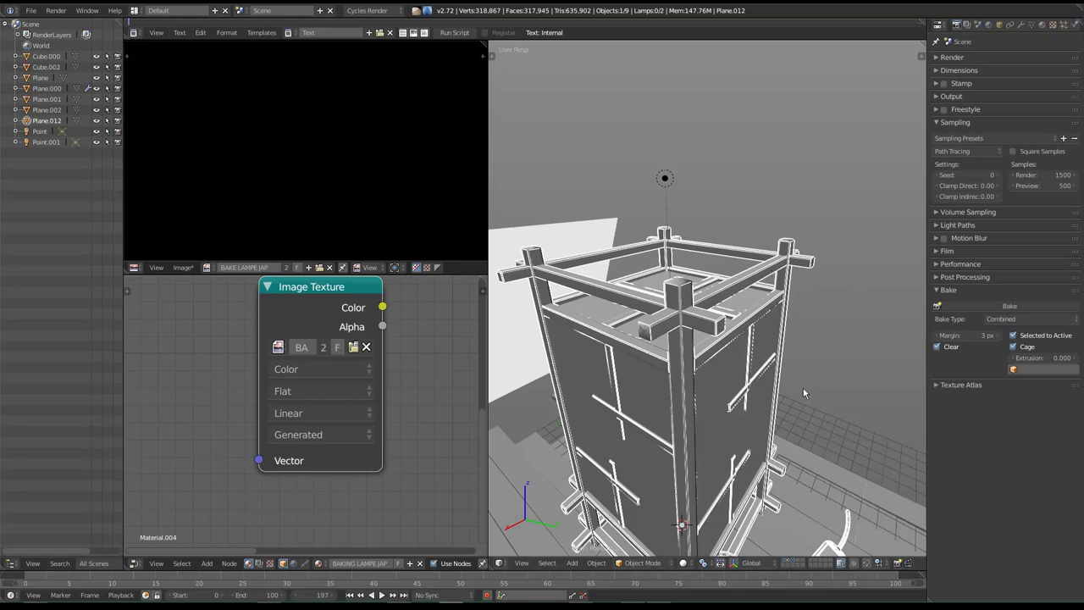
Unhide everything, select Plane.000 to check its UVs, then add Plane.012 as active.
key("h")
key("alt+h")
right_click(710, 376)
key("Tab")
key("Tab")
right_click(729, 382)
key("Tab")
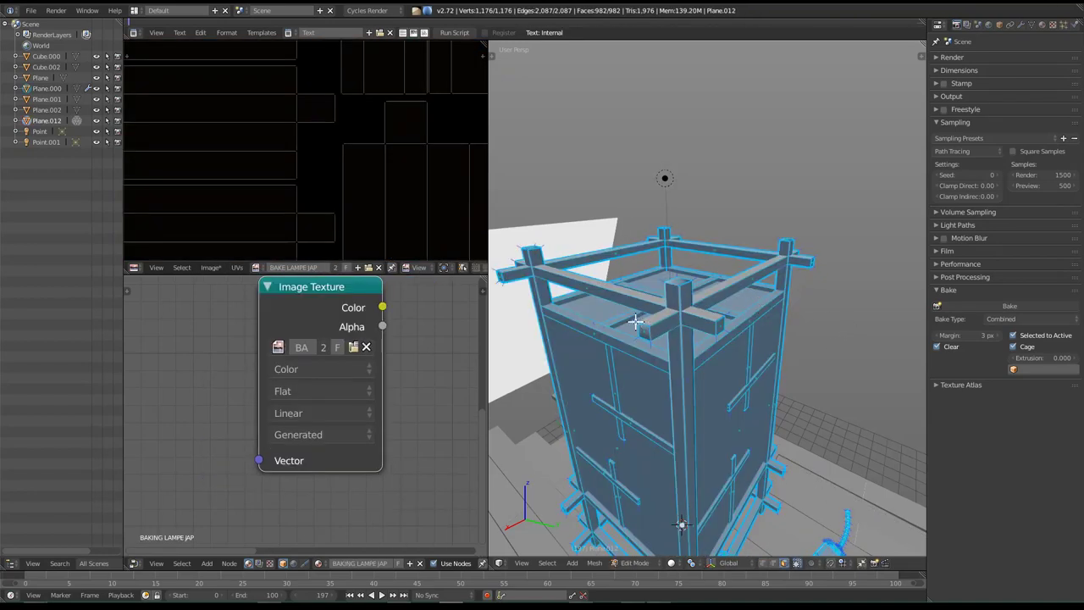
Zoom in on Plane.012's UVs, return to Object Mode and orbit to a three-quarter view.
scroll(668, 324, "up", 1)
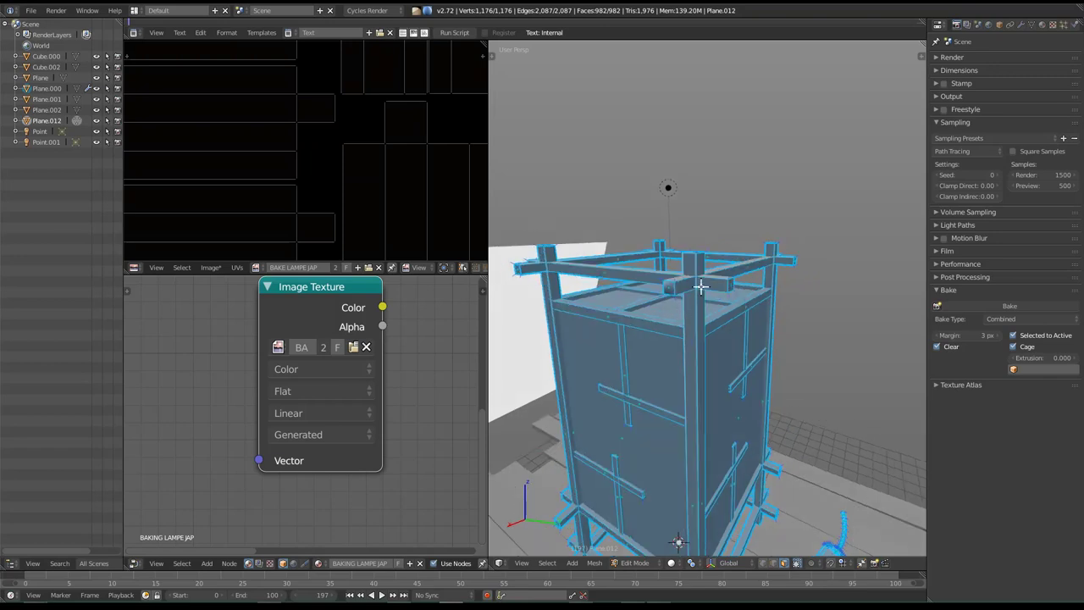
scroll(703, 288, "up", 1)
scroll(704, 296, "up", 1)
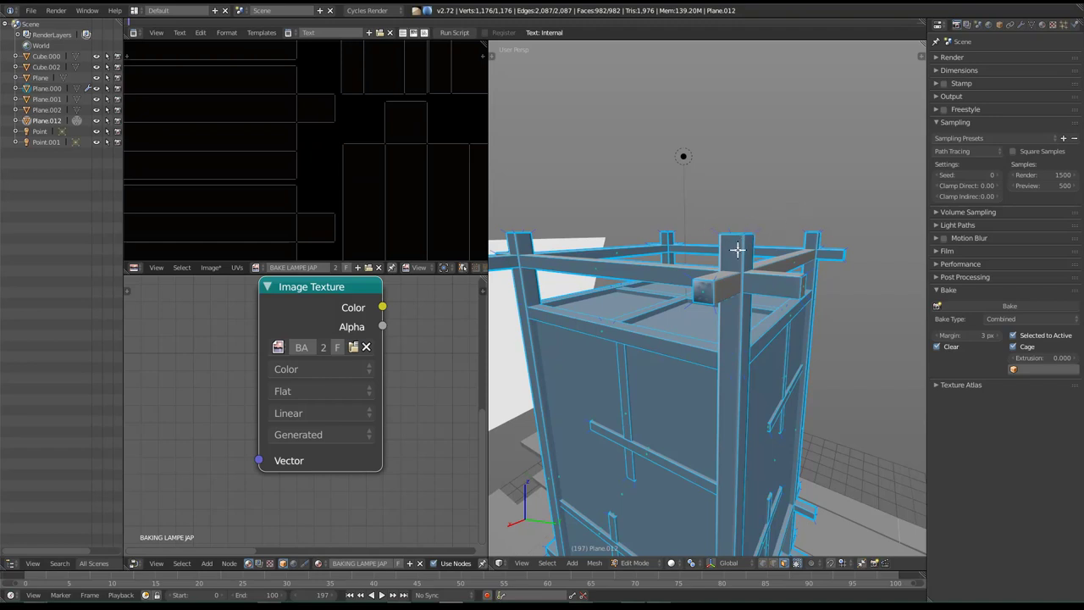
key("Tab")
mouse_move(790, 338)
middle_mouse_down()
mouse_move(817, 334)
mouse_move(807, 340)
middle_mouse_up()
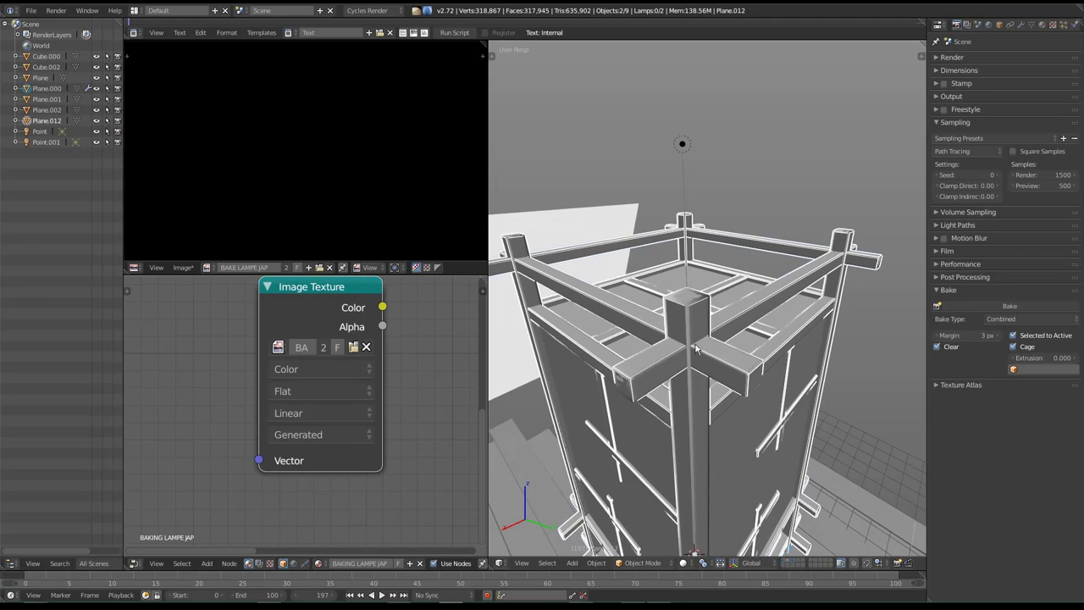
scroll(774, 339, "up", 5)
scroll(775, 340, "down", 3)
mouse_move(806, 336)
middle_mouse_down()
mouse_move(692, 390)
mouse_move(705, 353)
mouse_move(724, 355)
middle_mouse_up()
Set the cage Extrusion to 0.050 and look through the Cage Object list without choosing one.
left_click(1048, 357)
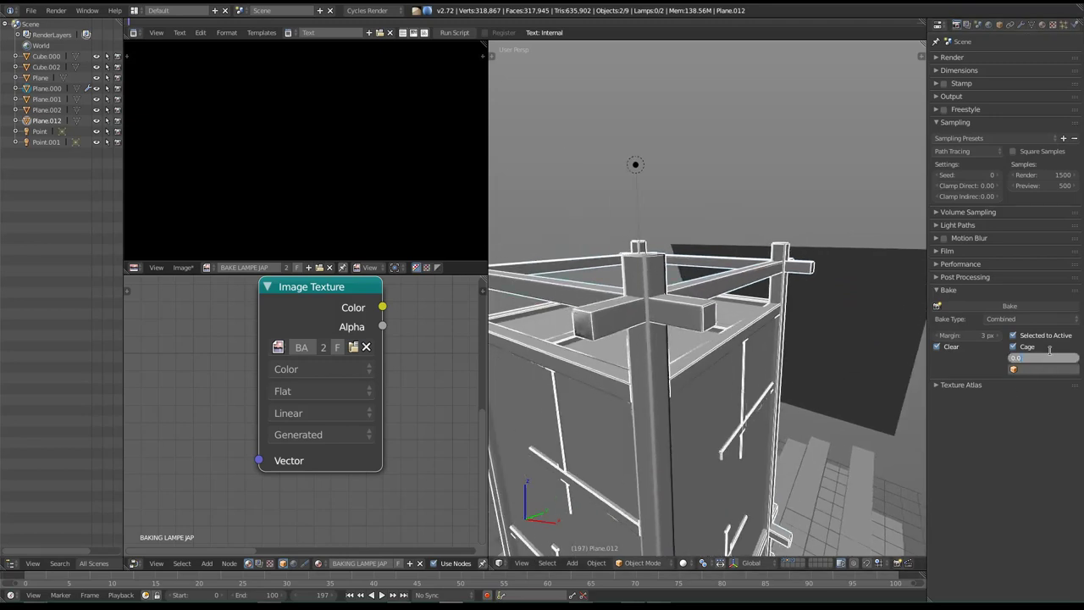
type("5")
key("Return")
middle_click_drag(791, 371, 787, 411)
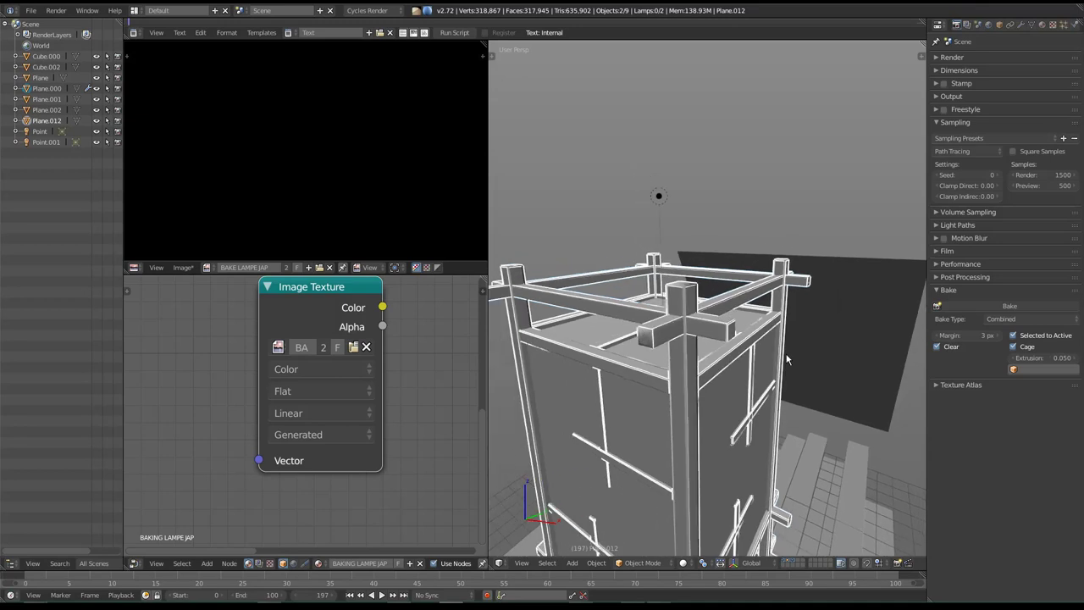
left_click(1016, 370)
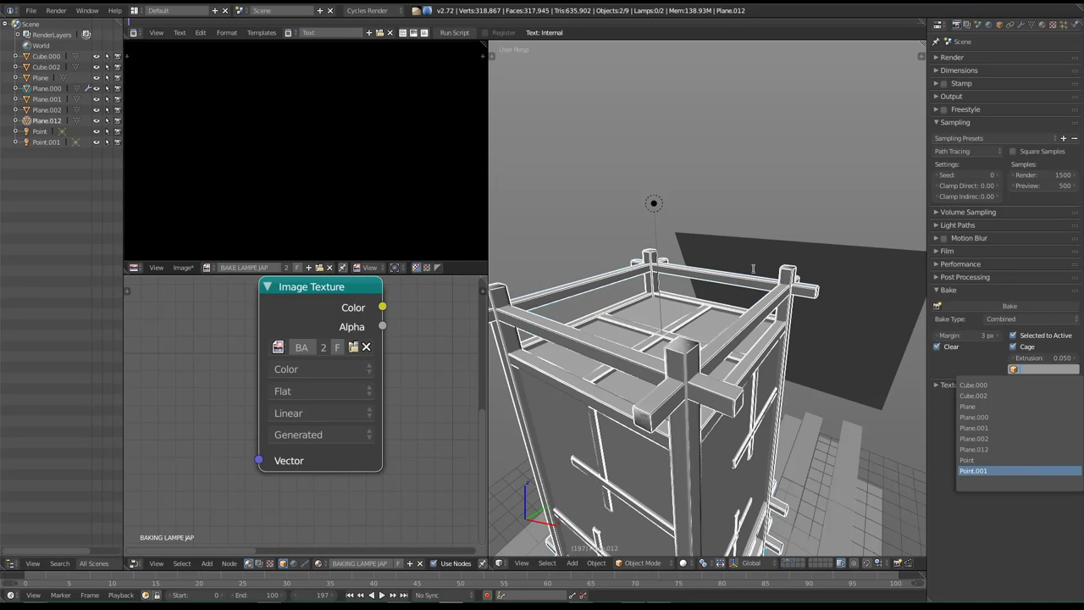
left_click(396, 355)
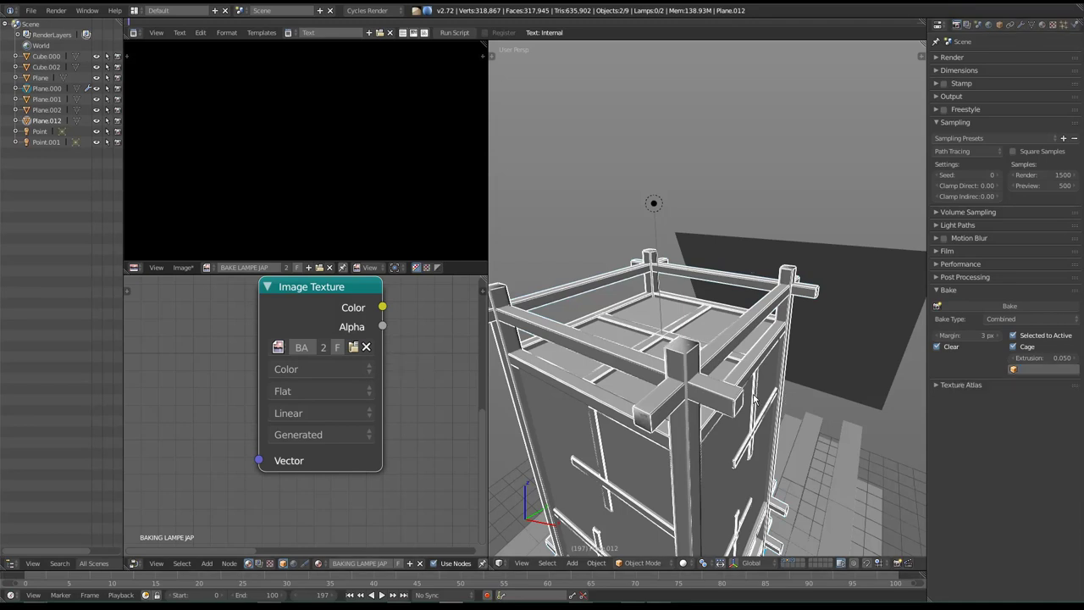
Preview the lamp in rendered shading, then go back to solid shading.
middle_click_drag(712, 399, 740, 395)
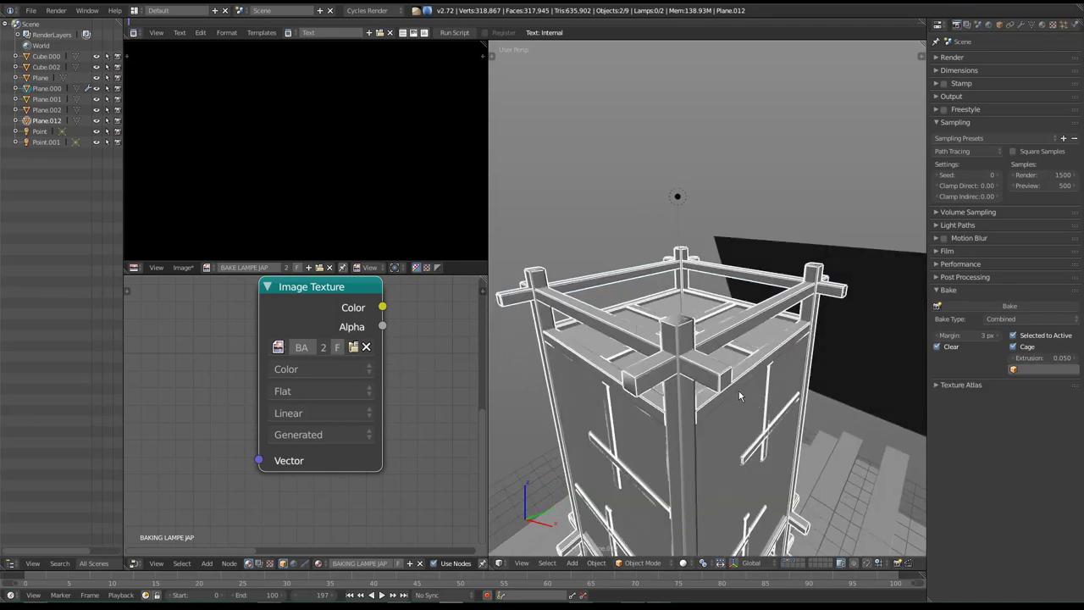
left_click_drag(311, 286, 300, 309)
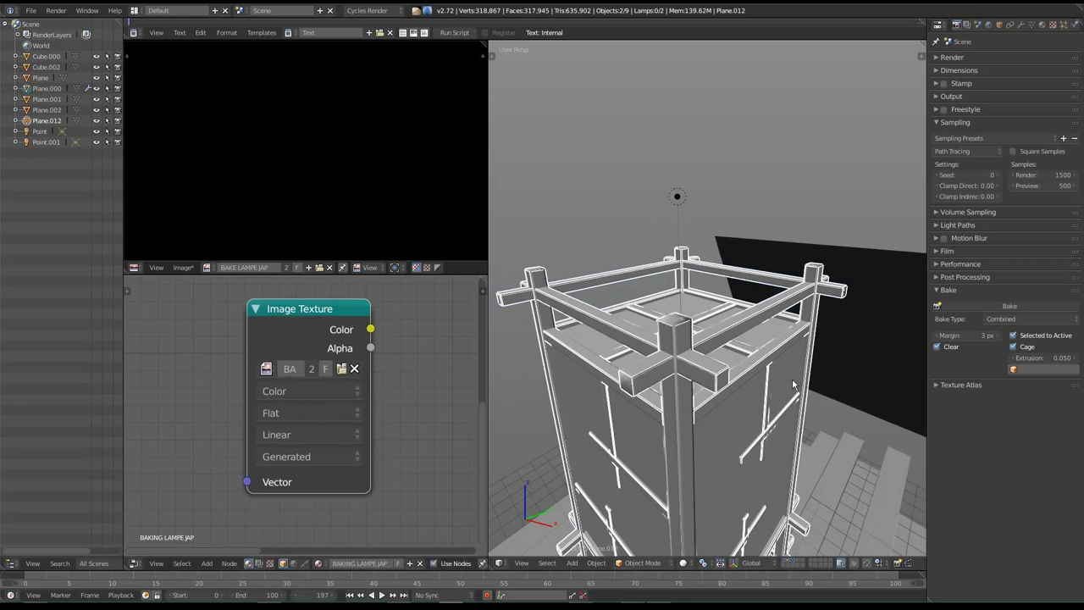
mouse_move(714, 370)
middle_mouse_down()
mouse_move(726, 296)
mouse_move(724, 354)
middle_mouse_up()
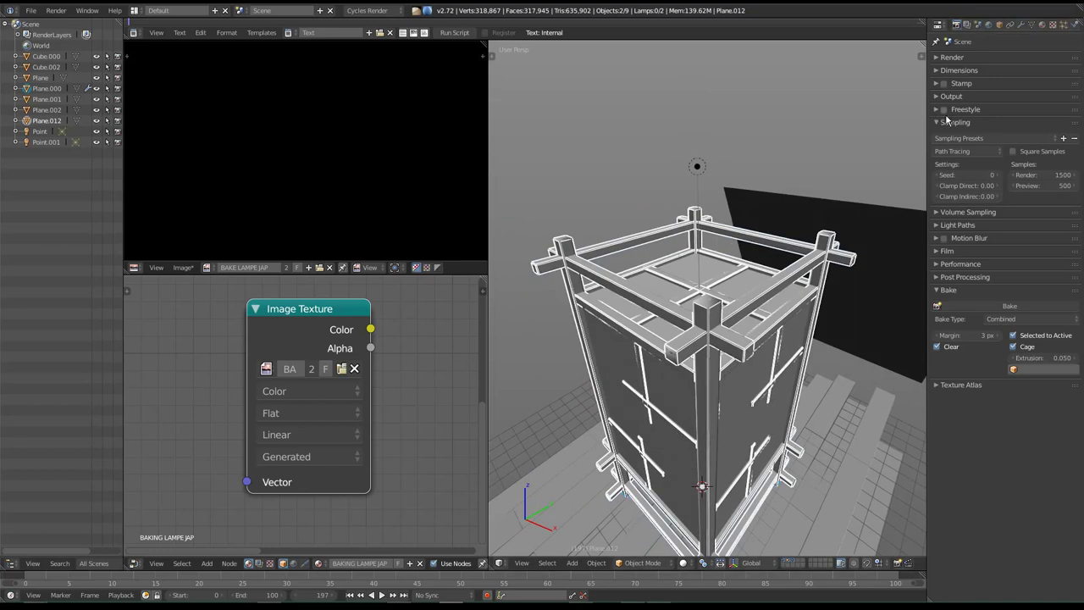
middle_click_drag(738, 305, 716, 315)
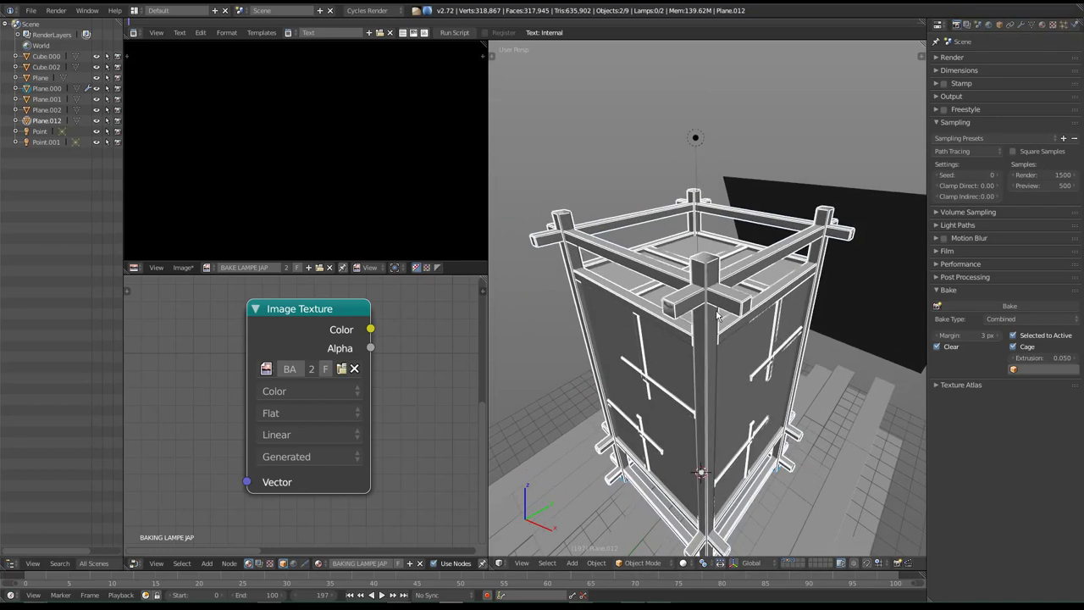
key("shift+z")
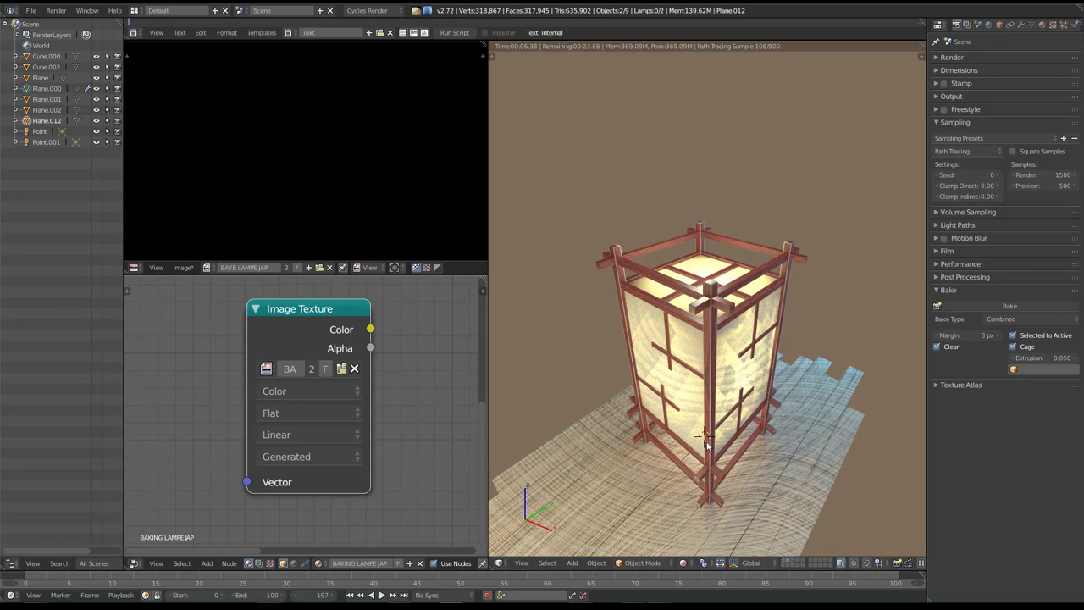
key("shift+z")
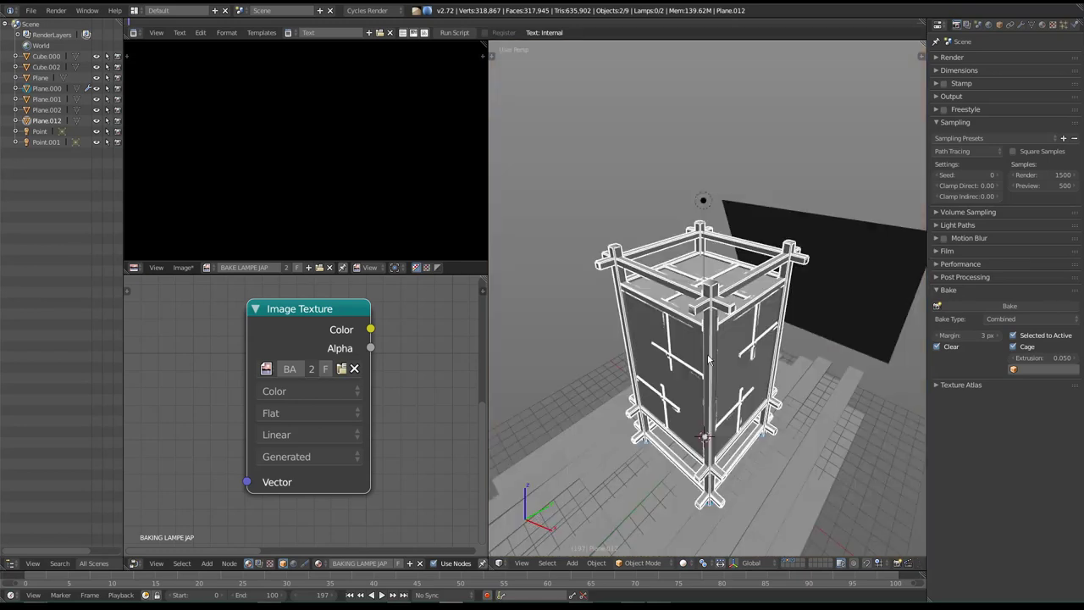
middle_click_drag(724, 310, 721, 312)
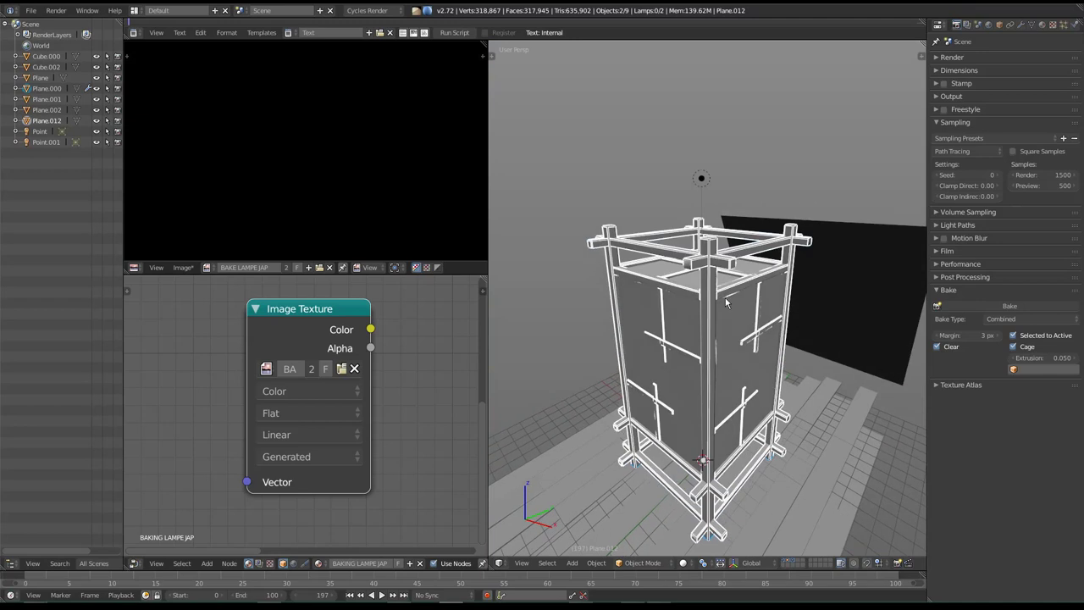
scroll(726, 304, "up", 1)
left_click(1045, 174)
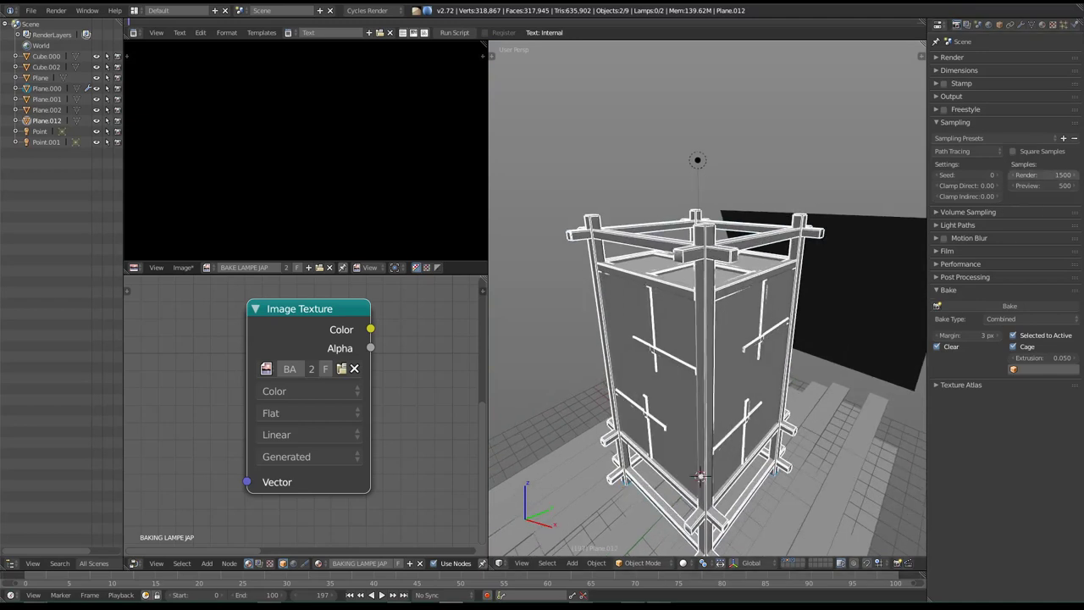
Set render samples to 1, bake the combined lamp texture, and view it in BAKE LAMPE JAP.
type("1")
key("Return")
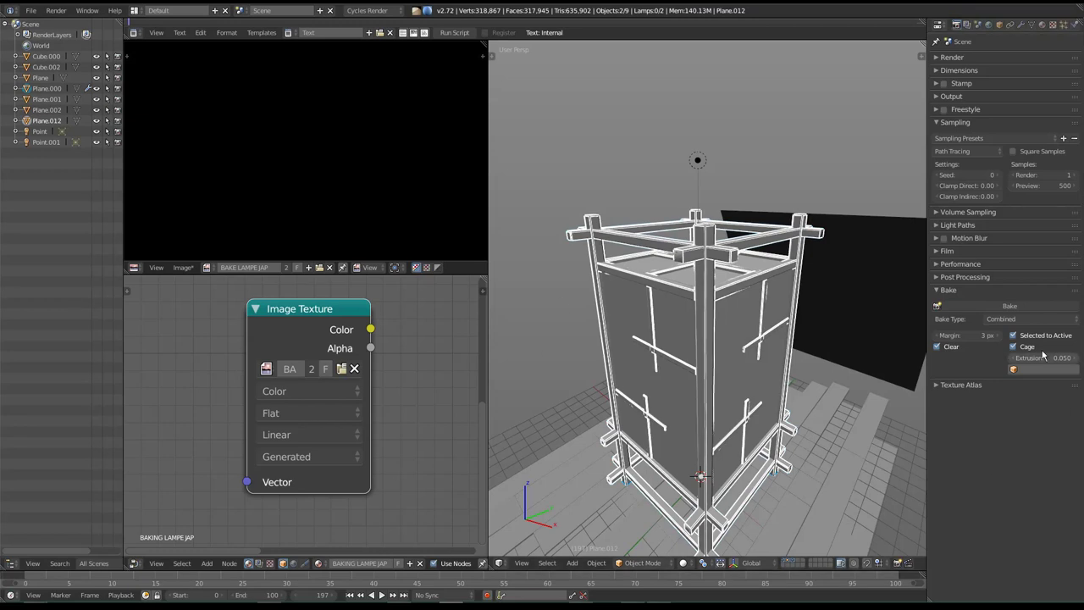
left_click(1020, 306)
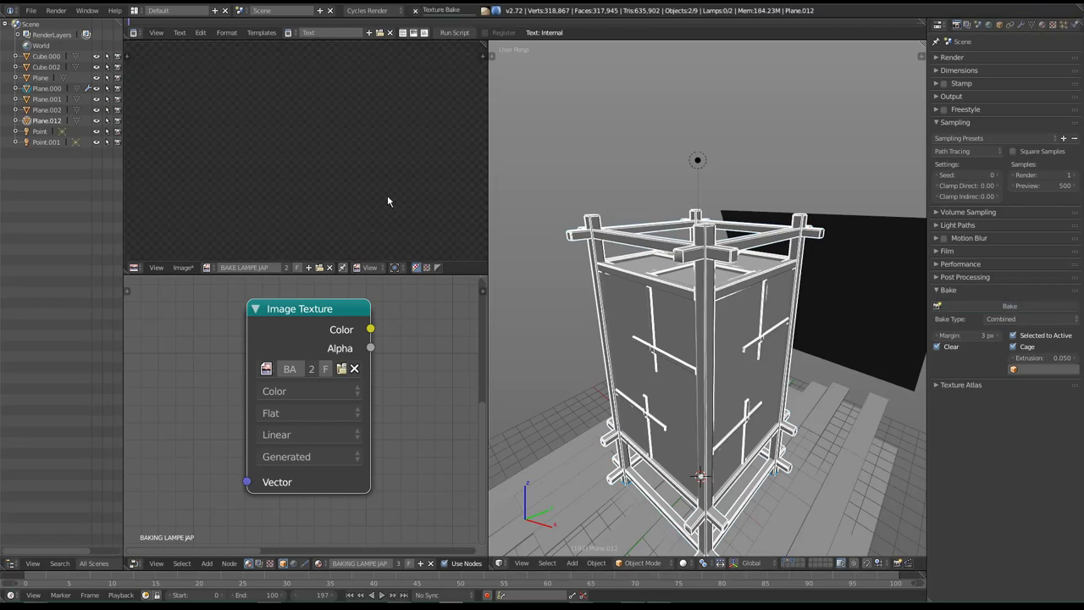
scroll(382, 198, "down", 2)
scroll(307, 161, "down", 2)
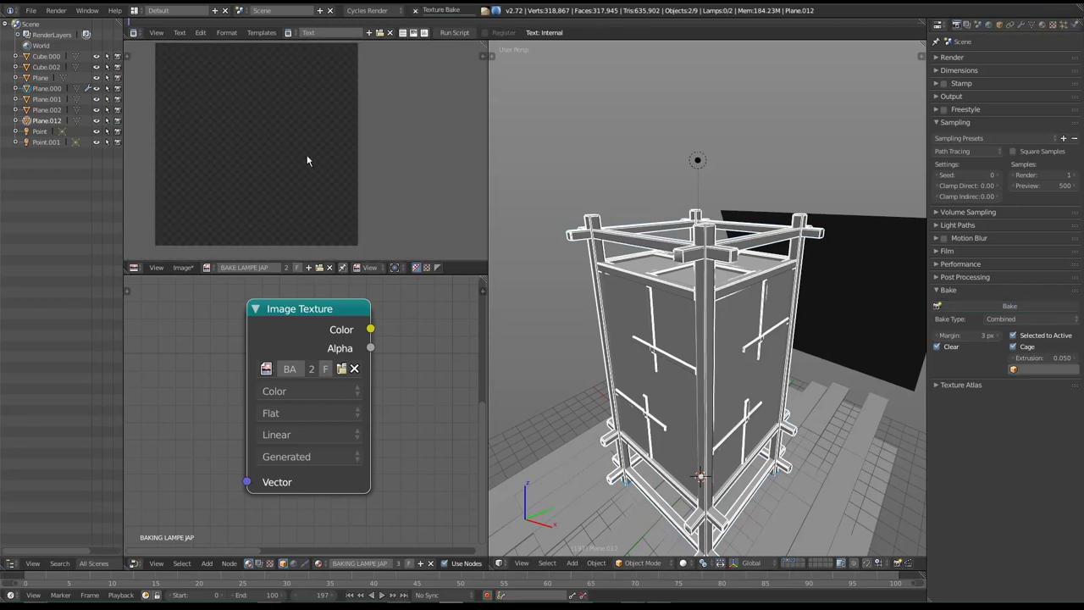
middle_click_drag(307, 161, 355, 181)
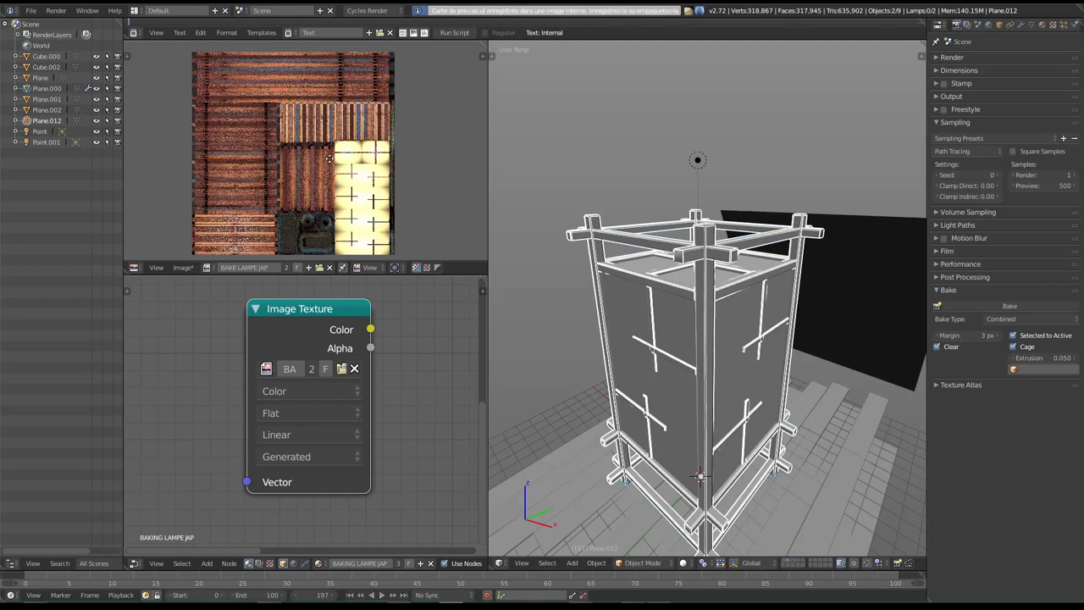
mouse_move(324, 196)
middle_mouse_down()
mouse_move(341, 191)
mouse_move(322, 209)
mouse_move(417, 133)
mouse_move(362, 175)
mouse_move(333, 177)
mouse_move(339, 159)
middle_mouse_up()
scroll(322, 210, "up", 2)
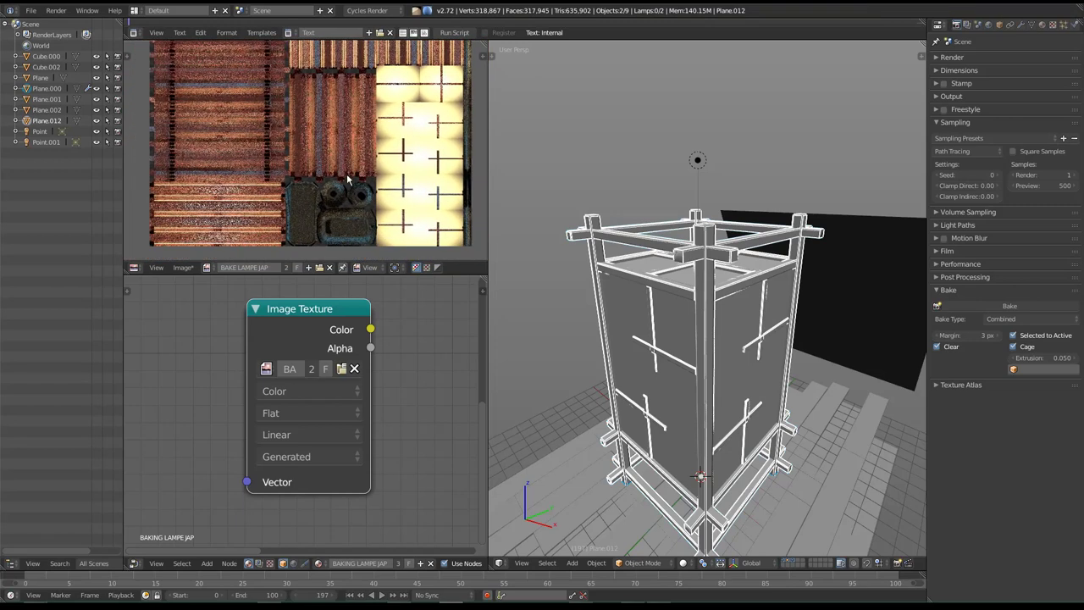
Raise render samples to 500 and bake the combined lamp texture again.
left_click(1047, 176)
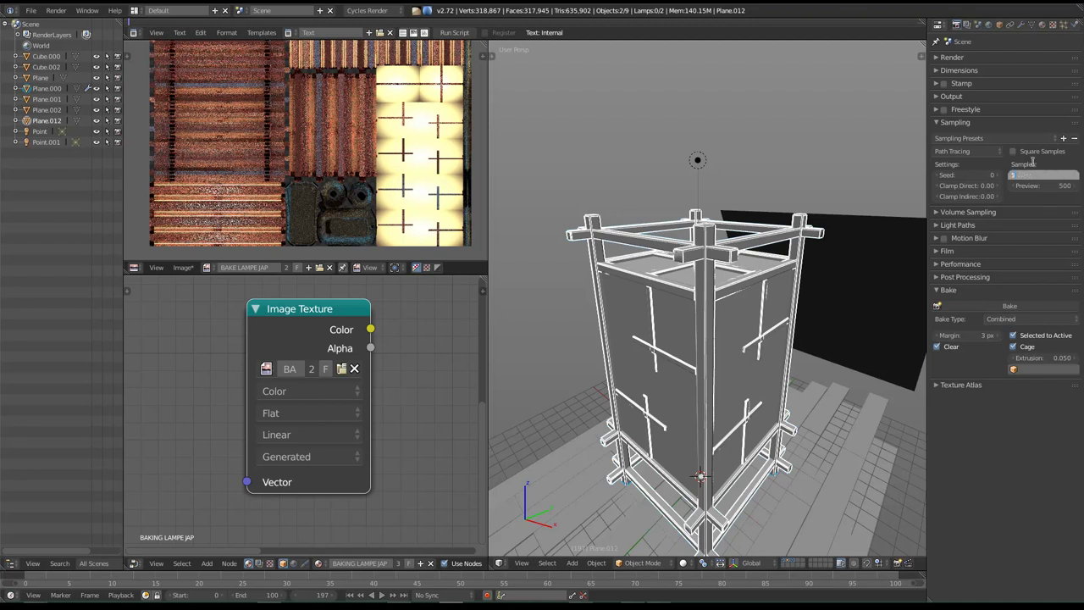
type("500")
key("Return")
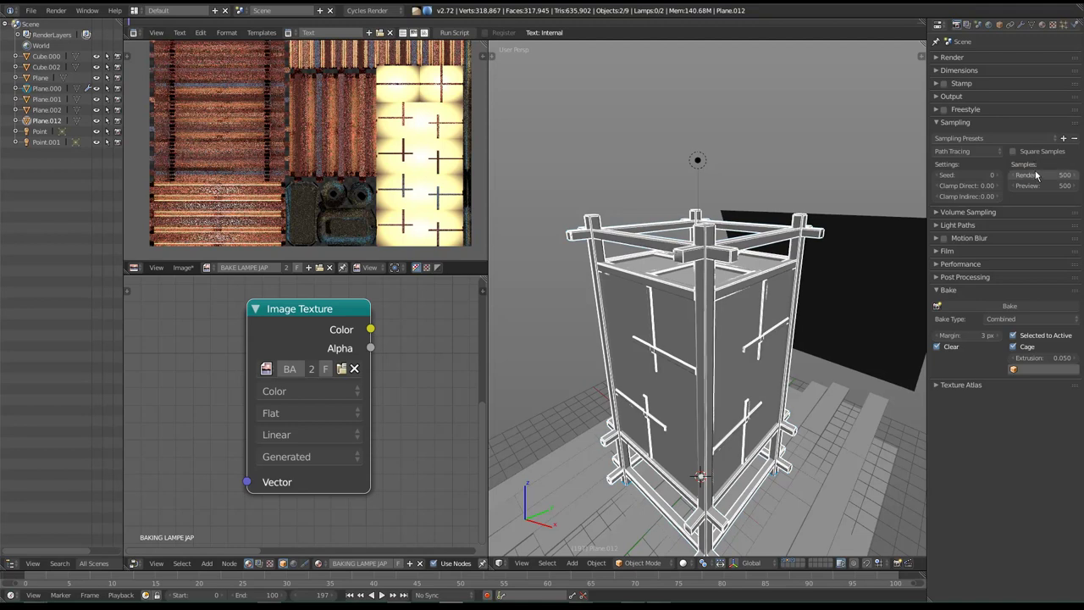
mouse_move(1037, 175)
left_mouse_down()
mouse_move(1076, 175)
mouse_move(1050, 205)
left_mouse_up()
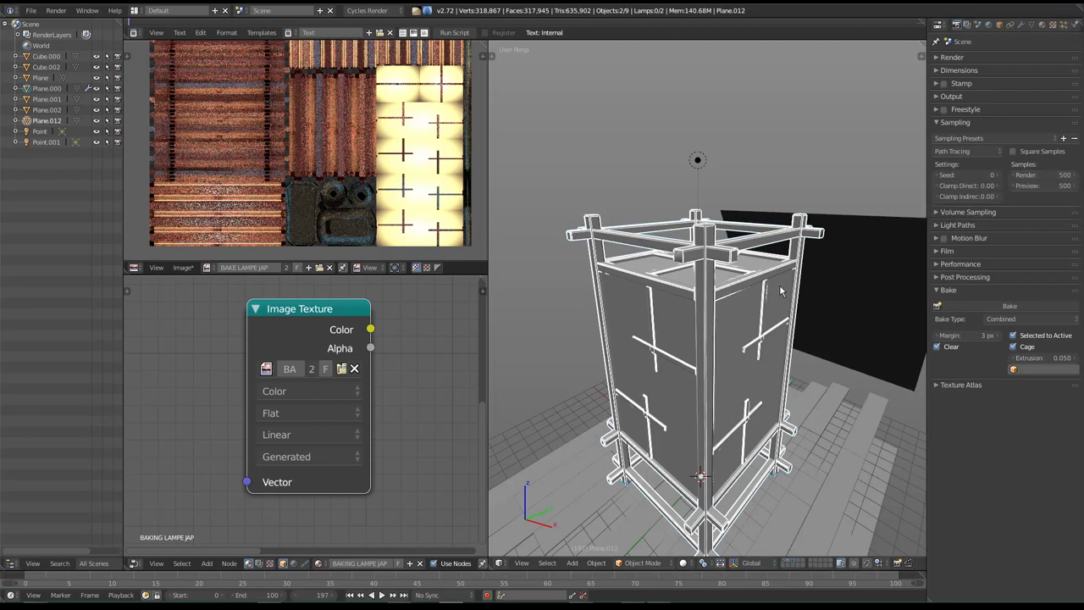
middle_click_drag(741, 277, 739, 292)
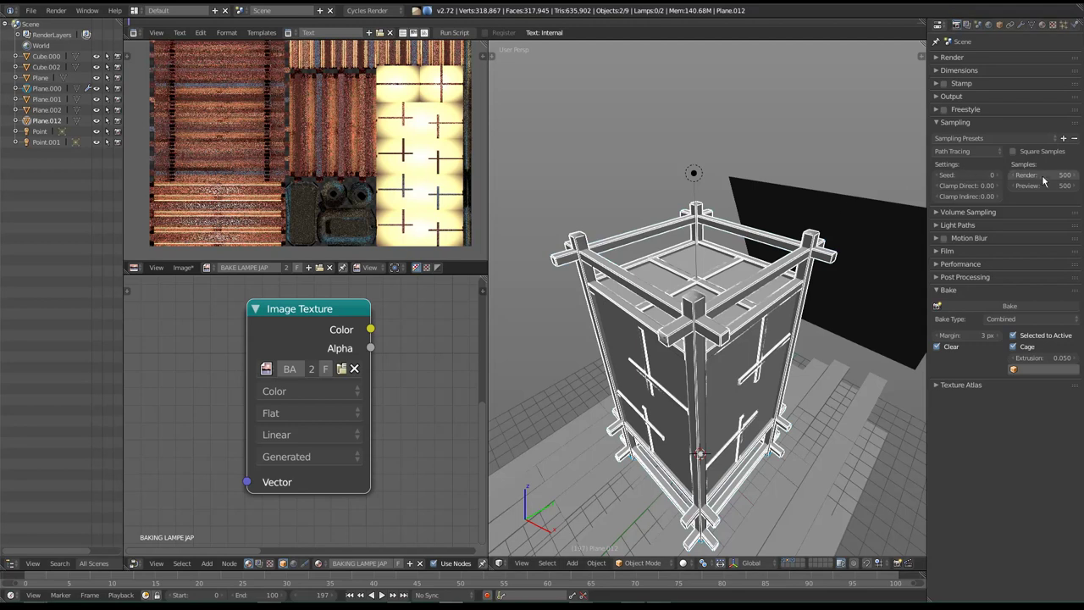
left_click(994, 309)
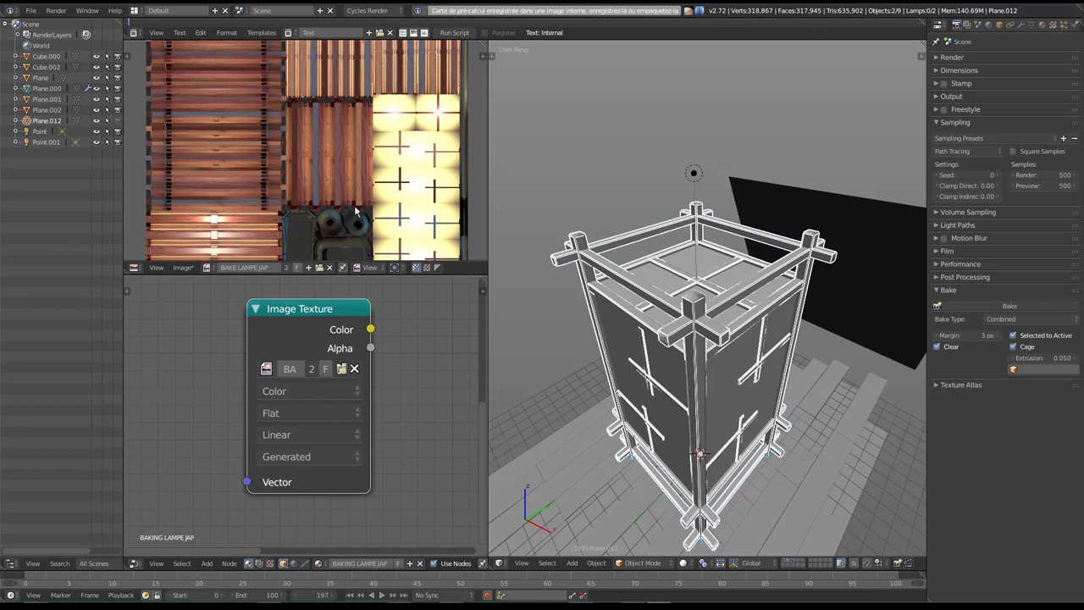
Maximize the image editor, inspect the baked atlas close up, and bring up Save As Image.
key("ctrl+Up")
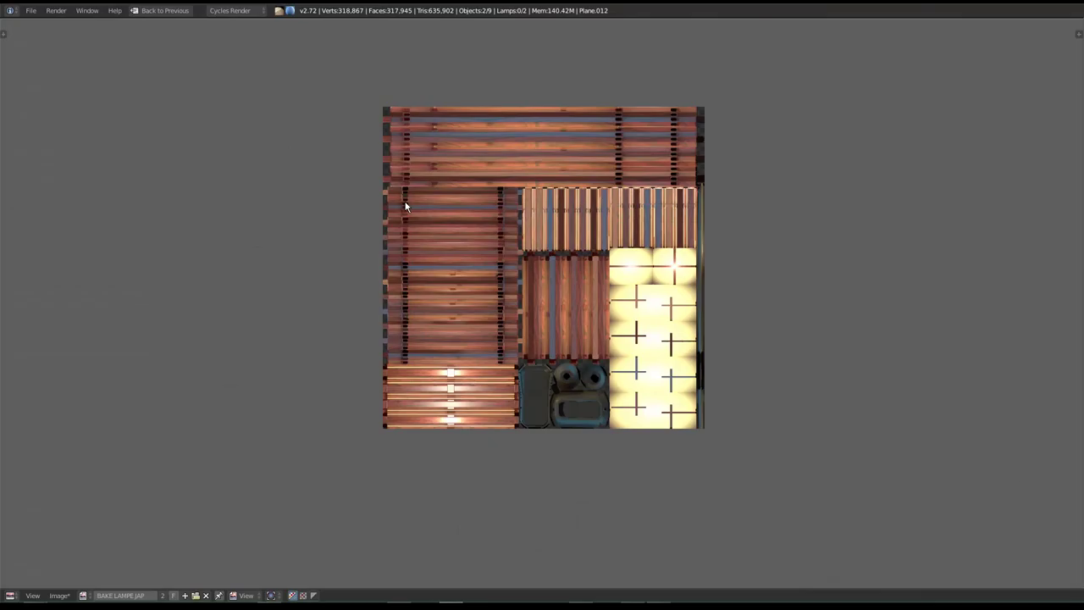
scroll(557, 366, "up", 2)
scroll(470, 299, "up", 2)
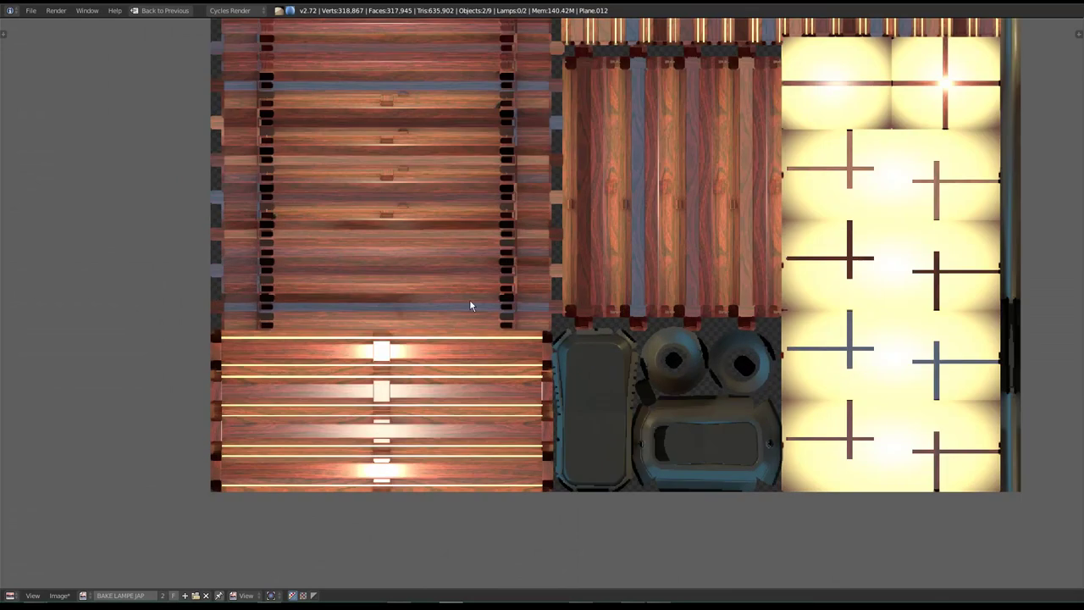
middle_click_drag(470, 299, 371, 380)
scroll(433, 337, "down", 2)
mouse_move(433, 337)
middle_mouse_down()
mouse_move(434, 382)
mouse_move(452, 336)
middle_mouse_up()
scroll(443, 353, "up", 1)
mouse_move(437, 398)
middle_mouse_down()
mouse_move(449, 323)
mouse_move(449, 354)
middle_mouse_up()
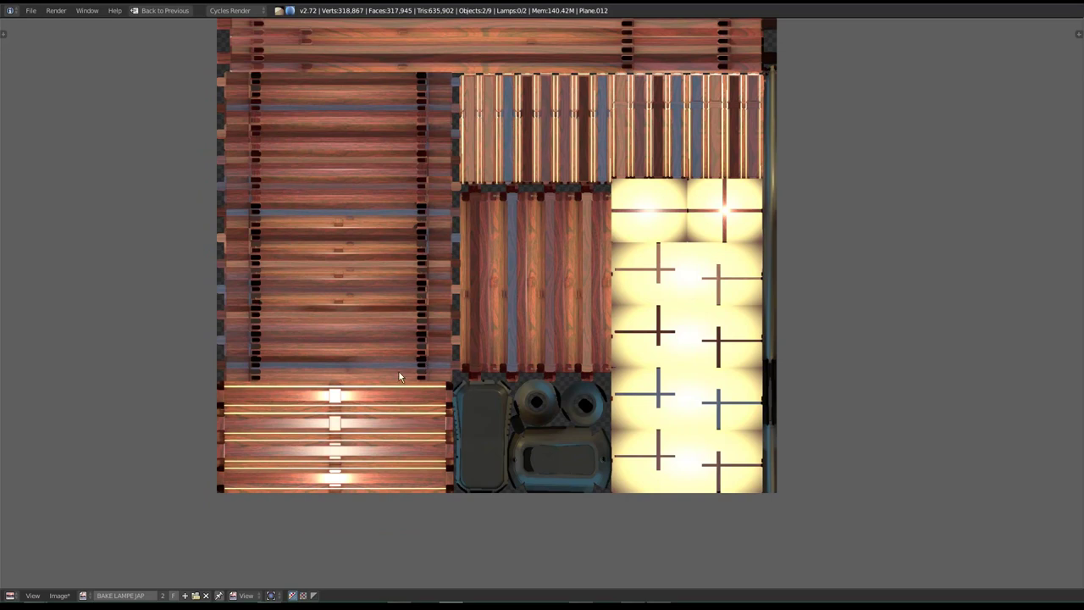
key("F3")
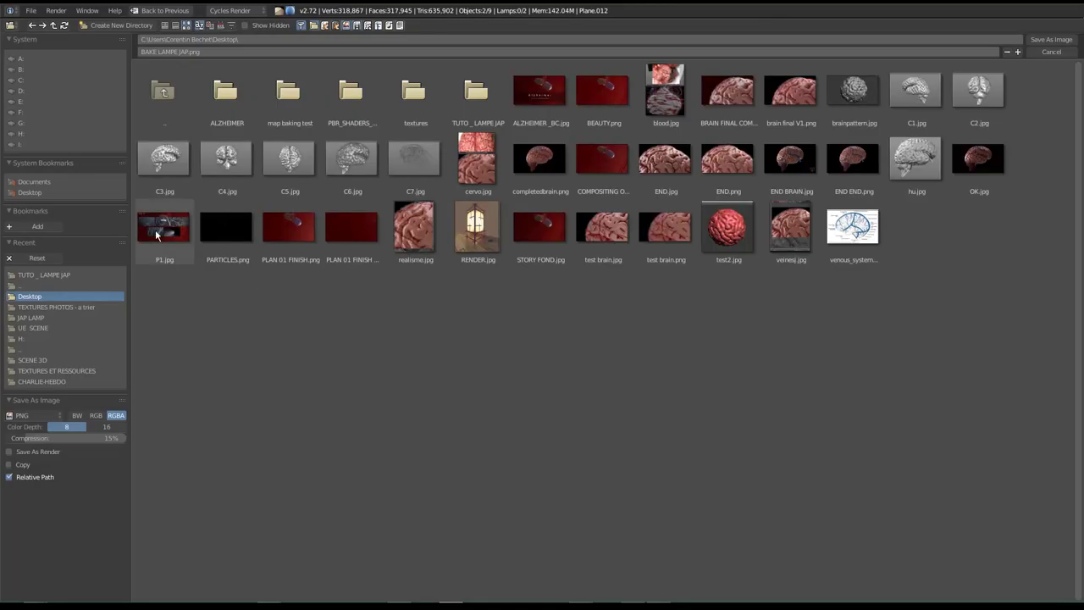
Save the bake as BEAUTY_BAKE_LAMPJAP.png with PNG compression set to 0%.
left_click(39, 192)
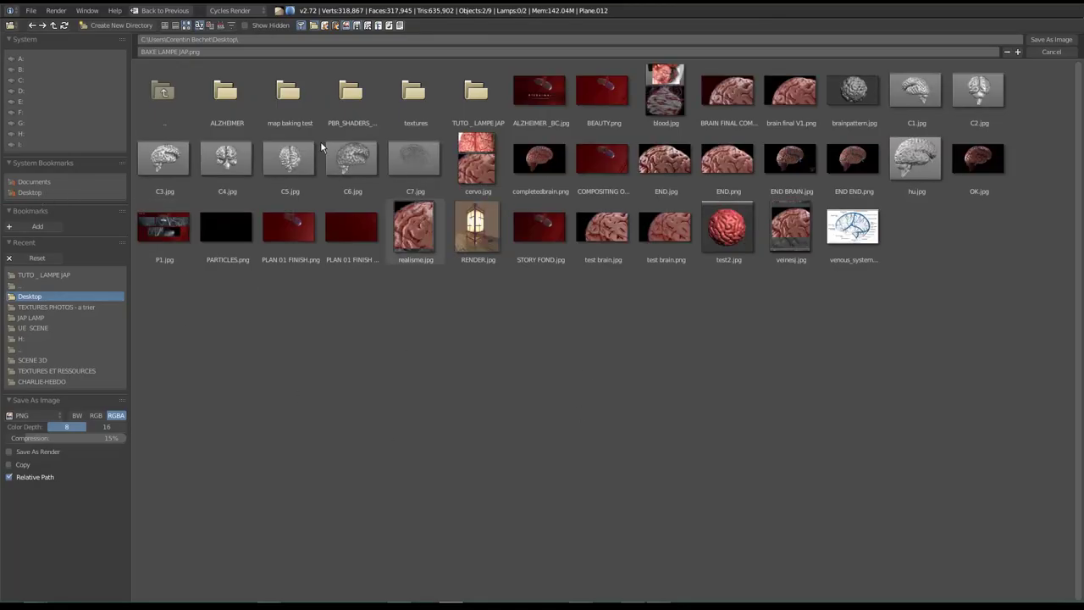
left_click(178, 52)
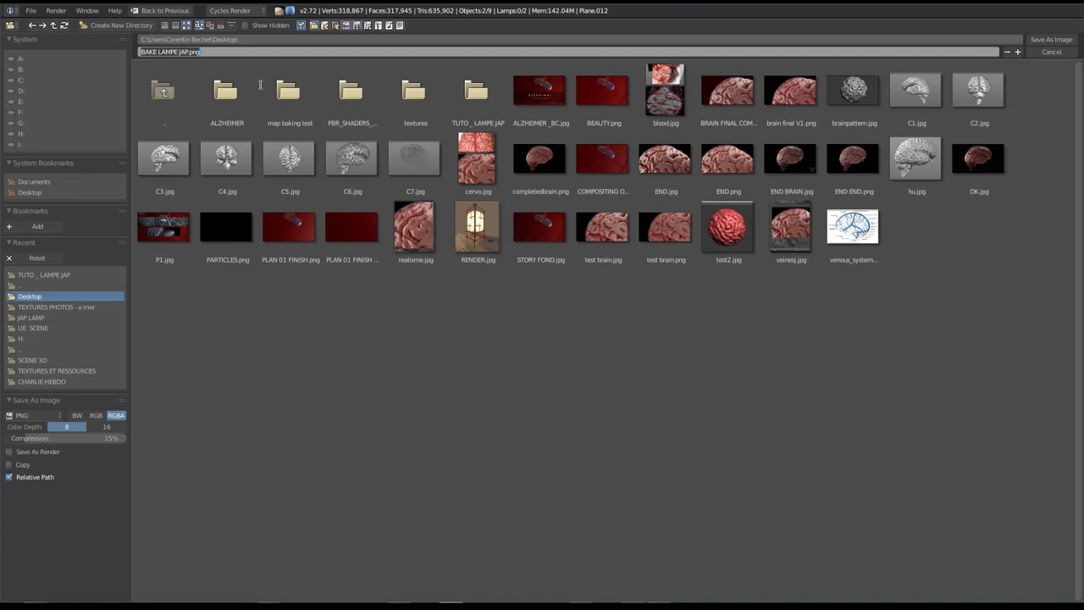
type("BEAUTY_")
left_click(116, 416)
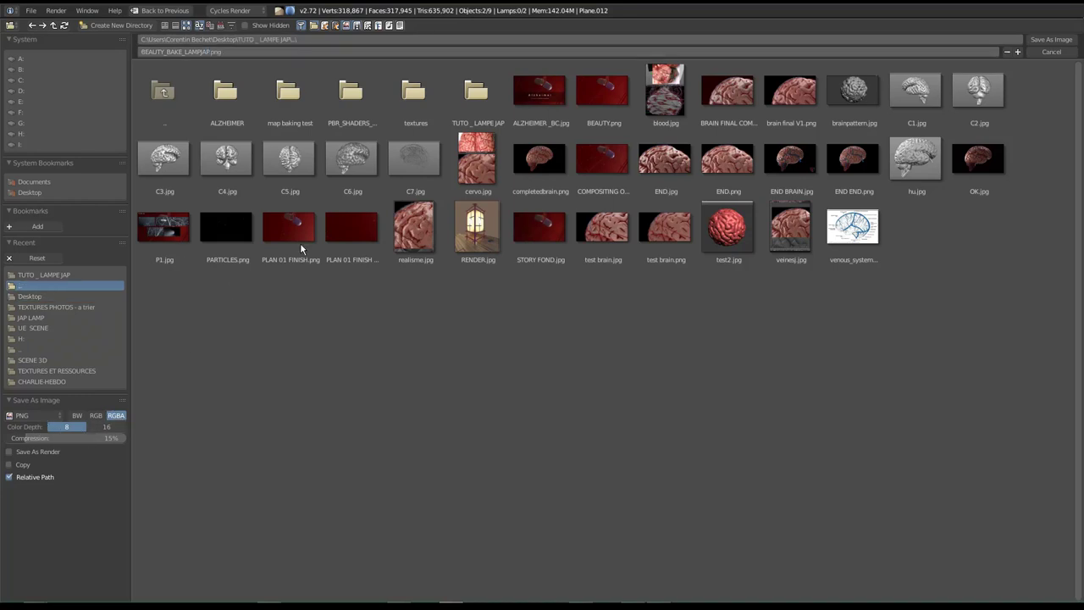
left_click_drag(102, 438, 47, 438)
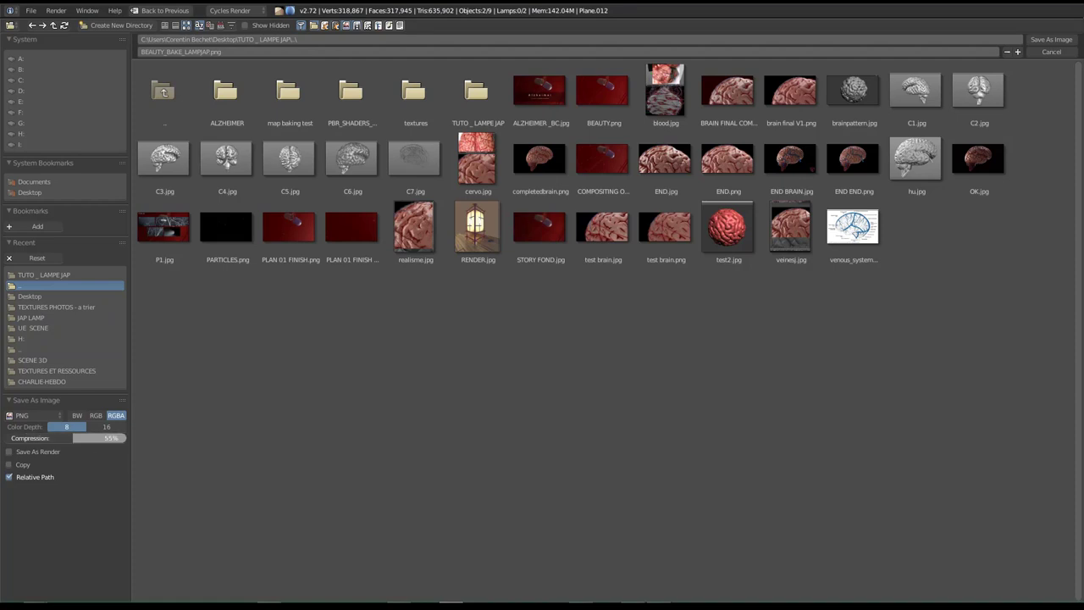
left_click(1046, 41)
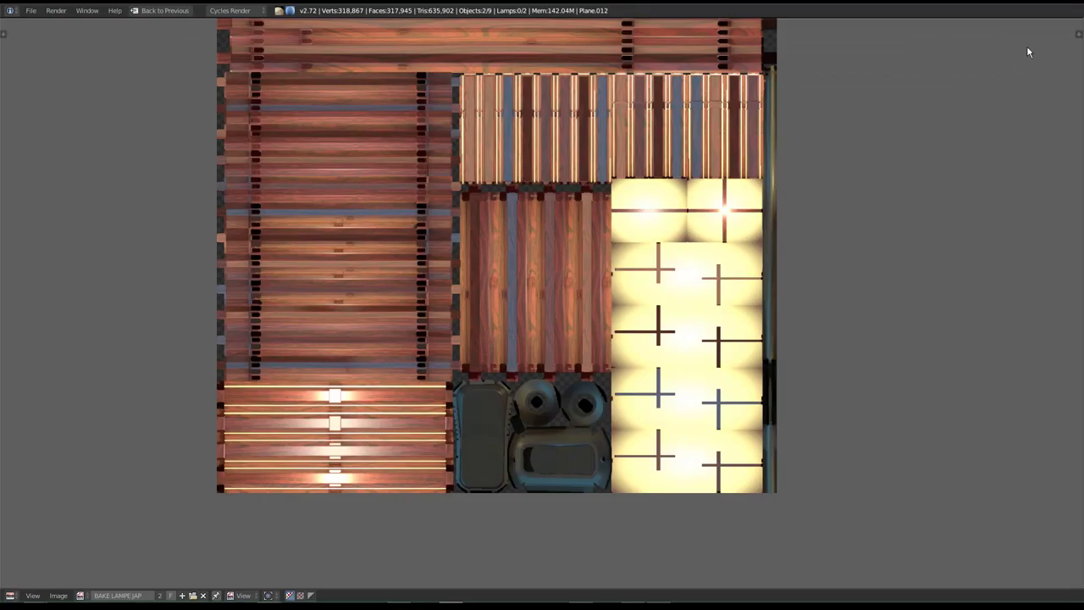
Close the photo viewer showing the saved PNG and un-maximize the image editor.
middle_click_drag(449, 305, 455, 315)
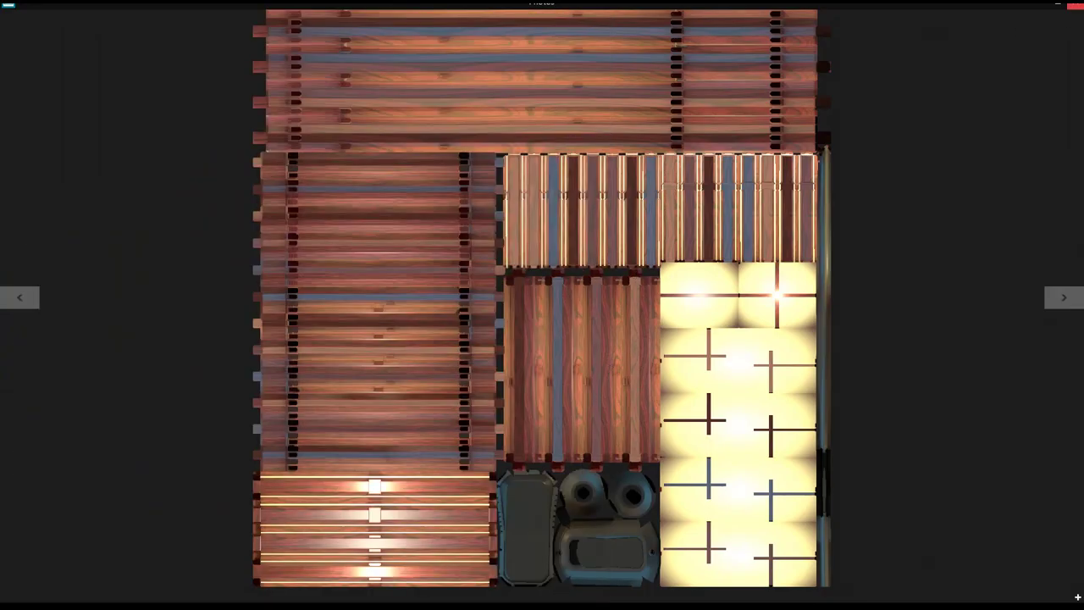
left_click(1070, 5)
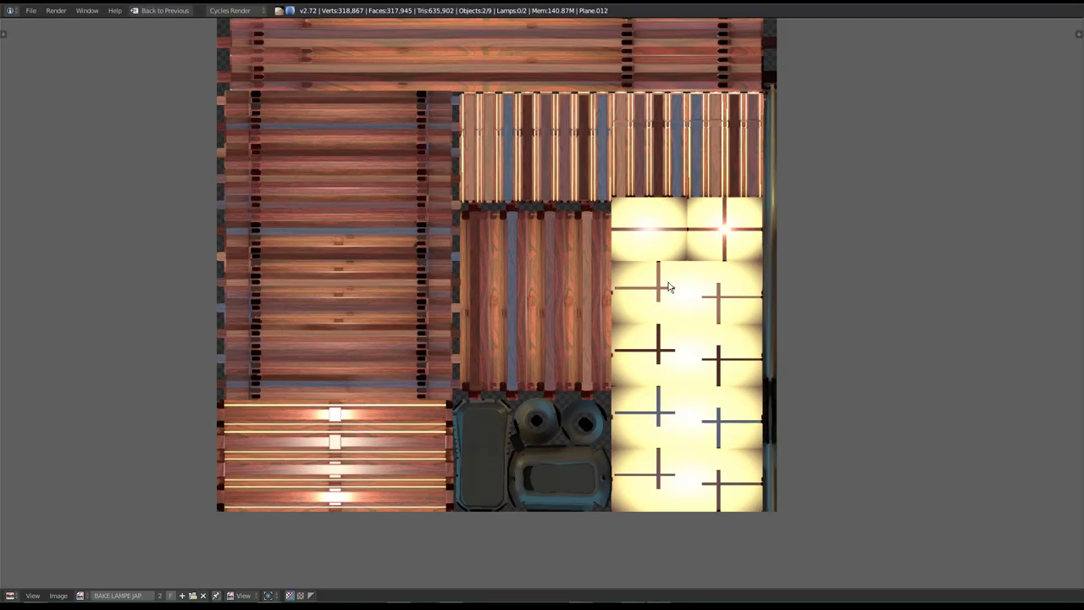
middle_click_drag(678, 243, 670, 295)
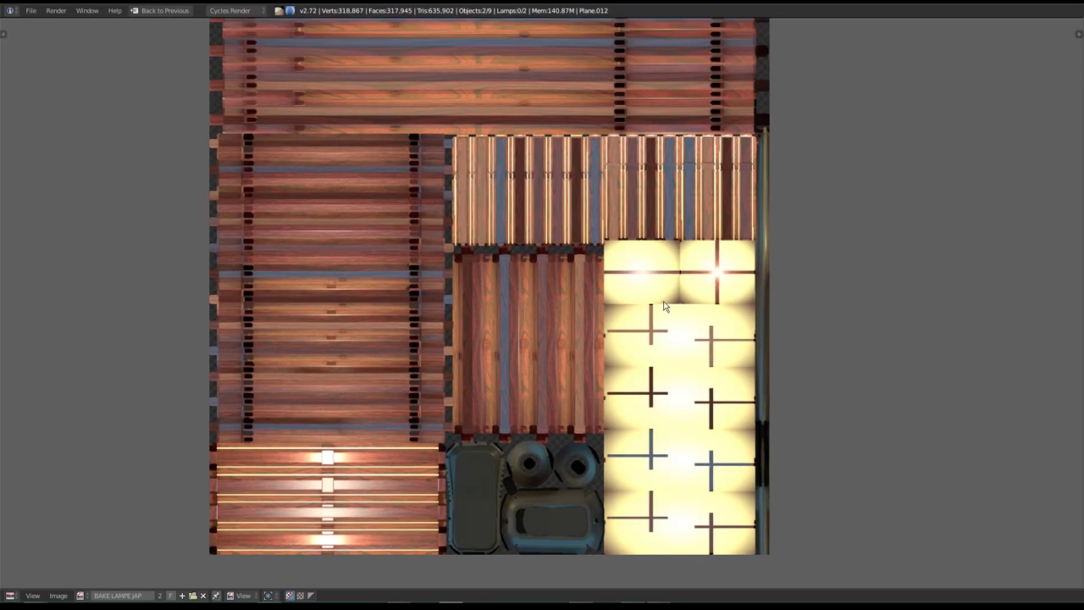
key("ctrl+Up")
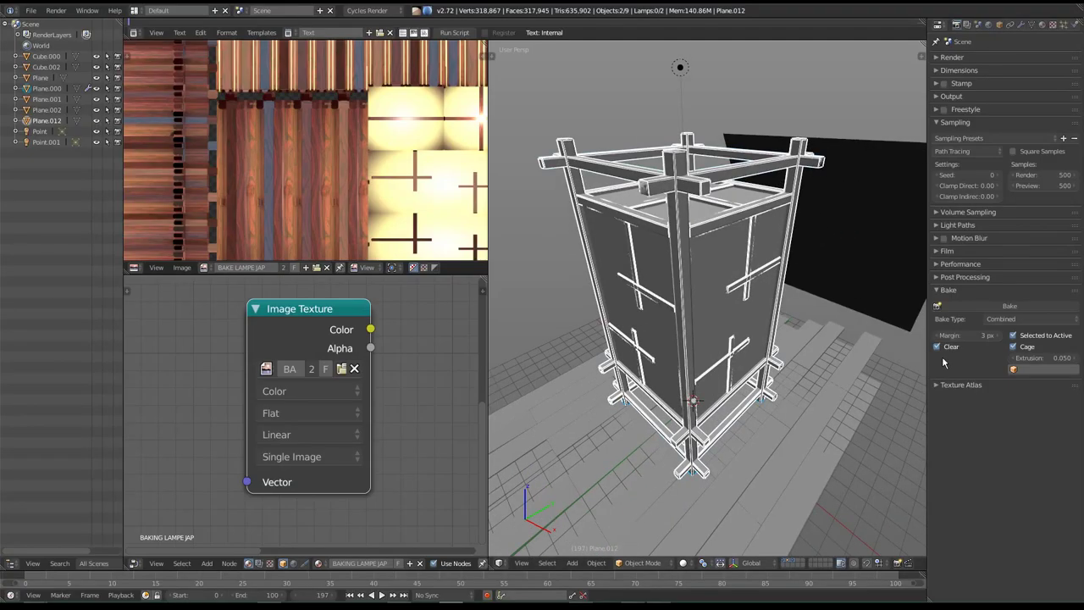
Switch the Bake Type to Ambient Occlusion and start the bake.
left_click(1008, 319)
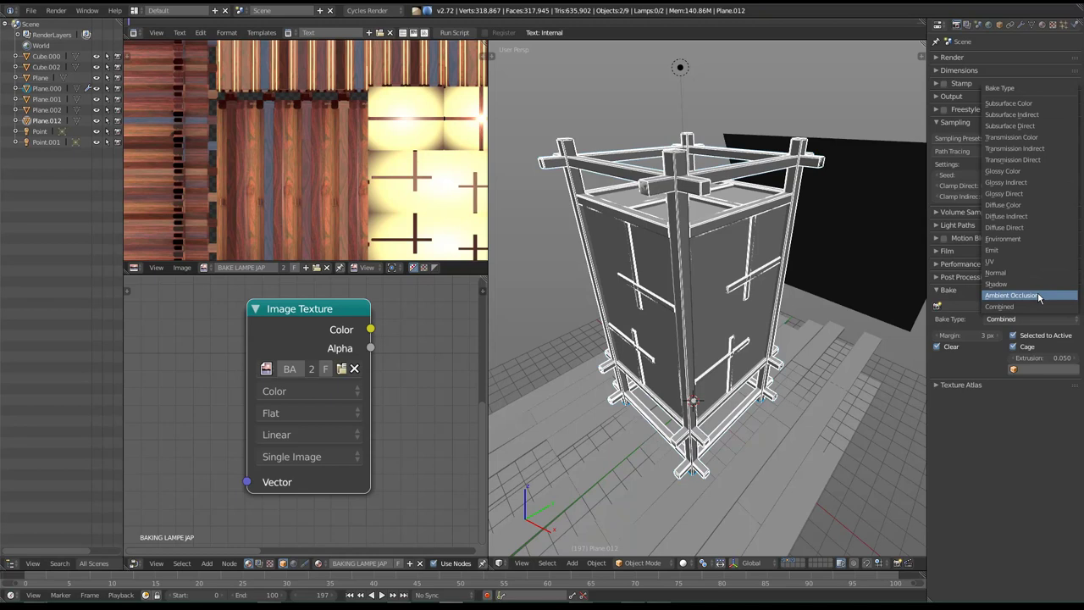
left_click(1008, 307)
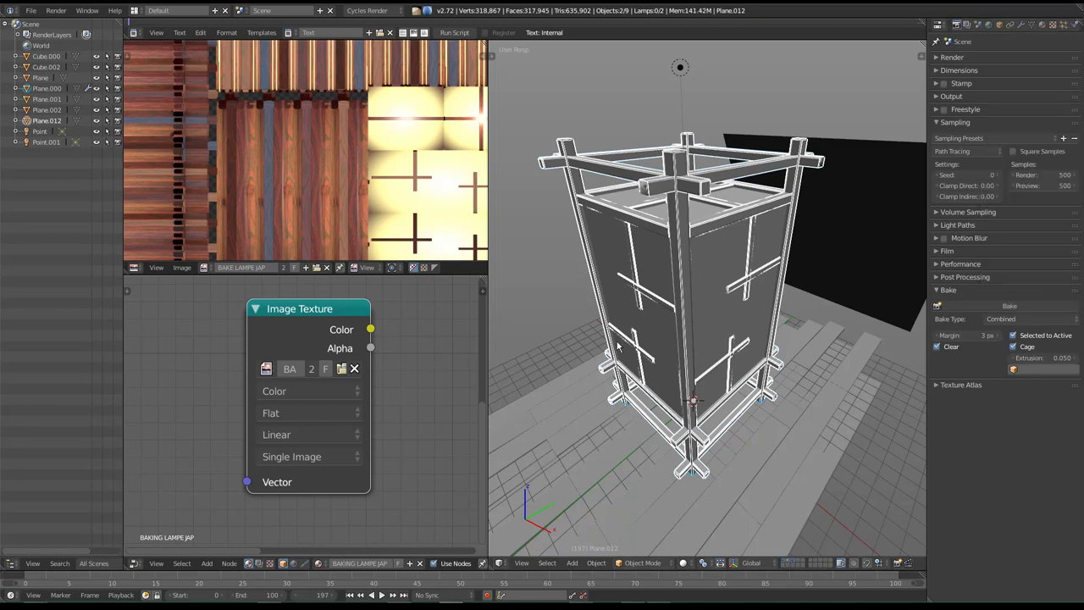
middle_click_drag(619, 345, 575, 336)
middle_click_drag(297, 341, 297, 368)
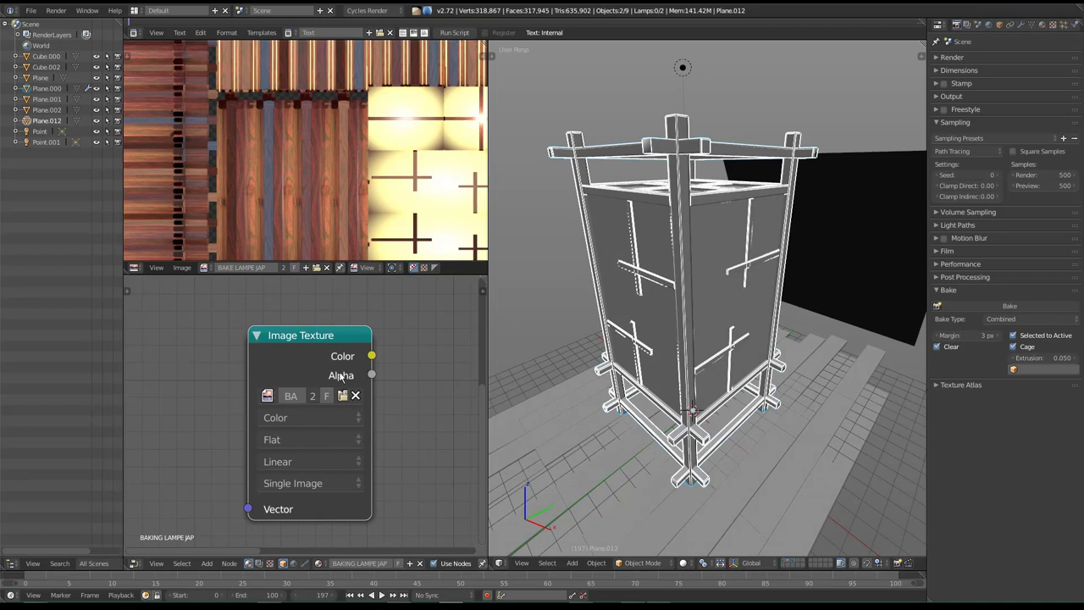
left_click(1033, 318)
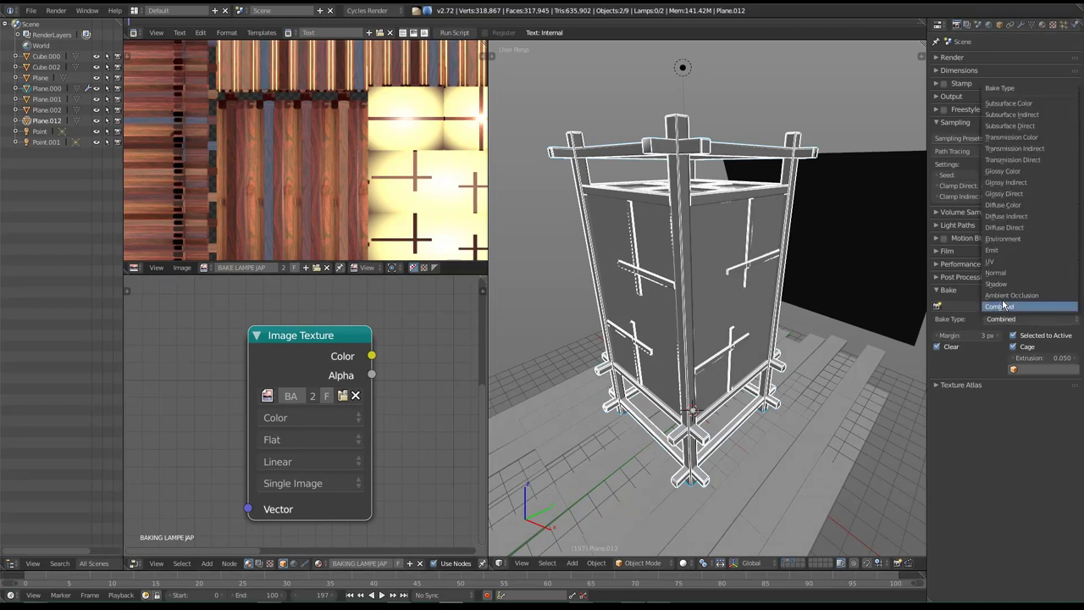
left_click(1009, 296)
left_click(1009, 307)
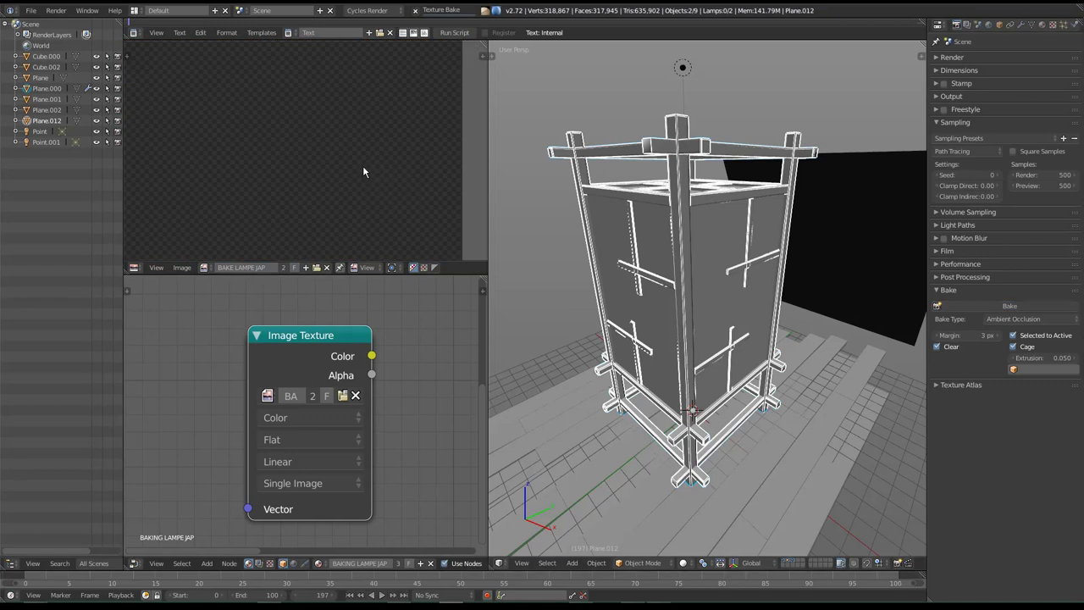
Zoom and pan the image editor to view the grayscale occlusion atlas.
scroll(365, 202, "down", 2)
middle_click_drag(364, 202, 342, 169)
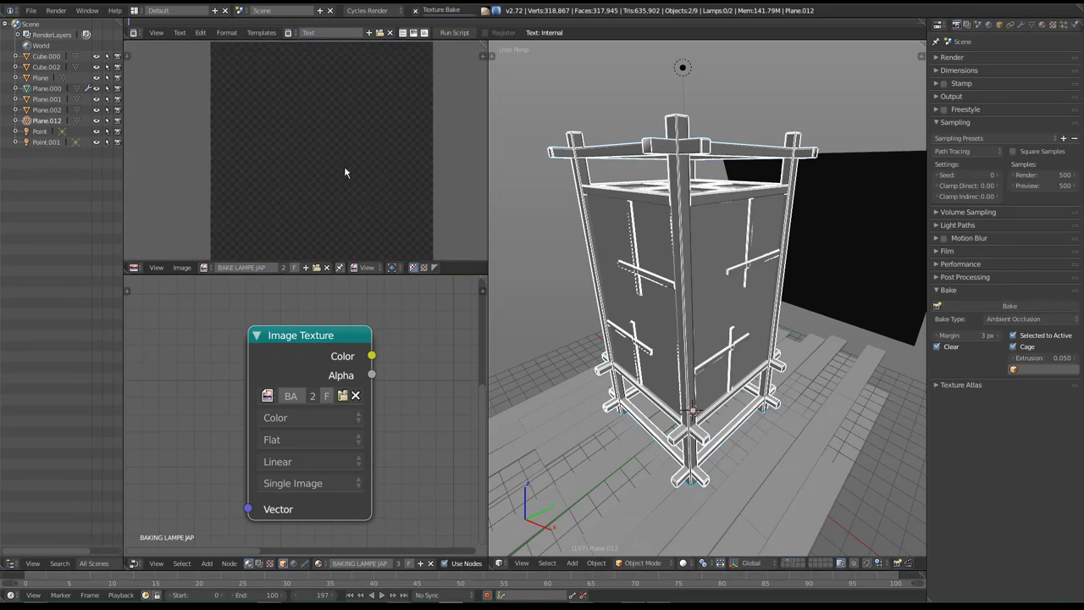
scroll(343, 169, "down", 1)
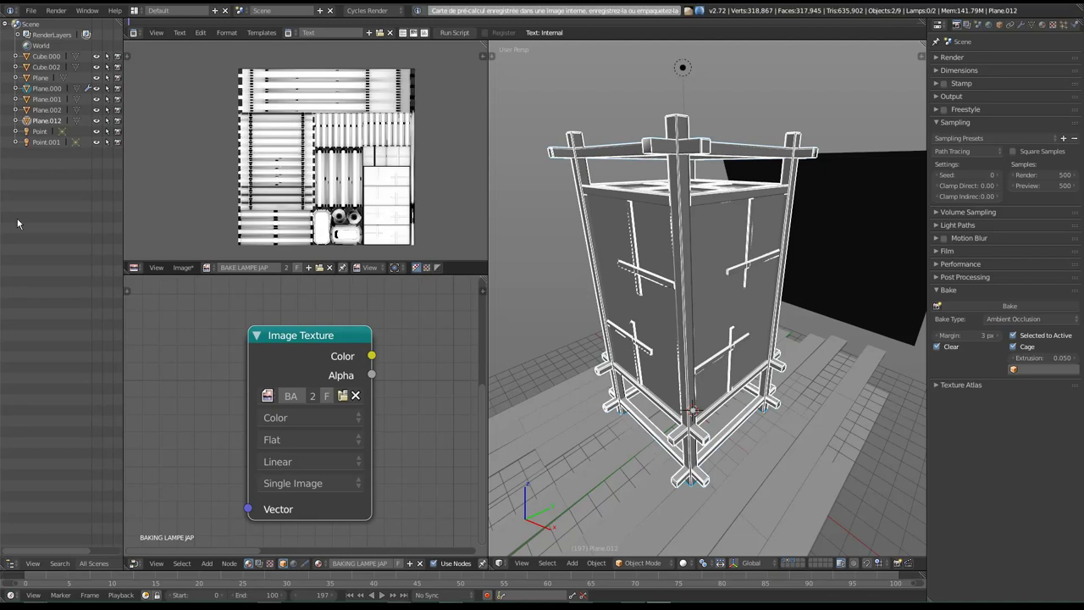
scroll(309, 185, "up", 2)
scroll(309, 185, "up", 3)
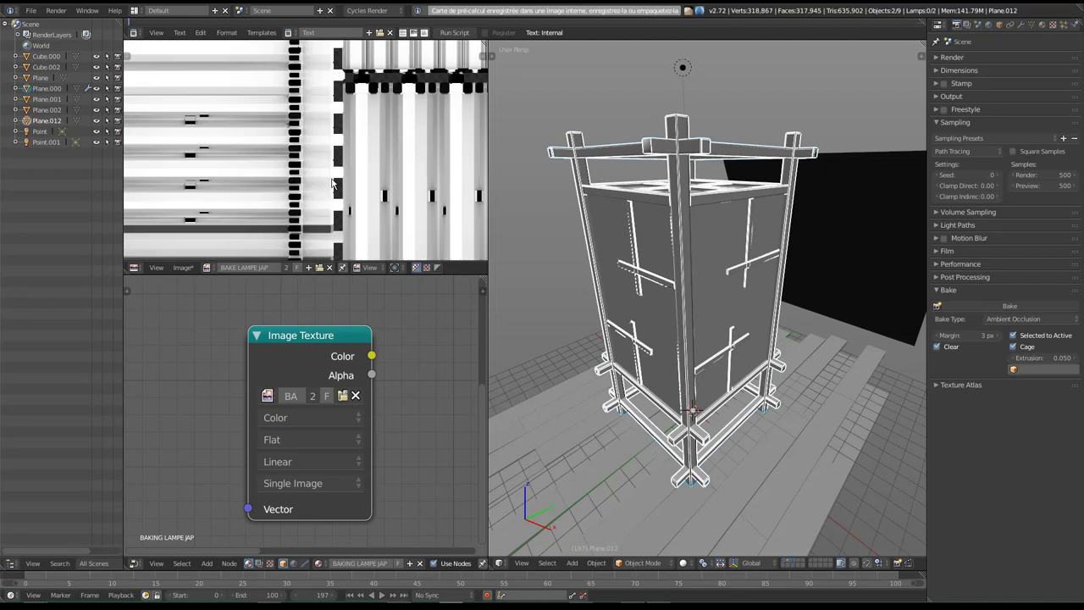
scroll(310, 186, "down", 3)
Name the AO bake's output file AO_BAKE_LAMPJAP.png and set PNG compression to 0%.
scroll(338, 184, "down", 2)
key("F3")
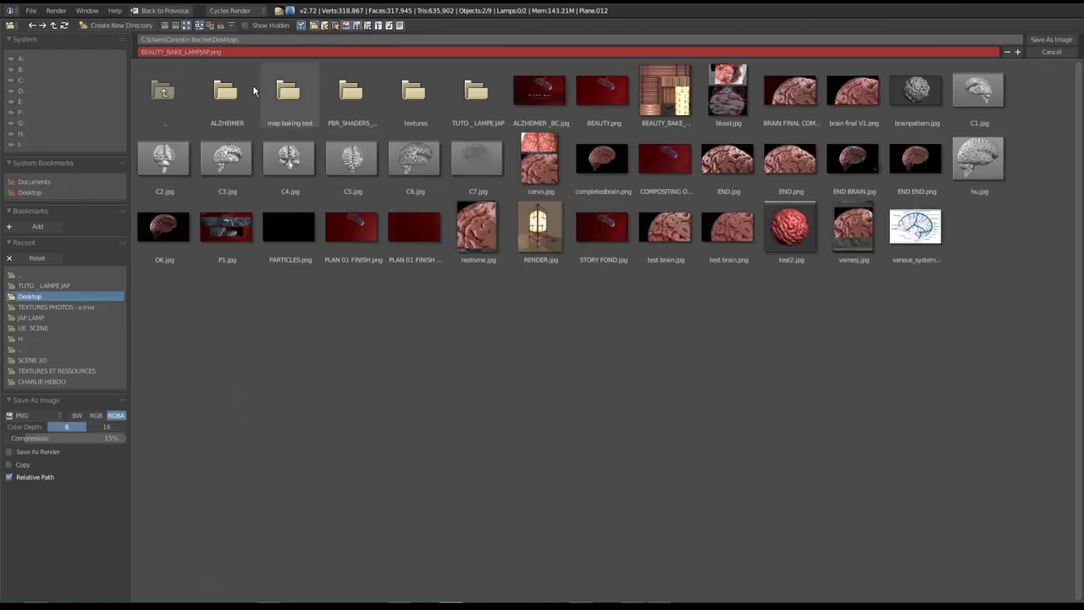
left_click(156, 54)
left_click(160, 54)
key("ctrl+BackSpace")
type("AD")
type("_")
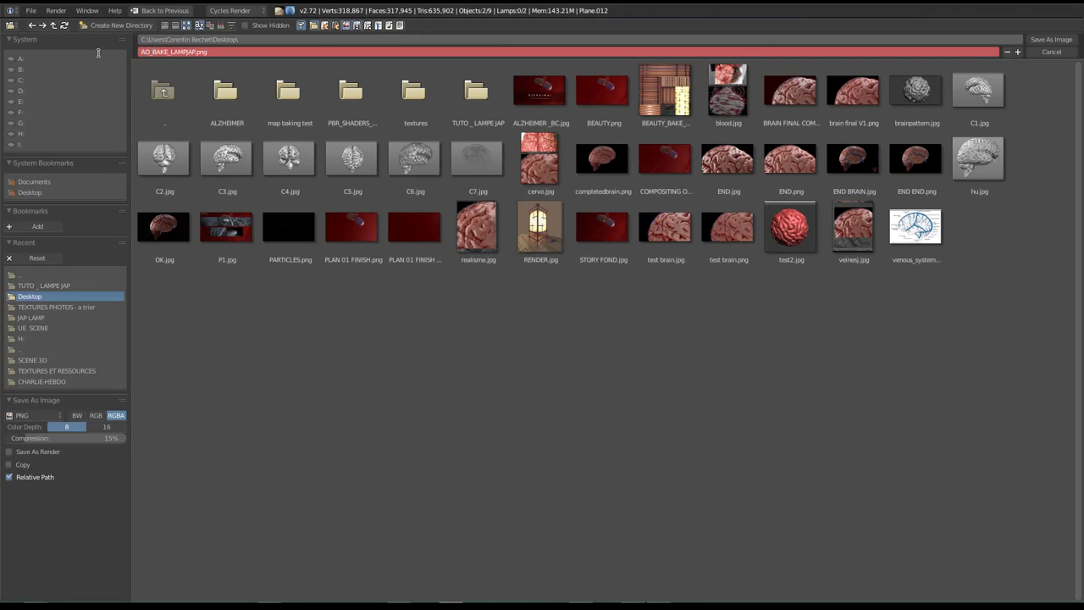
key("Return")
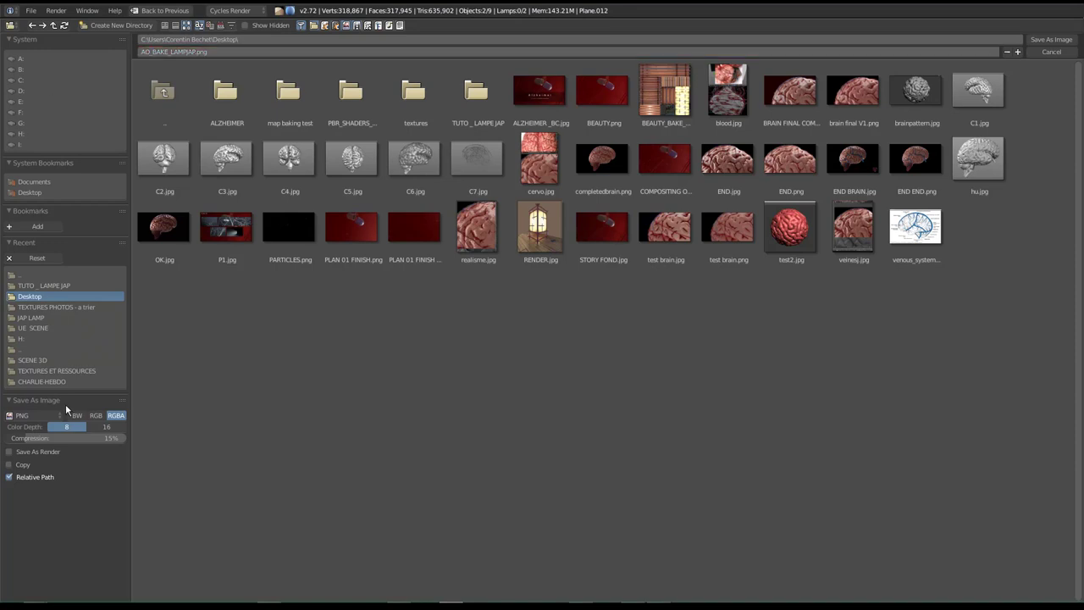
left_click_drag(65, 438, 12, 437)
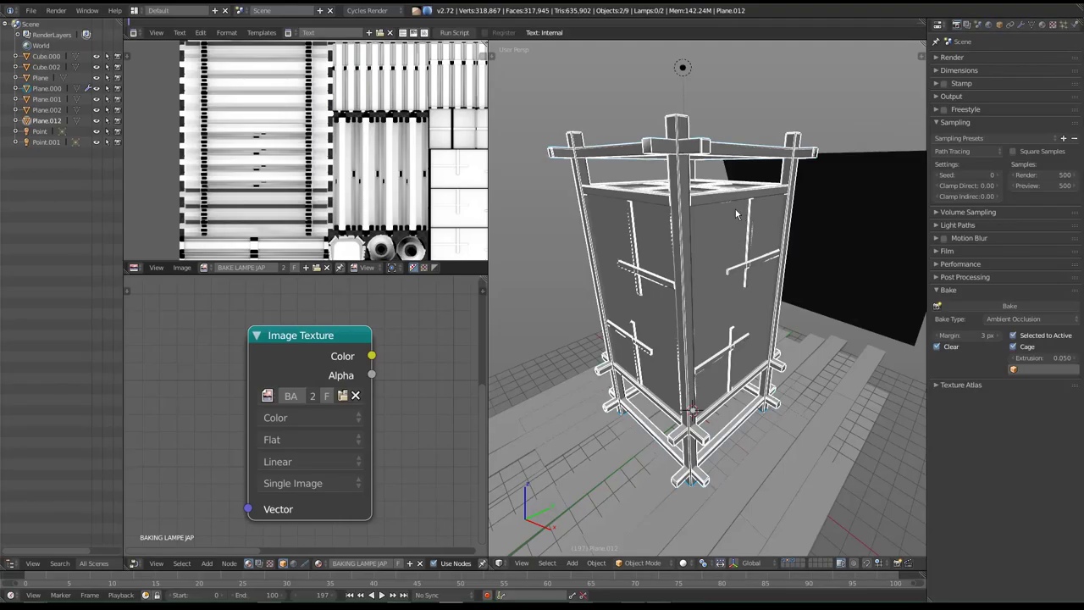
Save the AO image, then bake an Emit map and view it full screen.
left_click(1051, 40)
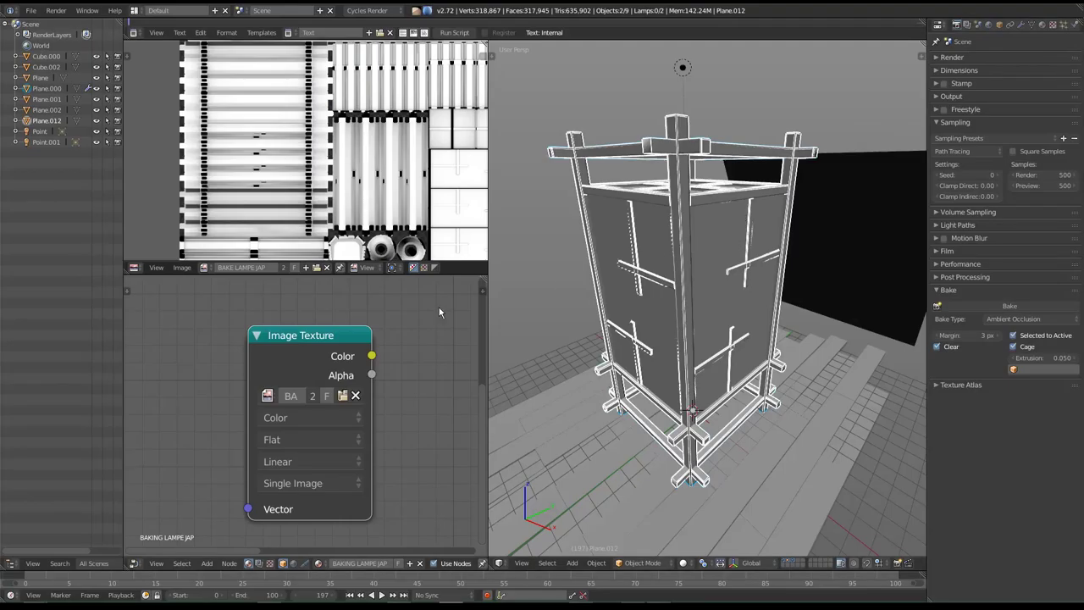
left_click(1039, 322)
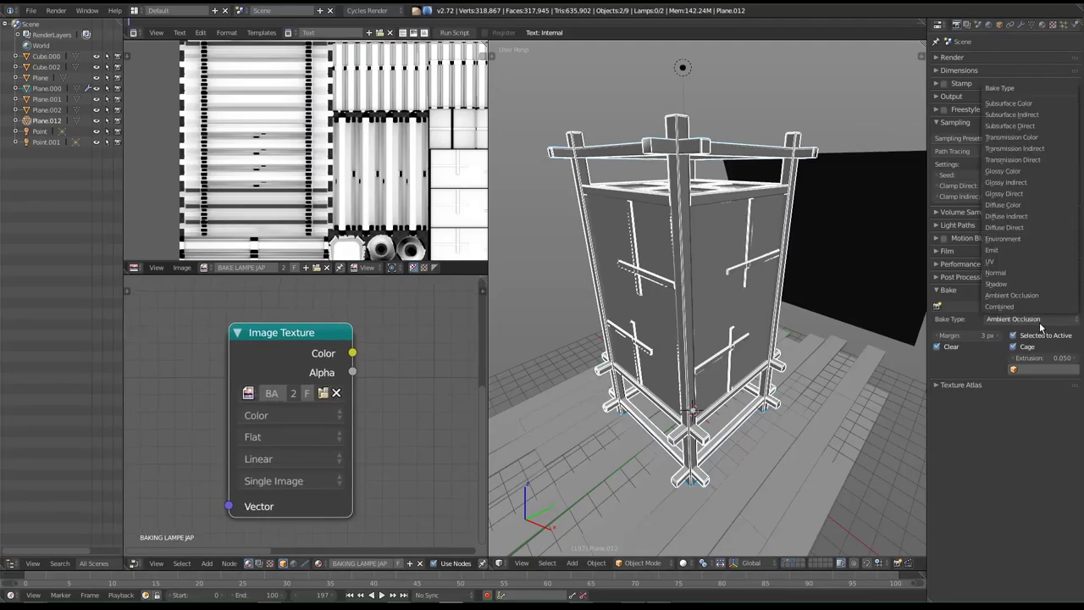
left_click(1013, 249)
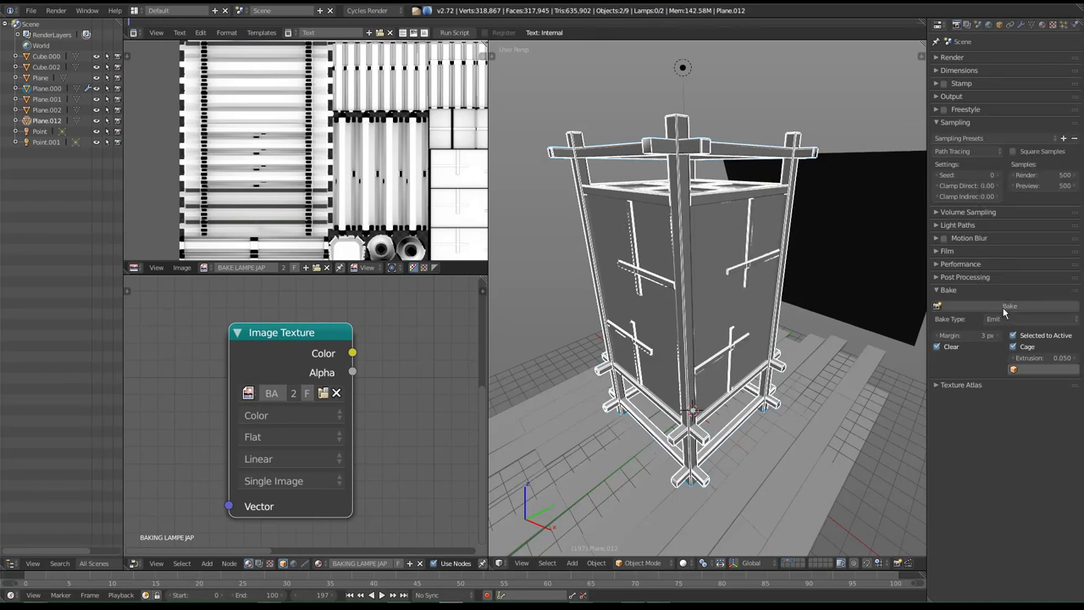
left_click(1004, 308)
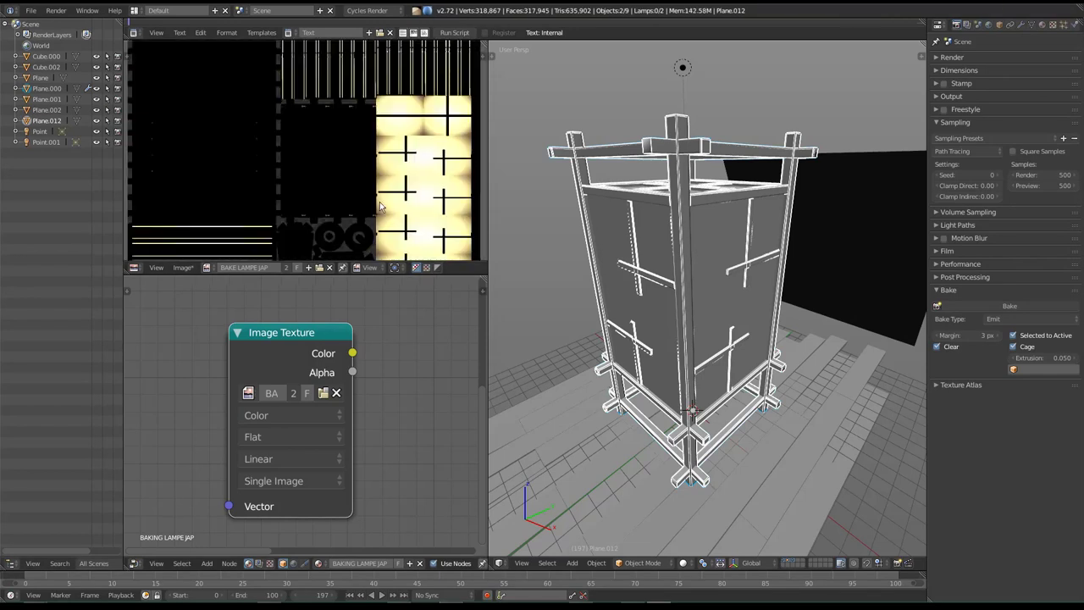
mouse_move(387, 213)
middle_mouse_down()
mouse_move(350, 196)
mouse_move(367, 187)
middle_mouse_up()
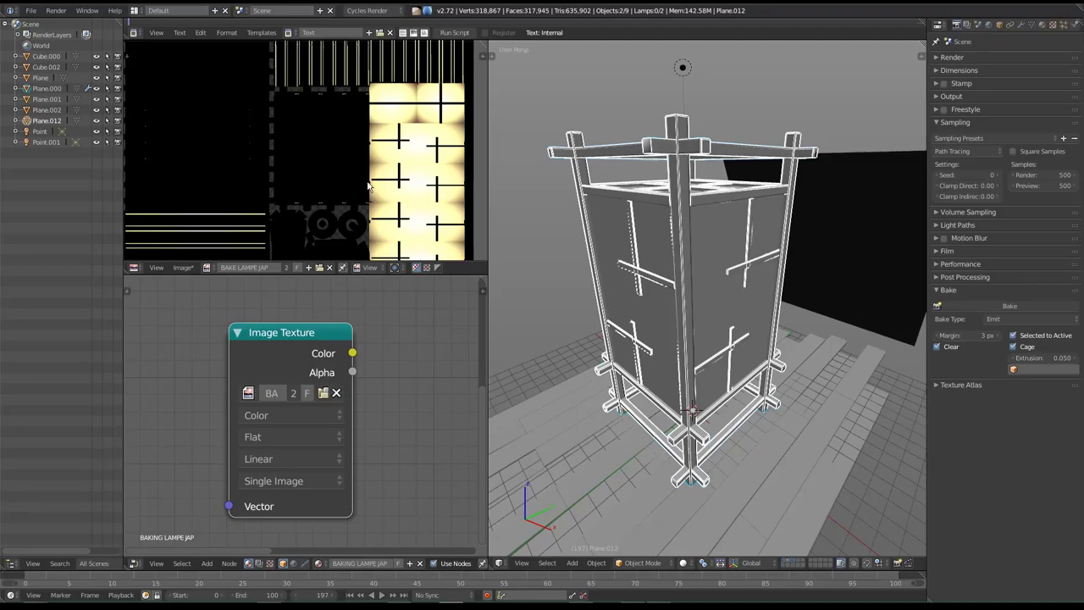
key("ctrl+space")
scroll(537, 285, "up", 2)
middle_click_drag(540, 358, 542, 312)
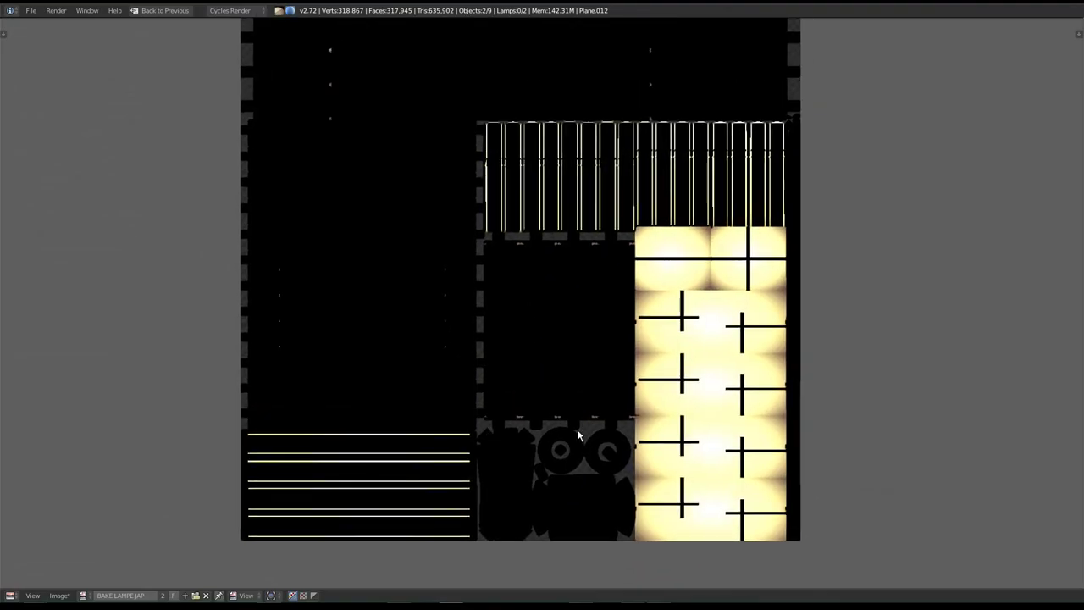
mouse_move(527, 242)
middle_mouse_down()
mouse_move(505, 335)
mouse_move(505, 291)
middle_mouse_up()
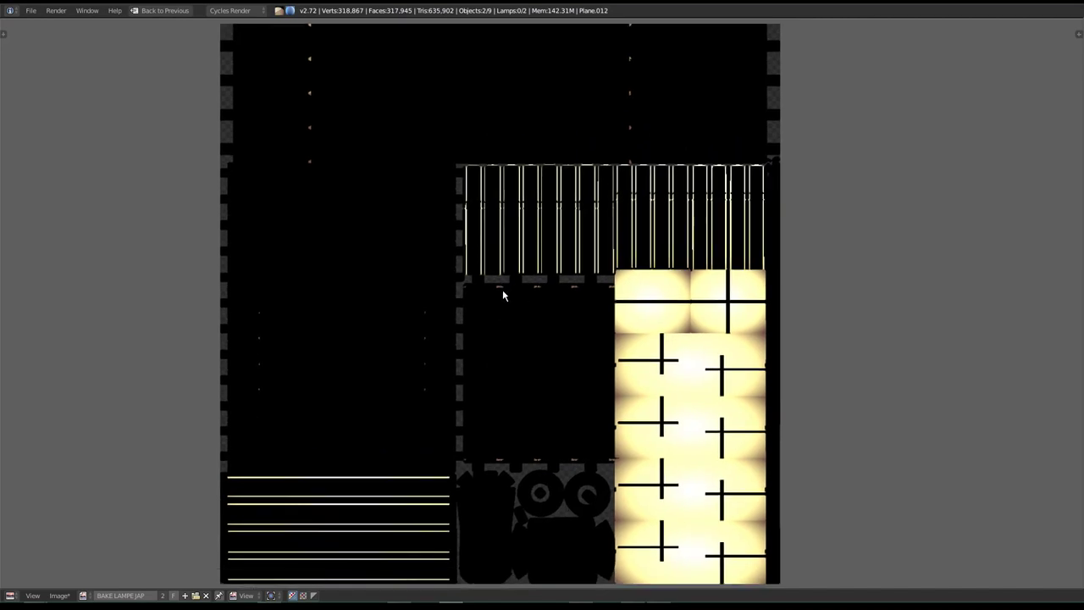
Save the emission bake as ILLU_BAKE_LAMPJAP.png with 0% compression, restoring the normal layout.
key("F3")
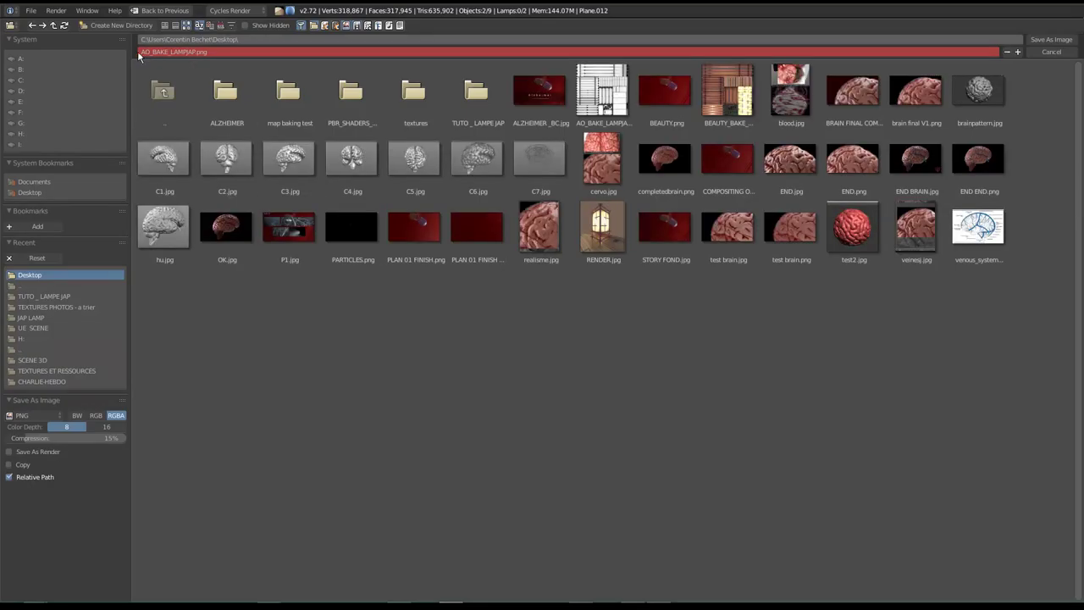
left_click(141, 52)
key("Delete")
type("ILLU_")
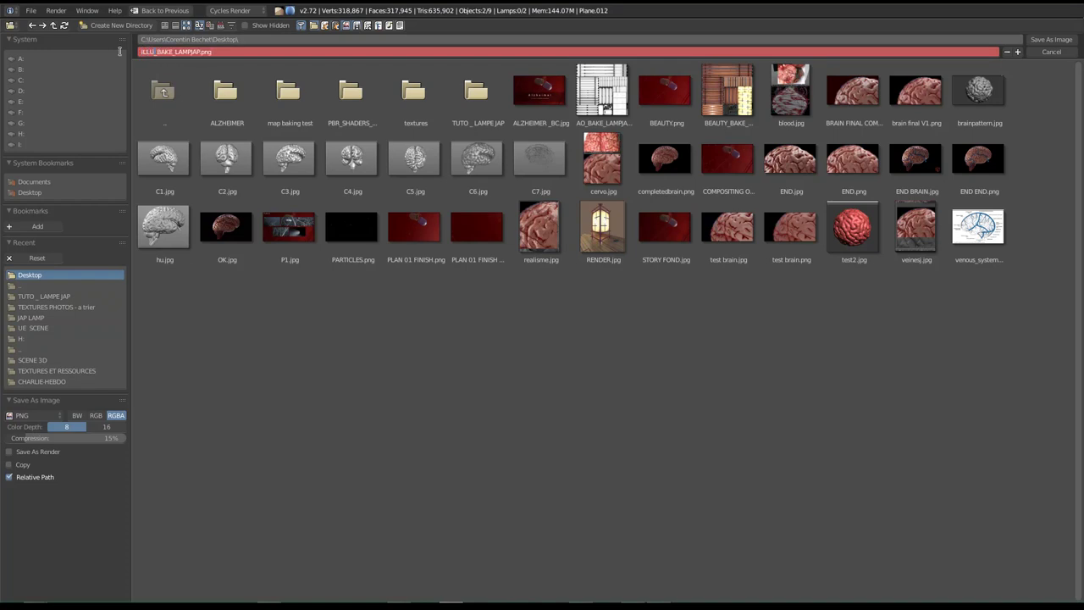
key("Return")
left_click_drag(84, 439, 17, 439)
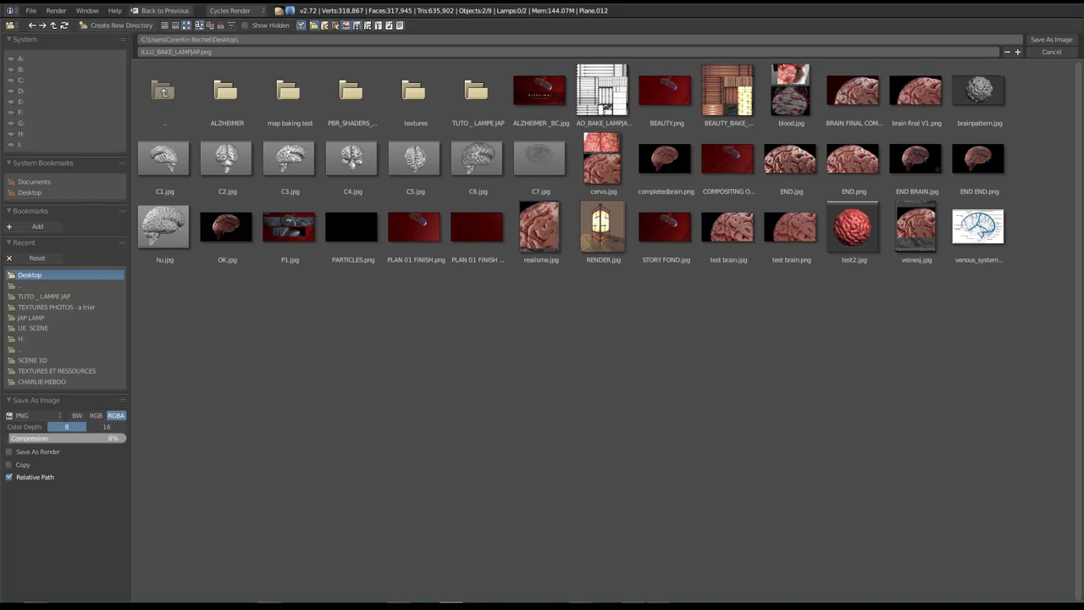
left_click(1050, 40)
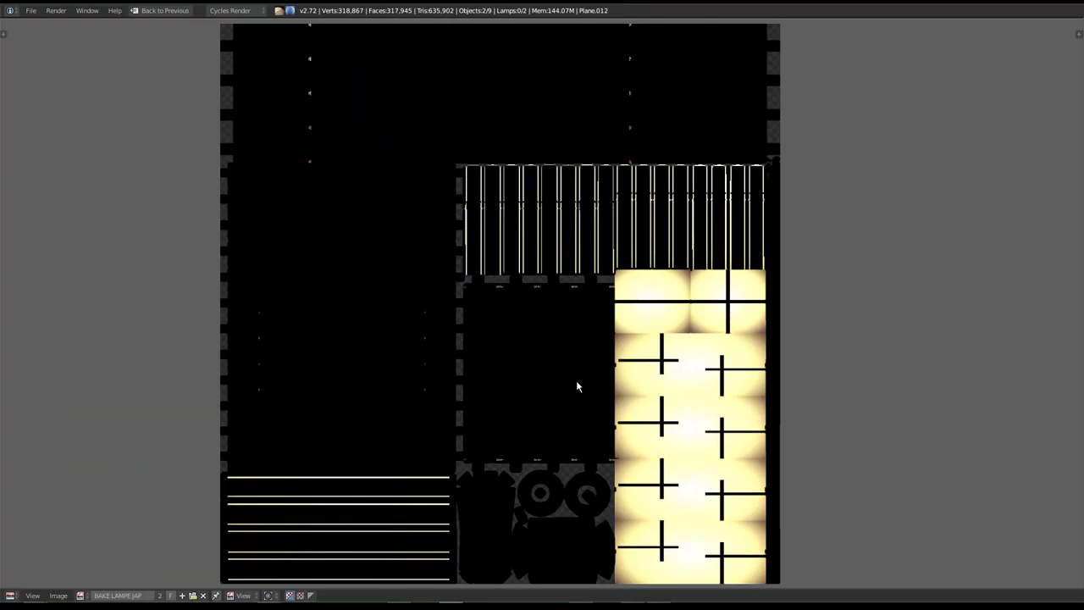
key("ctrl+Up")
Switch the bake type to Shadow and bake the lamp's shadow map.
mouse_move(577, 378)
middle_mouse_down()
mouse_move(711, 368)
mouse_move(787, 339)
middle_mouse_up()
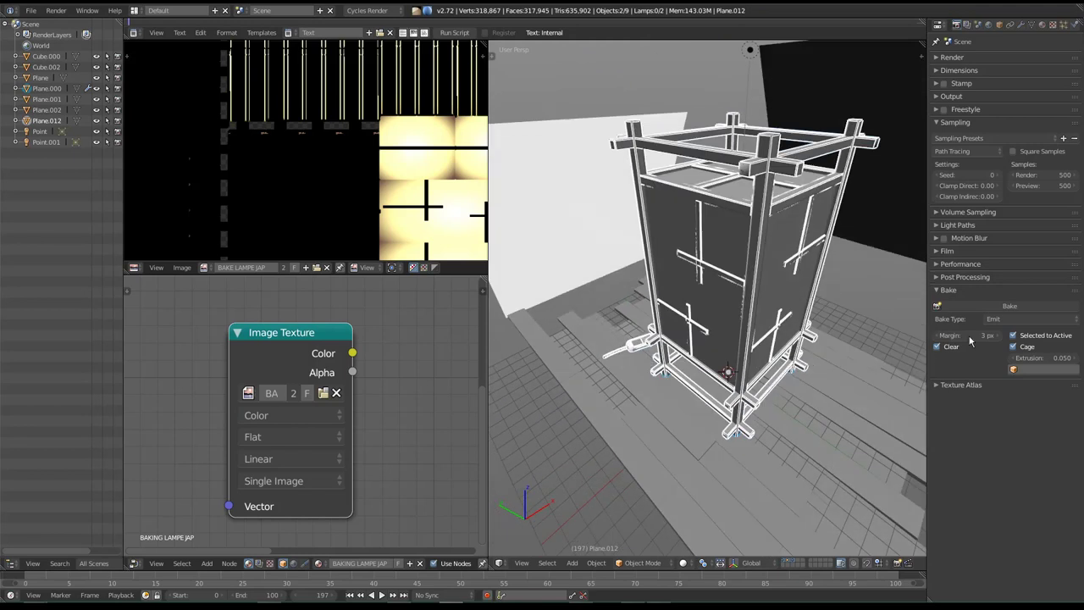
left_click(1016, 319)
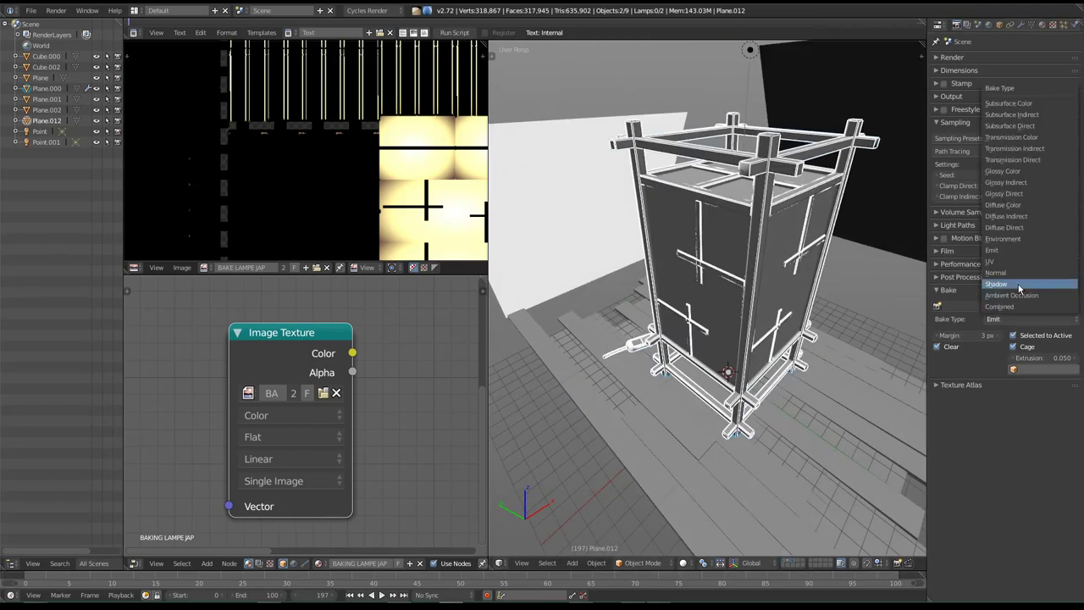
left_click(997, 284)
left_click(1009, 306)
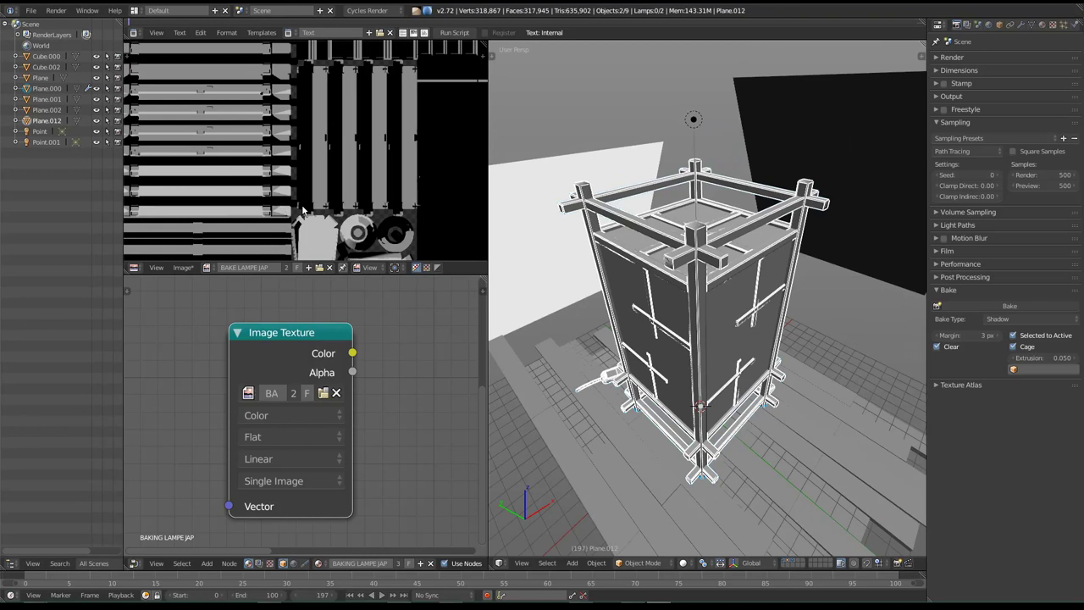
middle_click_drag(302, 210, 324, 207)
Rename the shadow map's output file to SHADOWS_BAKE_LAMPJAP.png and lower PNG compression to 5%.
key("F3")
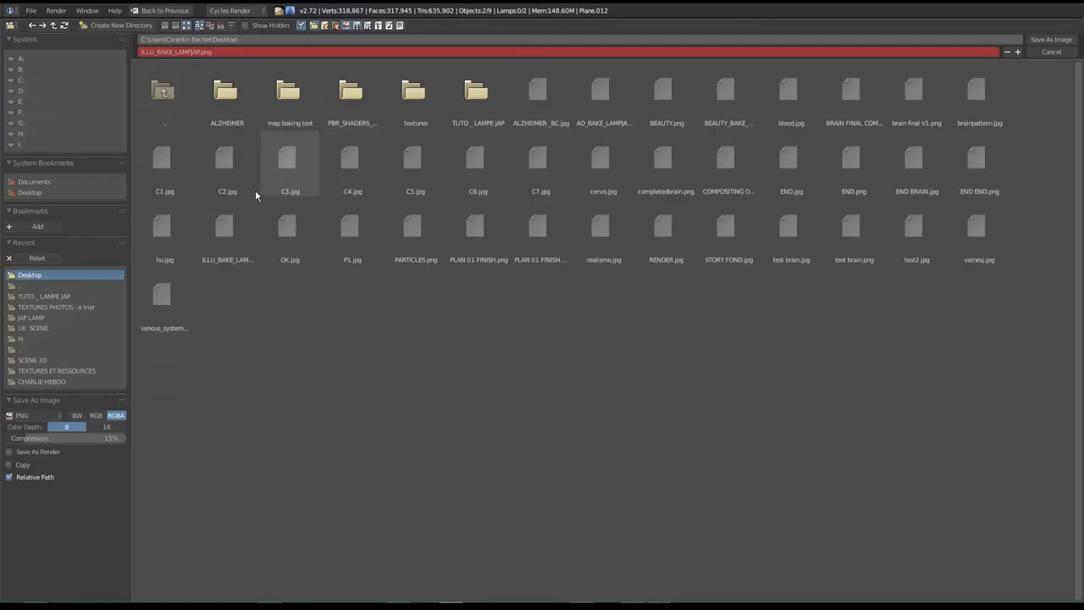
left_click(146, 52)
left_click_drag(156, 51, 132, 53)
type("SHADOWS_")
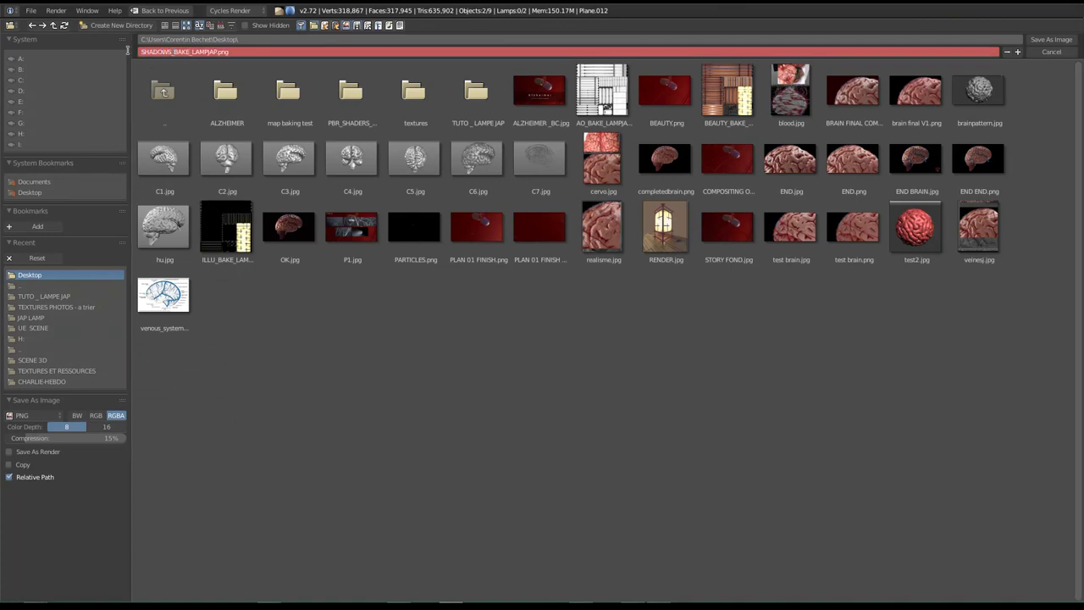
left_click_drag(53, 438, 12, 438)
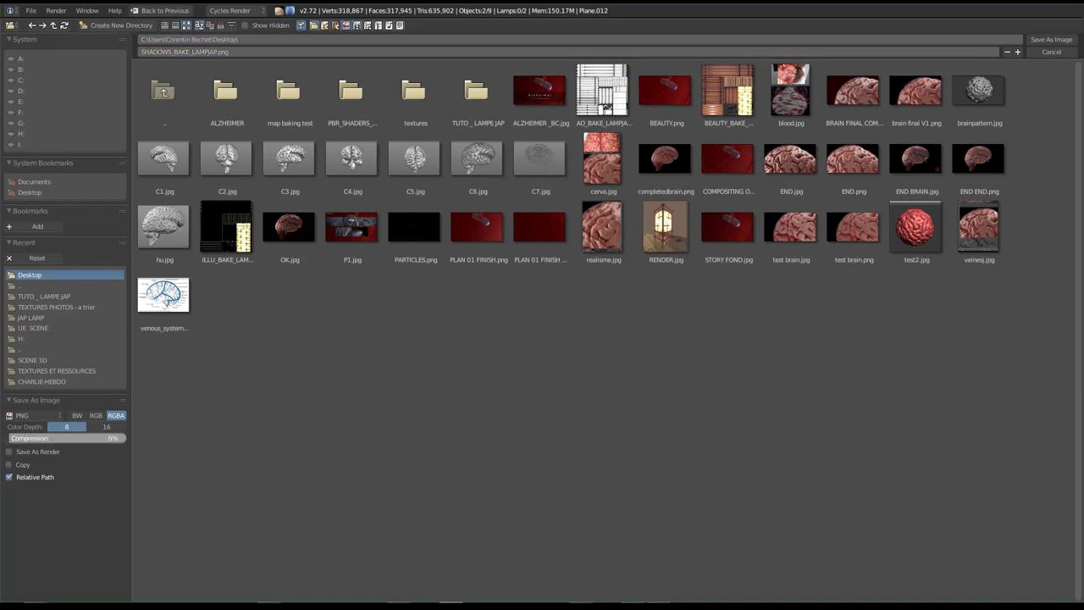
Save the shadow map as SHADOWS_BAKE_LAMPJAP.png.
left_click(1068, 39)
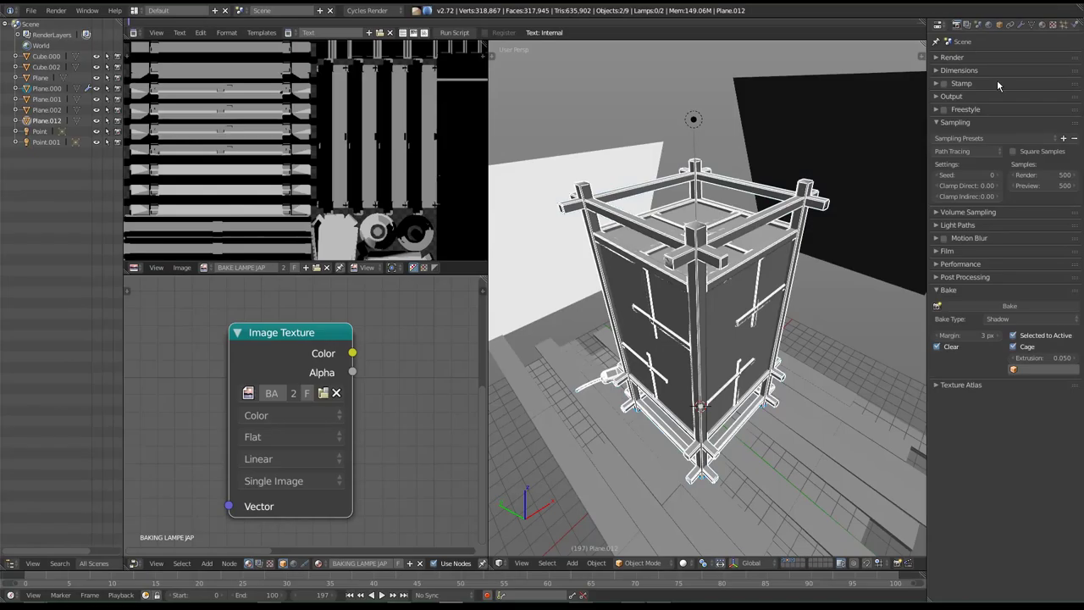
middle_click_drag(696, 320, 702, 343)
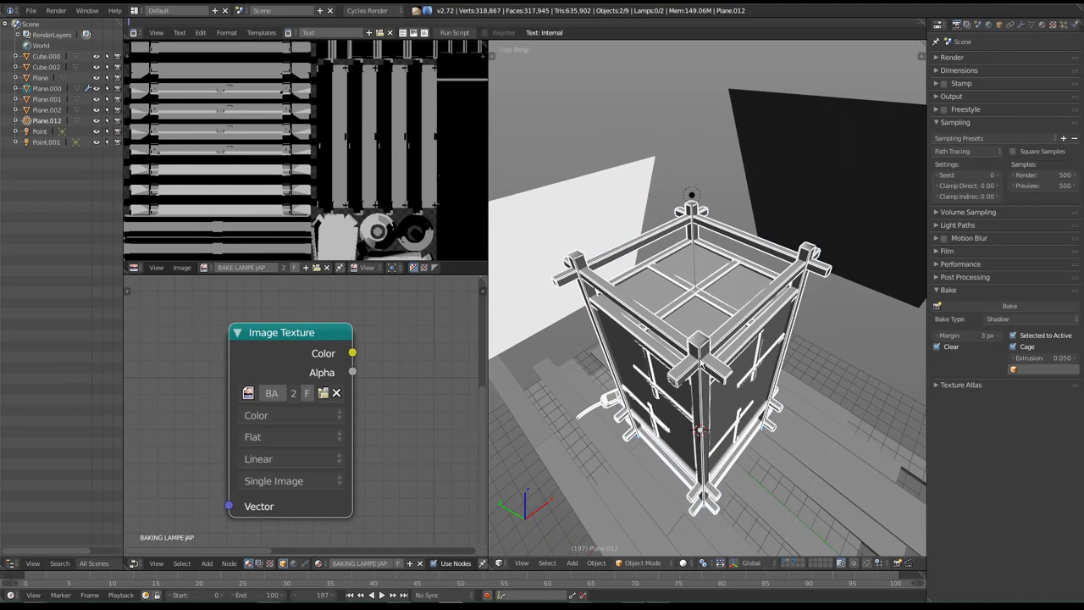
middle_click_drag(838, 339, 793, 354)
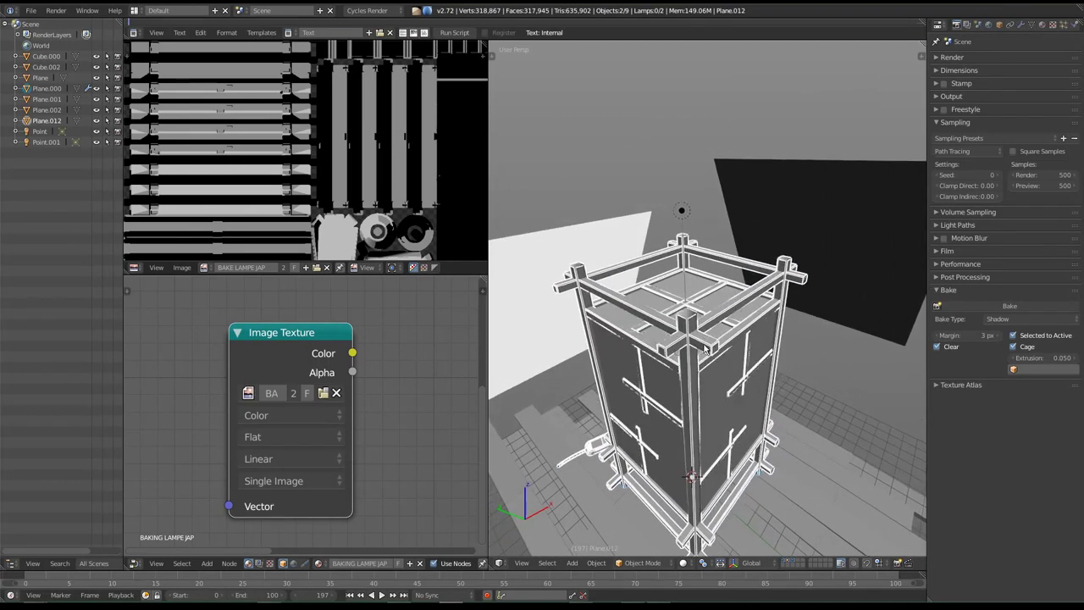
scroll(710, 364, "up", 3)
scroll(709, 365, "up", 2)
middle_click_drag(730, 392, 749, 381)
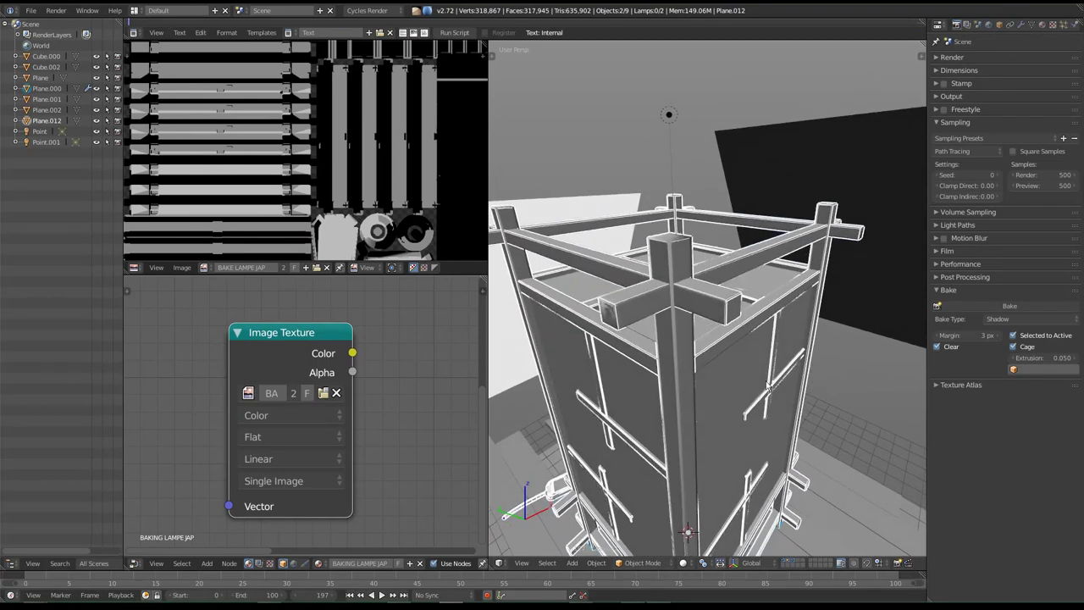
Change the bake type to Normal and check its Tangent space, +X +Y +Z swizzle settings.
left_click(999, 318)
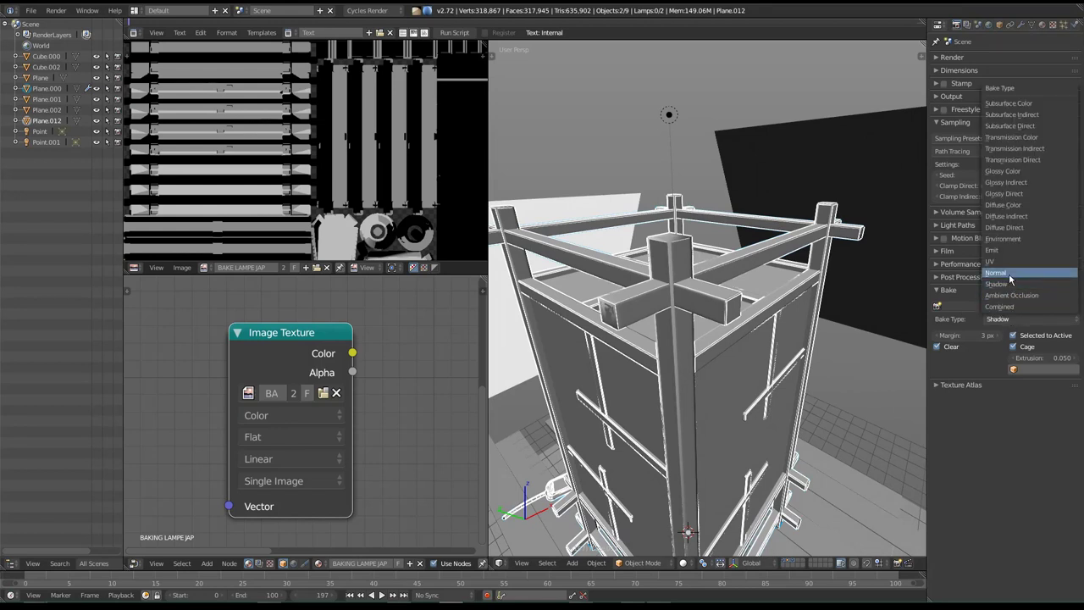
left_click(1009, 274)
mouse_move(785, 424)
middle_mouse_down()
mouse_move(788, 374)
mouse_move(741, 360)
middle_mouse_up()
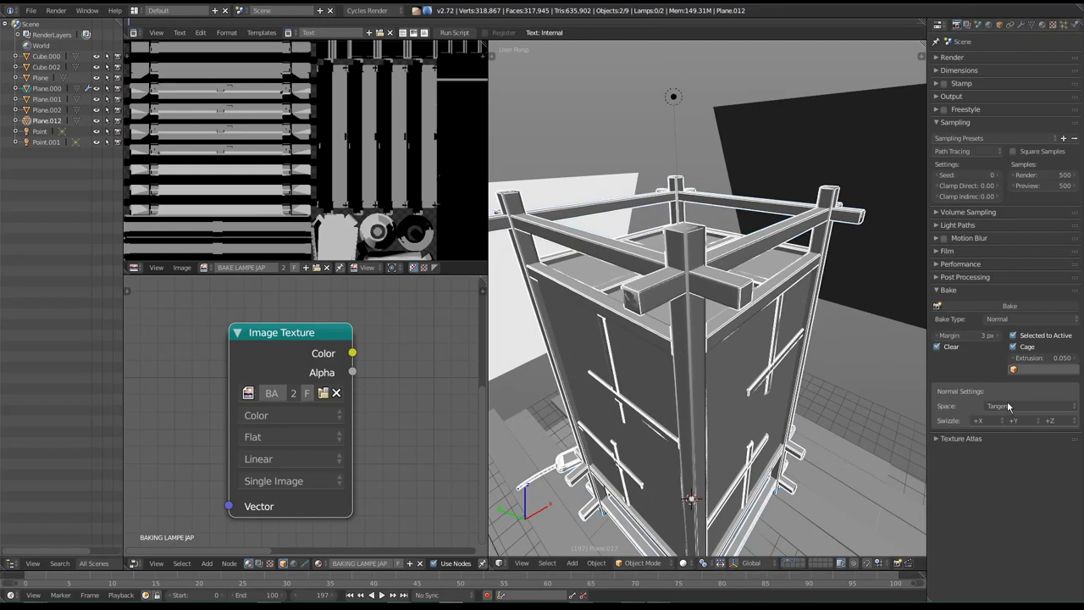
left_click(957, 291)
left_click(957, 293)
Bake the lamp's normal map and zoom in to inspect the result.
left_click(1011, 309)
mouse_move(741, 338)
middle_mouse_down()
mouse_move(735, 351)
mouse_move(713, 332)
middle_mouse_up()
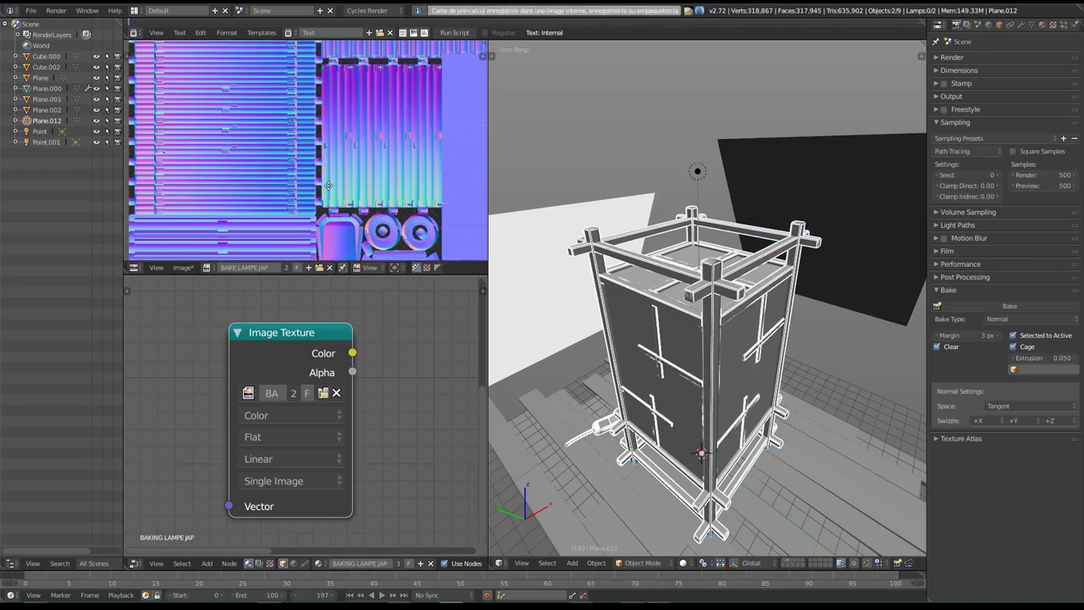
middle_click_drag(372, 210, 333, 199)
scroll(332, 198, "up", 1)
scroll(333, 198, "up", 1)
scroll(327, 50, "up", 1)
scroll(327, 50, "up", 2)
middle_click_drag(328, 50, 341, 121)
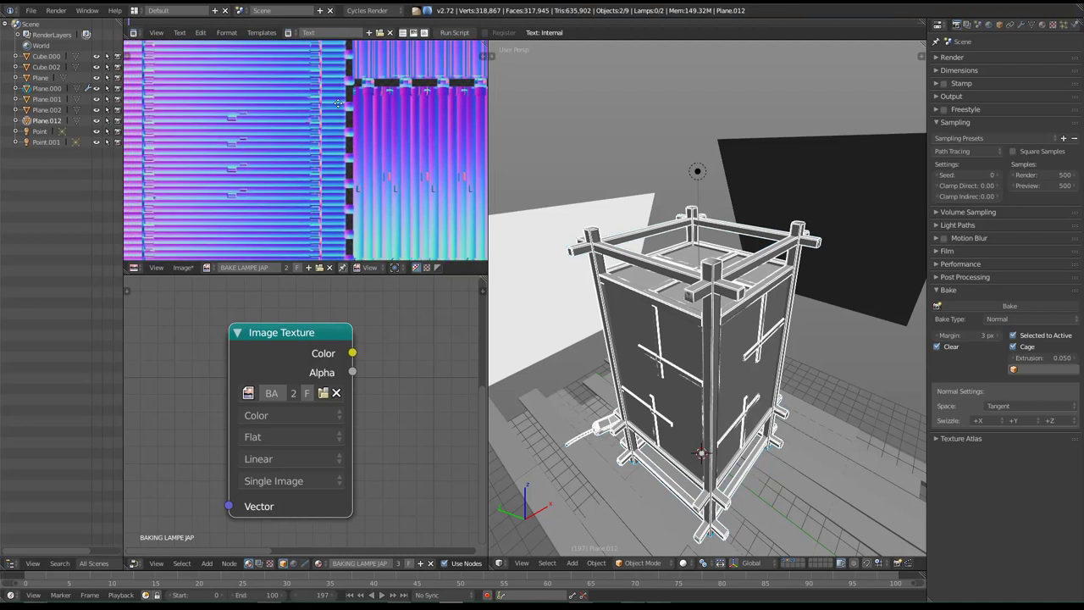
middle_click_drag(339, 162, 349, 147)
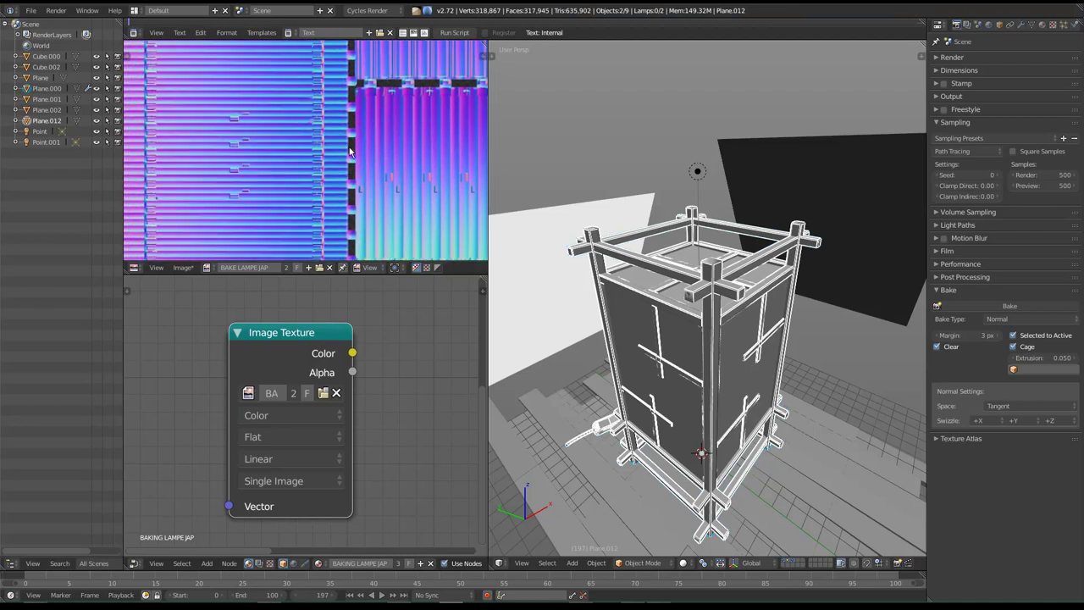
Name the normal map's output file NM_BAKE_LAMPJAP.png with PNG compression at 0%.
key("F3")
double_click(190, 52)
left_click(168, 52)
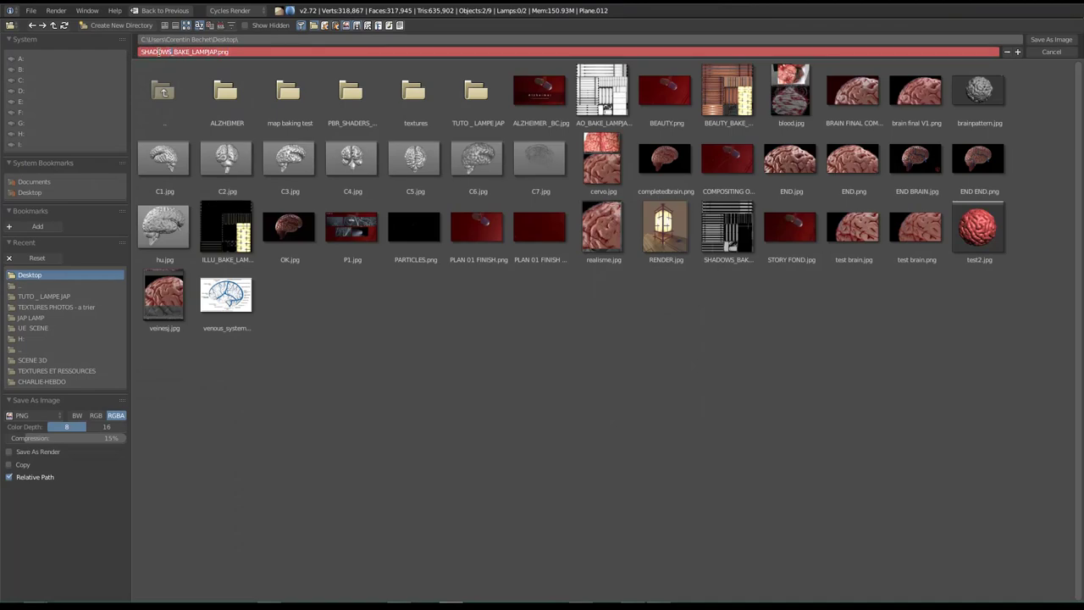
key("BackSpace")
key("BackSpace")
key("BackSpace")
type("NM")
left_click_drag(89, 439, 20, 439)
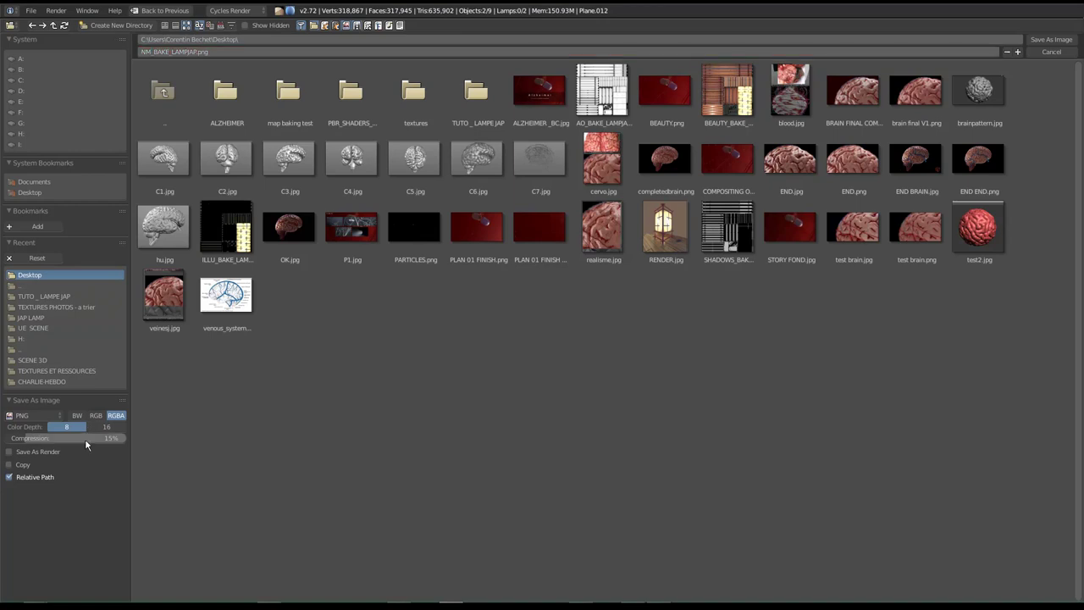
Save the normal map as NM_BAKE_LAMPJAP.png and select the floor planks.
left_click(1061, 40)
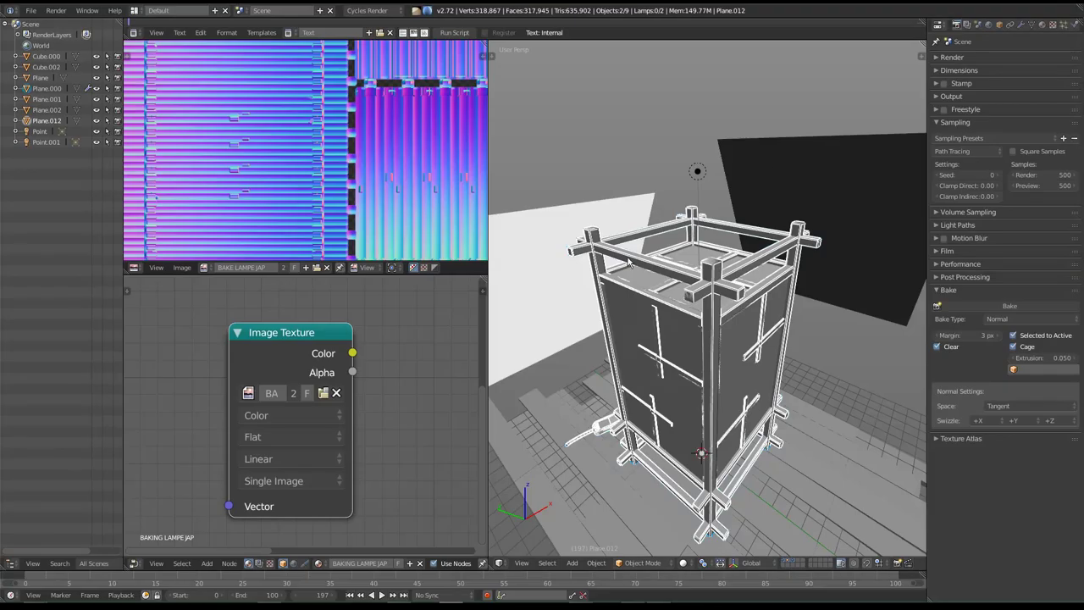
middle_click_drag(643, 338, 760, 369)
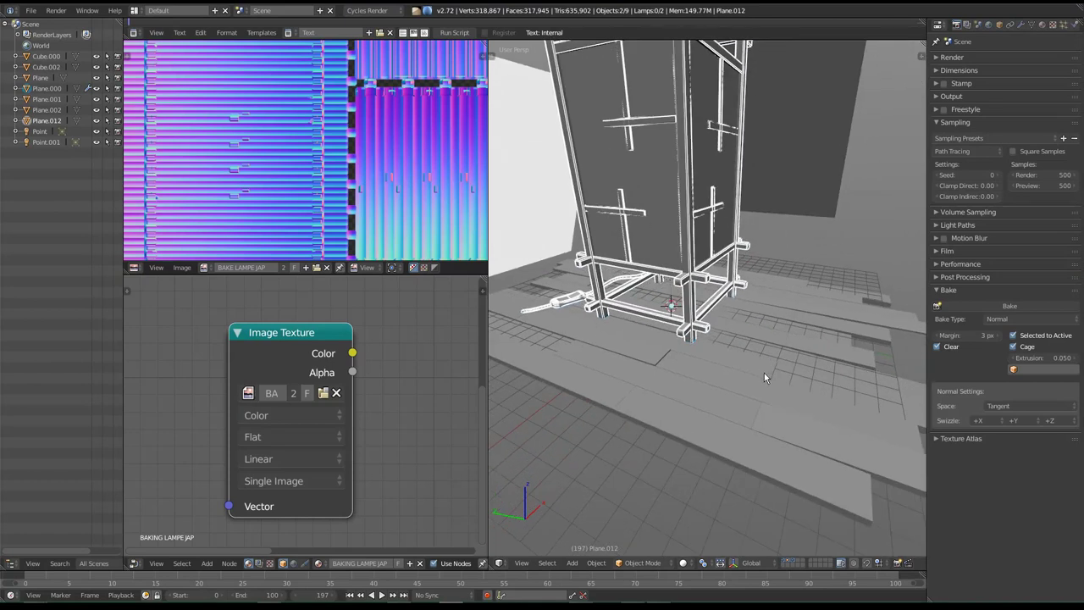
right_click(765, 373)
Check the floor mesh Cube.002 in Edit Mode and show its empty Material settings.
key("Tab")
key("Tab")
right_click(768, 373, "shift")
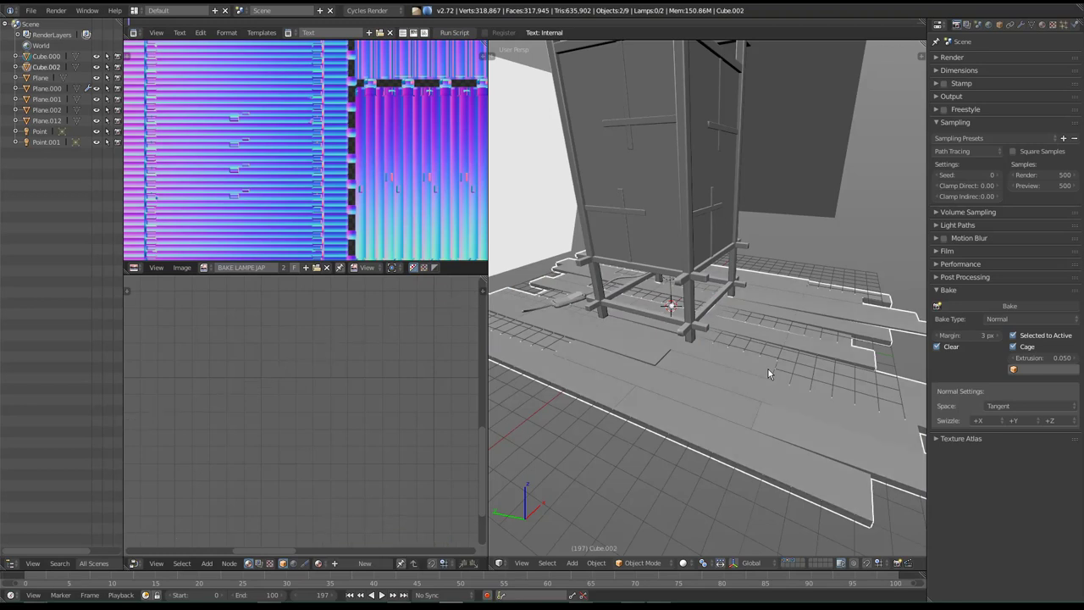
key("Tab")
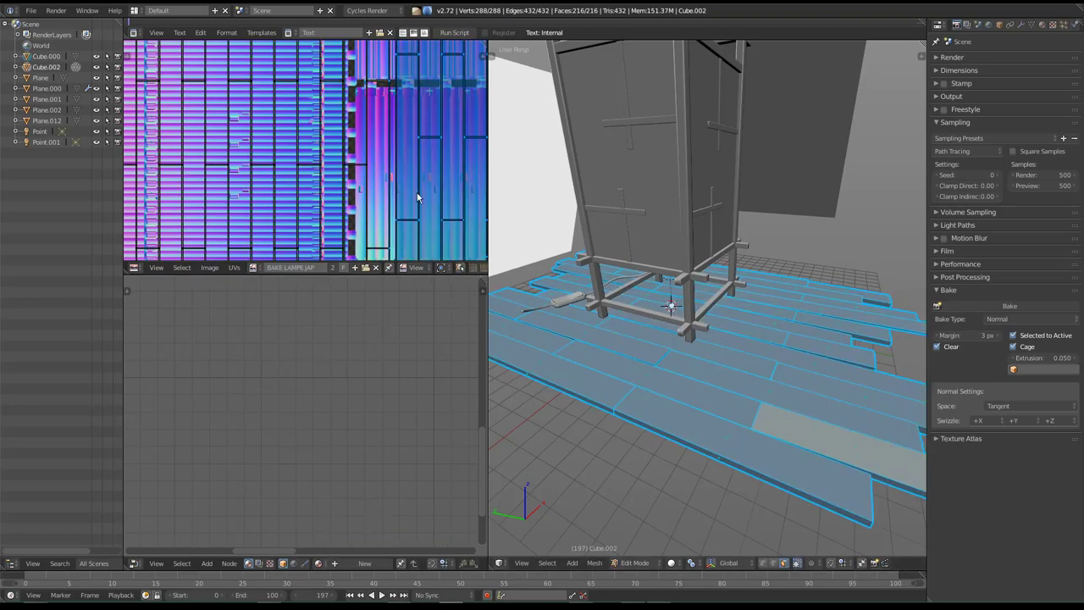
scroll(415, 201, "down", 2)
scroll(407, 212, "down", 2)
scroll(356, 203, "down", 1)
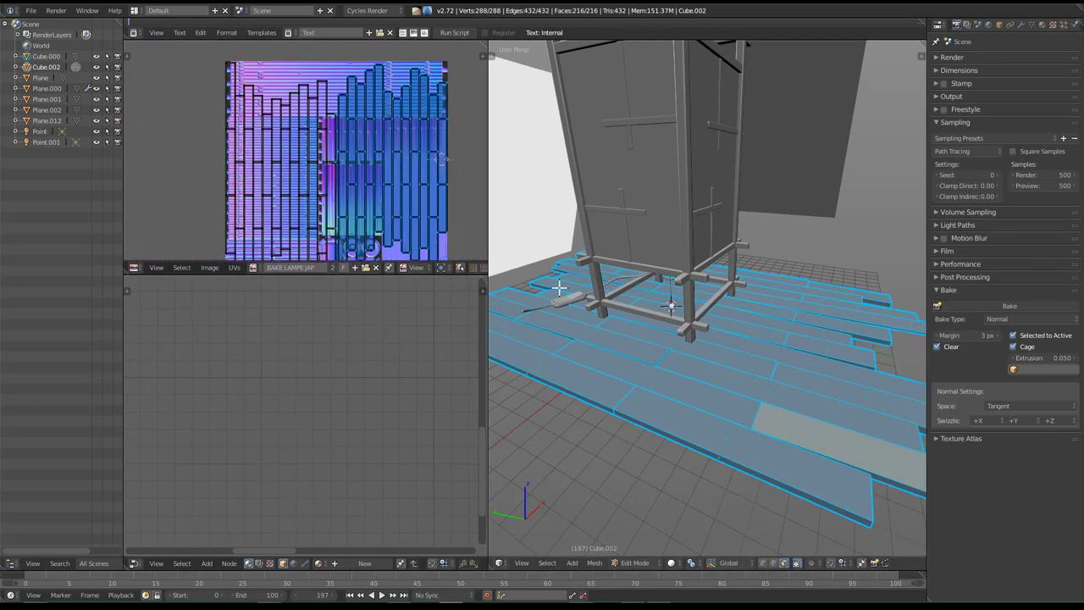
key("Tab")
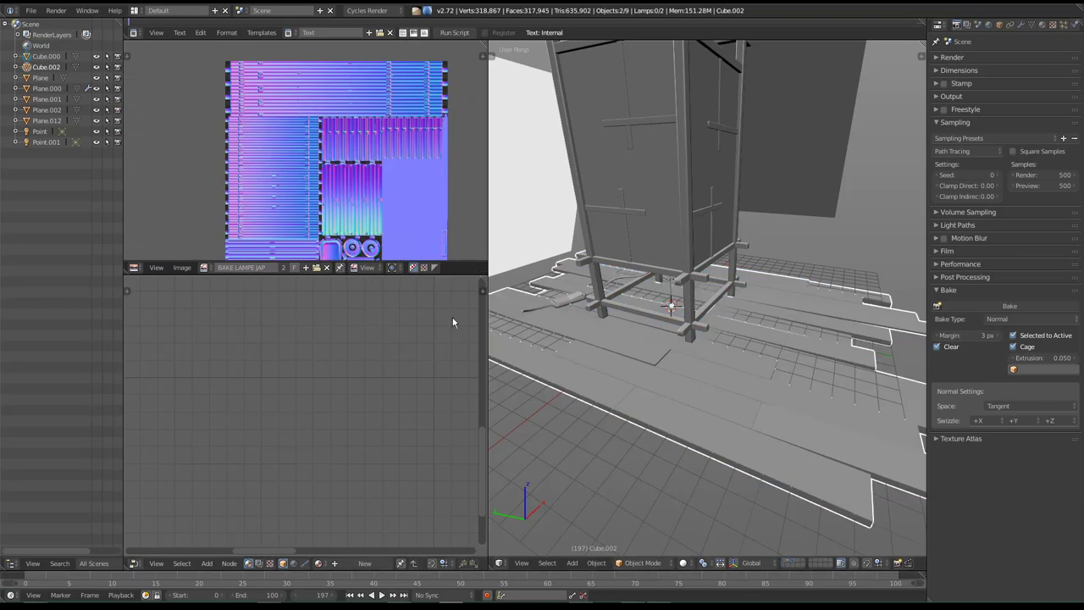
left_click(1042, 24)
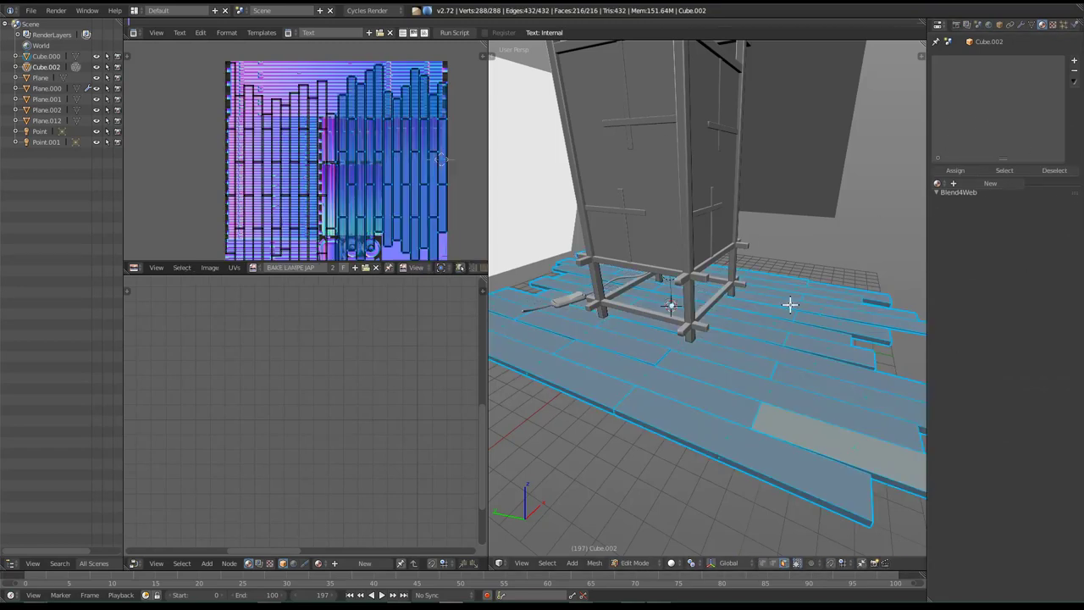
Create a new floor material named BAKE PARQUET.
left_click(991, 171)
left_click(972, 171)
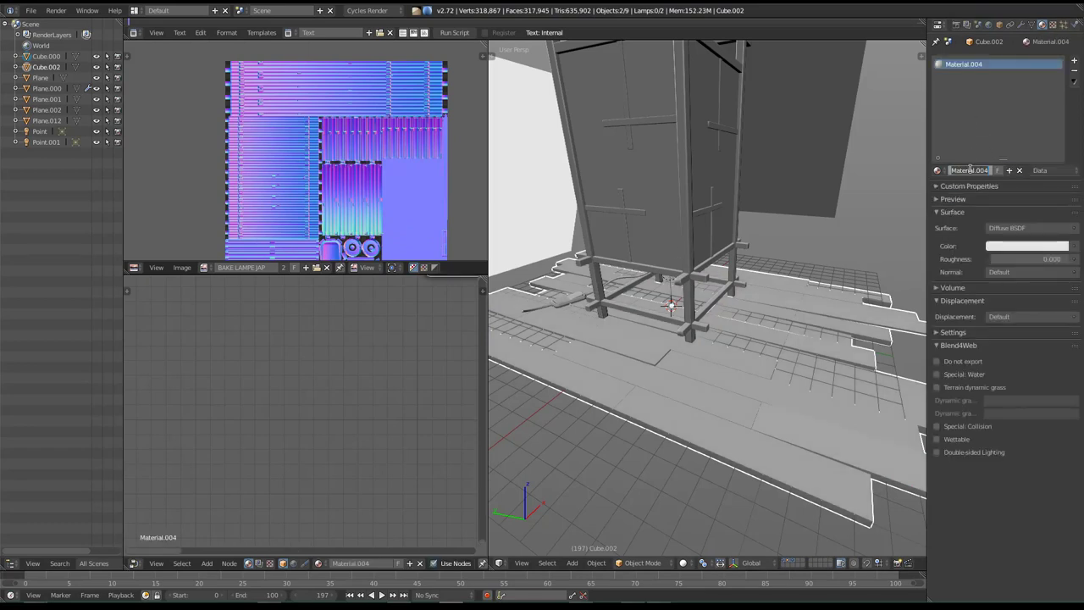
type("BAKE PAR")
type("QUET")
key("Return")
scroll(346, 391, "down", 2)
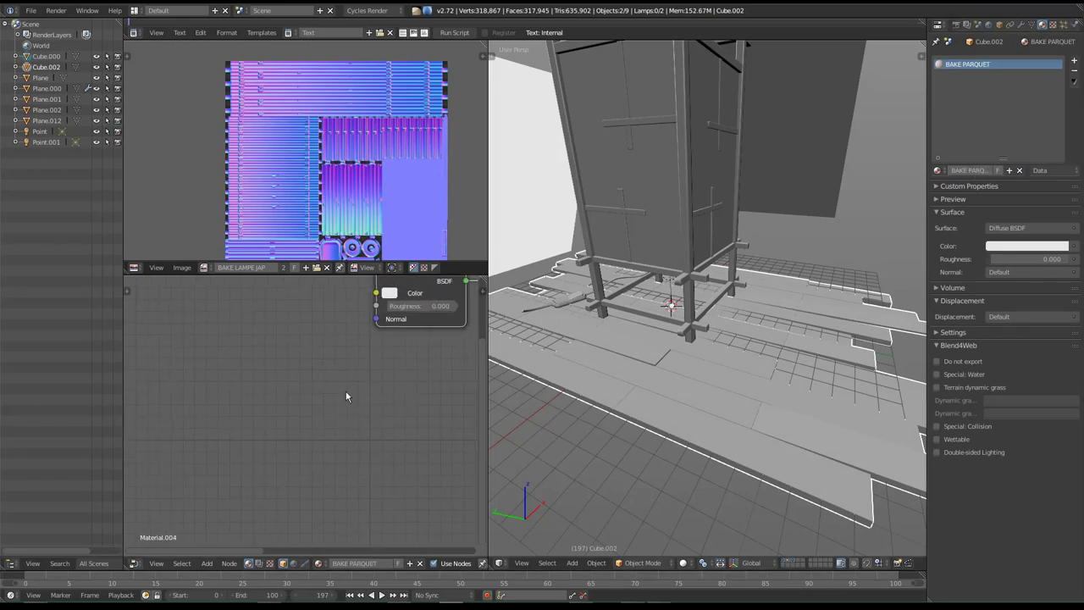
Add an Image Texture node using a new black image named PARQUET.
key("shift+a")
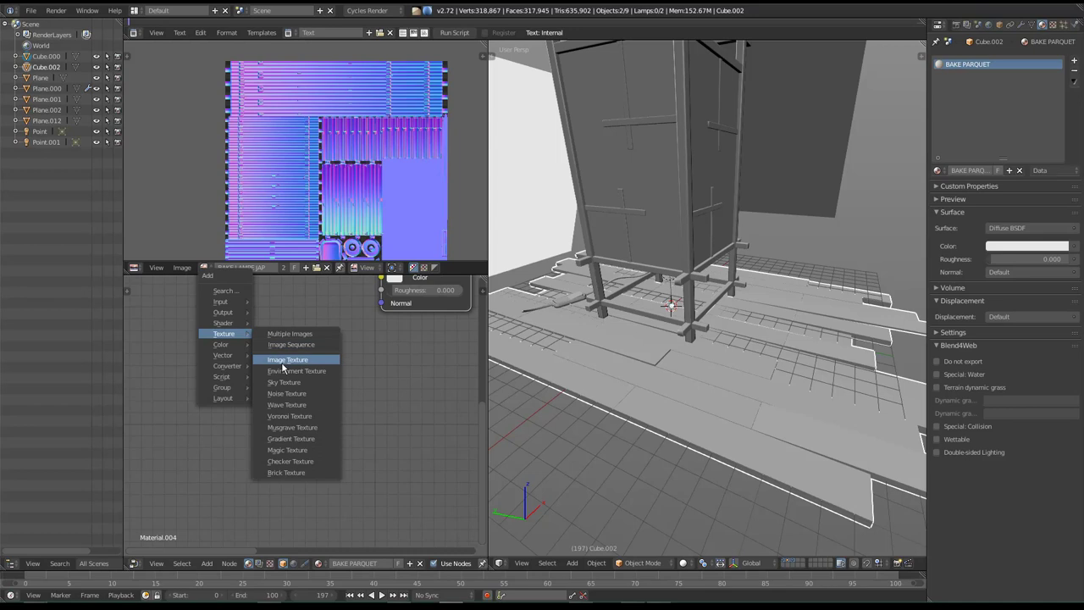
left_click(283, 361)
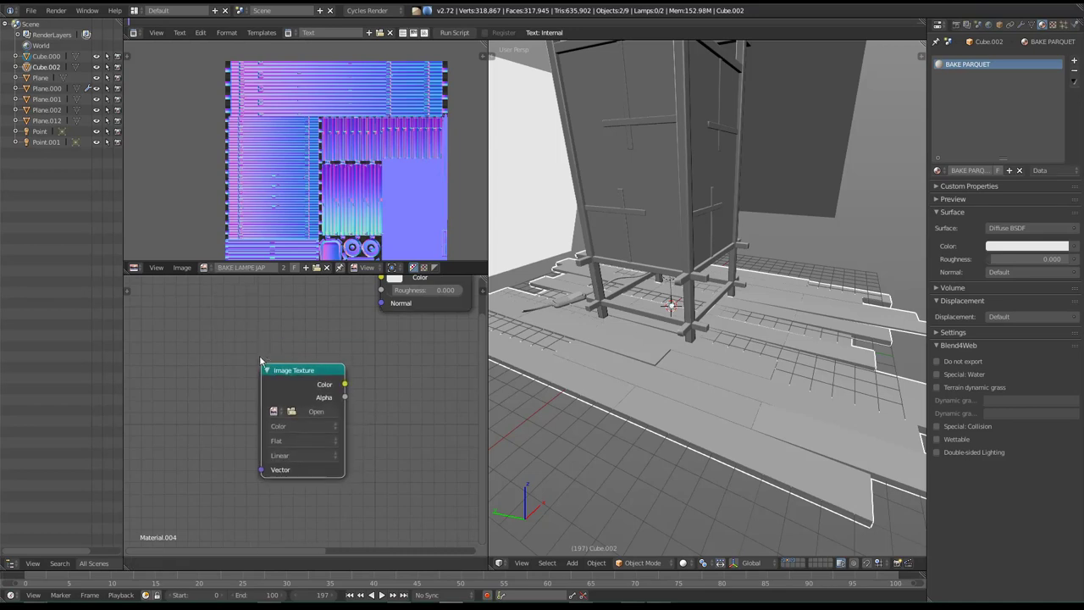
left_click(328, 268)
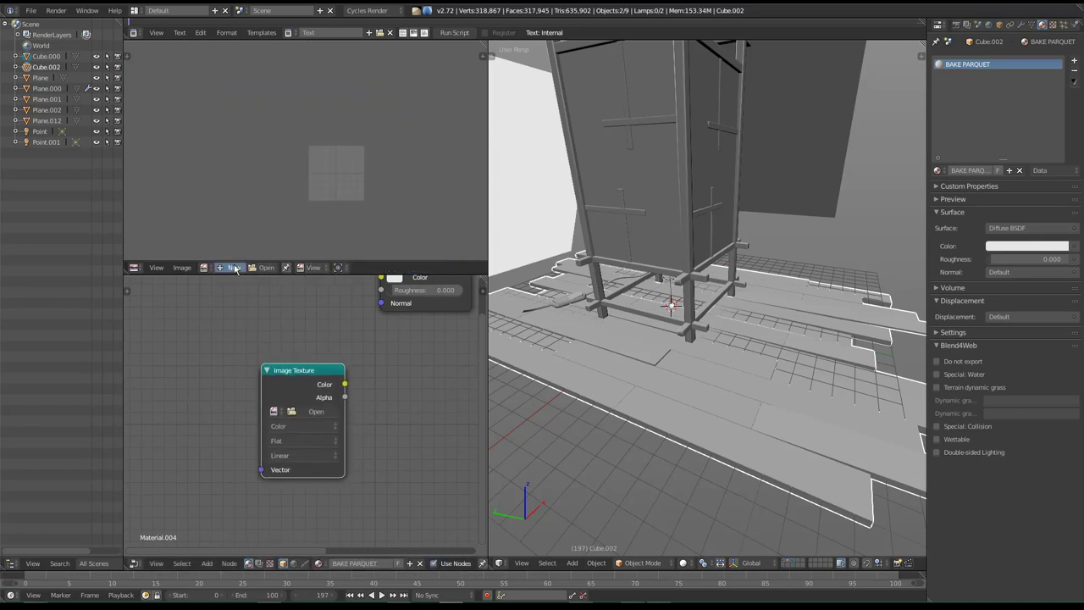
left_click(235, 268)
left_click(271, 255)
type("PARQUET")
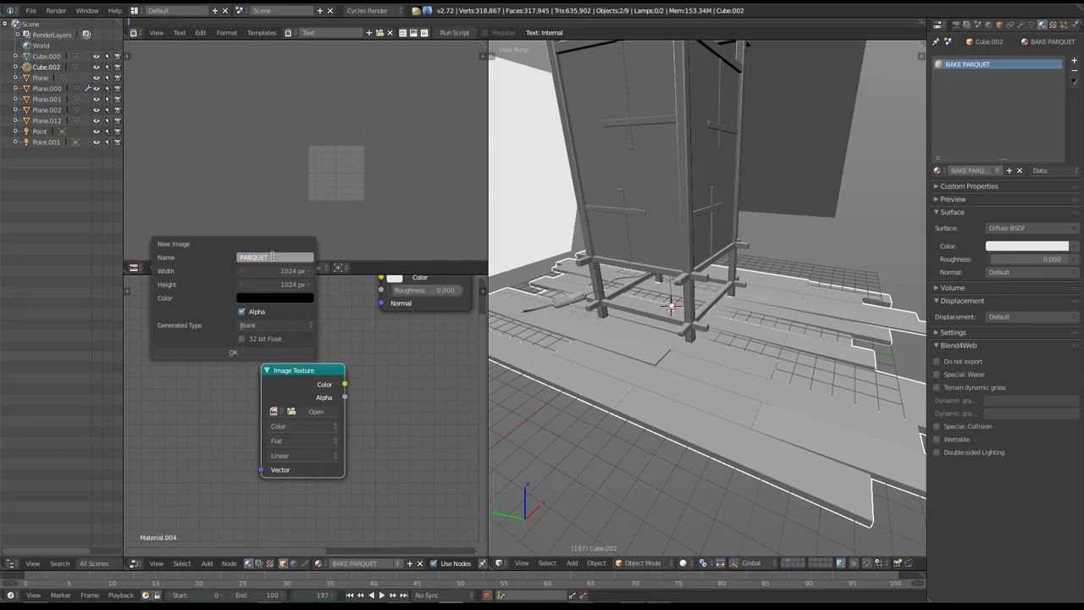
left_click(241, 352)
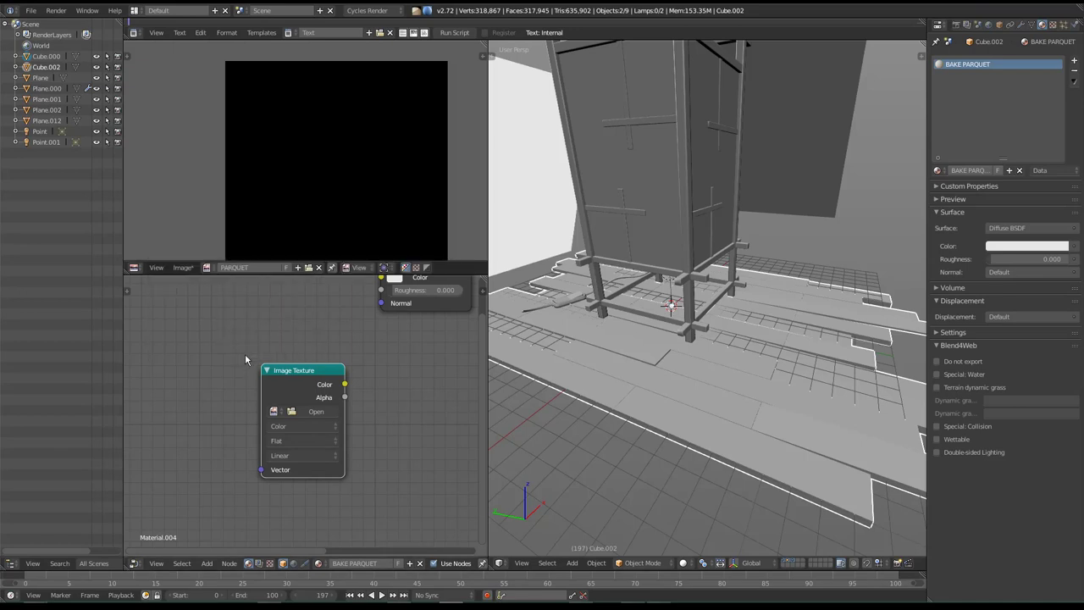
left_click(273, 410)
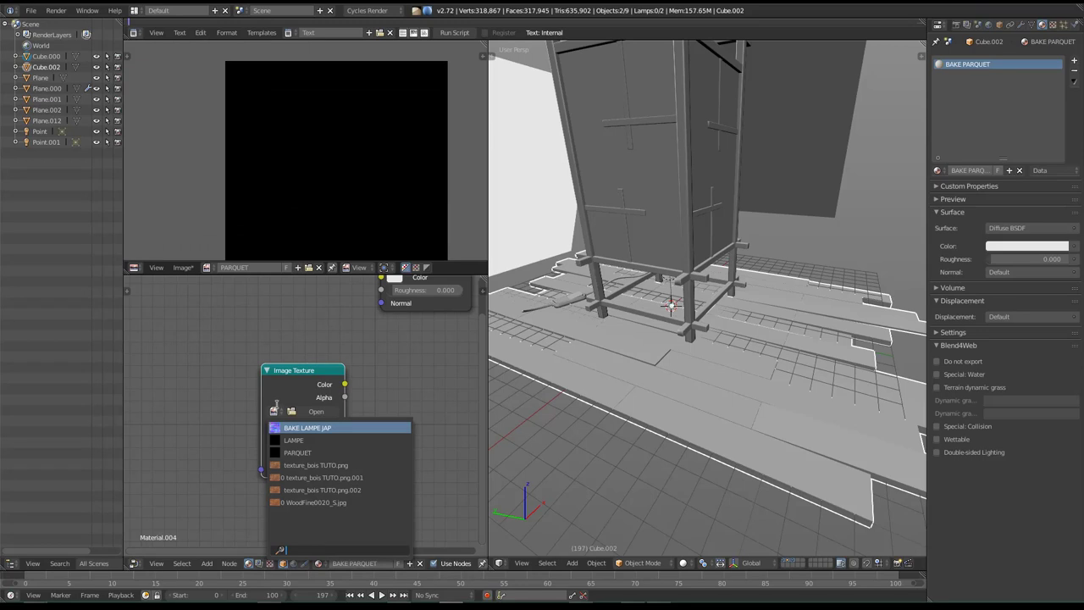
left_click(296, 453)
Set the bake type to Combined in the render settings.
middle_click_drag(730, 347, 739, 377)
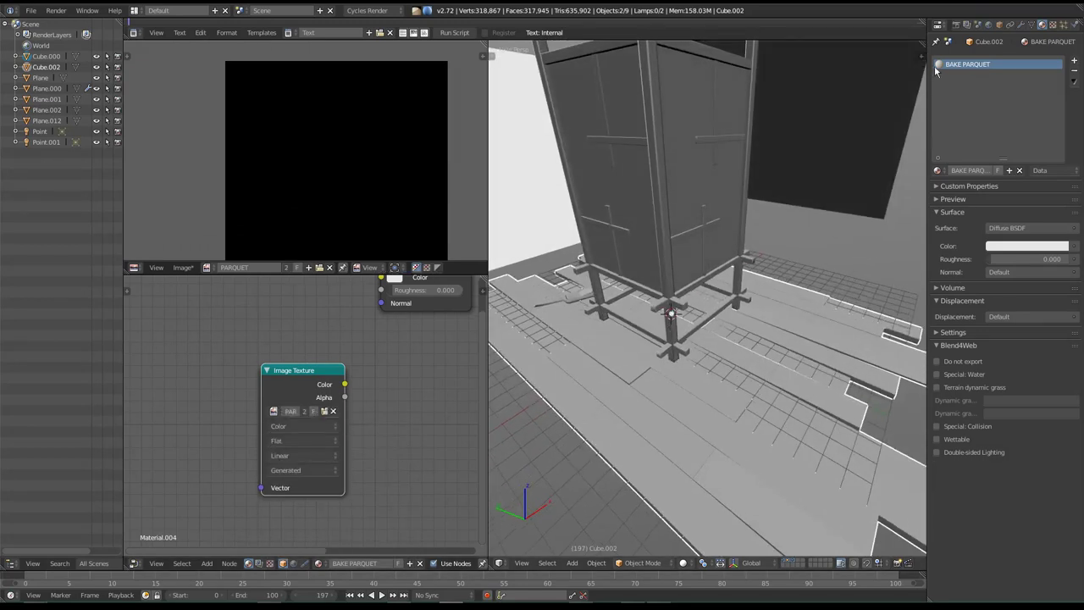
left_click(957, 26)
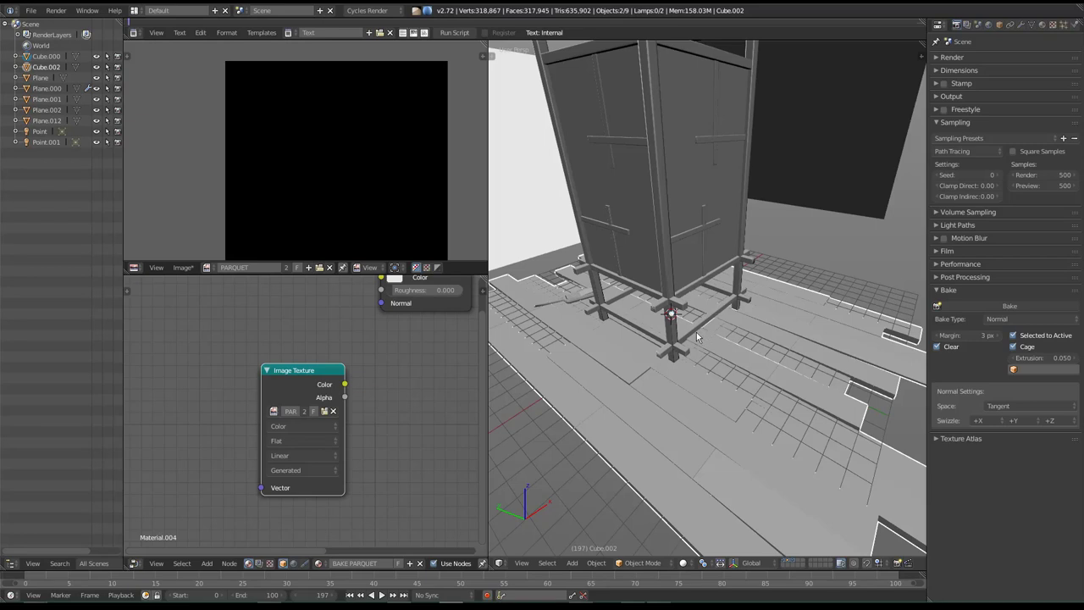
middle_click_drag(700, 366, 698, 337)
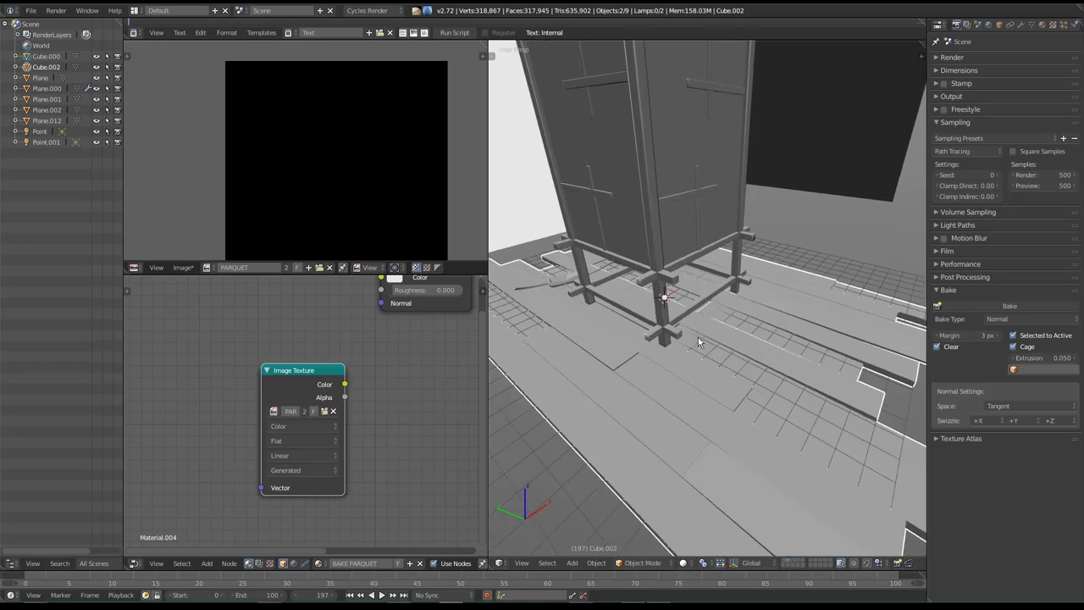
left_click(1015, 321)
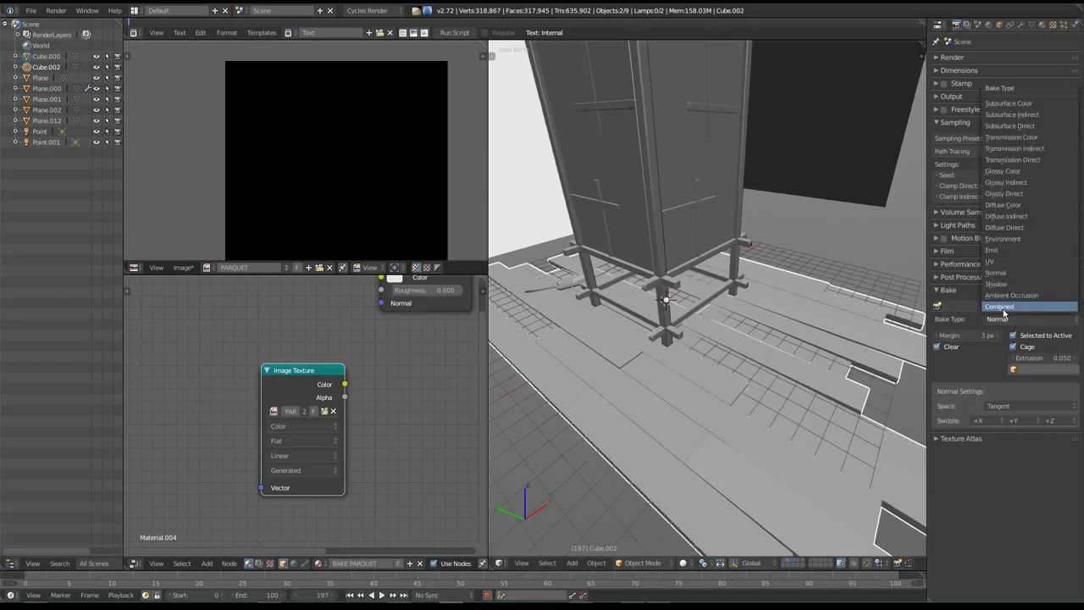
left_click(1003, 313)
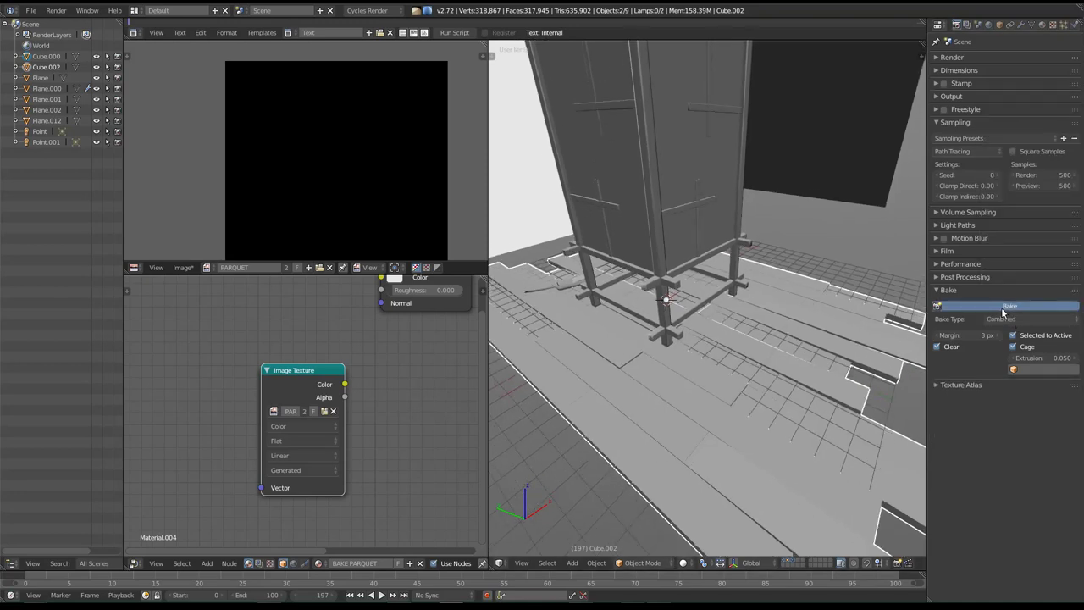
Bake the floor's combined lighting into PARQUET and inspect the node tree.
left_click(1003, 310)
middle_click_drag(676, 309, 665, 287)
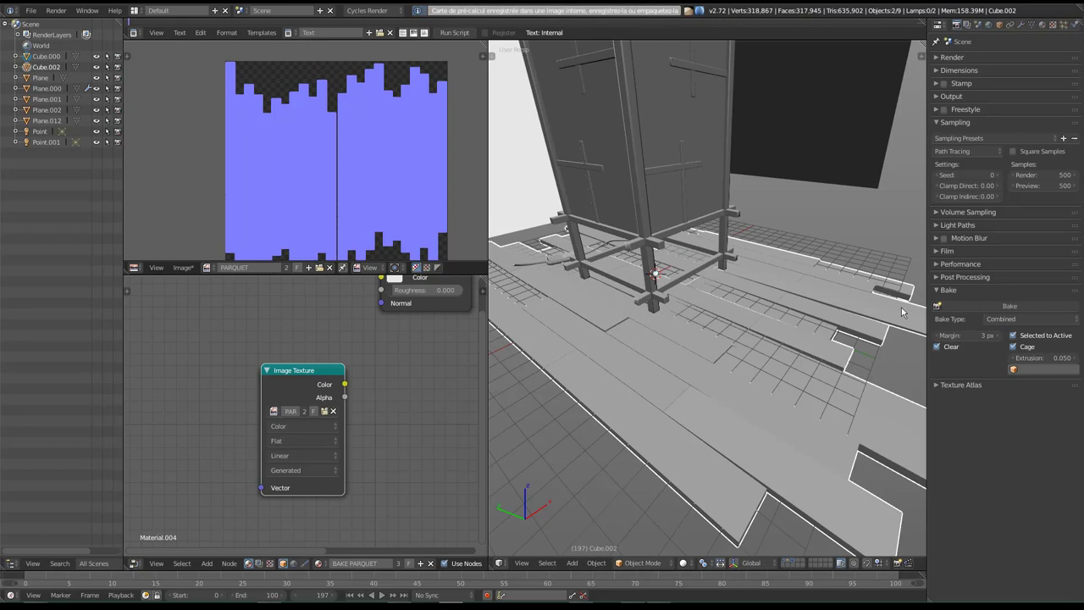
middle_click_drag(358, 212, 268, 154)
middle_click_drag(318, 279, 295, 392)
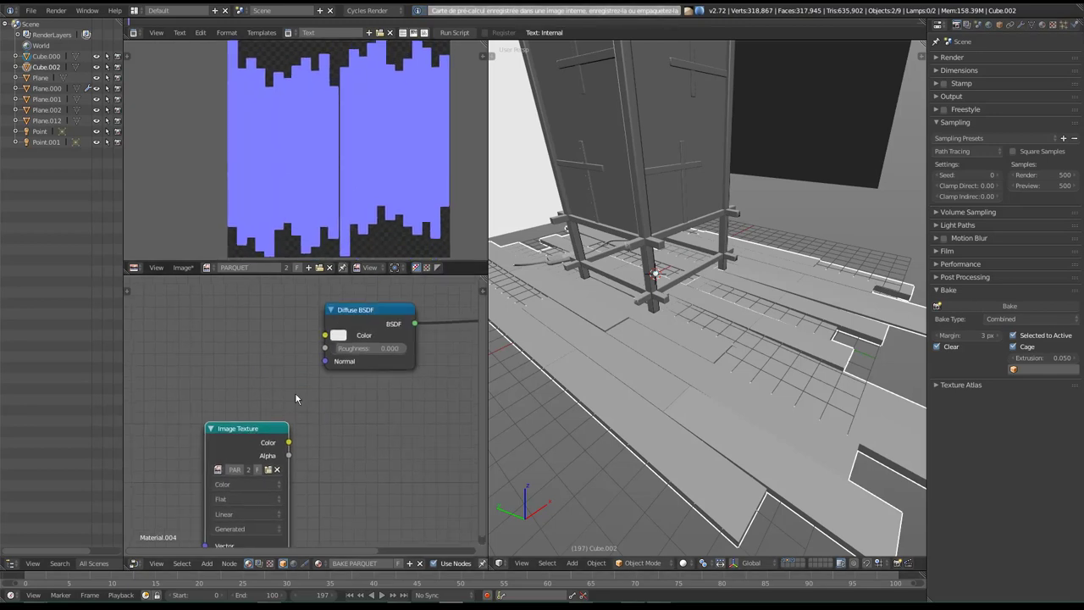
scroll(322, 384, "down", 1)
scroll(322, 384, "down", 1)
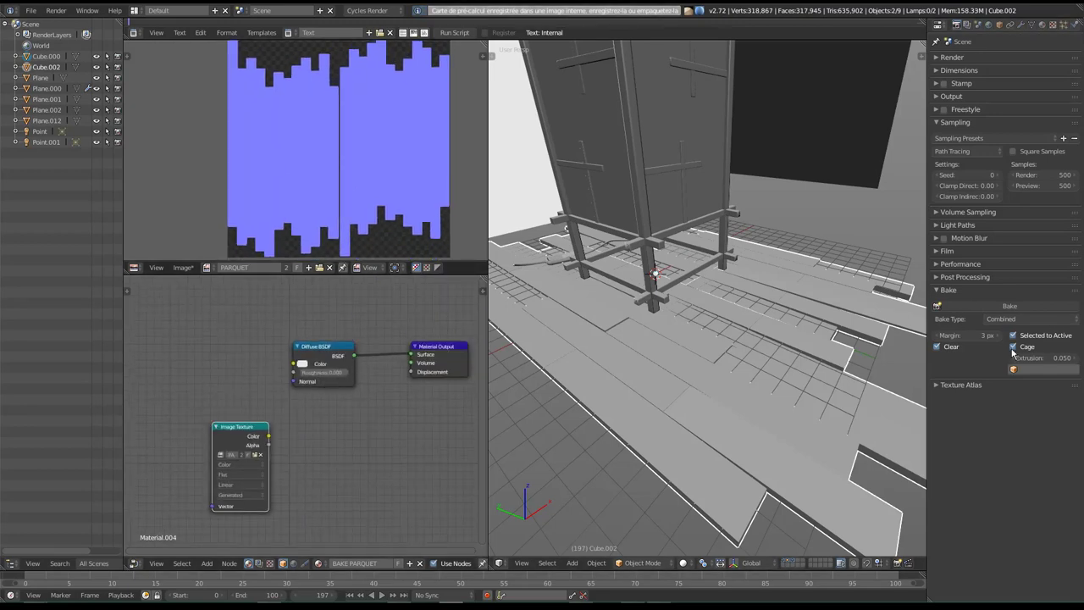
mouse_move(675, 315)
middle_mouse_down()
mouse_move(737, 324)
mouse_move(720, 319)
middle_mouse_up()
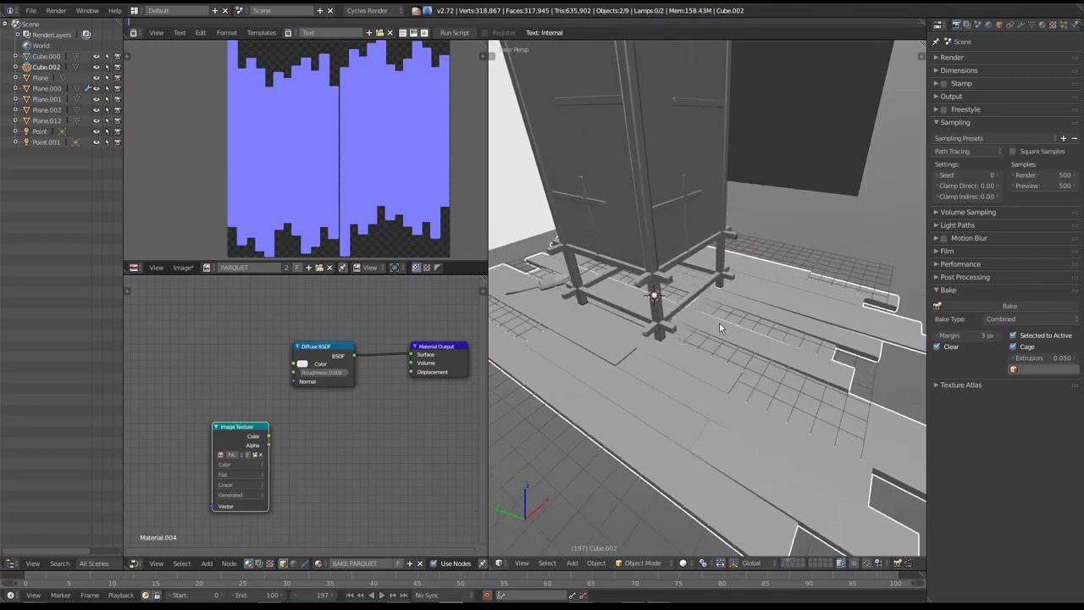
Reassign PARQUET to the Image Texture node, move the node, and keep Combined baking.
left_click(225, 449)
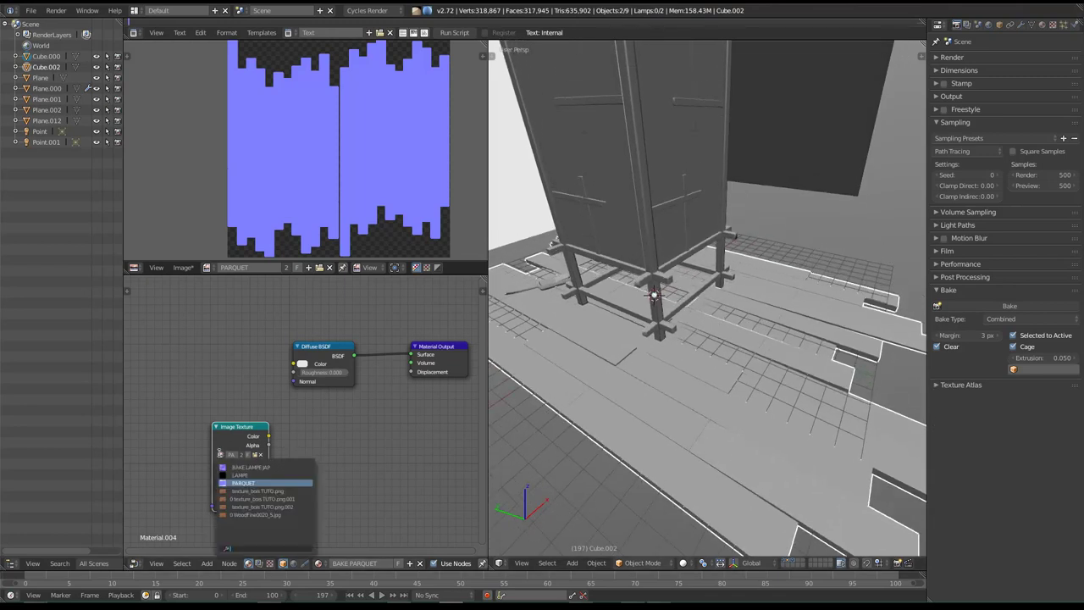
left_click(223, 454)
left_click_drag(226, 444, 199, 412)
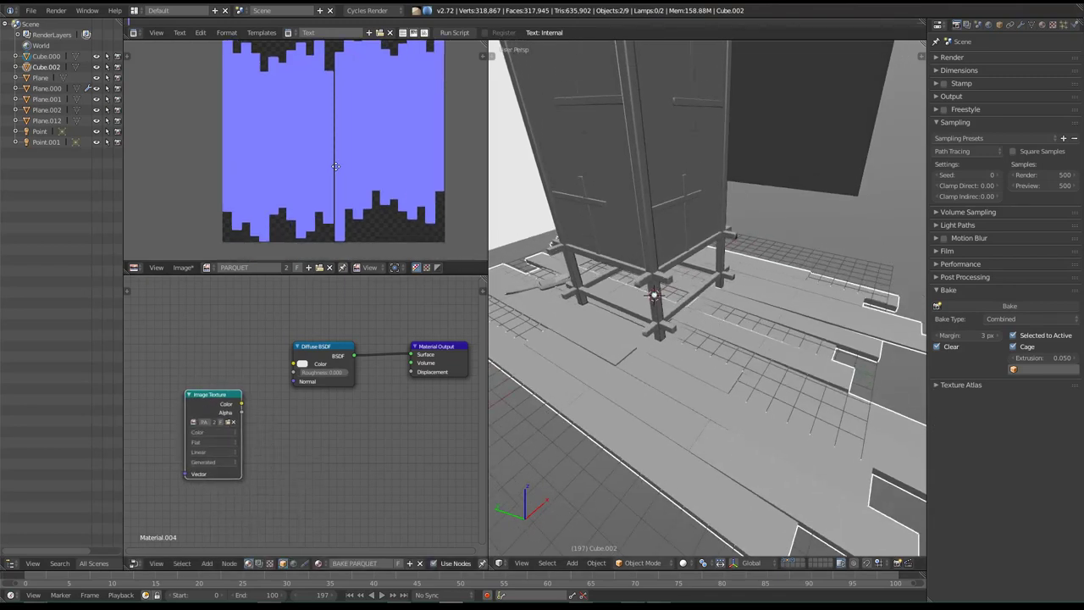
mouse_move(816, 348)
middle_mouse_down()
mouse_move(818, 360)
mouse_move(780, 352)
mouse_move(804, 351)
middle_mouse_up()
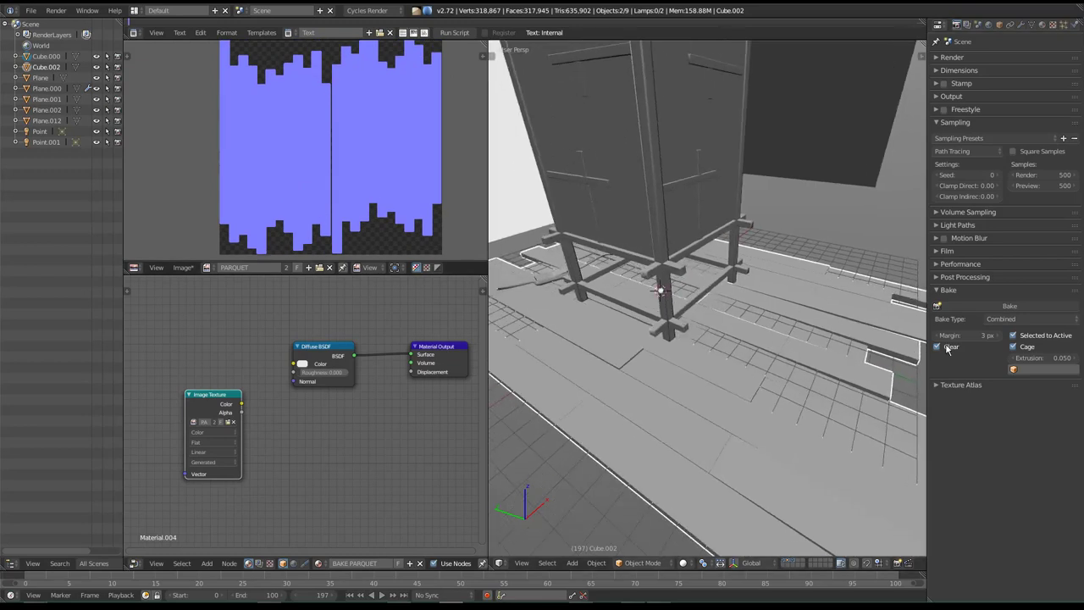
left_click(1029, 319)
left_click(1007, 306)
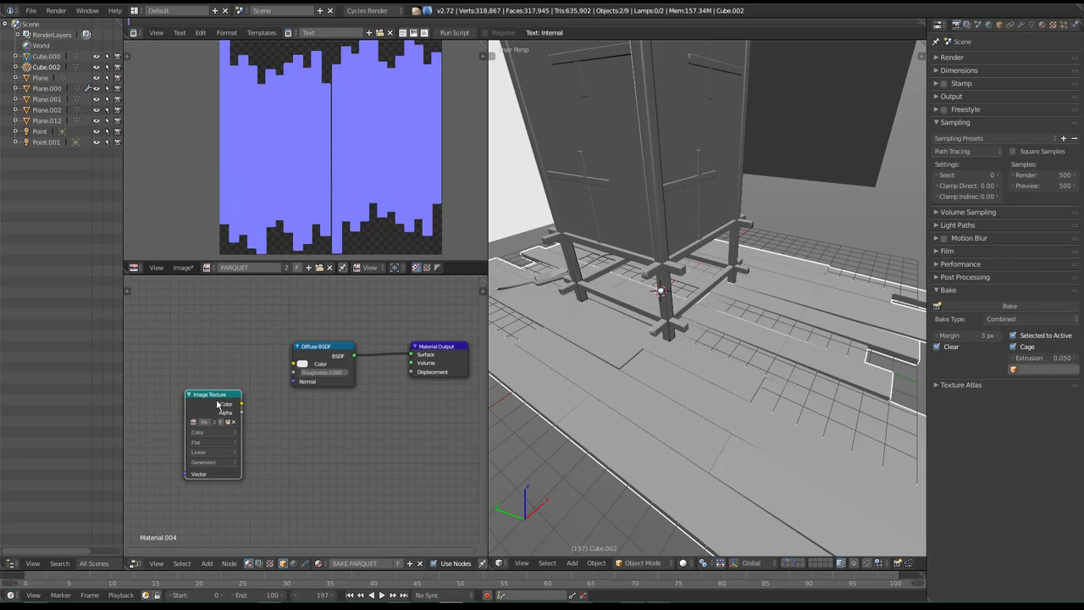
Replace the Image Texture node with a fresh one using PARQUET and bake again.
key("x")
key("shift+a")
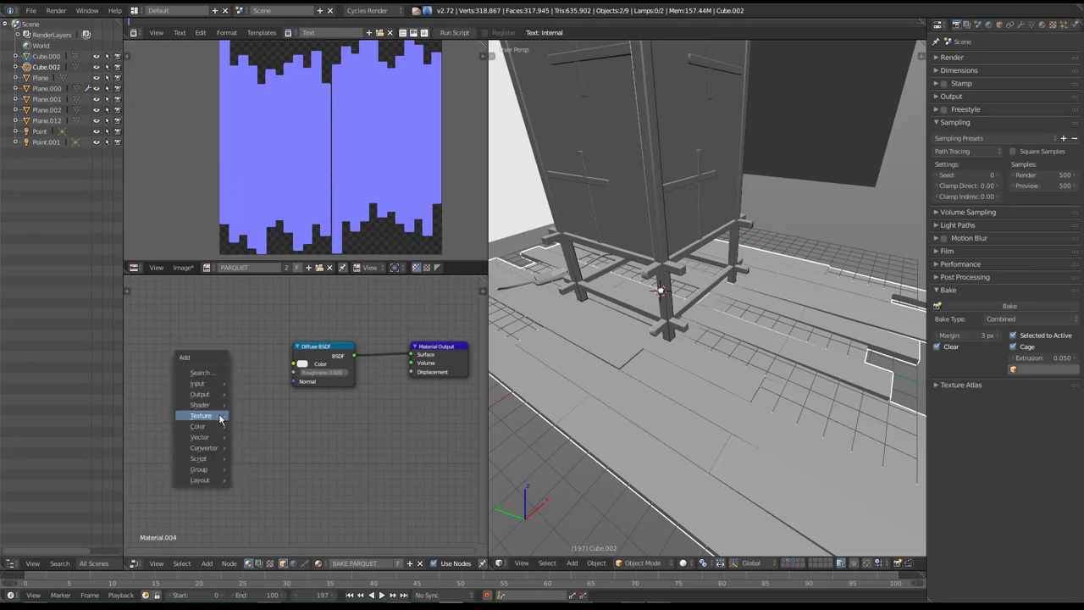
mouse_move(200, 415)
left_click(273, 447)
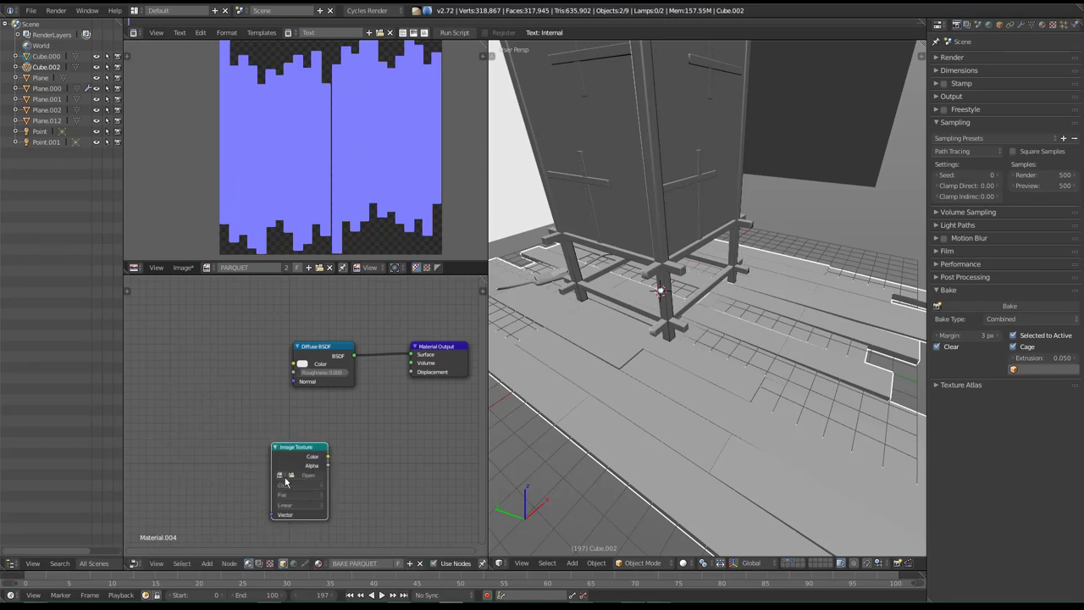
left_click(280, 476)
left_click(295, 503)
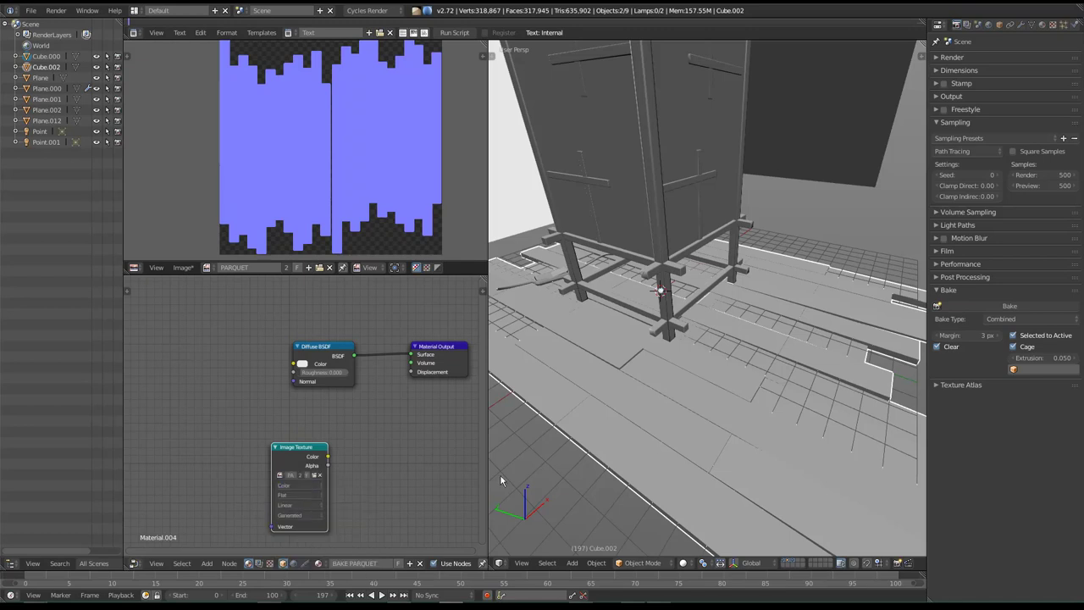
left_click(1015, 305)
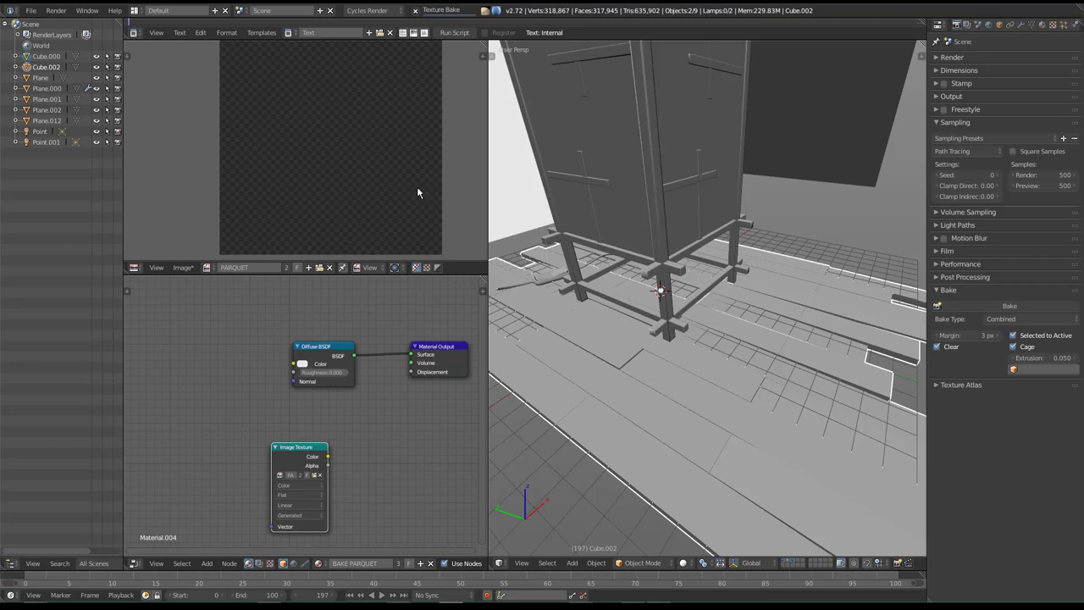
Zoom and pan the PARQUET image and 3D view while the lit wood floor bake finishes.
scroll(376, 181, "down", 1)
scroll(373, 176, "down", 1)
scroll(371, 178, "up", 1)
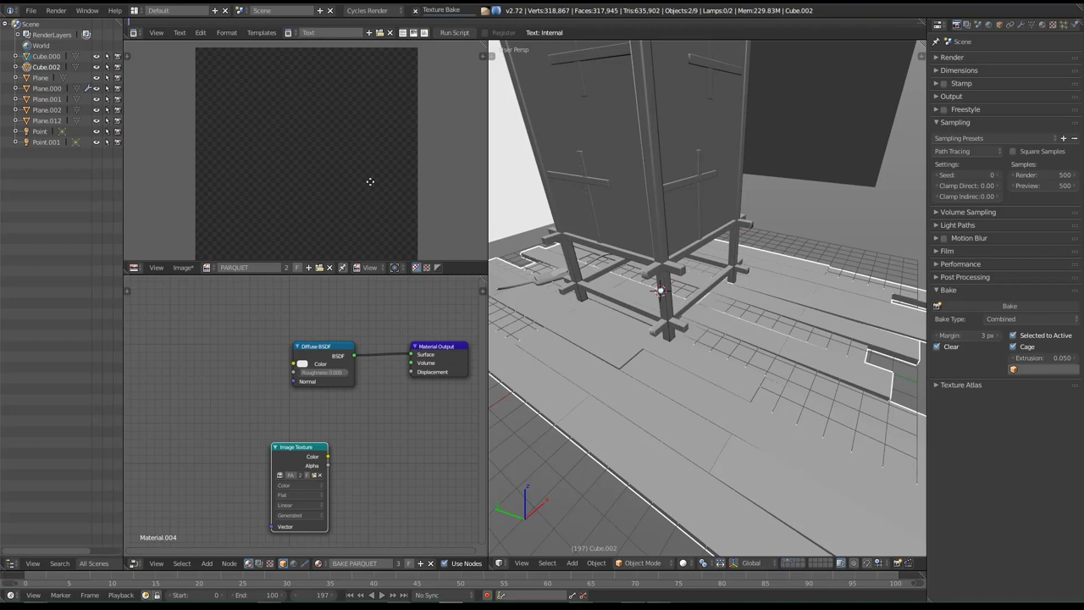
mouse_move(404, 167)
middle_mouse_down()
mouse_move(389, 180)
mouse_move(403, 149)
mouse_move(400, 166)
middle_mouse_up()
scroll(393, 173, "up", 1)
scroll(399, 178, "down", 1)
scroll(402, 170, "up", 1)
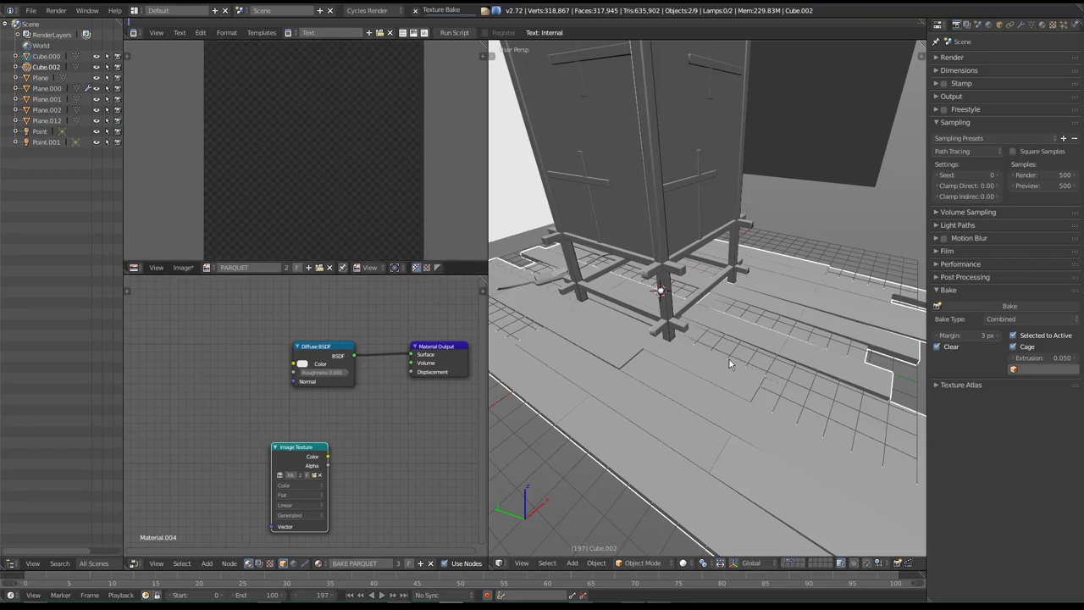
middle_click_drag(729, 359, 728, 365)
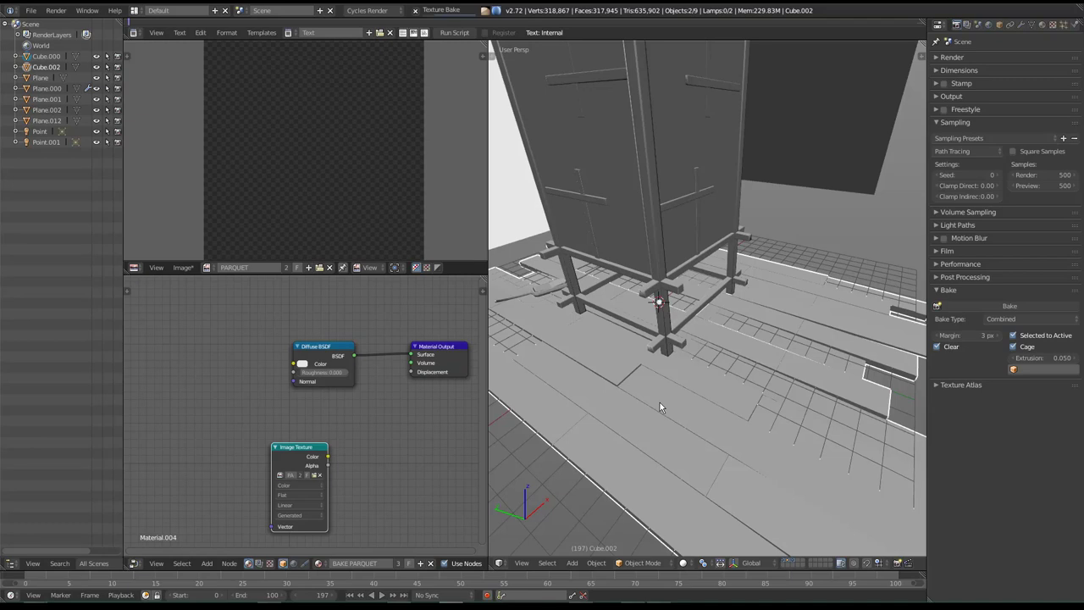
middle_click_drag(685, 392, 677, 351, "shift")
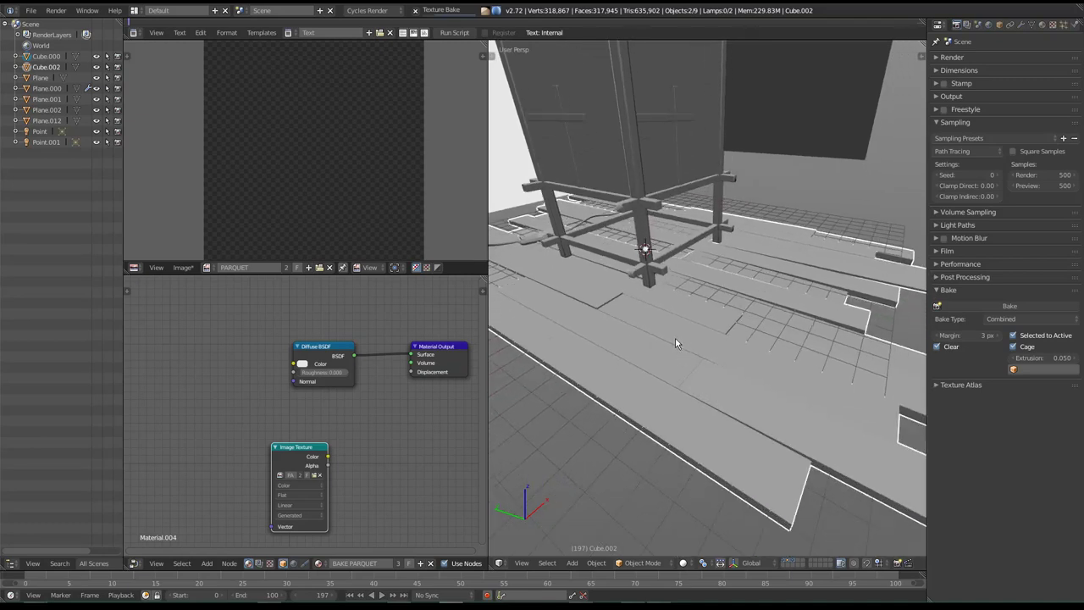
middle_click_drag(652, 315, 657, 326)
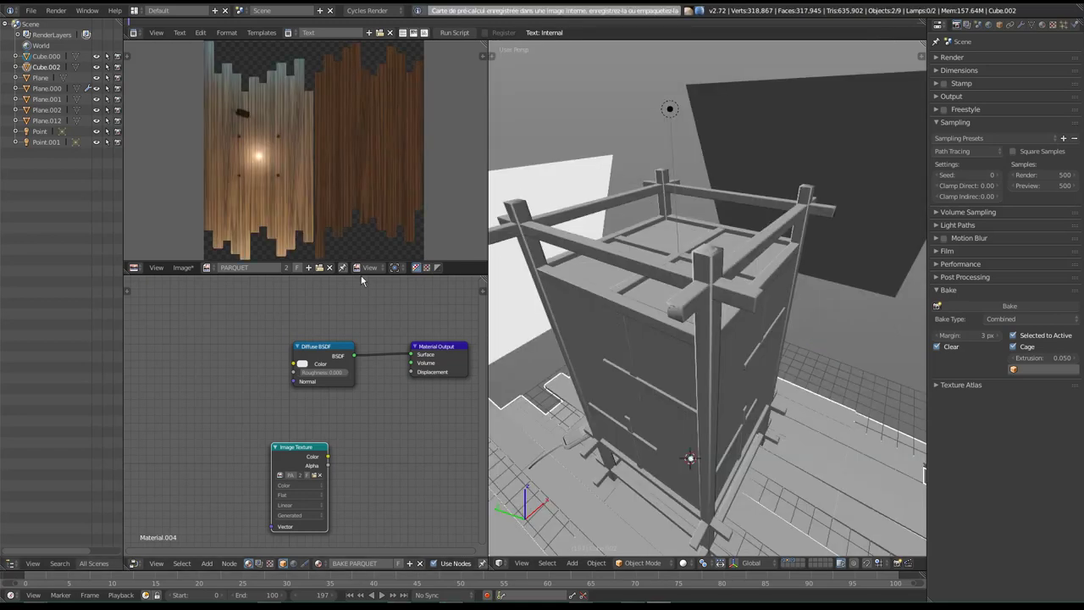
middle_click_drag(338, 175, 341, 195)
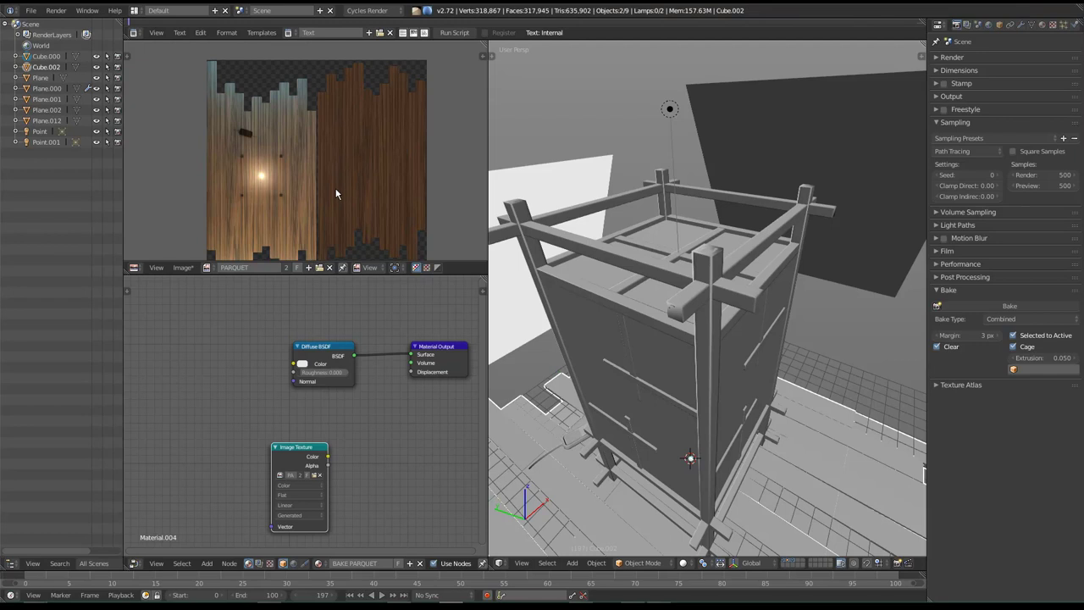
Maximize the image editor and inspect the baked parquet wood texture.
key("ctrl+space")
scroll(481, 317, "up", 3)
scroll(506, 342, "up", 1)
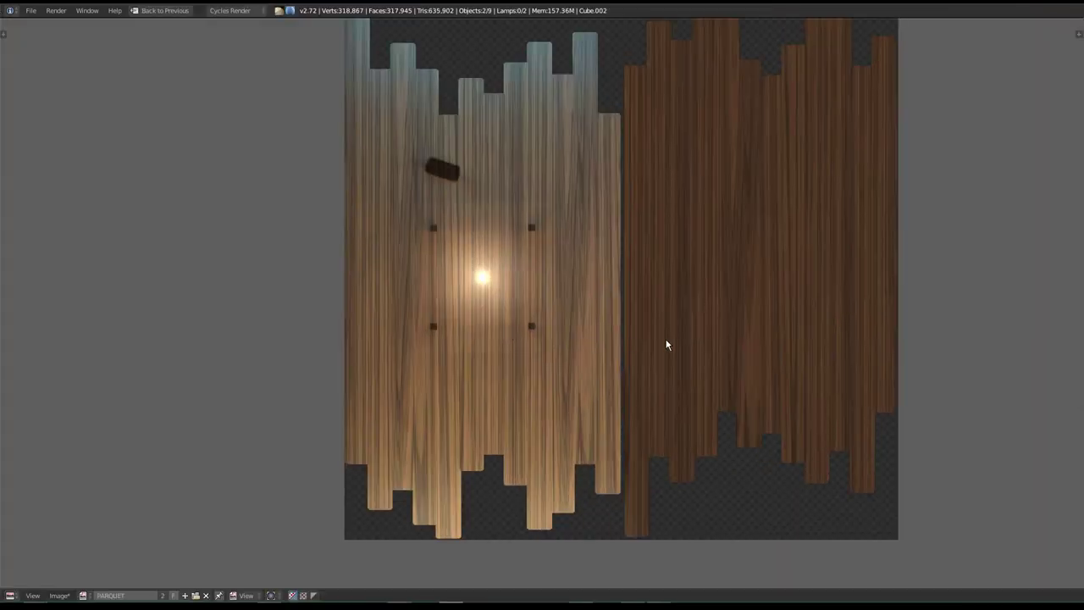
scroll(666, 343, "up", 2)
mouse_move(458, 375)
middle_mouse_down()
mouse_move(554, 297)
mouse_move(554, 394)
mouse_move(504, 353)
middle_mouse_up()
scroll(554, 394, "down", 1)
scroll(505, 353, "up", 2)
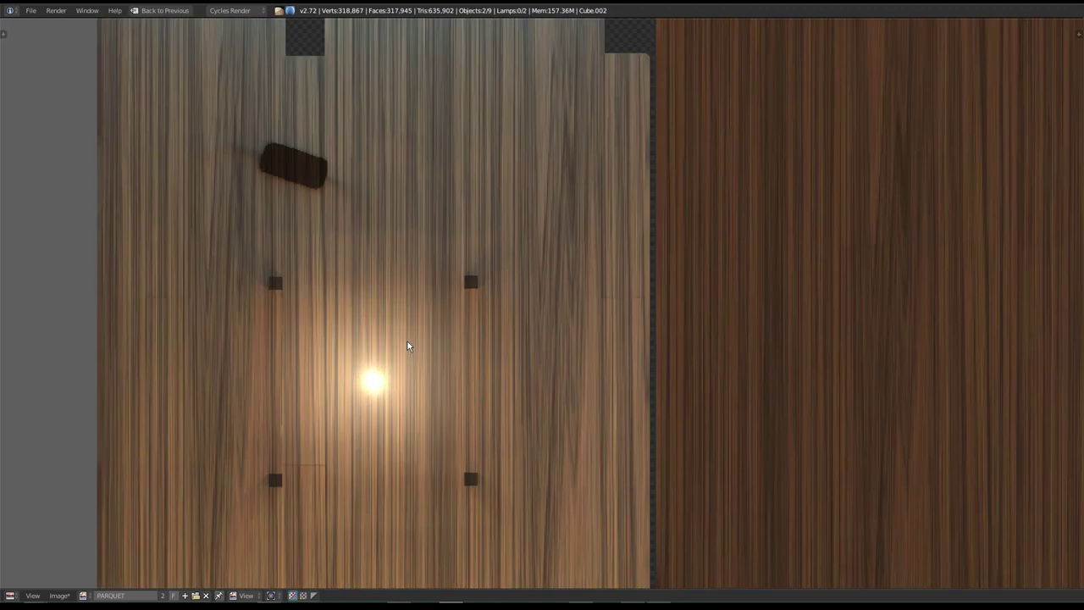
scroll(407, 343, "down", 1)
middle_click_drag(407, 345, 441, 338)
Save the bake as BEAUTY_BAKE_PARQUET.png with 0% PNG compression, then restore the layout.
key("F3")
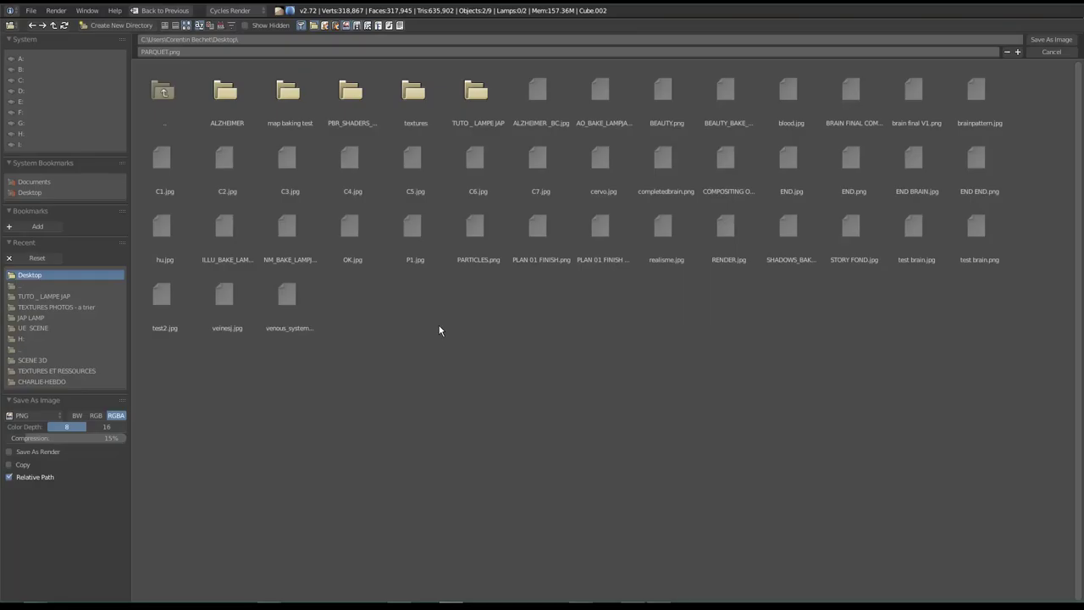
left_click(177, 52)
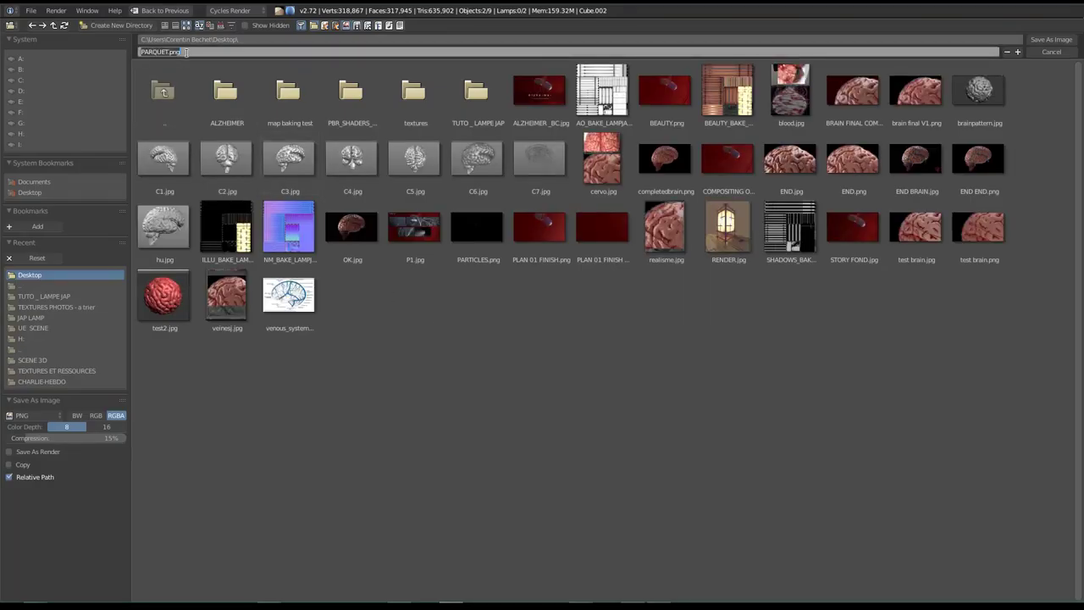
type("BE")
type("AKE")
key("BackSpace")
key("BackSpace")
key("BackSpace")
type("BAKE_")
key("Return")
left_click_drag(104, 438, 13, 438)
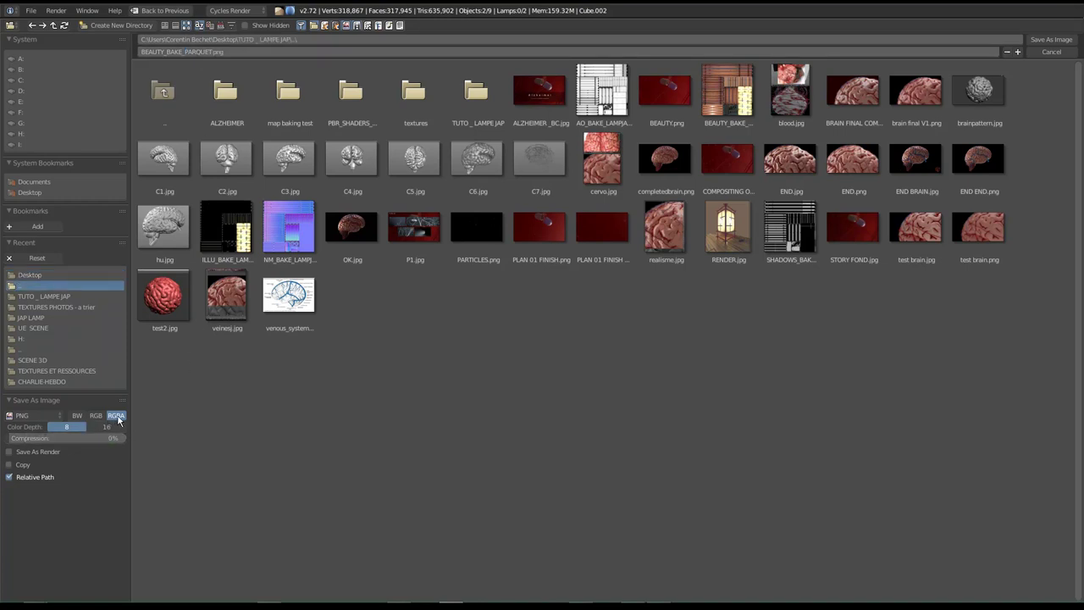
left_click(1068, 45)
scroll(508, 355, "down", 1)
scroll(498, 357, "down", 1)
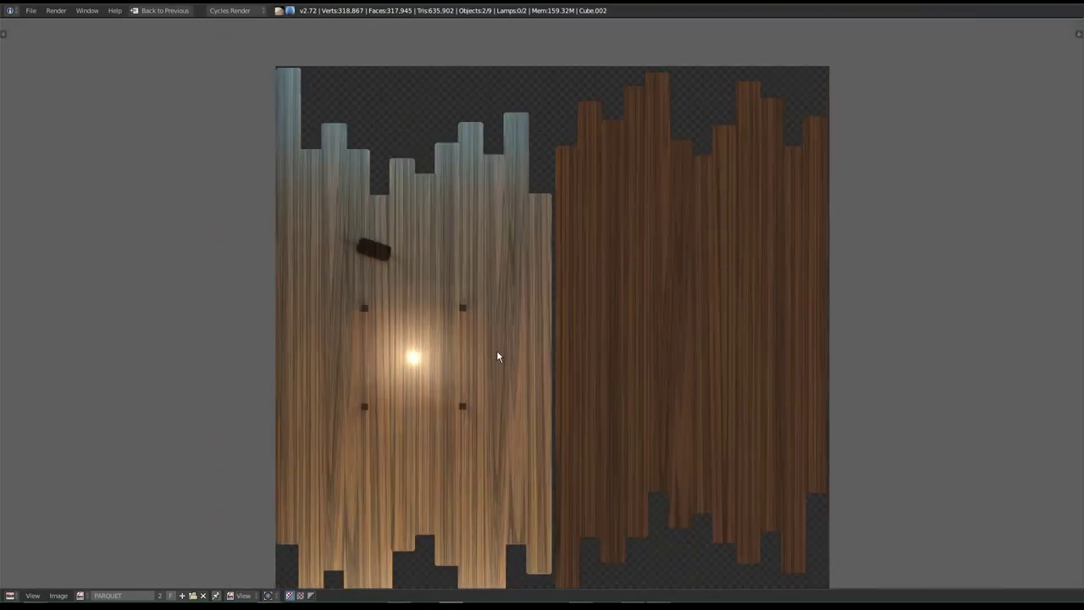
key("ctrl+Up")
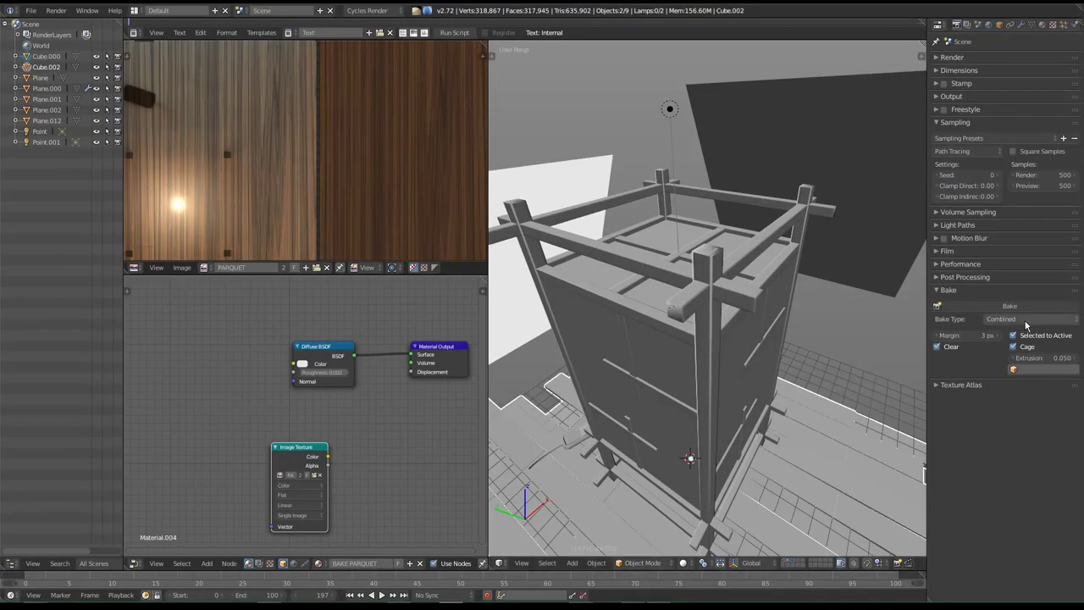
Bake ambient occlusion onto the parquet floor.
left_click(1025, 322)
left_click(1021, 313)
left_click(1016, 307)
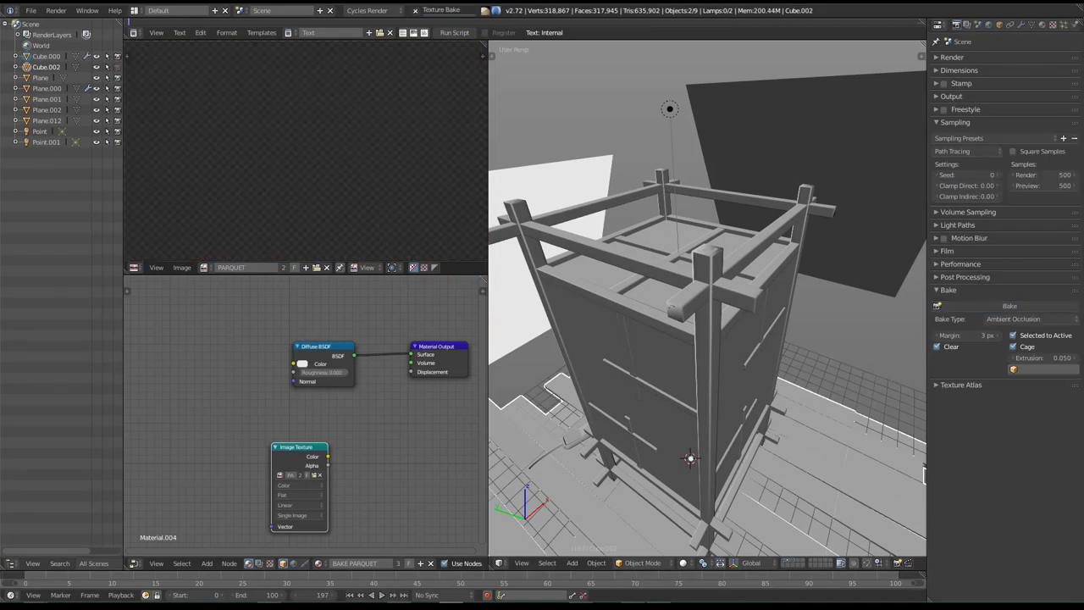
mouse_move(313, 178)
middle_mouse_down()
mouse_move(325, 216)
mouse_move(336, 180)
middle_mouse_up()
scroll(327, 216, "up", 1)
Save the AO result as AO_BAKE_PARQUET.png with 0% PNG compression.
key("F3")
left_click(161, 52)
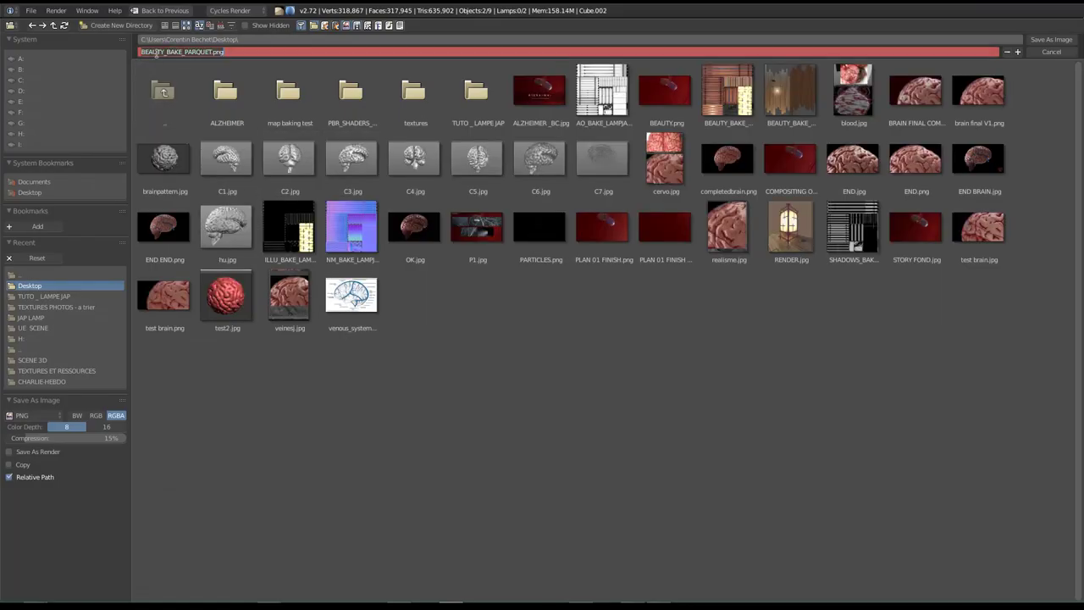
left_click_drag(160, 52, 62, 49)
type("AO")
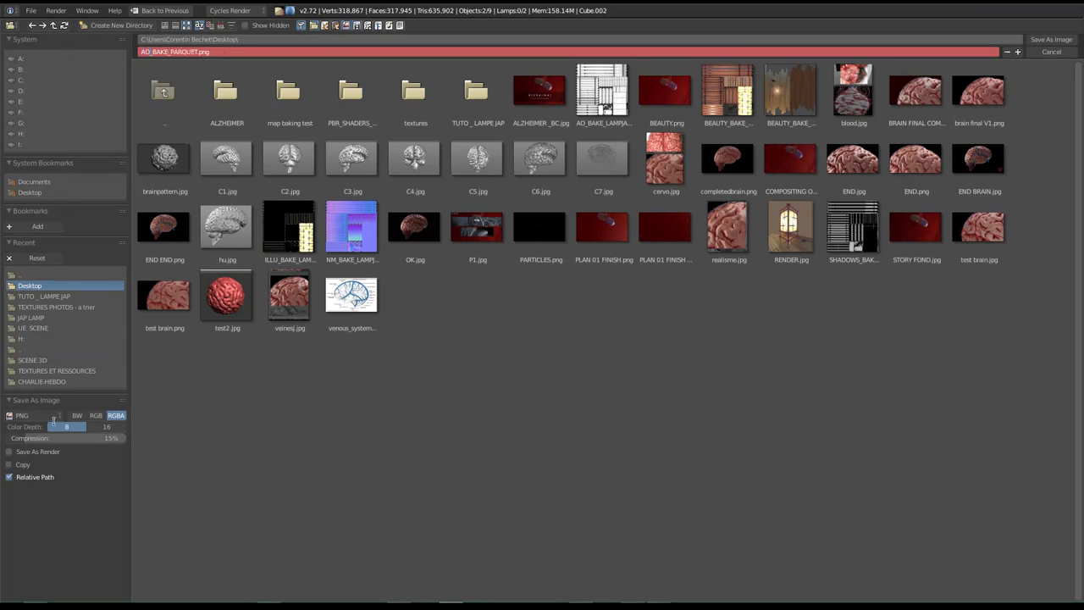
key("Return")
left_click_drag(68, 439, 15, 439)
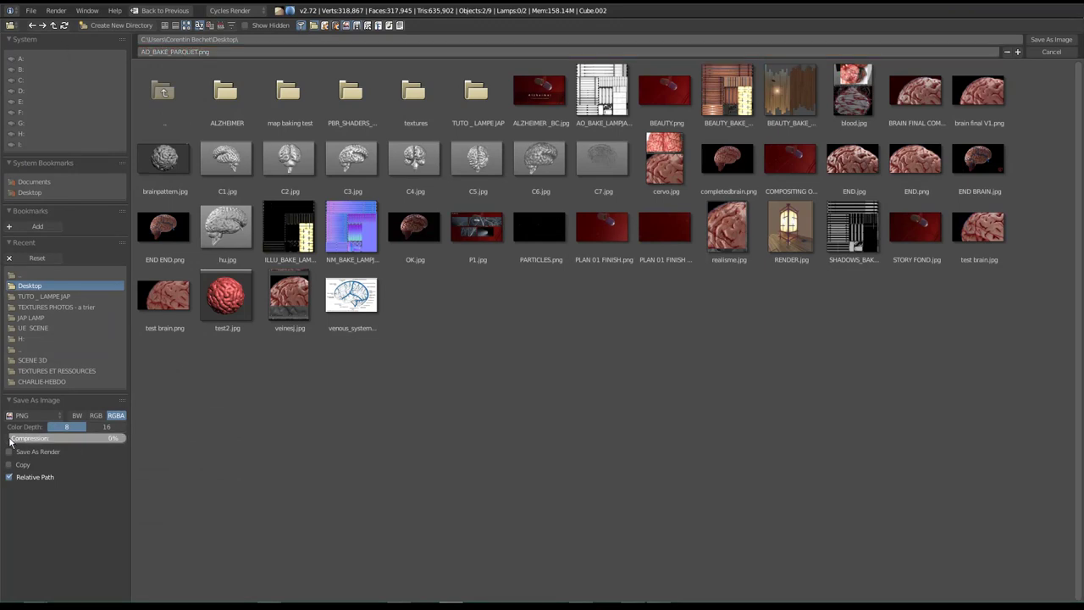
left_click(1049, 40)
middle_click_drag(685, 335, 681, 313)
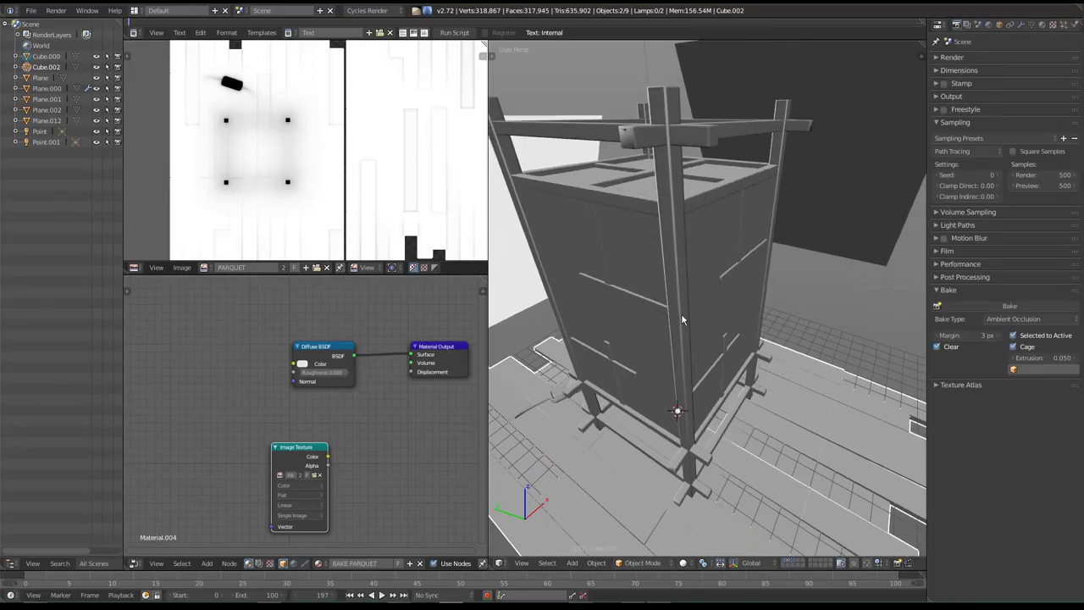
Bake Shadow type onto the parquet and check the result in the enlarged image editor.
left_click(1013, 321)
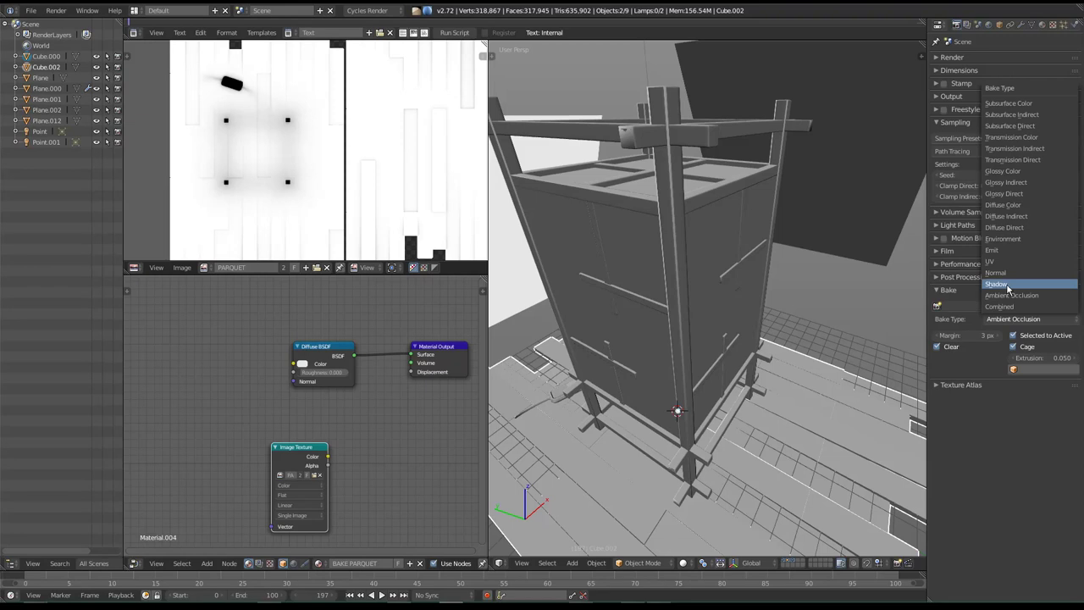
left_click(1007, 289)
mouse_move(711, 380)
middle_mouse_down()
mouse_move(709, 335)
mouse_move(716, 398)
middle_mouse_up()
scroll(715, 398, "down", 3)
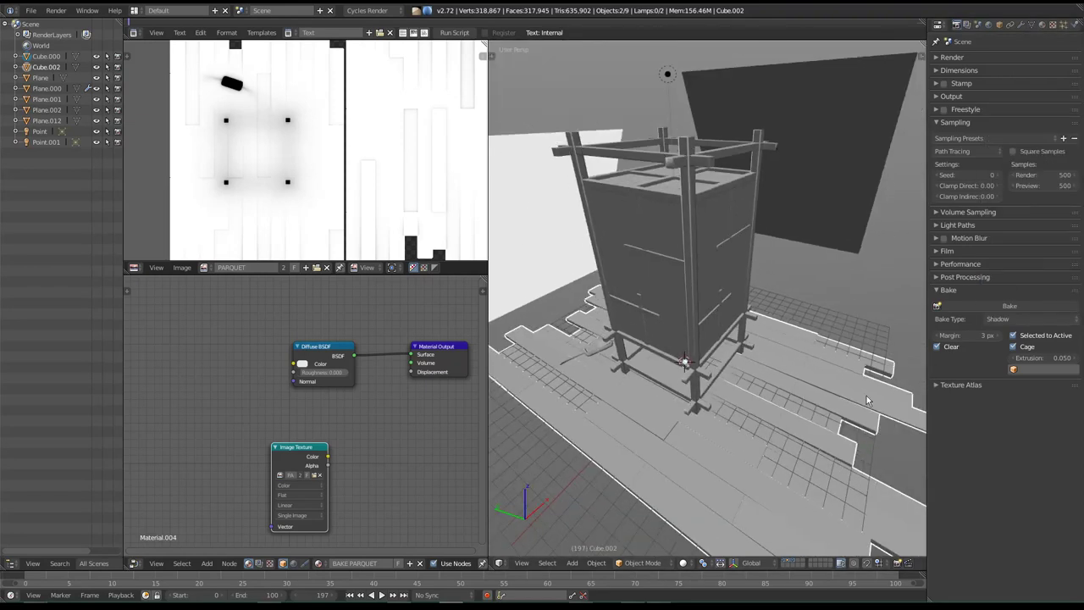
left_click(1020, 308)
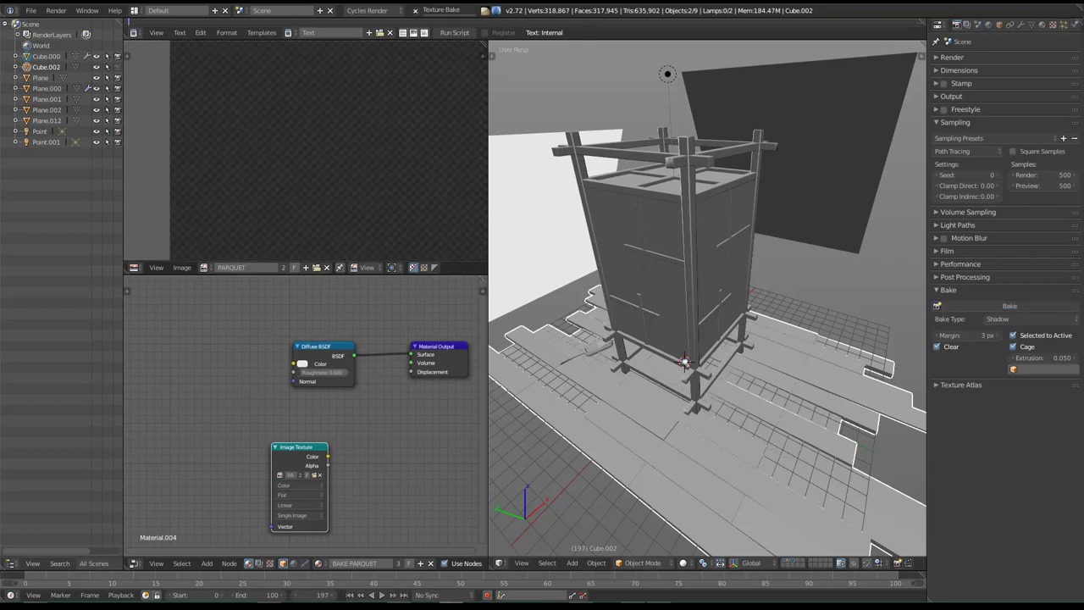
scroll(260, 212, "up", 2)
key("shift+space")
scroll(332, 199, "up", 2)
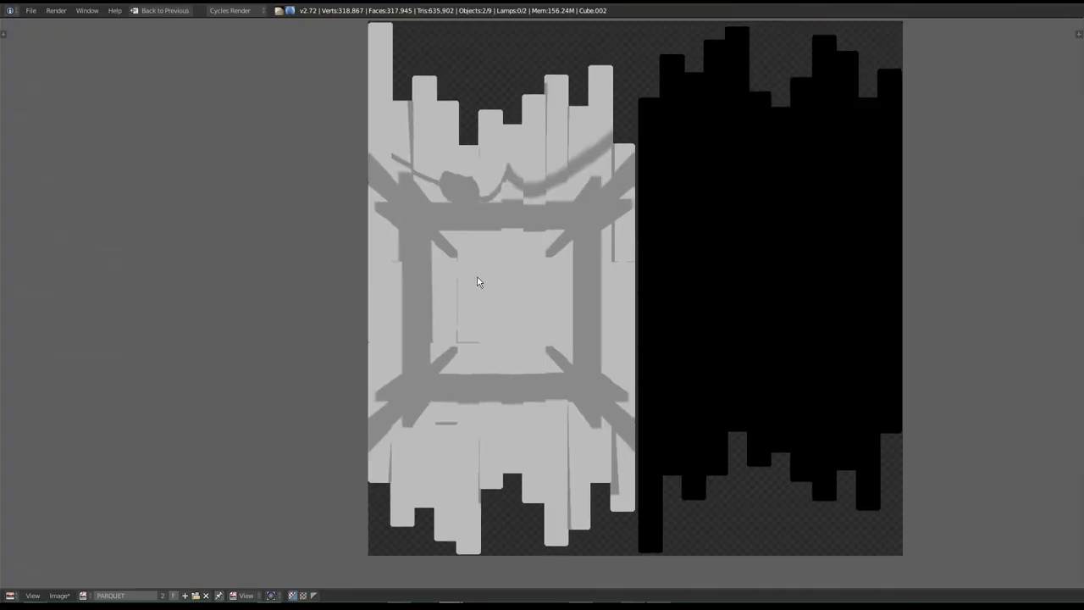
scroll(477, 282, "up", 2)
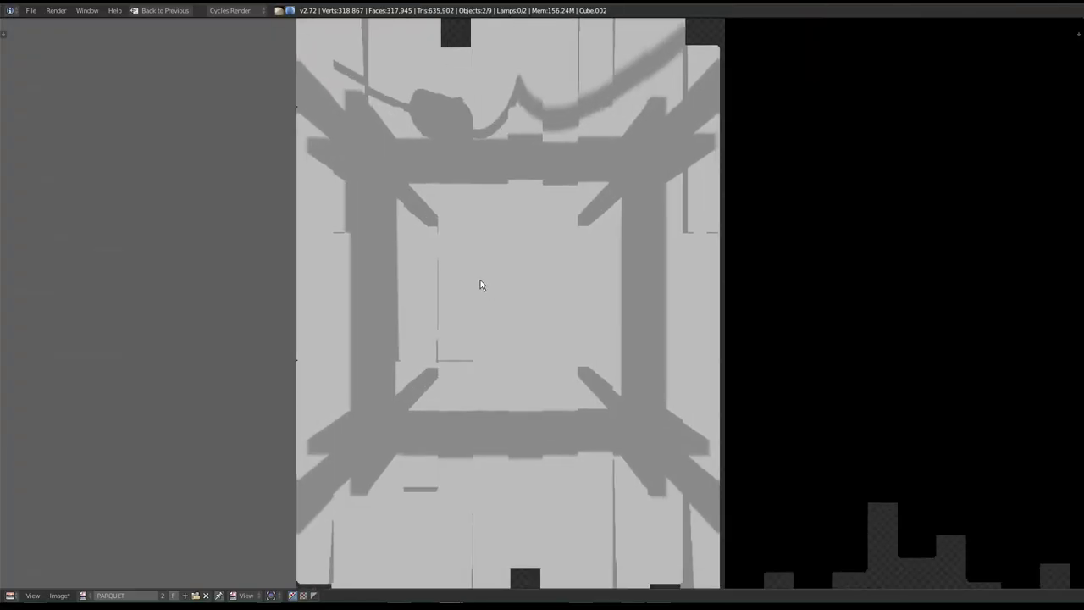
key("shift+space")
scroll(331, 161, "up", 2)
scroll(328, 161, "up", 2)
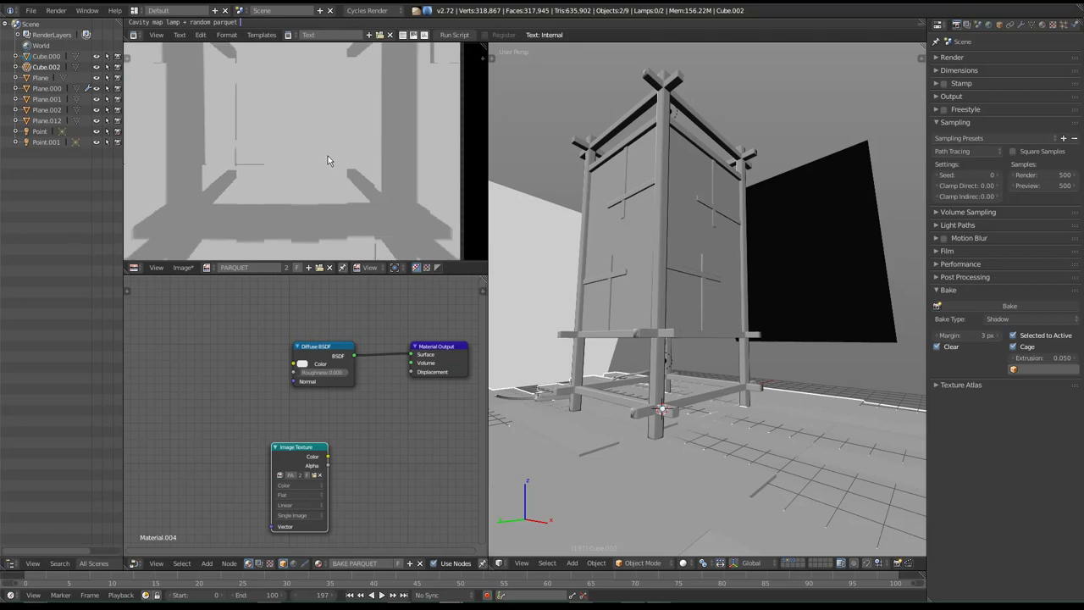
Save the shadow bake as SHADOWS_BAKE_PARQUET.png with 0% PNG compression.
key("F3")
left_click(156, 53)
key("BackSpace")
key("BackSpace")
type("SHADOWS_BAKE_PARQUET.png")
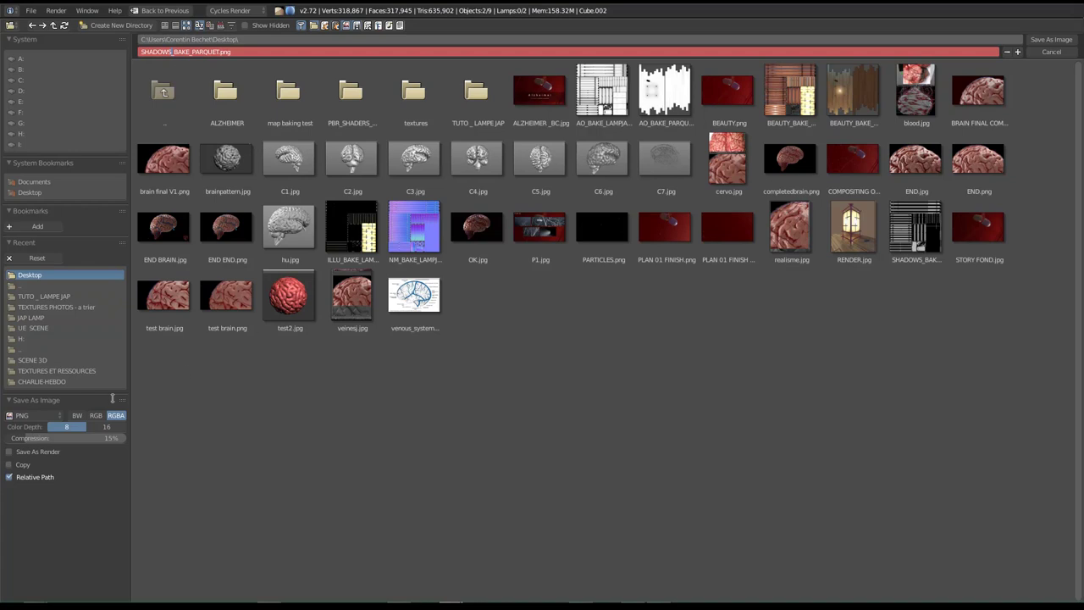
left_click(95, 440)
left_click_drag(95, 440, 12, 444)
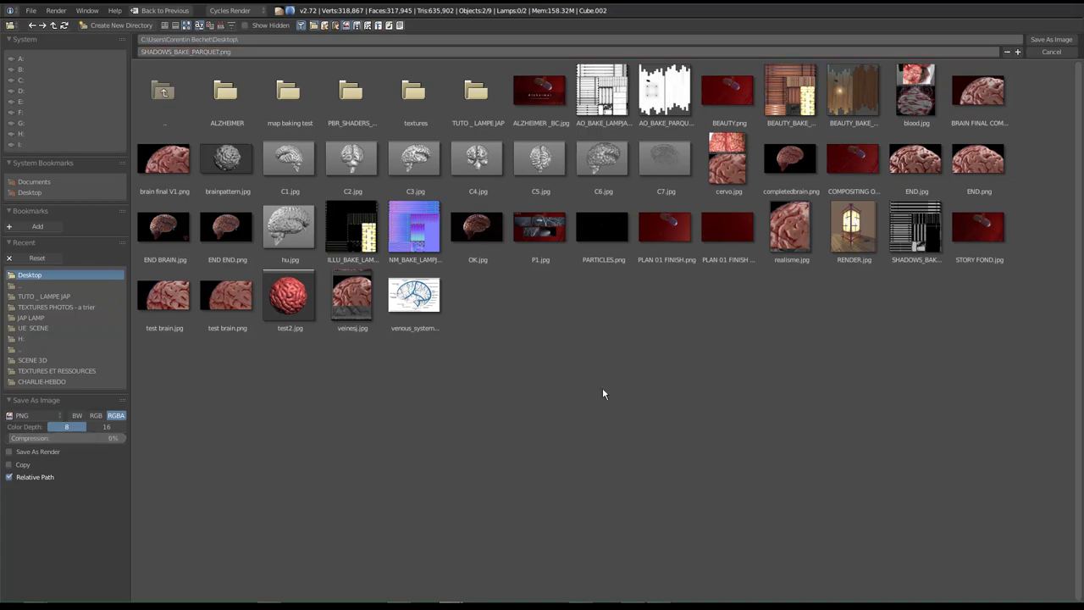
left_click(1050, 39)
mouse_move(682, 331)
middle_mouse_down()
mouse_move(662, 341)
mouse_move(667, 320)
middle_mouse_up()
scroll(679, 341, "up", 2)
middle_click_drag(687, 360, 712, 353)
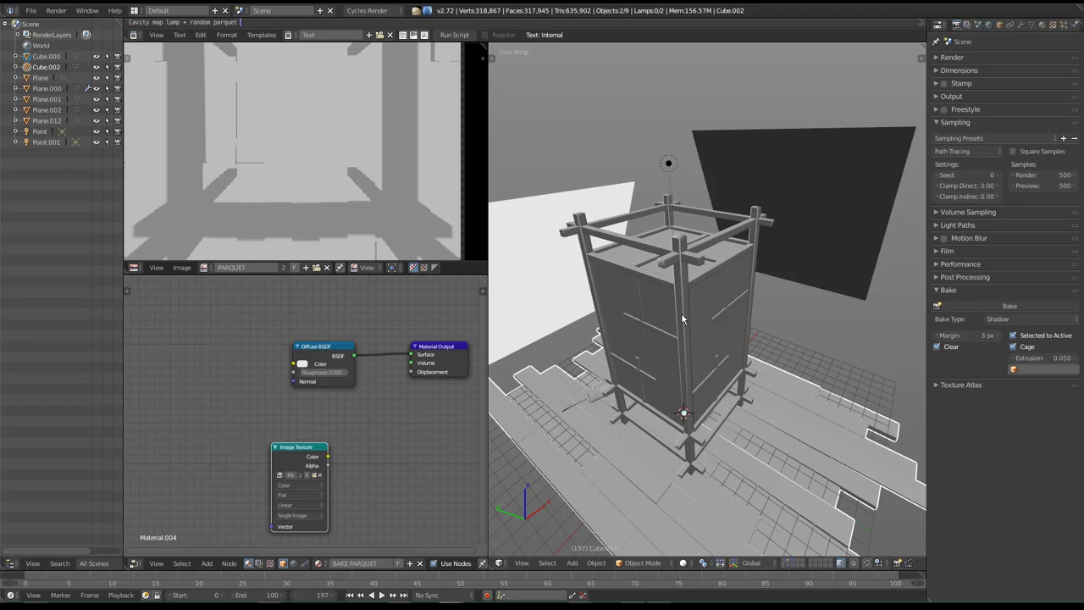
scroll(692, 337, "up", 1)
scroll(690, 343, "up", 1)
scroll(691, 346, "up", 1)
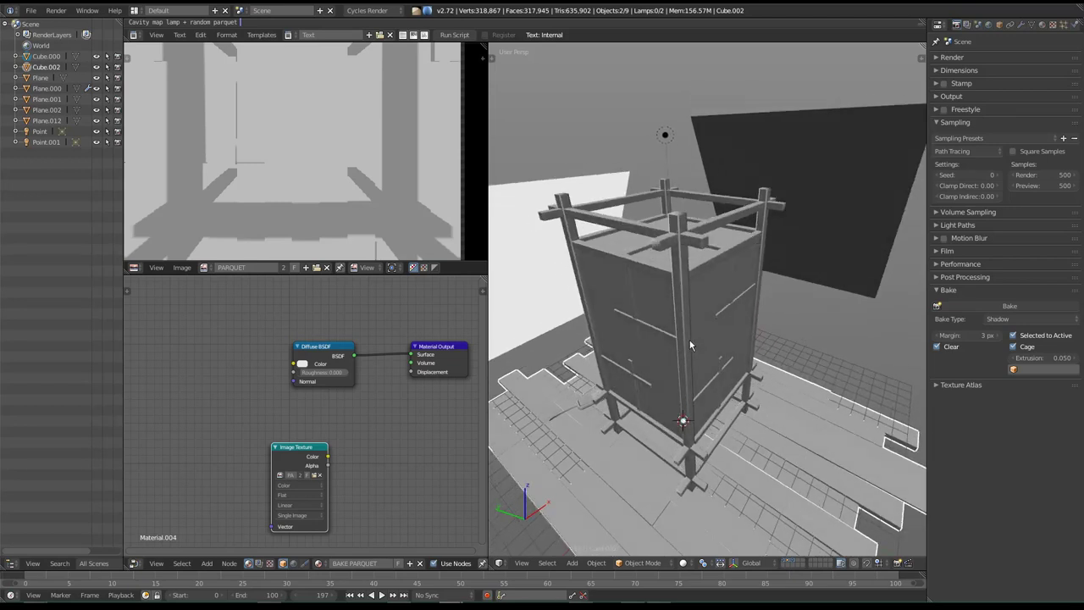
middle_click_drag(695, 335, 698, 356)
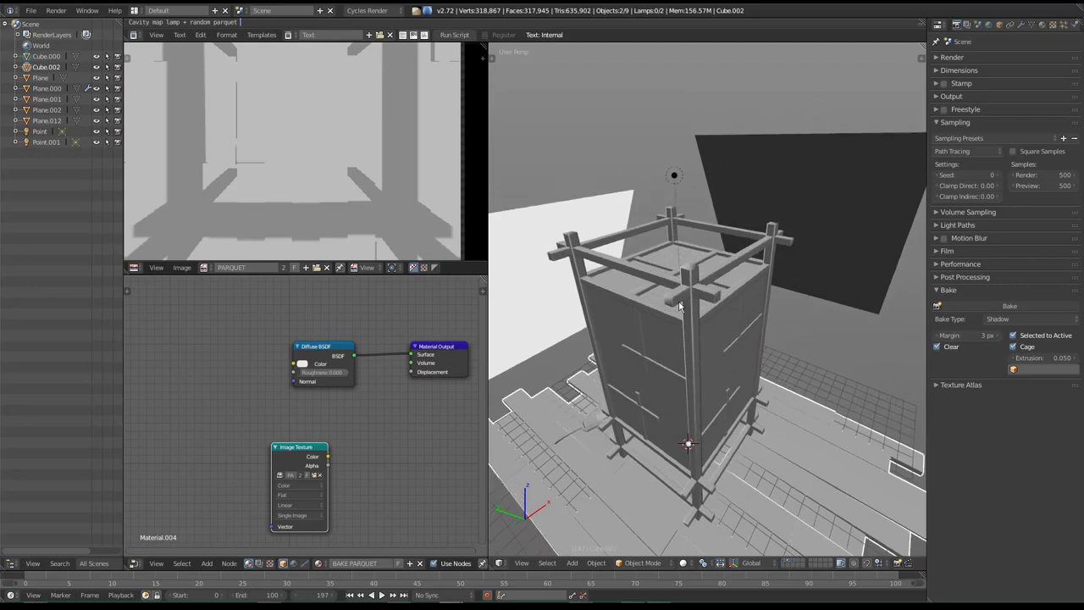
mouse_move(638, 479)
middle_mouse_down()
mouse_move(629, 411)
mouse_move(669, 416)
middle_mouse_up()
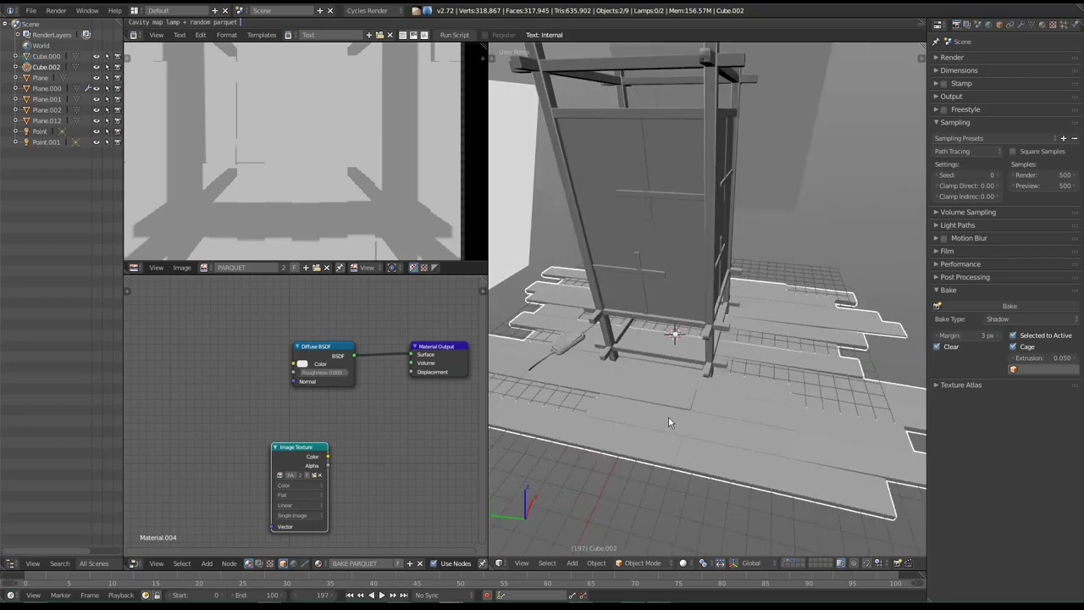
mouse_move(752, 394)
middle_mouse_down()
mouse_move(709, 413)
mouse_move(703, 372)
mouse_move(686, 410)
middle_mouse_up()
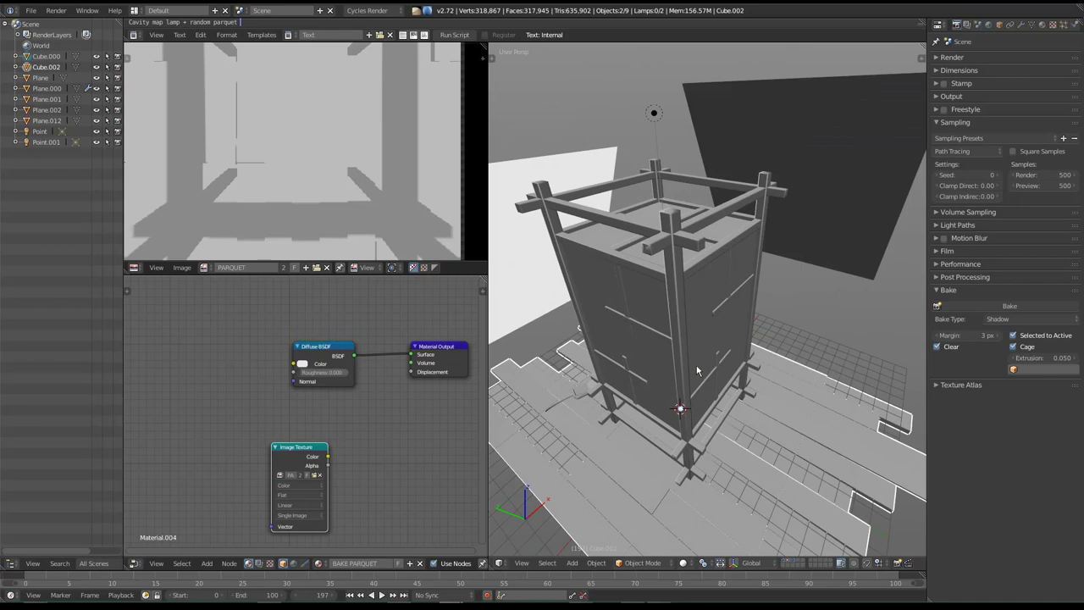
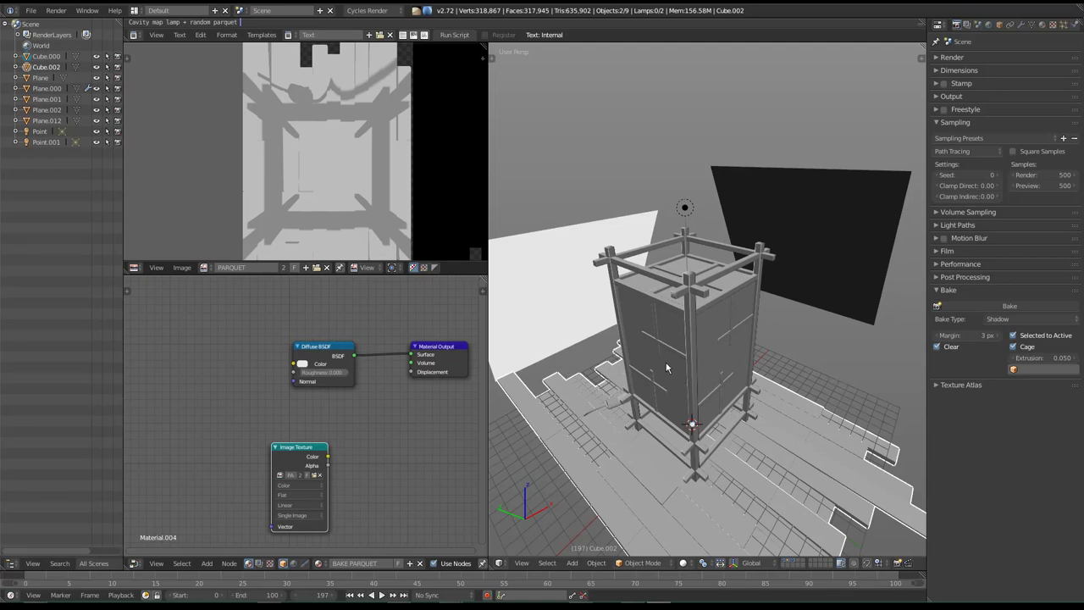
Select the lamp's outer mesh Plane.000, leaving it in its original position.
mouse_move(682, 386)
middle_mouse_down()
mouse_move(695, 371)
mouse_move(682, 387)
middle_mouse_up()
right_click(700, 315)
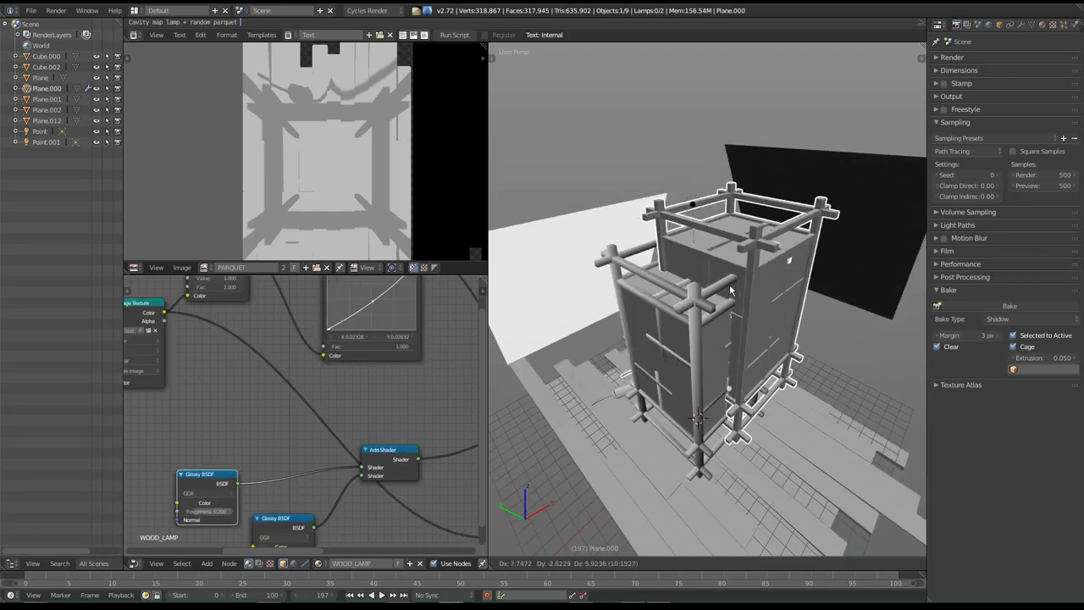
right_click(695, 304)
key("Escape")
right_click(706, 342)
right_click(675, 316)
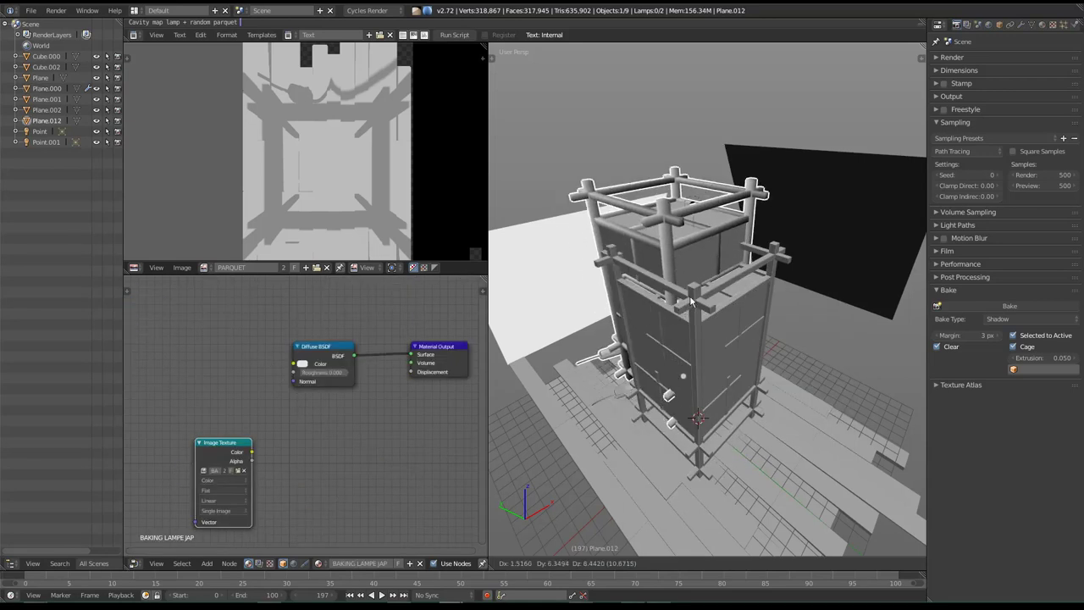
right_click_drag(699, 324, 691, 290)
key("Escape")
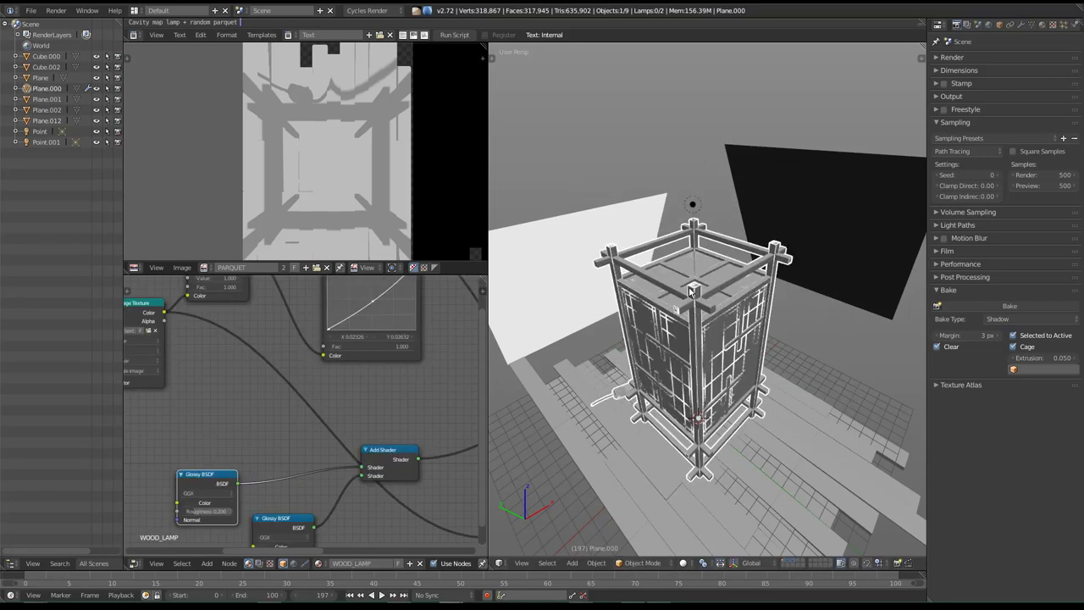
Hide every other object with Shift+H and enter Edit Mode on the lamp mesh.
key("shift+h")
mouse_move(668, 376)
middle_mouse_down()
mouse_move(676, 319)
mouse_move(689, 336)
middle_mouse_up()
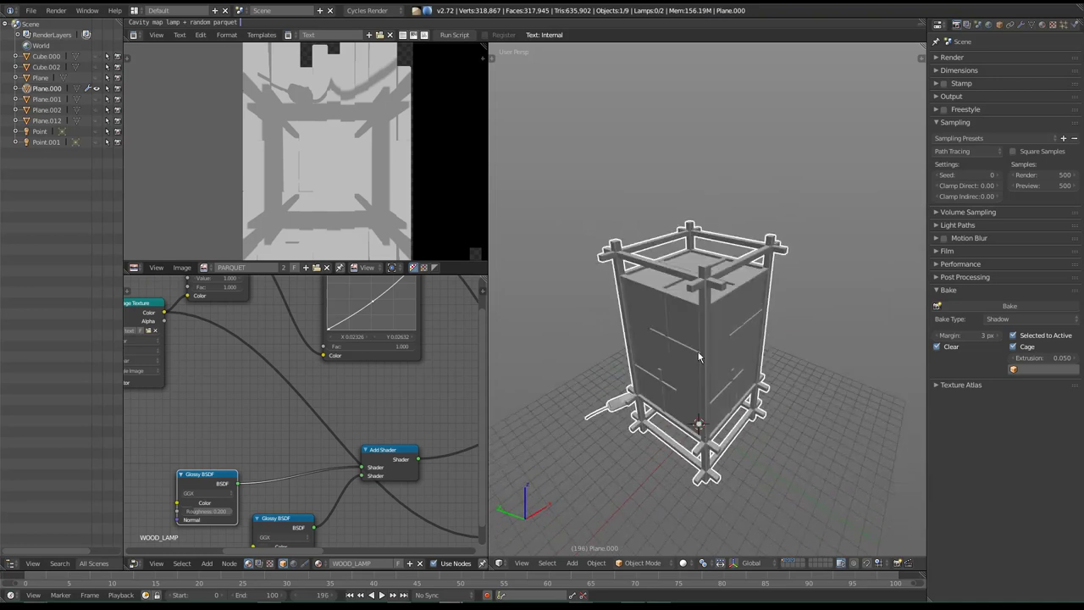
key("Tab")
key("a")
mouse_move(686, 322)
middle_mouse_down()
mouse_move(648, 311)
mouse_move(645, 377)
mouse_move(774, 380)
middle_mouse_up()
Select the lamp's panel faces plus all linked faces and delete them.
right_click(648, 377, "shift")
right_click(632, 331, "shift")
middle_click_drag(649, 424, 651, 344)
right_click(688, 426, "shift")
middle_click_drag(688, 426, 756, 346)
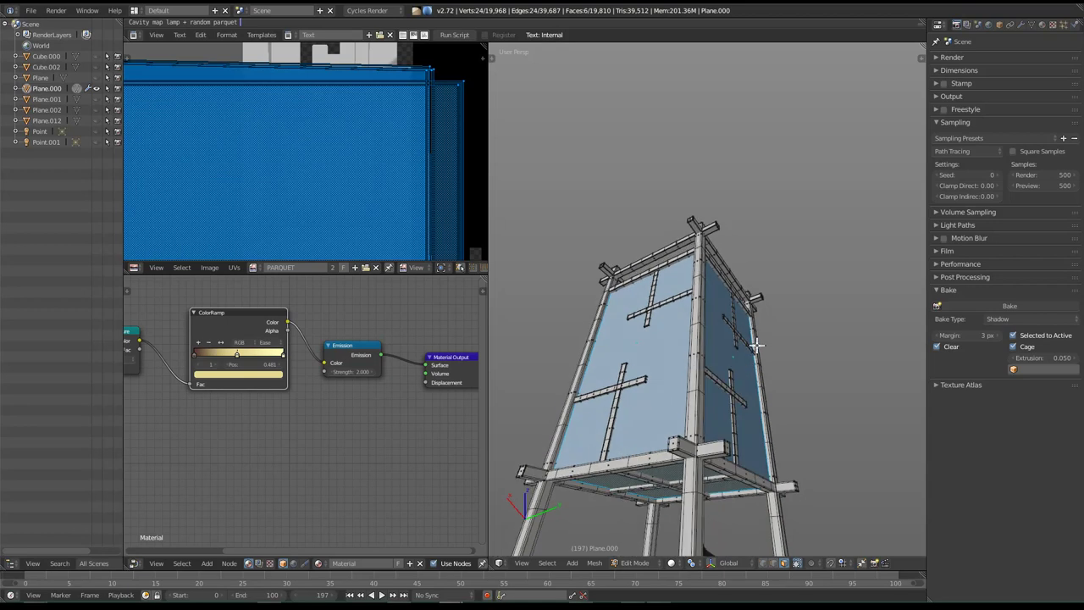
key("l")
key("x")
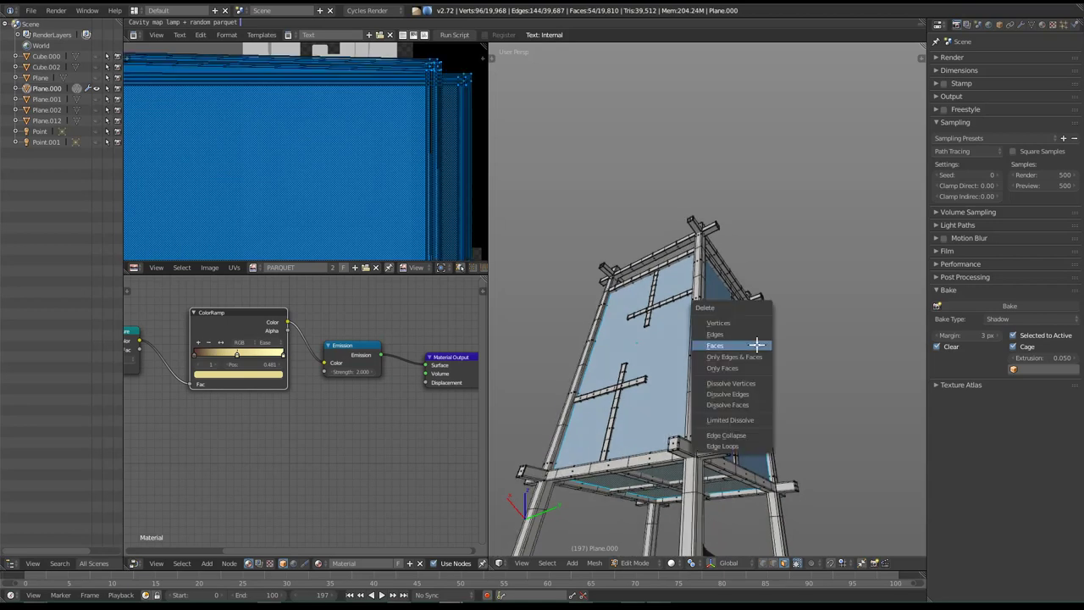
left_click(715, 346)
Return the remaining wooden frame to Object Mode.
mouse_move(756, 345)
middle_mouse_down()
mouse_move(786, 331)
mouse_move(779, 381)
mouse_move(666, 421)
mouse_move(671, 399)
middle_mouse_up()
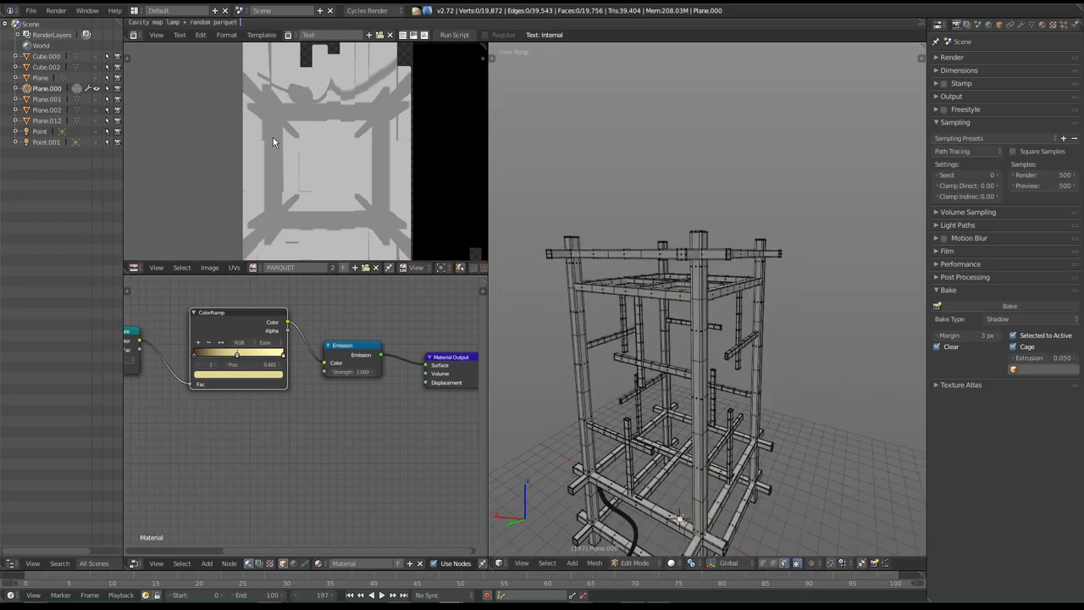
mouse_move(654, 297)
middle_mouse_down()
mouse_move(650, 360)
mouse_move(674, 392)
middle_mouse_up()
key("Tab")
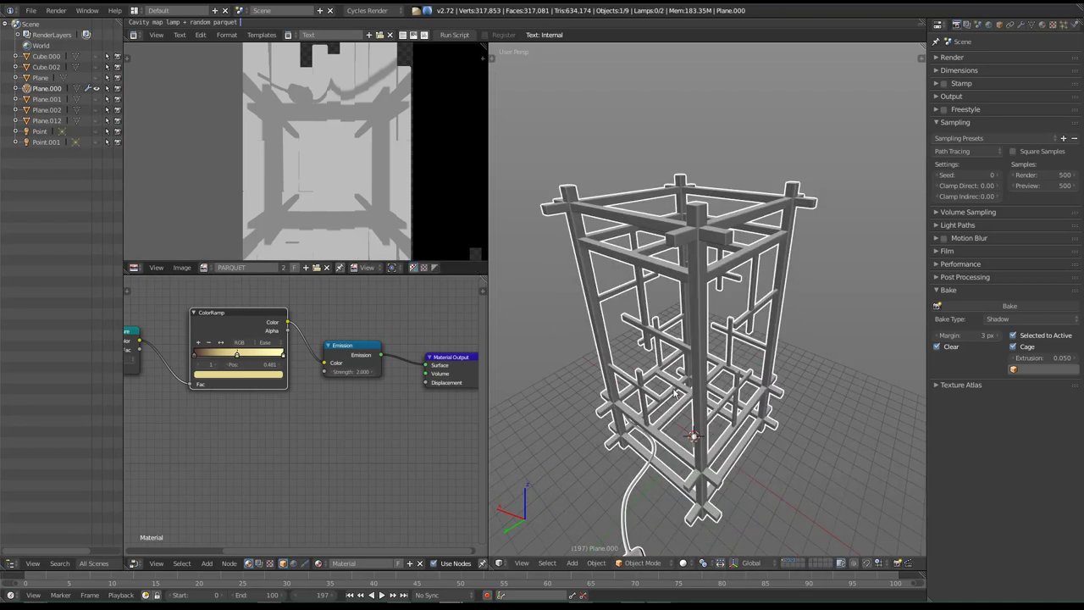
mouse_move(668, 470)
middle_mouse_down()
mouse_move(665, 431)
mouse_move(669, 444)
middle_mouse_up()
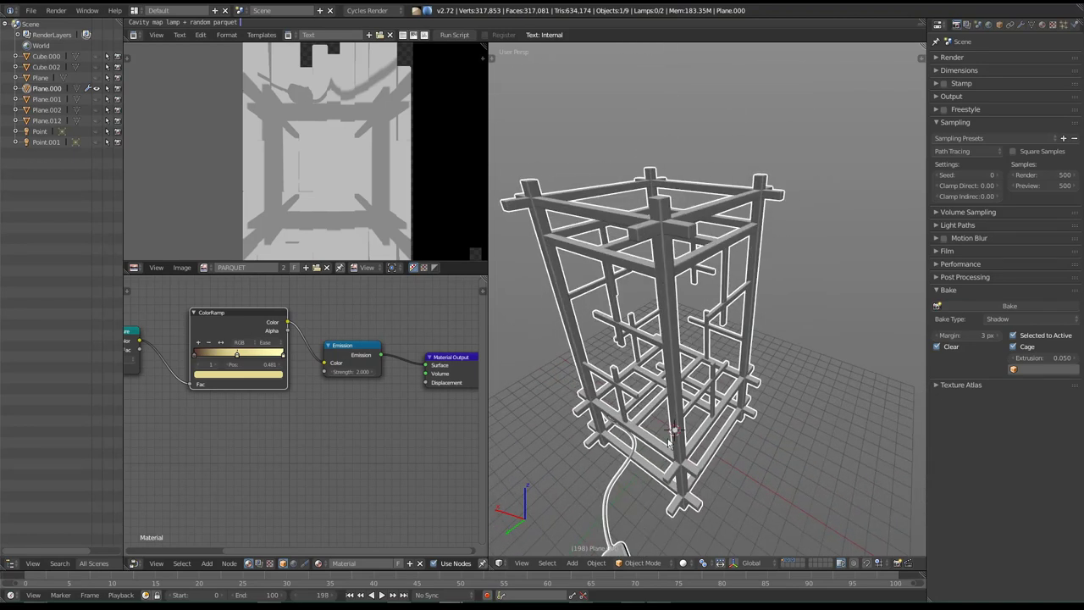
Switch to Vertex Paint mode and apply Paint > Dirty Vertex Colors to the frame.
left_click(639, 565)
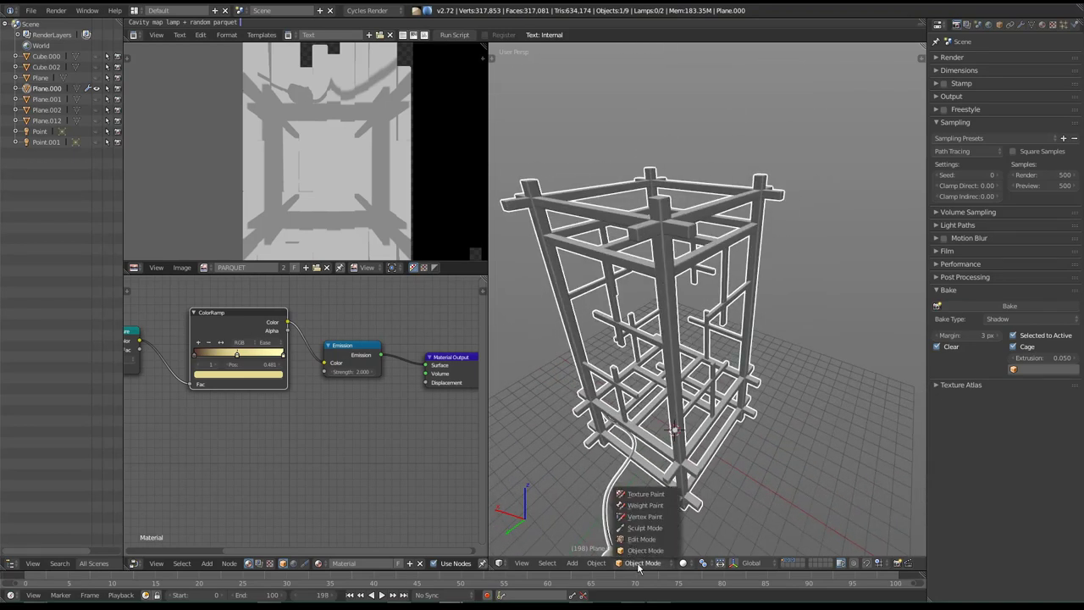
left_click(633, 518)
mouse_move(637, 524)
middle_mouse_down()
mouse_move(593, 515)
mouse_move(580, 552)
middle_mouse_up()
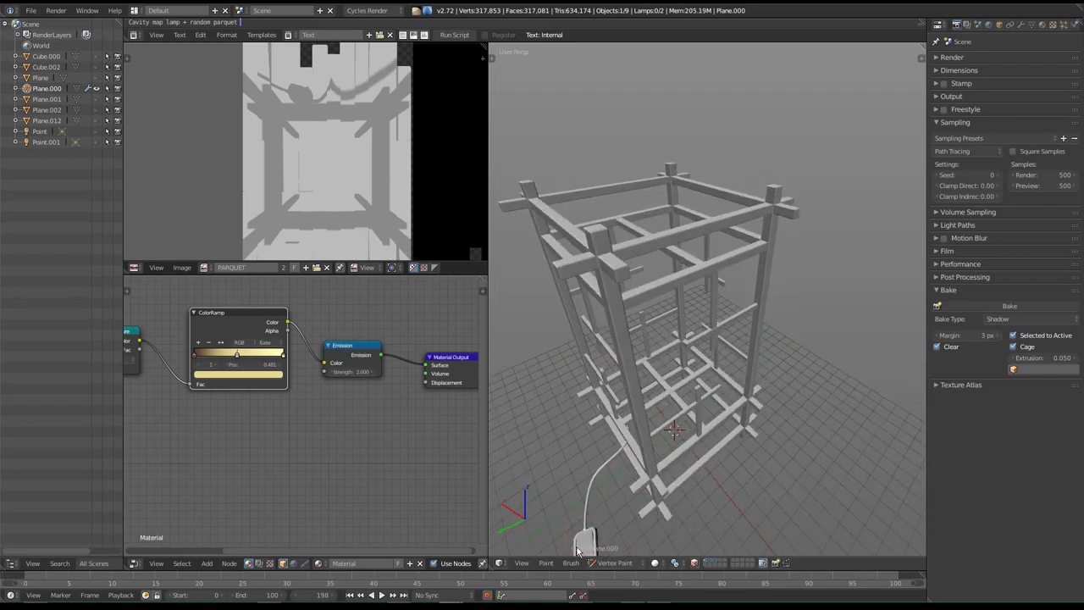
left_click(549, 563)
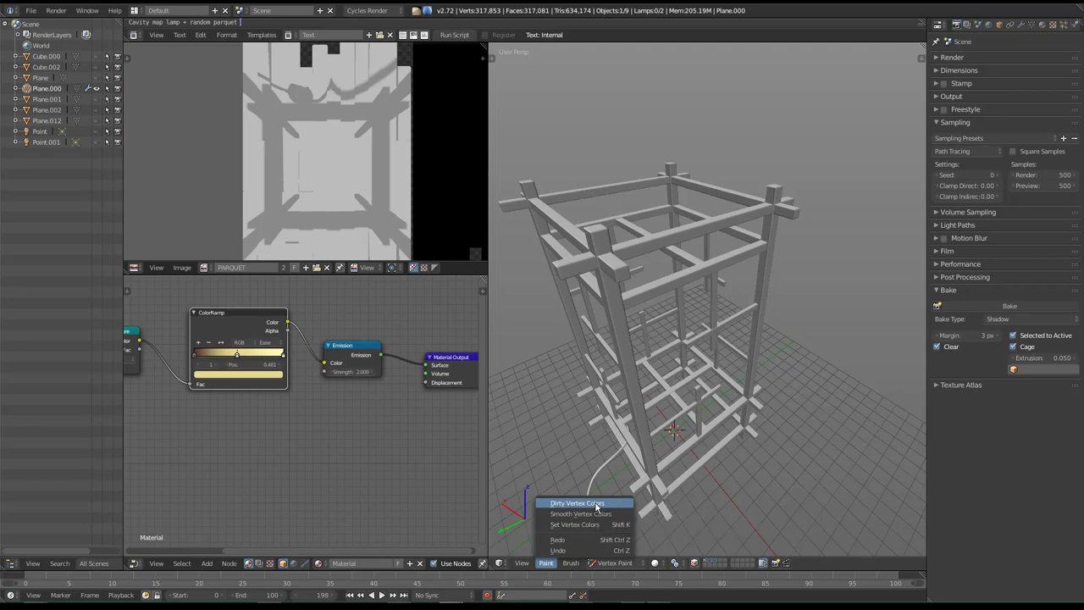
left_click(596, 506)
Orbit and zoom around the frame and cable box to inspect the darkened shading.
mouse_move(645, 426)
middle_mouse_down()
mouse_move(777, 423)
mouse_move(669, 384)
mouse_move(684, 370)
middle_mouse_up()
scroll(677, 398, "up", 3)
scroll(686, 410, "up", 2)
scroll(685, 410, "down", 4)
scroll(686, 381, "up", 2)
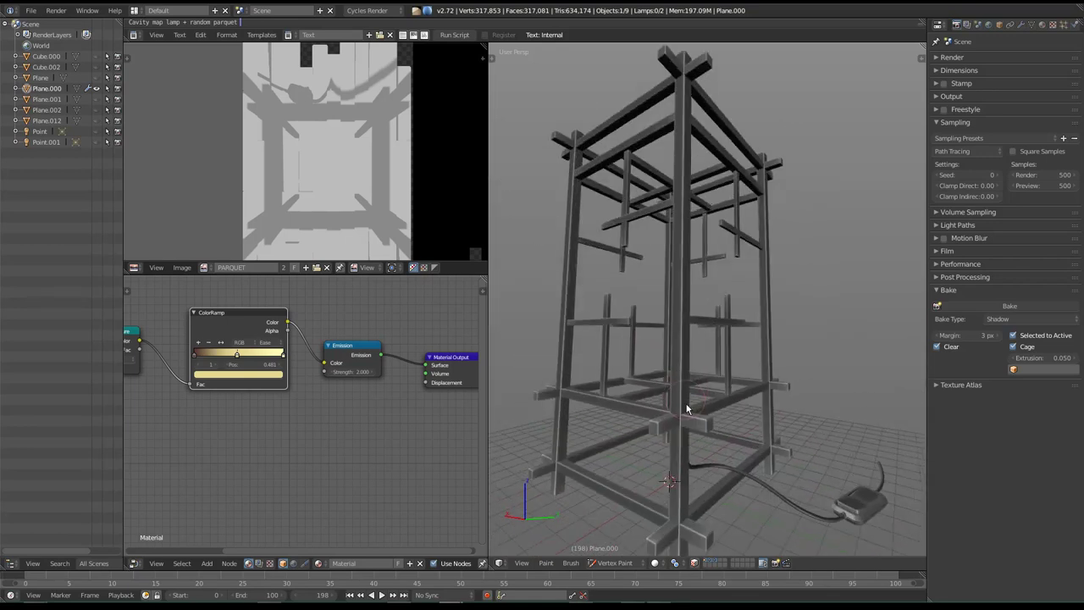
scroll(691, 408, "up", 2)
mouse_move(695, 420)
middle_mouse_down()
mouse_move(769, 415)
mouse_move(615, 416)
mouse_move(669, 404)
mouse_move(651, 434)
mouse_move(623, 420)
mouse_move(610, 447)
middle_mouse_up()
scroll(668, 404, "up", 1)
scroll(651, 435, "up", 1)
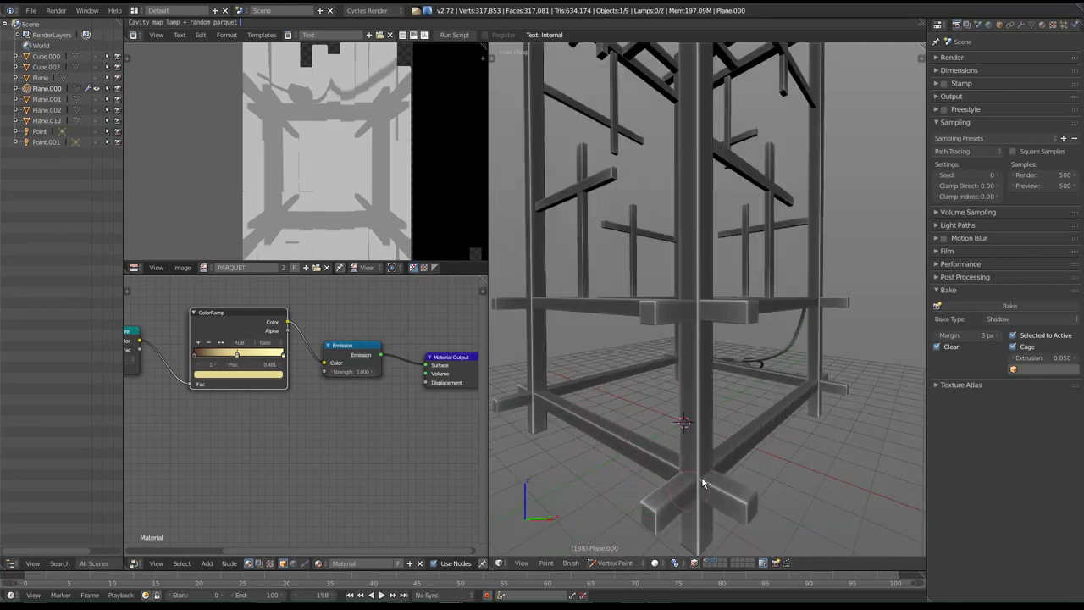
mouse_move(683, 428)
middle_mouse_down()
mouse_move(660, 381)
mouse_move(672, 387)
mouse_move(624, 376)
mouse_move(677, 402)
mouse_move(687, 374)
mouse_move(647, 394)
mouse_move(643, 418)
mouse_move(740, 428)
mouse_move(571, 380)
middle_mouse_up()
scroll(623, 372, "down", 5)
scroll(571, 380, "up", 2)
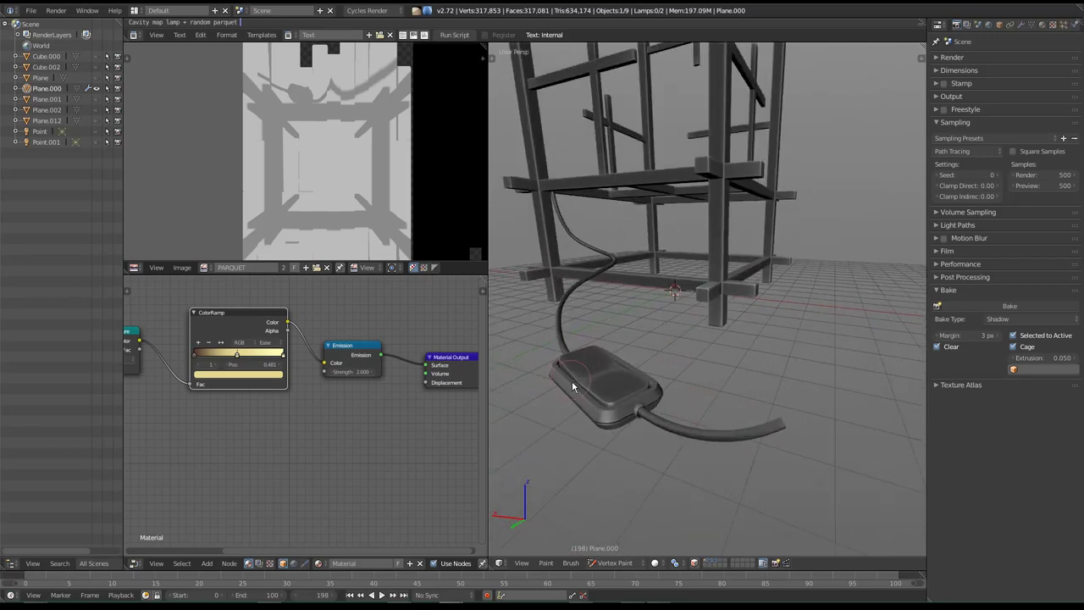
scroll(572, 380, "up", 2)
scroll(647, 403, "up", 2)
mouse_move(684, 410)
middle_mouse_down()
mouse_move(664, 387)
mouse_move(686, 426)
mouse_move(725, 413)
mouse_move(719, 357)
mouse_move(711, 417)
mouse_move(695, 324)
mouse_move(711, 326)
middle_mouse_up()
scroll(711, 416, "down", 5)
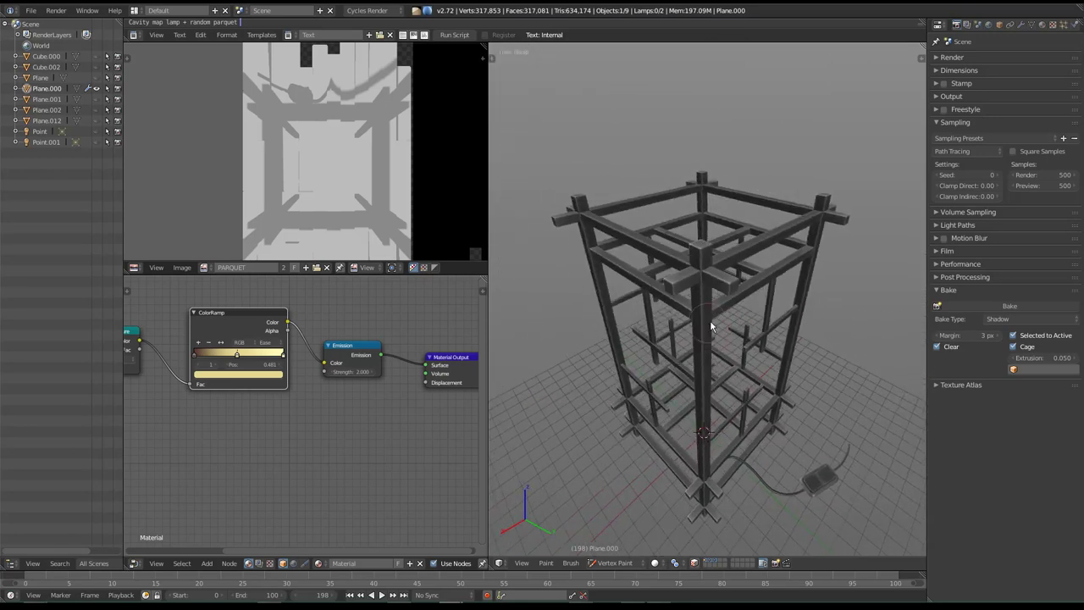
Remove all four material slots from the lamp frame in the Material tab.
left_click(1042, 25)
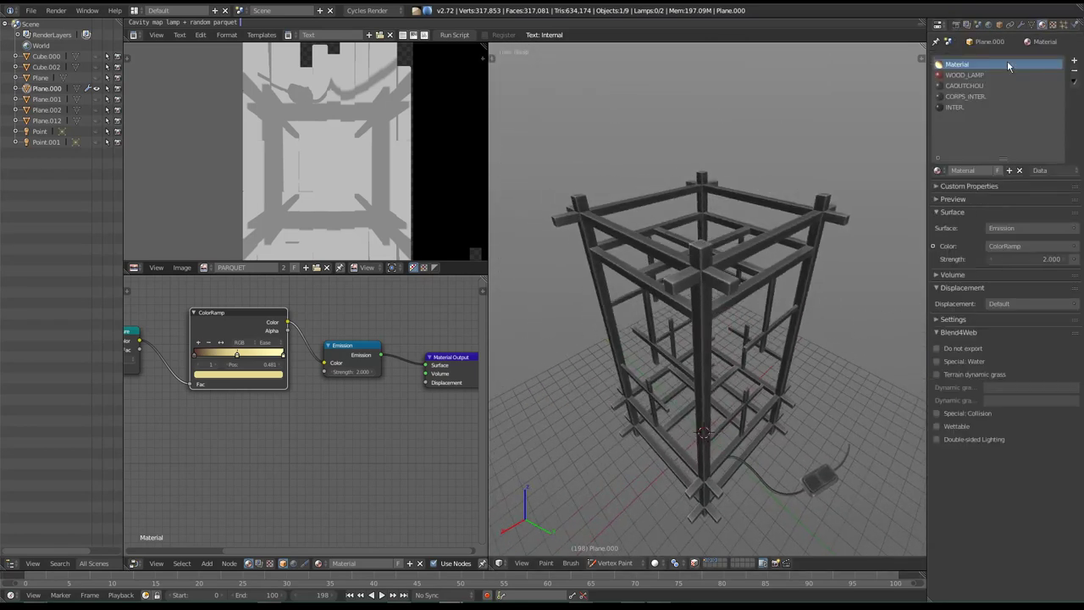
left_click(1076, 74)
left_click(1075, 74)
left_click(1075, 73)
left_click(1075, 74)
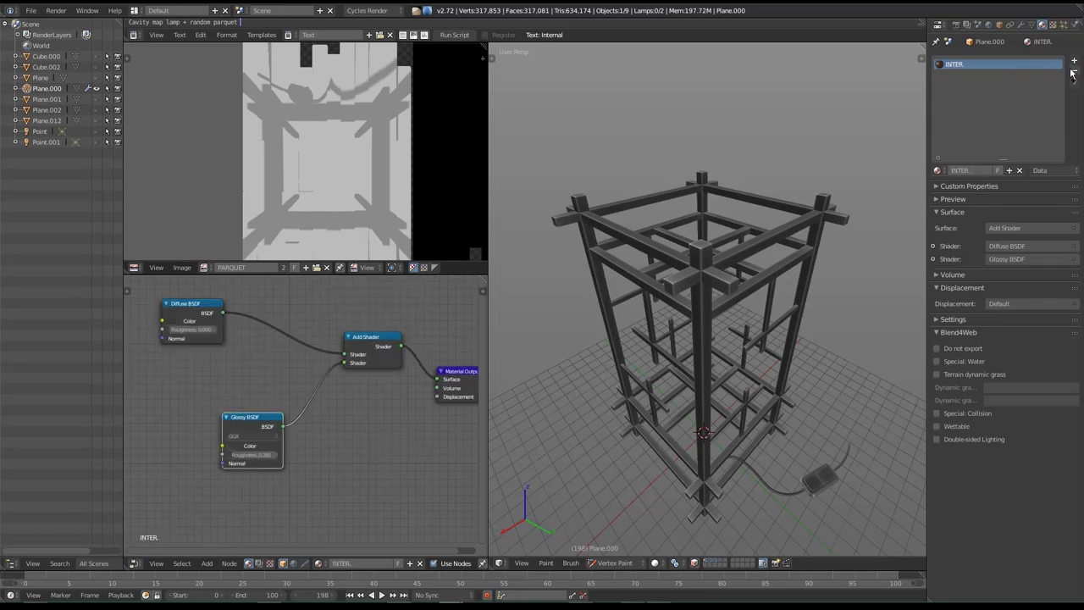
left_click(1075, 73)
middle_click_drag(693, 397, 584, 542)
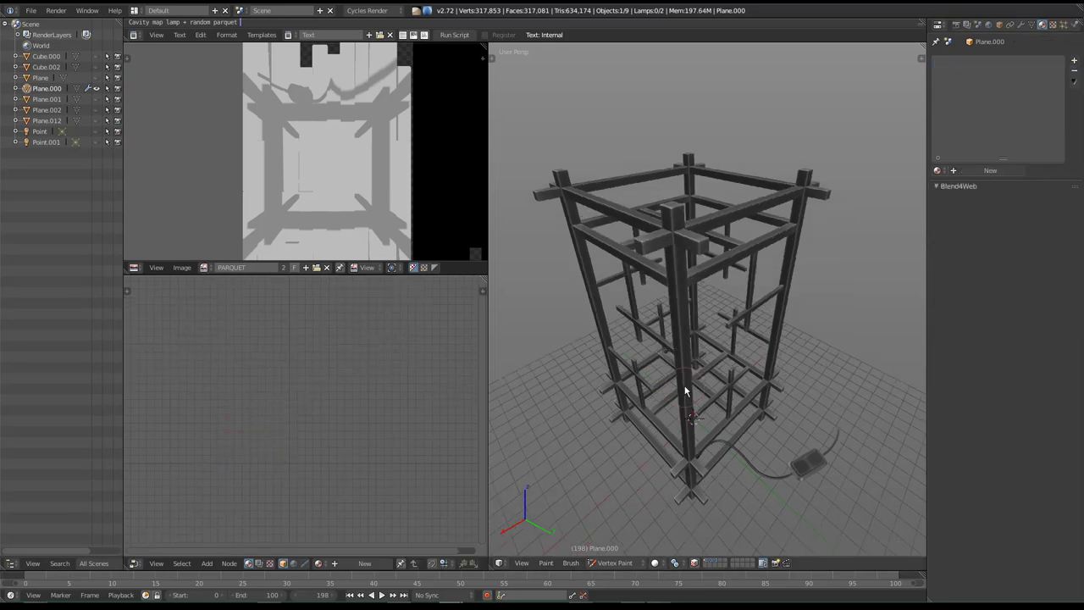
Set flat white vertex colours, reapply Dirty Vertex Colors, and add a new material.
left_click(547, 563)
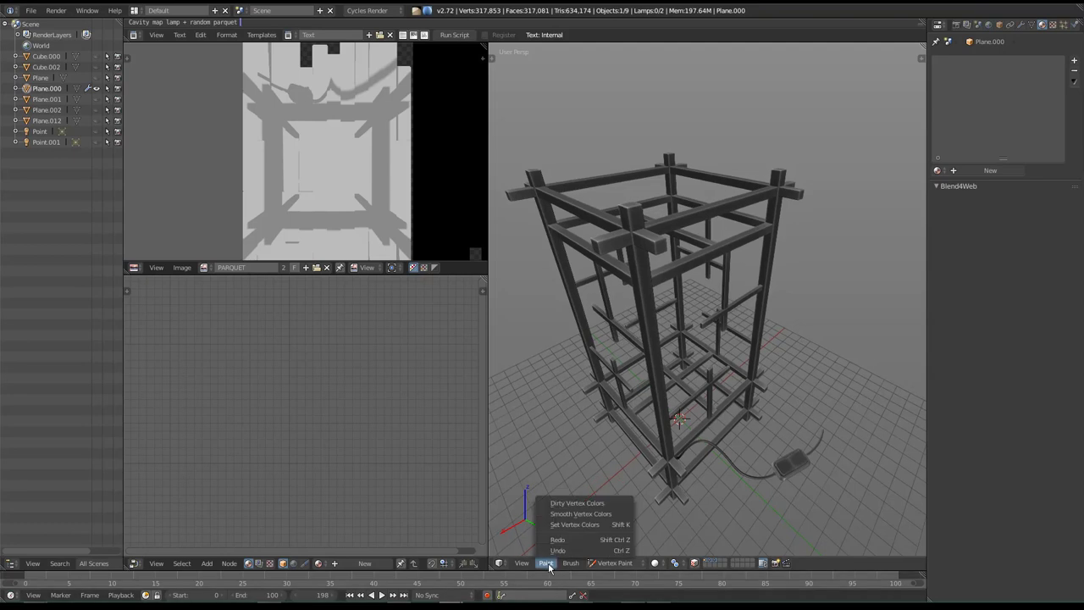
left_click(570, 563)
left_click(544, 563)
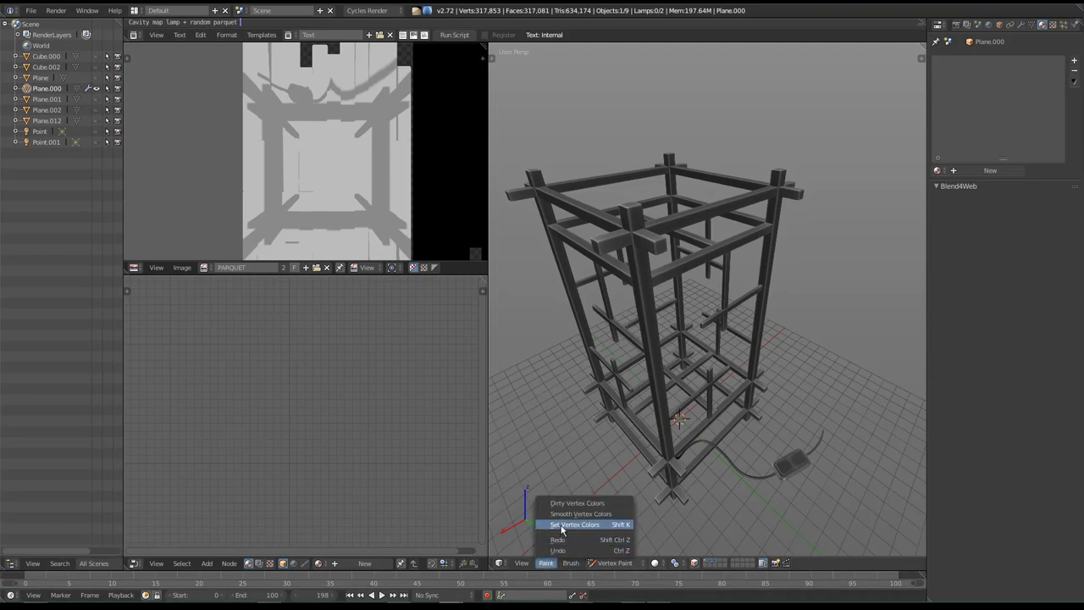
left_click(563, 525)
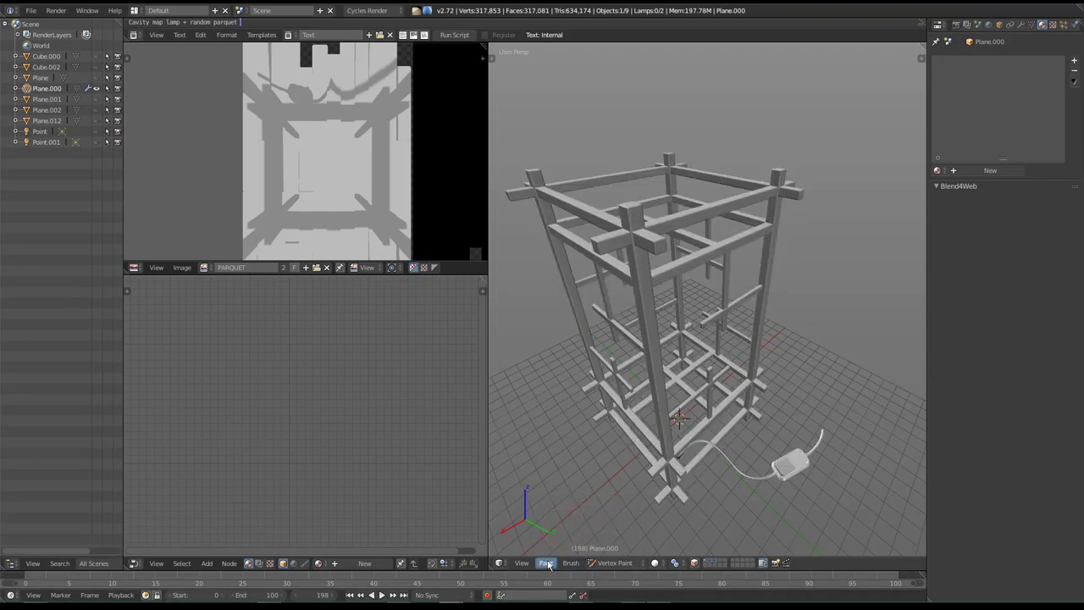
left_click(546, 563)
left_click(552, 539)
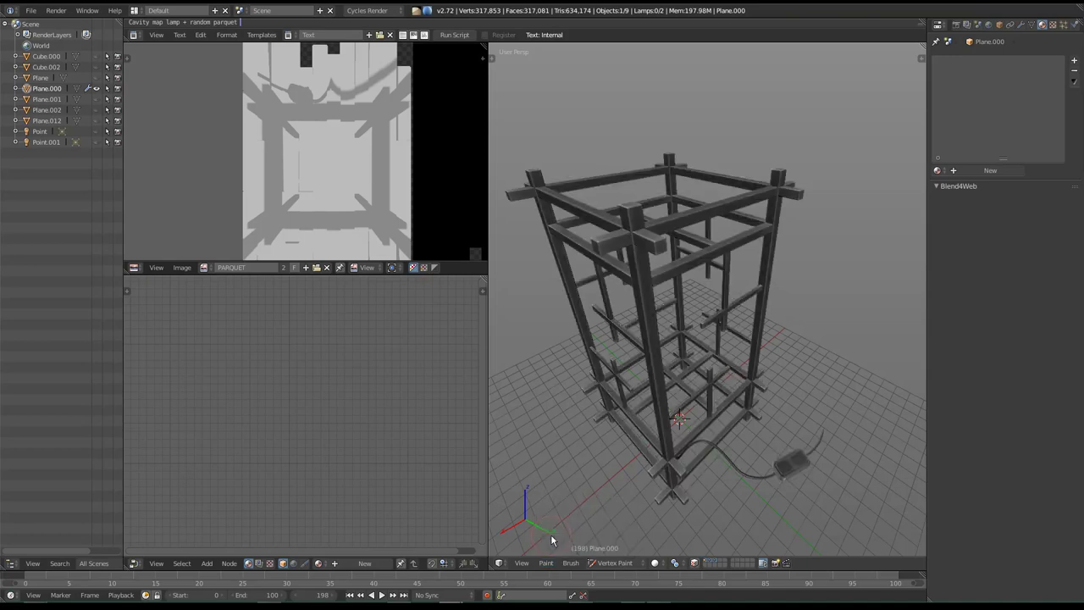
middle_click_drag(629, 447, 610, 407)
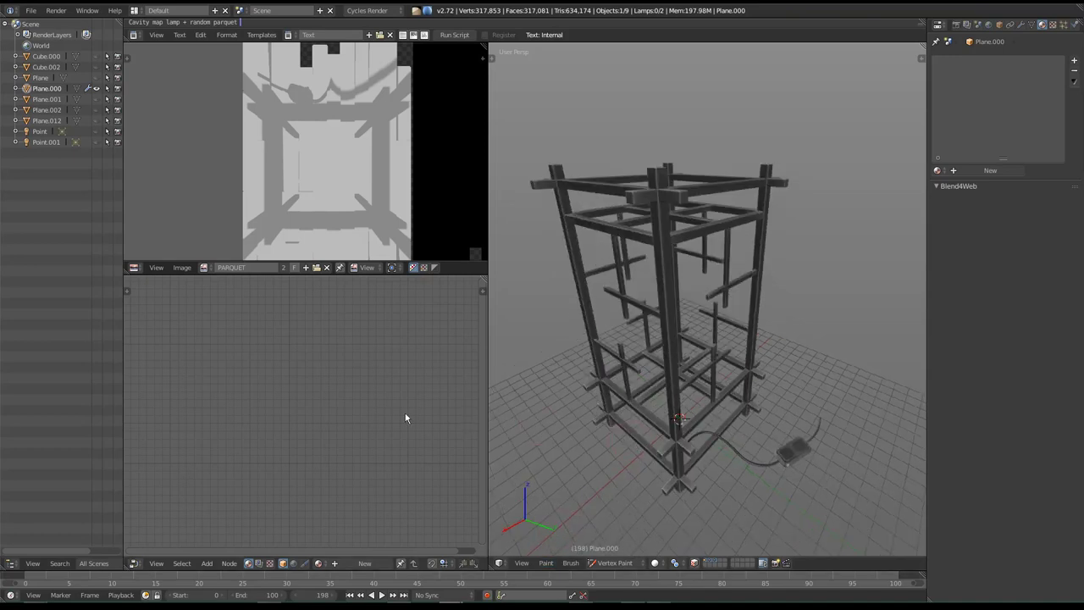
left_click(990, 171)
Rearrange the nodes, add a Mix Shader, and delete the Diffuse BSDF node.
key("Home")
left_click_drag(322, 352, 272, 395)
left_click_drag(423, 341, 449, 326)
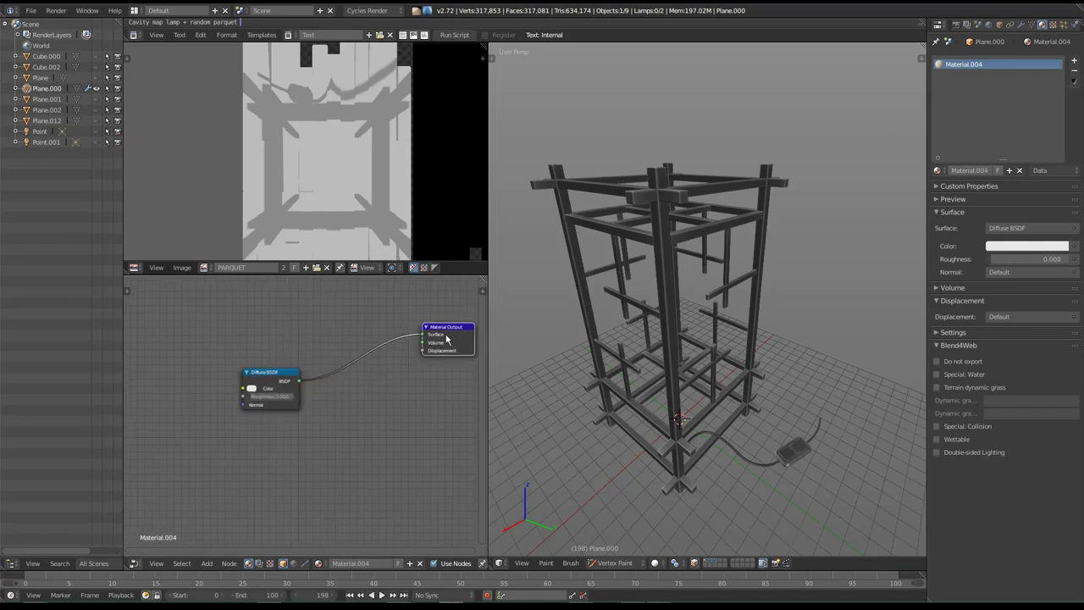
left_click_drag(258, 396, 219, 398)
mouse_move(314, 375)
middle_mouse_down()
mouse_move(331, 413)
mouse_move(341, 401)
middle_mouse_up()
key("shift+a")
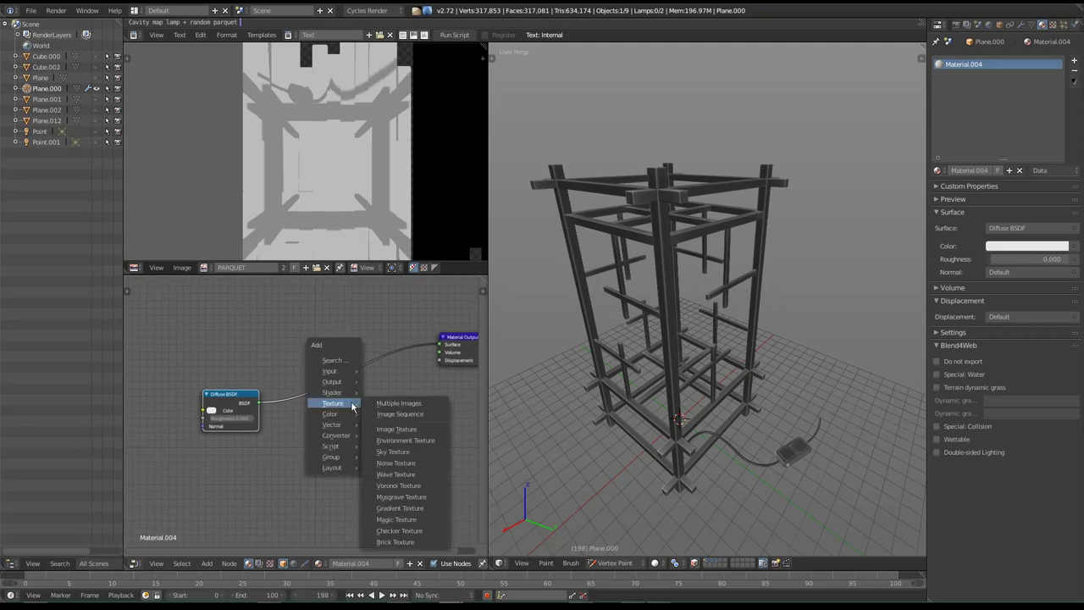
left_click(333, 360)
type("ad")
left_click(364, 368)
left_click(360, 363)
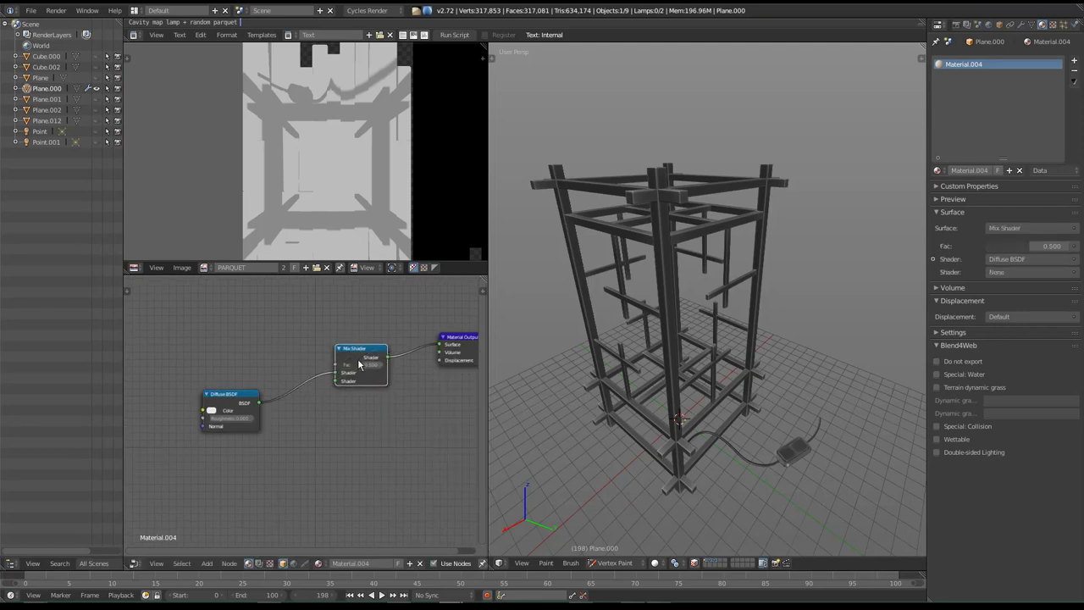
left_click(227, 396)
key("x")
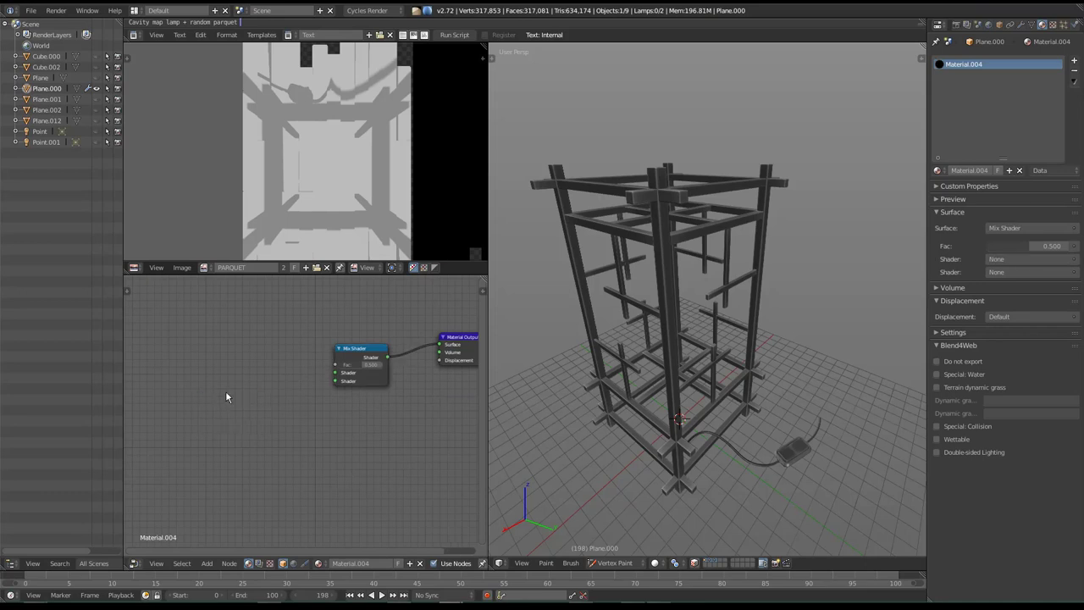
Add an Emission shader and connect it to the Mix Shader's first Shader input.
key("shift+a")
left_click(227, 393)
type("em")
key("Return")
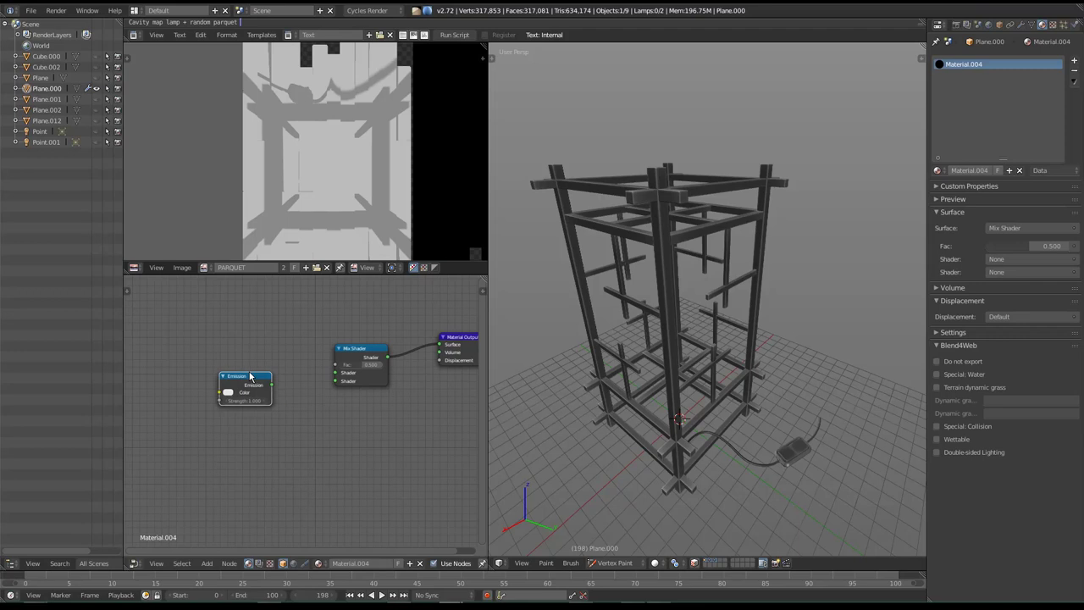
left_click_drag(271, 386, 336, 372)
left_click_drag(226, 375, 212, 356)
Duplicate the Emission, make it black, link it to Shader 2, and preview rendered.
key("shift+d")
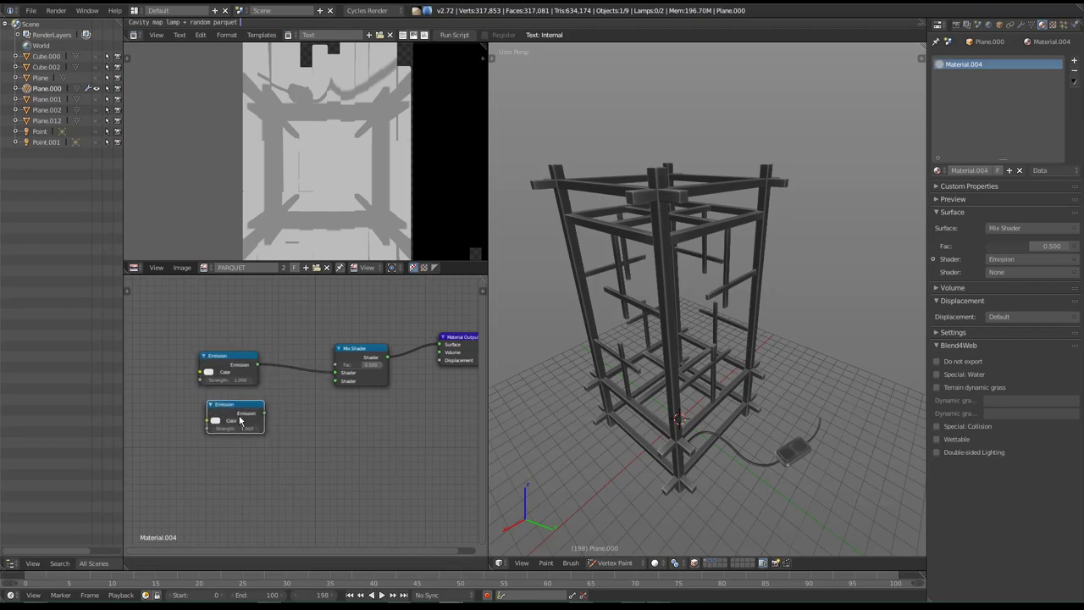
left_click(215, 422)
mouse_move(273, 320)
left_mouse_down()
mouse_move(273, 415)
mouse_move(337, 381)
left_mouse_up()
mouse_move(559, 428)
middle_mouse_down()
mouse_move(603, 435)
mouse_move(612, 415)
middle_mouse_up()
middle_click_drag(688, 404, 677, 390)
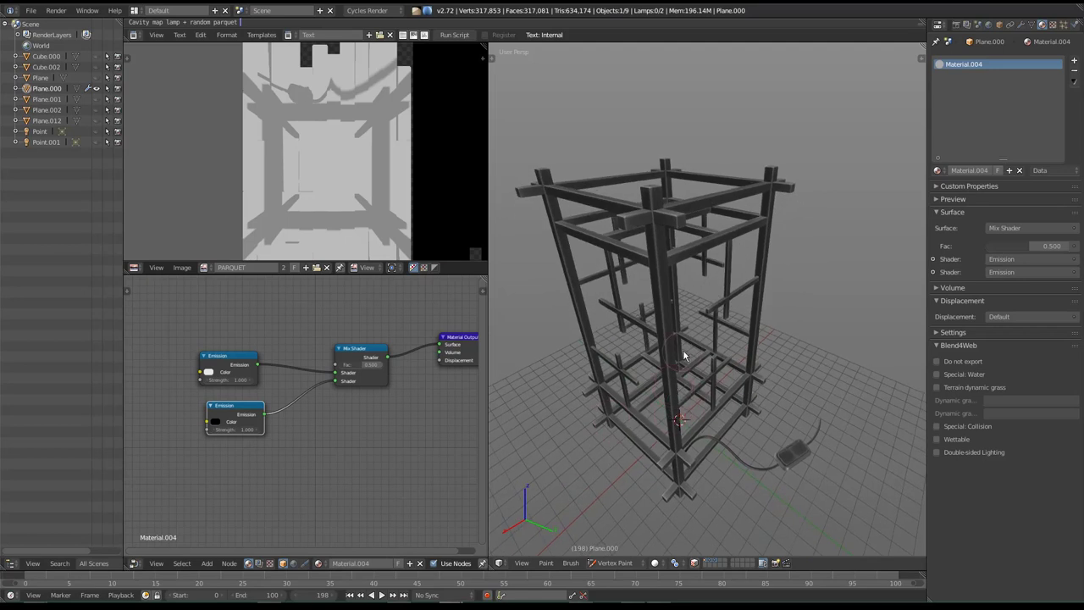
key("shift+z")
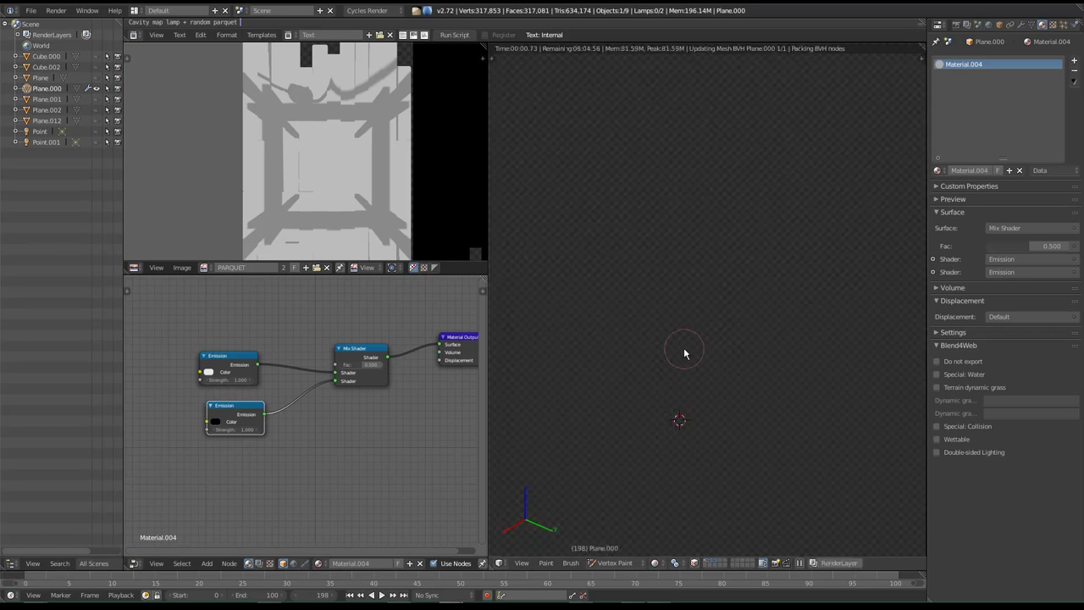
Add an Attribute node and connect its Color output to the Mix Shader's Fac.
middle_click_drag(668, 354, 541, 354)
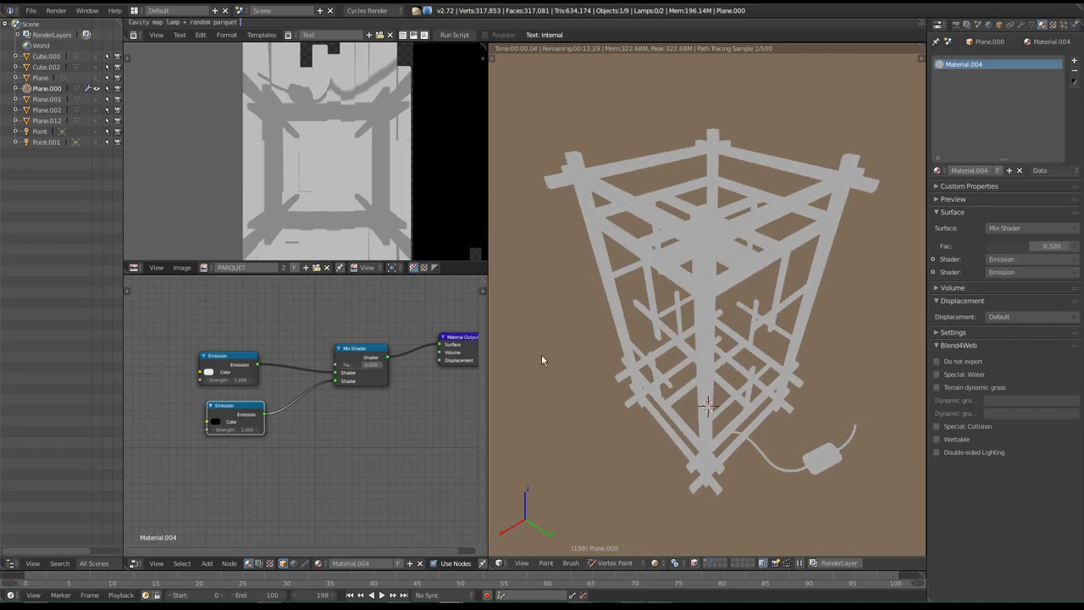
middle_click_drag(255, 406, 319, 374)
left_click_drag(320, 374, 238, 456)
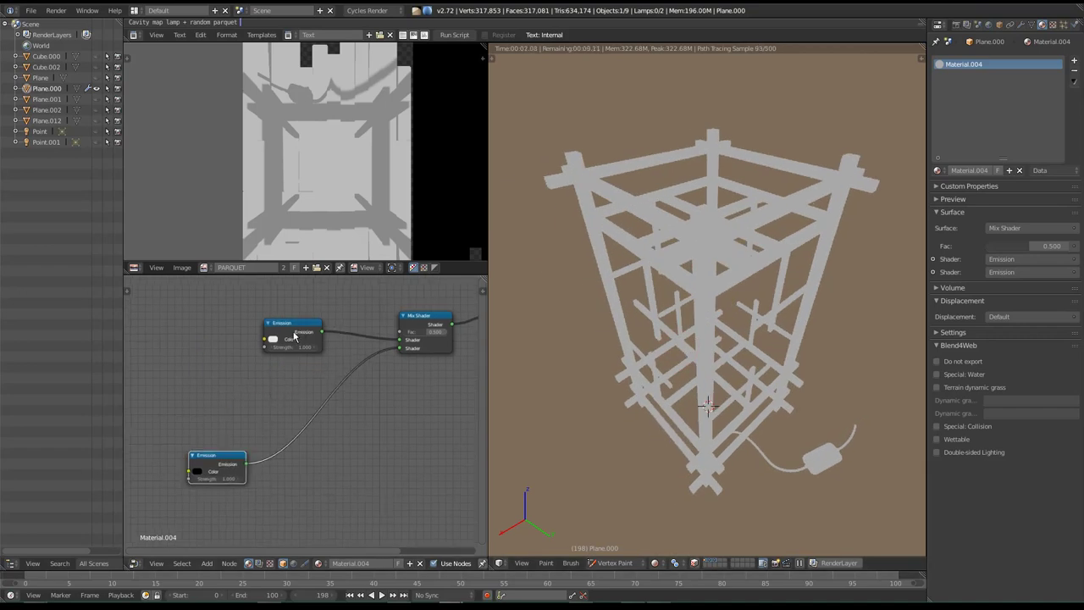
left_click_drag(292, 322, 177, 401)
middle_click_drag(240, 347, 251, 342)
key("shift+a")
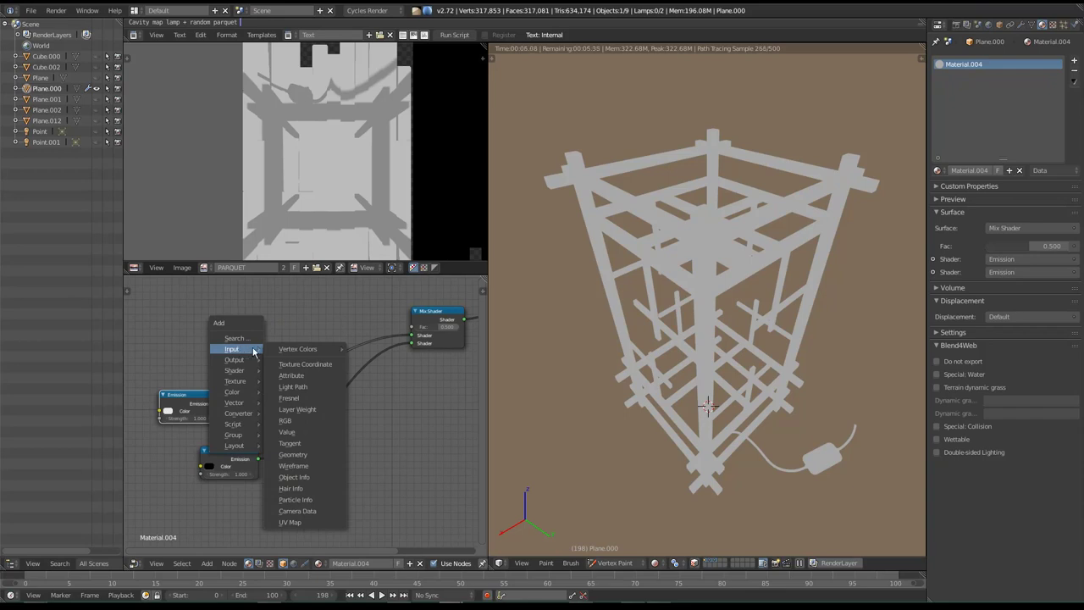
left_click(291, 375)
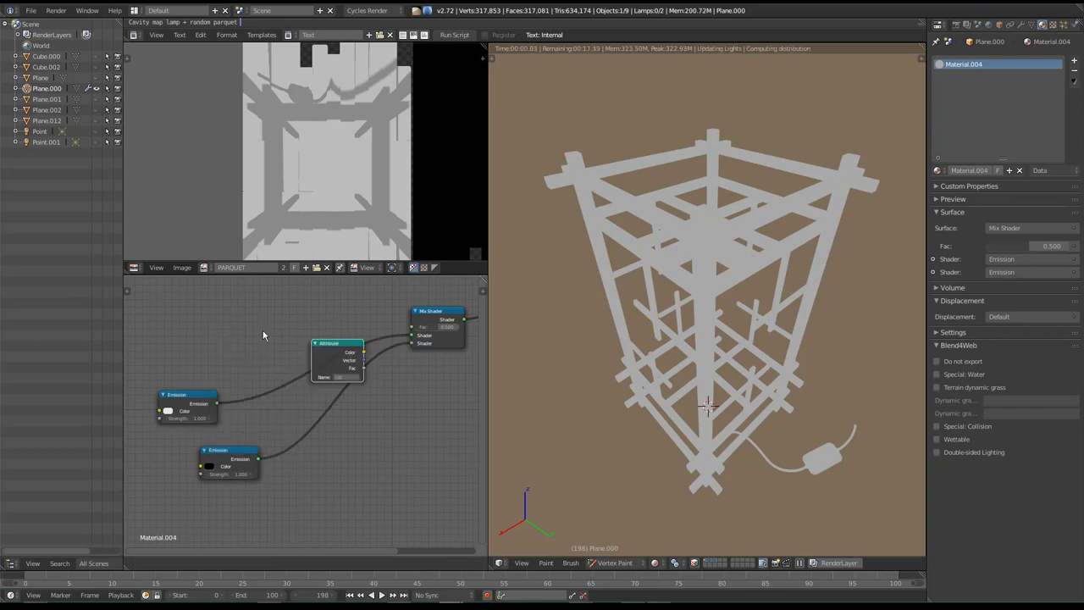
left_click_drag(270, 327, 412, 328)
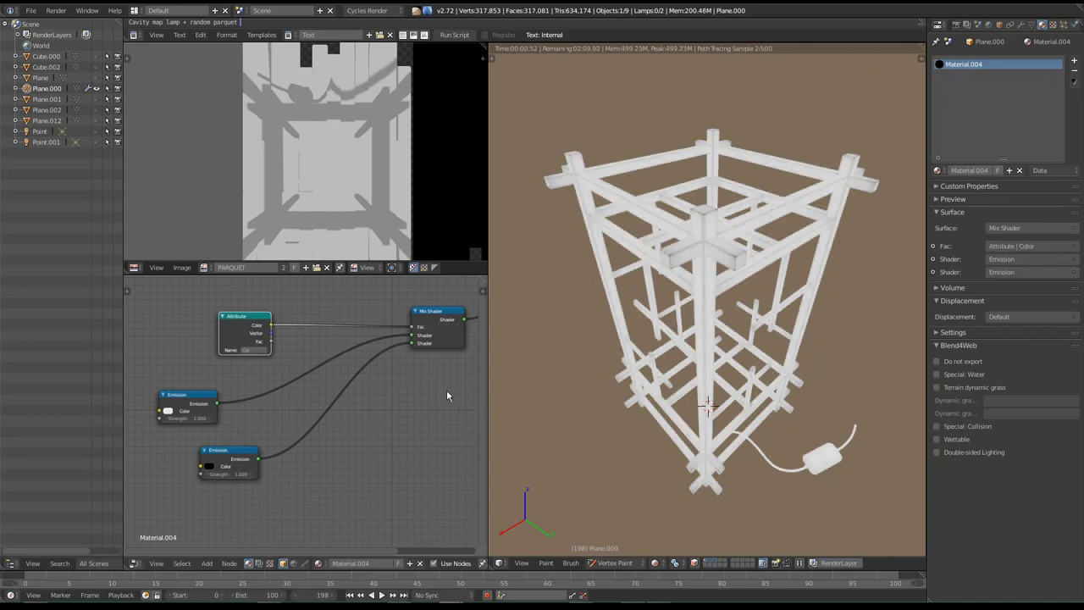
Set the white Emission strength to 0.850, keeping the black Emission at 1.000.
middle_click_drag(662, 409, 707, 398)
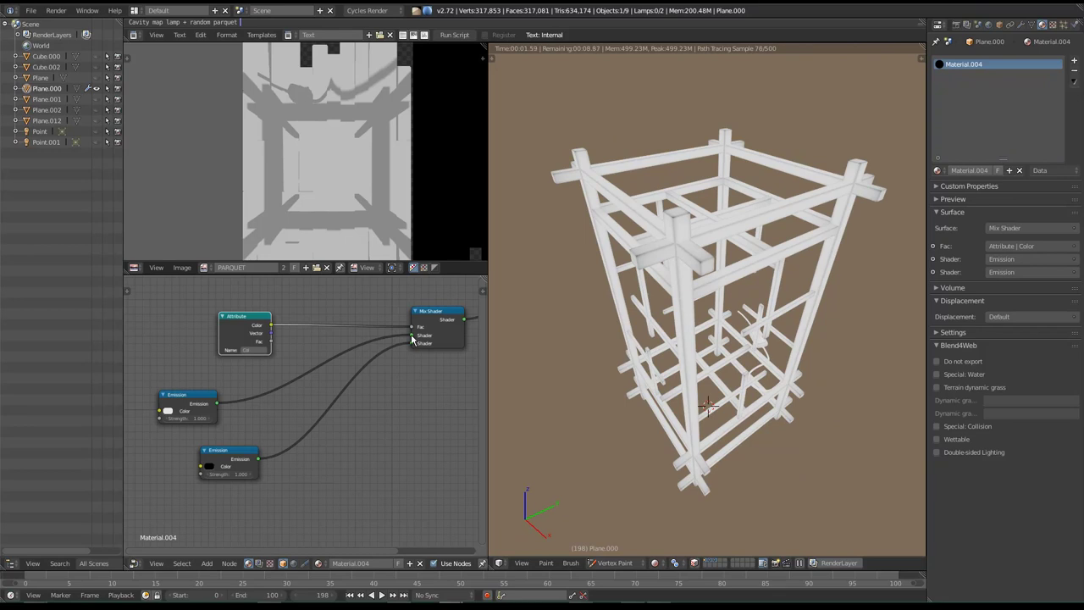
mouse_move(594, 377)
middle_mouse_down()
mouse_move(720, 372)
mouse_move(691, 395)
mouse_move(871, 354)
mouse_move(790, 330)
mouse_move(773, 336)
mouse_move(721, 412)
mouse_move(709, 385)
mouse_move(710, 398)
middle_mouse_up()
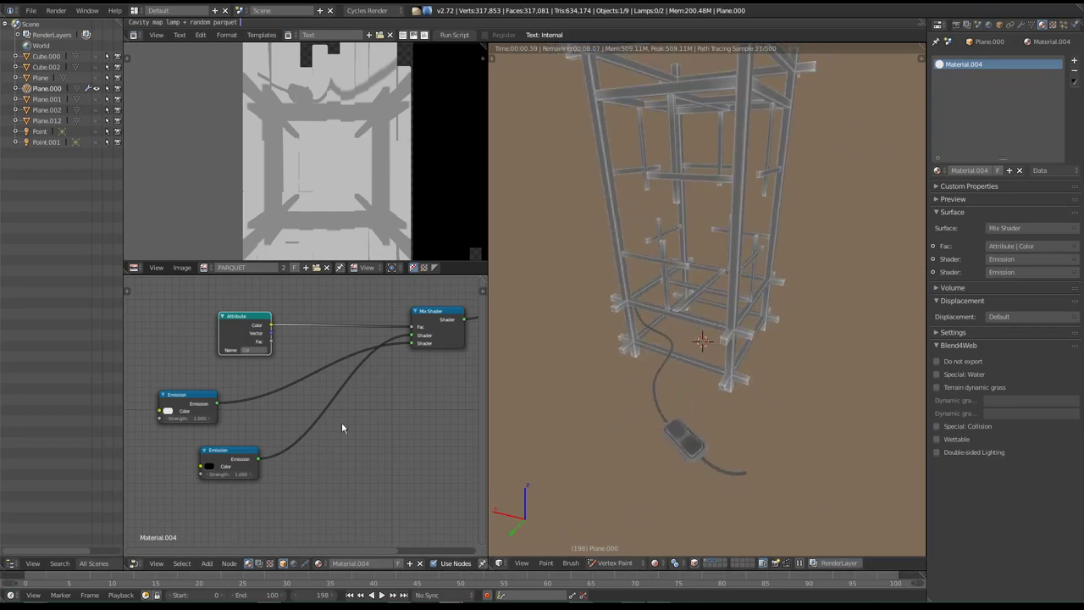
left_click(191, 404)
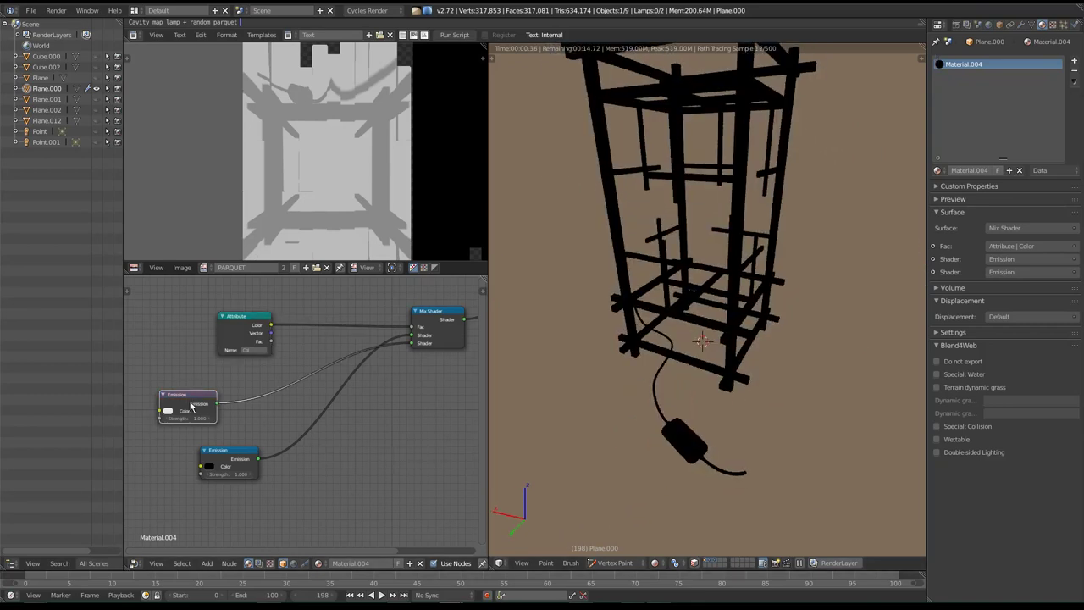
mouse_move(190, 417)
left_mouse_down()
mouse_move(206, 417)
mouse_move(197, 423)
left_mouse_up()
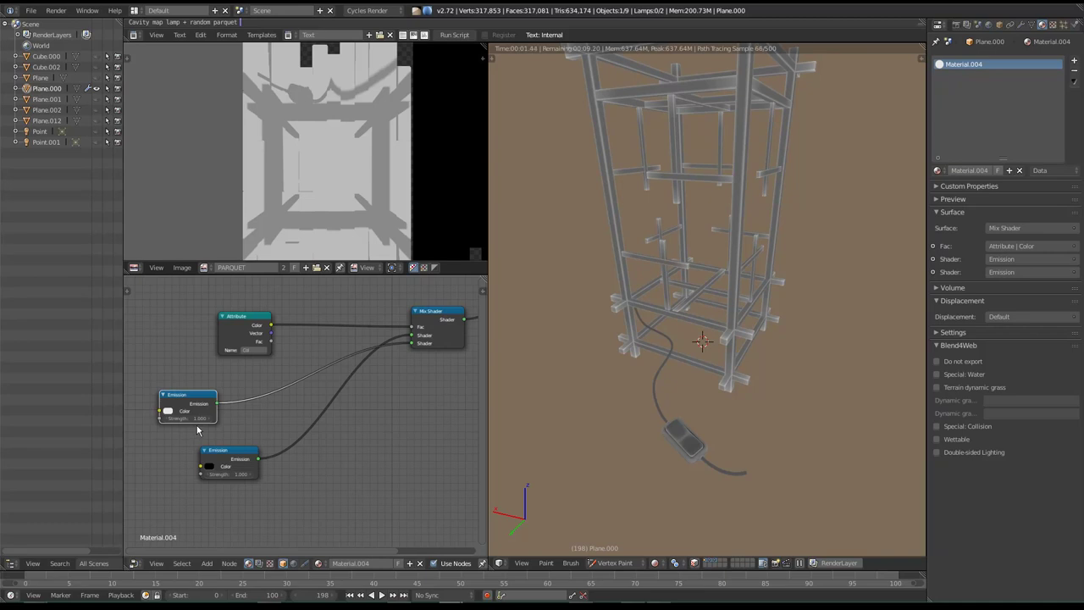
left_click_drag(228, 475, 262, 474)
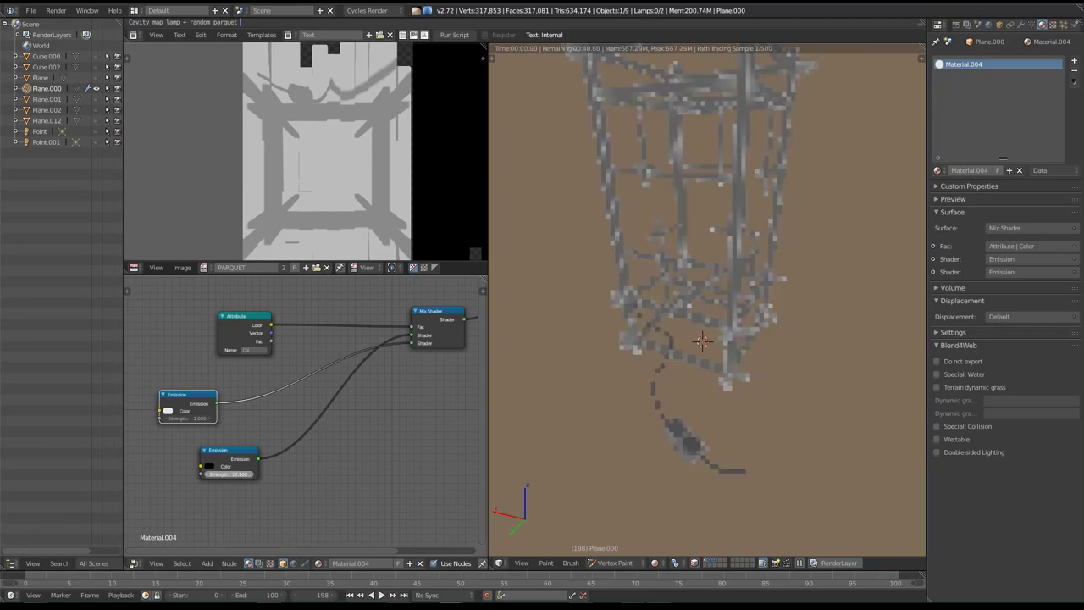
key("Escape")
left_click(188, 417)
left_click_drag(188, 418, 212, 421)
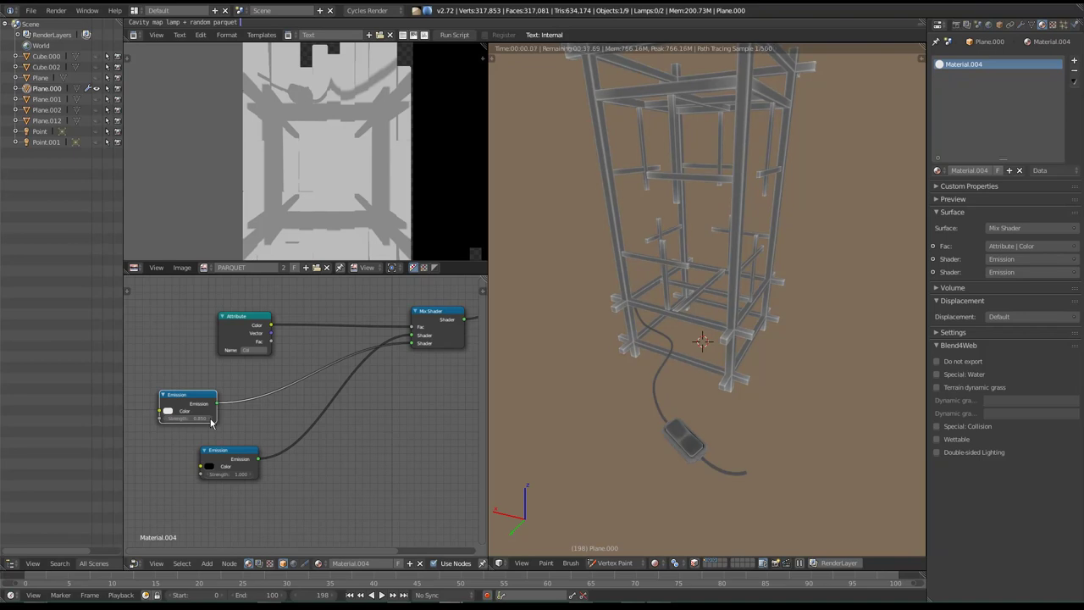
mouse_move(720, 249)
middle_mouse_down()
mouse_move(718, 378)
mouse_move(715, 320)
middle_mouse_up()
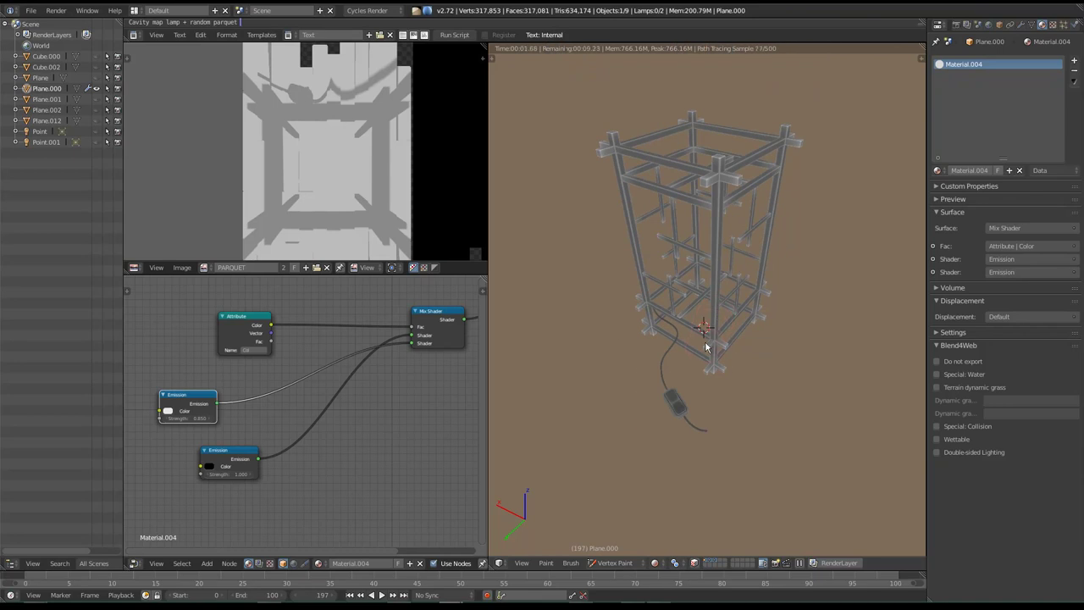
Switch from Vertex Paint to Object Mode and show the rendered Cycles preview.
key("shift+z")
middle_click_drag(705, 345, 721, 342)
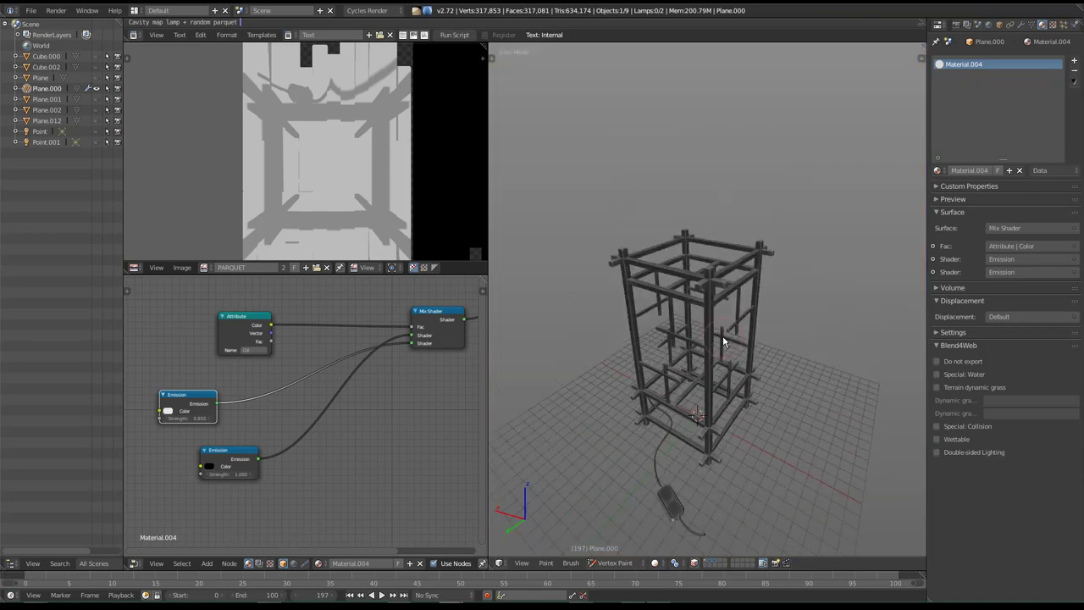
scroll(719, 380, "up", 3)
middle_click_drag(718, 380, 715, 347)
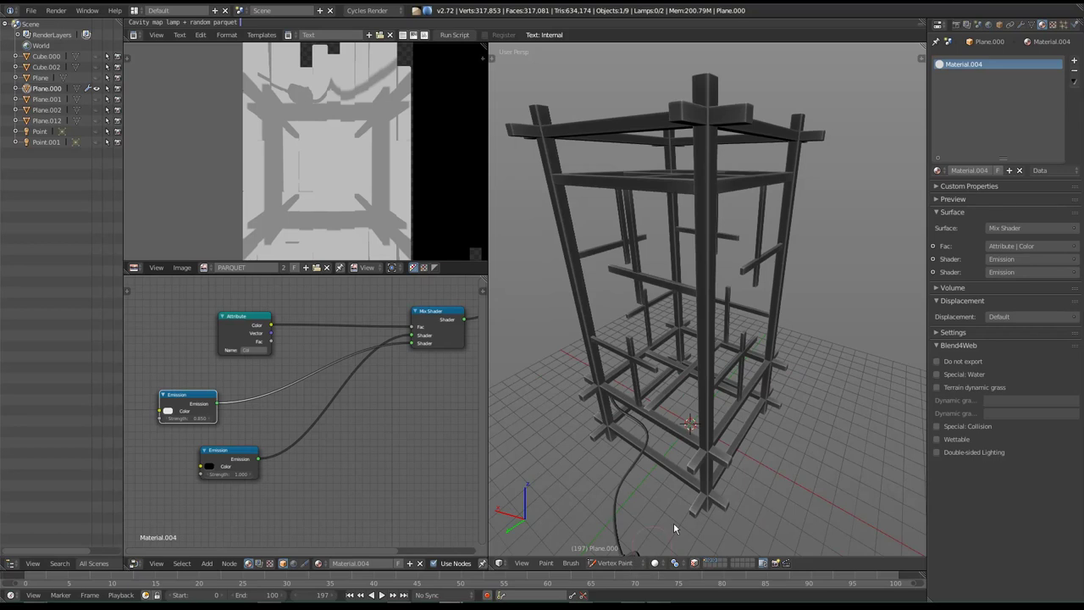
left_click(608, 561)
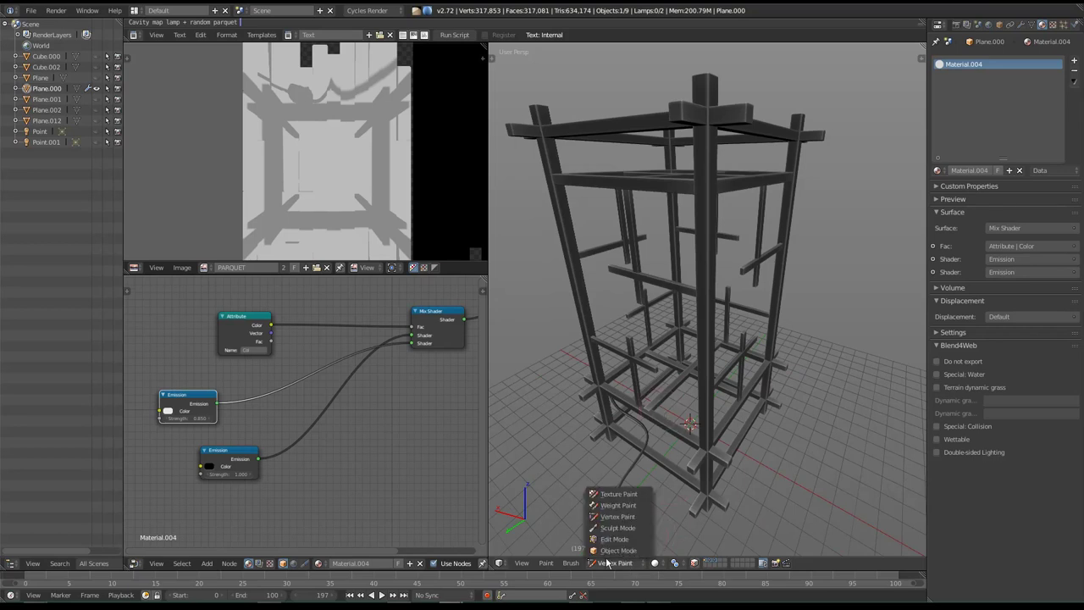
key("Return")
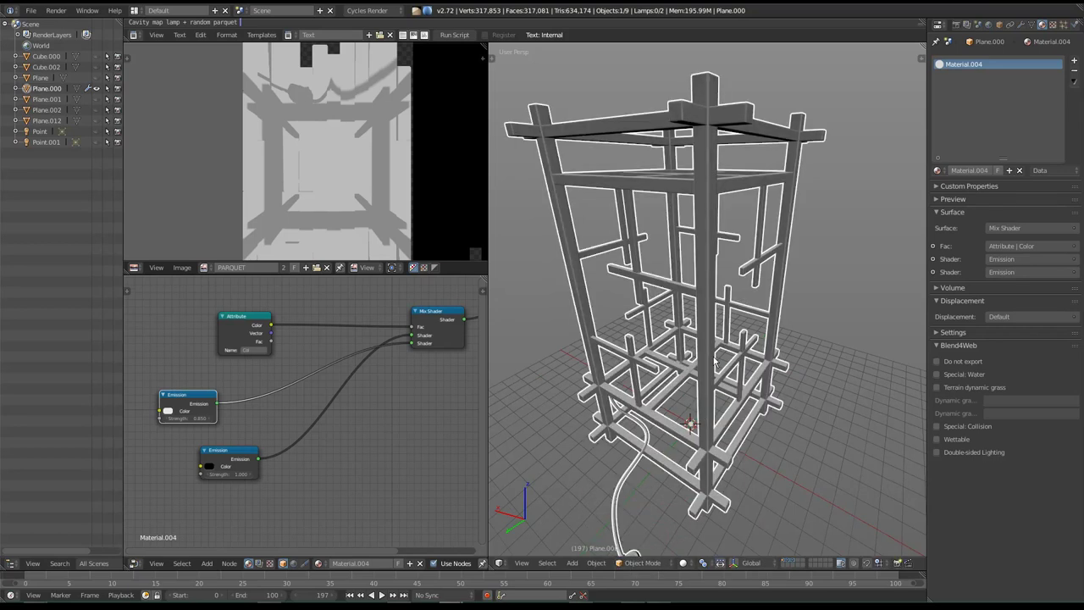
key("shift+z")
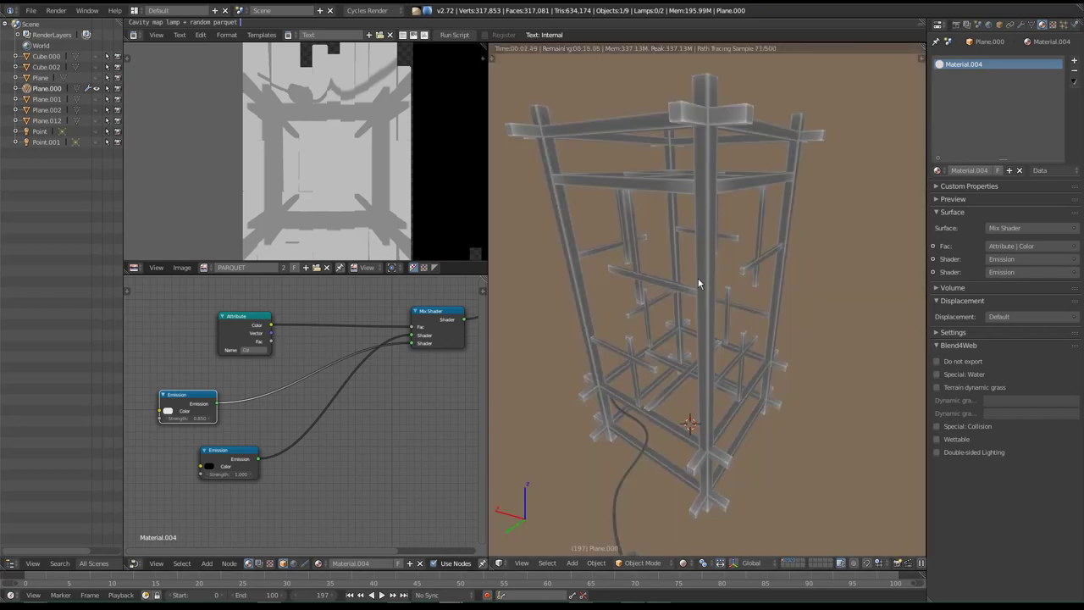
Move the Attribute node up and left, then view the lamp frame rendered again.
key("shift+z")
middle_click_drag(648, 415, 663, 362)
left_click_drag(231, 348, 172, 328)
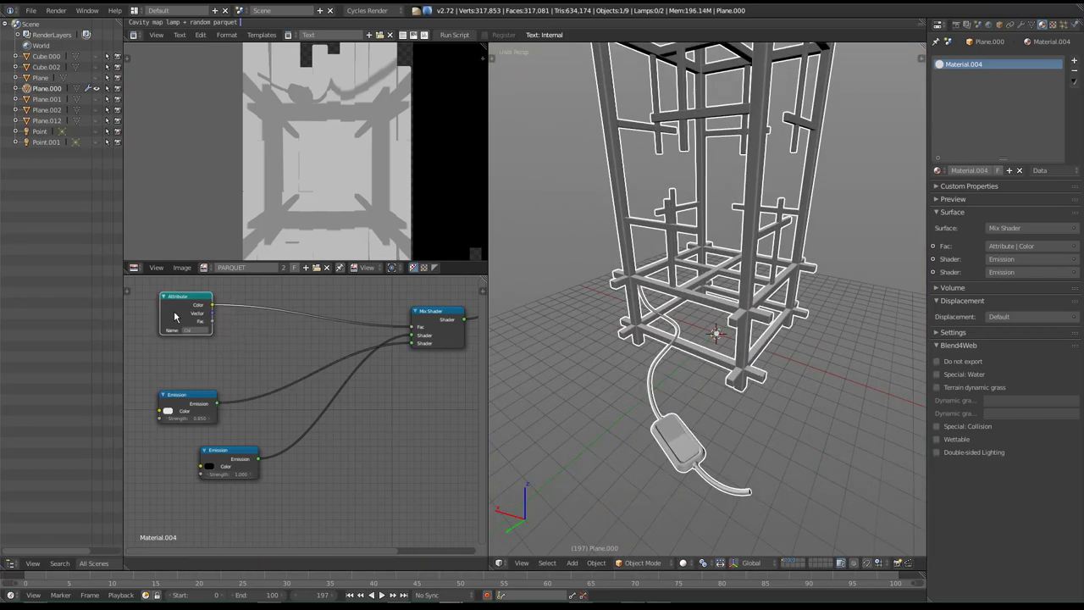
middle_click_drag(609, 508, 682, 389)
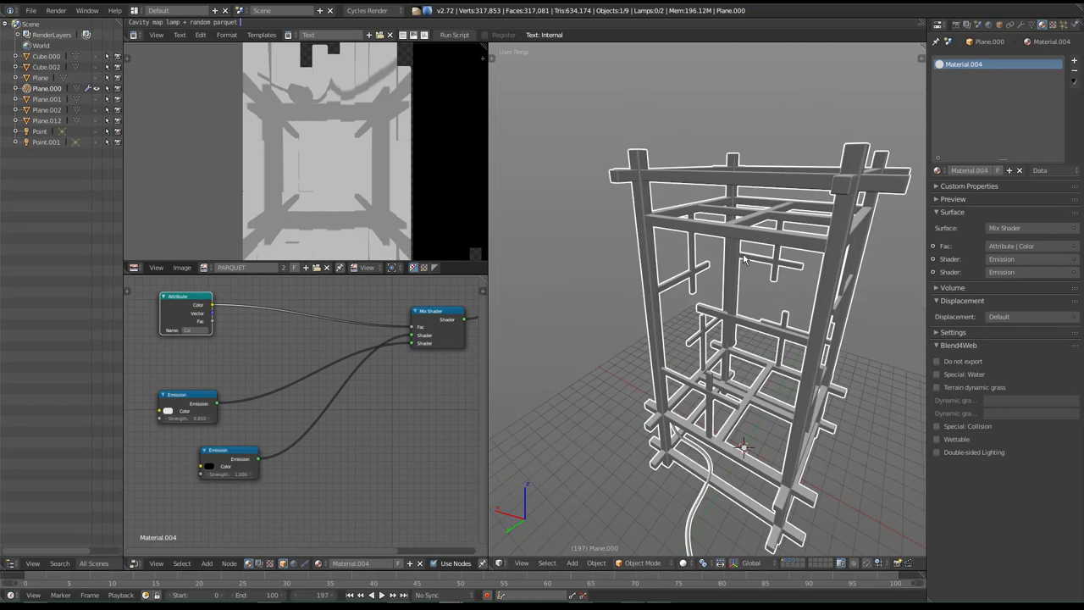
key("shift+z")
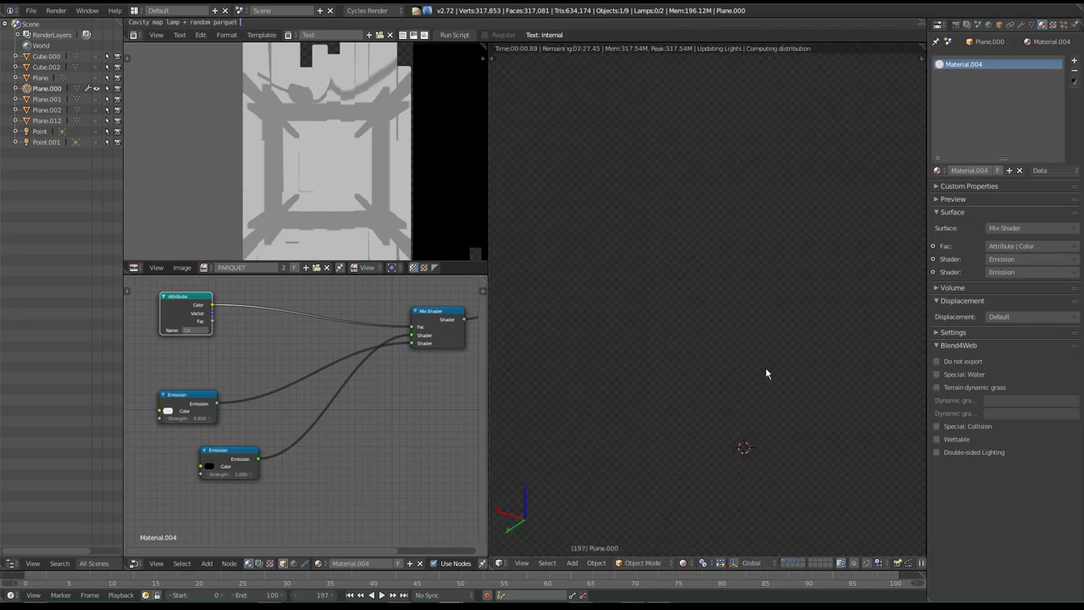
scroll(321, 362, "down", 1)
scroll(321, 361, "down", 1)
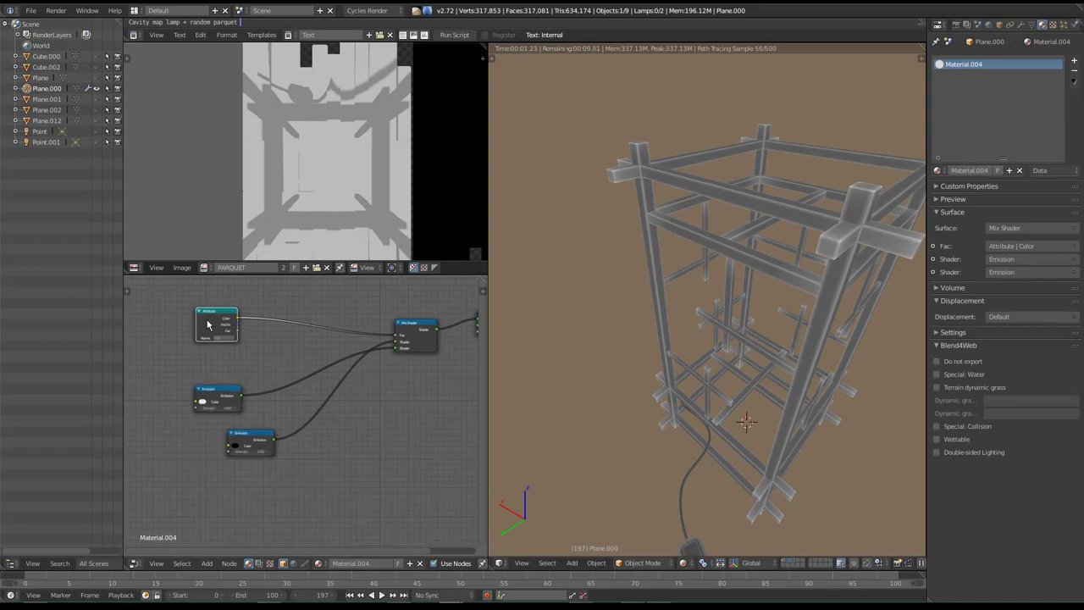
left_click_drag(208, 324, 166, 312)
Insert an RGB Curves node on the link between the Attribute and Mix Shader nodes.
key("shift+a")
left_click(288, 329)
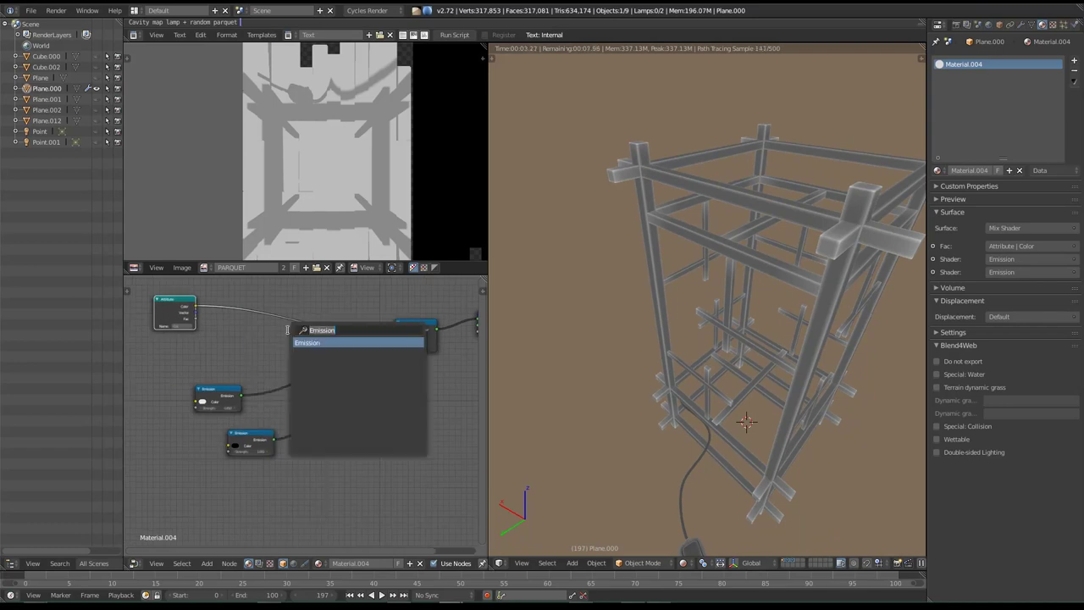
type("cur")
key("Return")
left_click(272, 552)
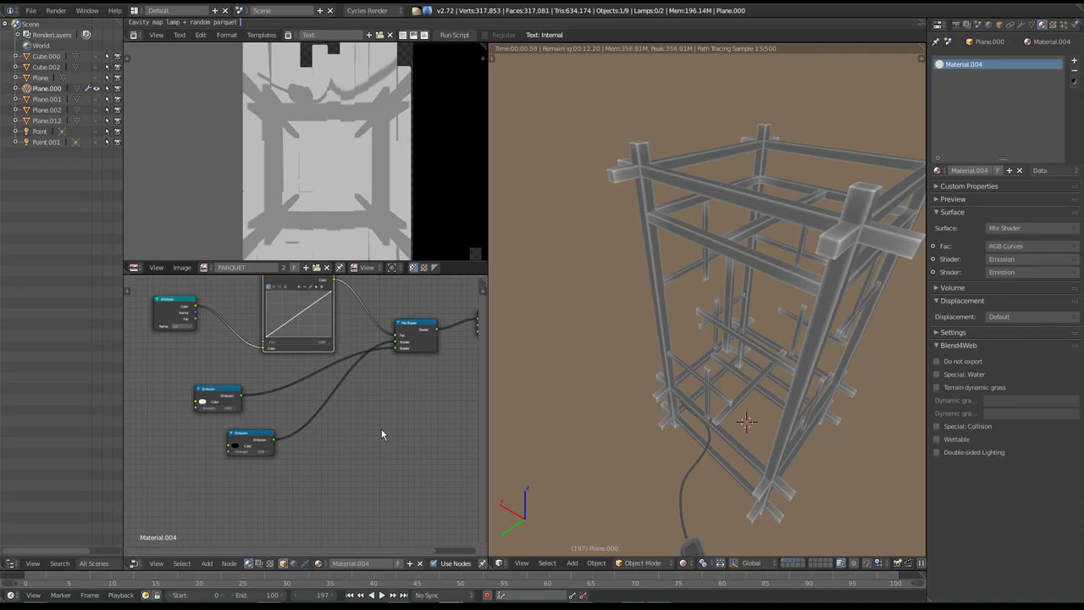
Bend the RGB curve down to darken the values and steepen its upper end.
left_click_drag(298, 316, 306, 351)
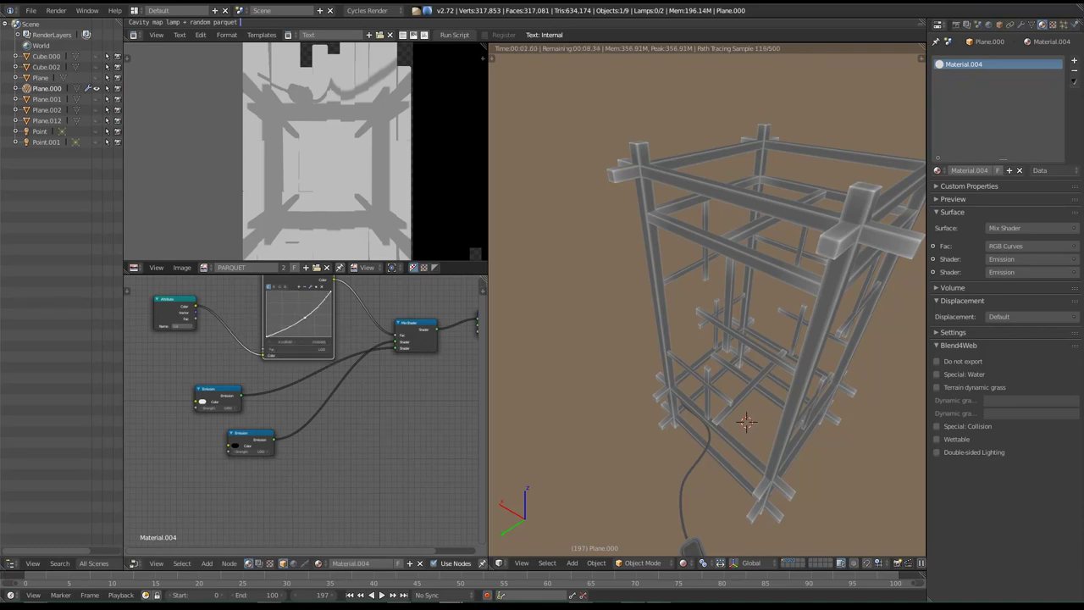
scroll(307, 351, "up", 3)
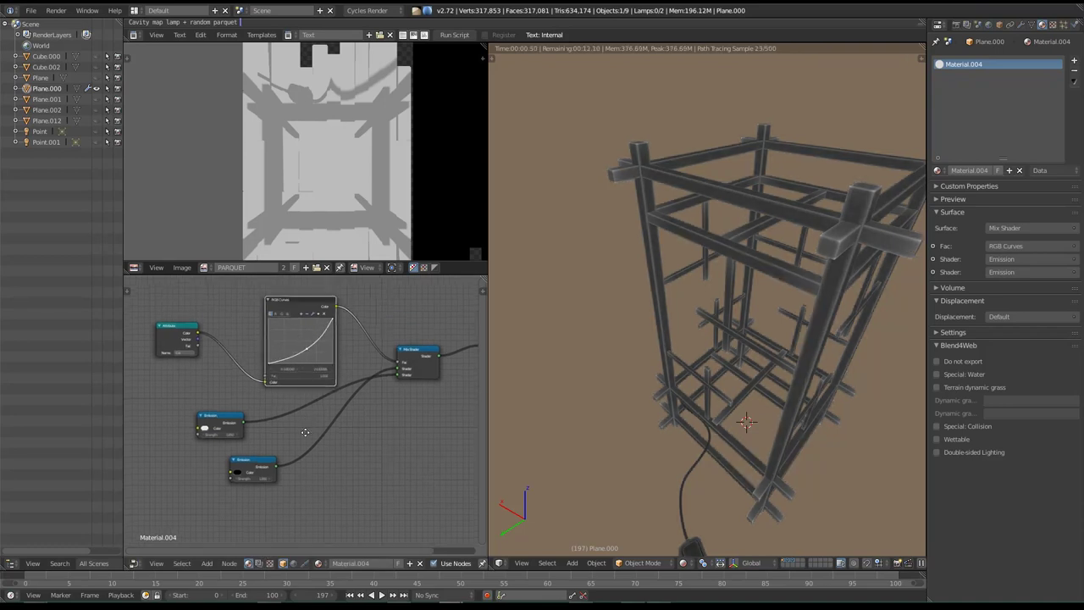
scroll(307, 459, "up", 2)
scroll(344, 345, "up", 2)
scroll(349, 330, "up", 1)
left_click_drag(354, 296, 325, 298)
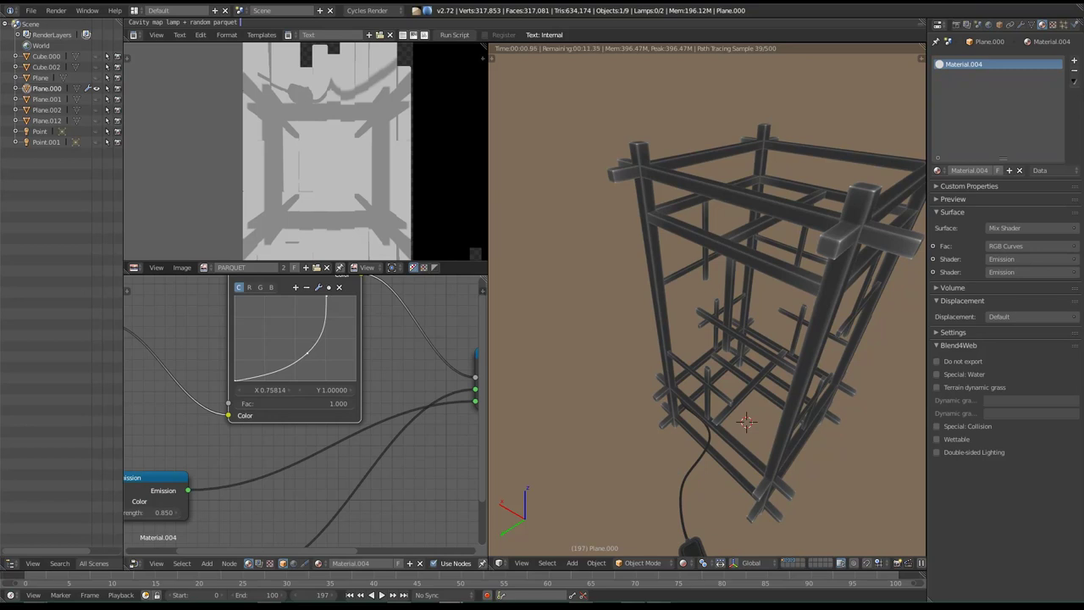
middle_click_drag(244, 383, 273, 425)
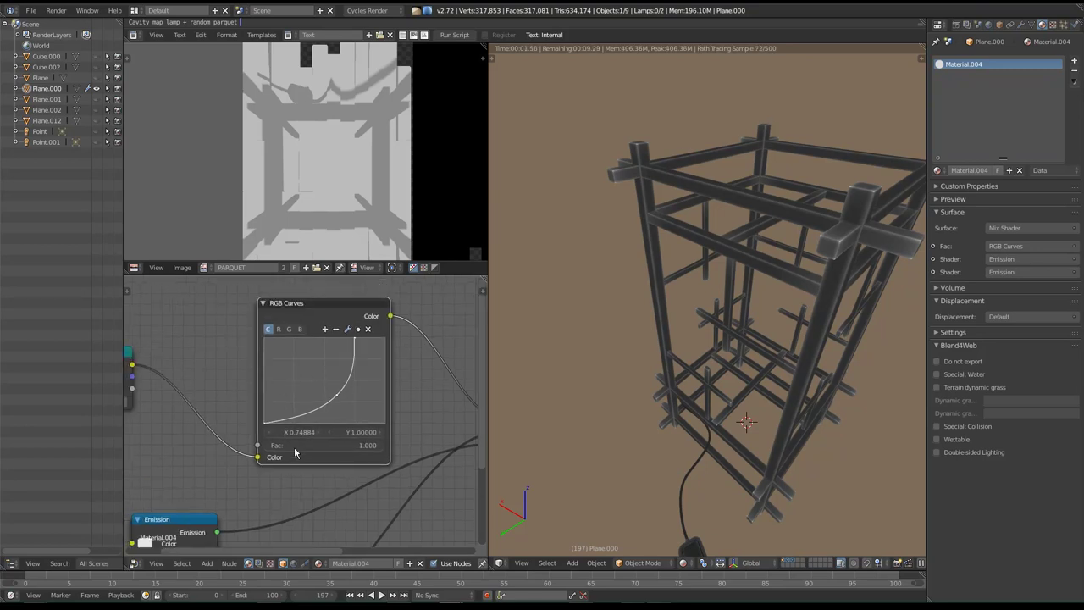
scroll(272, 425, "up", 1)
Shift the curve's start point to the right and nudge its middle point.
left_click_drag(262, 421, 261, 422)
left_click(269, 423)
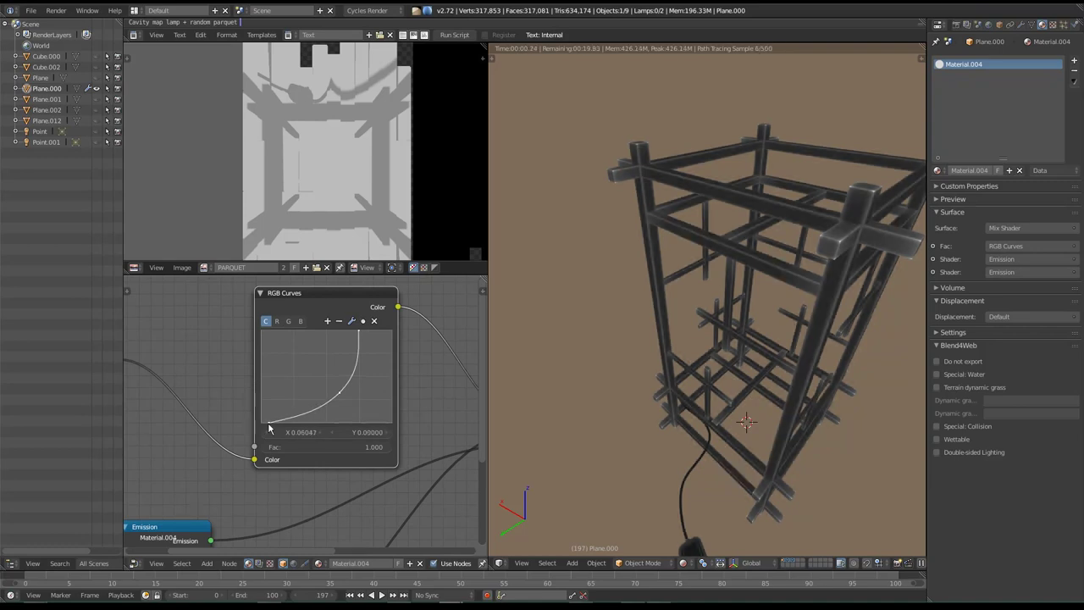
left_click_drag(269, 420, 276, 423)
mouse_move(641, 437)
middle_mouse_down()
mouse_move(715, 383)
mouse_move(677, 368)
mouse_move(689, 340)
mouse_move(809, 399)
middle_mouse_up()
scroll(715, 384, "up", 4)
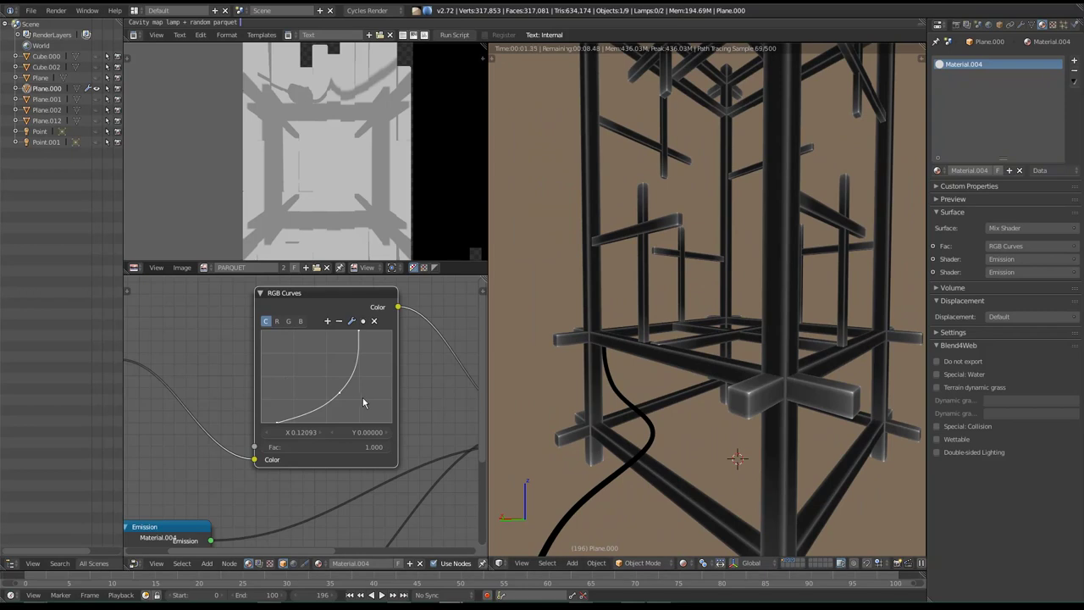
left_click_drag(344, 396, 343, 395)
mouse_move(586, 408)
middle_mouse_down()
mouse_move(611, 376)
mouse_move(715, 386)
mouse_move(702, 423)
middle_mouse_up()
Set the Emission node's Strength to 0.85.
middle_click_drag(358, 434, 431, 324)
left_click(244, 455)
type("0.85")
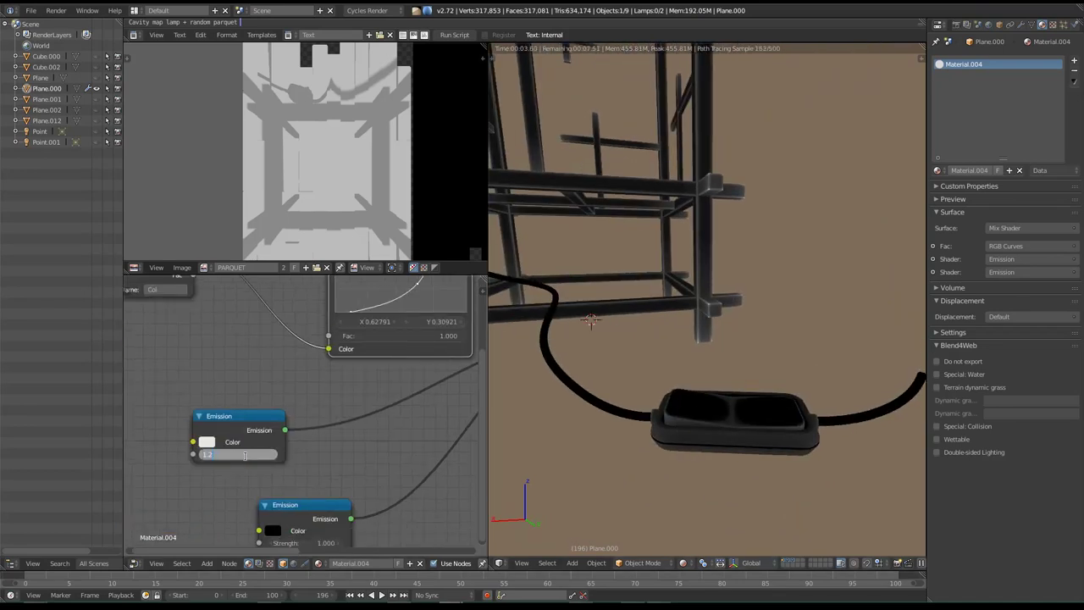
key("Return")
Refine the curve: middle point up and left, top endpoint to the right.
mouse_move(723, 406)
middle_mouse_down()
mouse_move(680, 417)
mouse_move(688, 400)
mouse_move(643, 339)
middle_mouse_up()
scroll(654, 376, "up", 3)
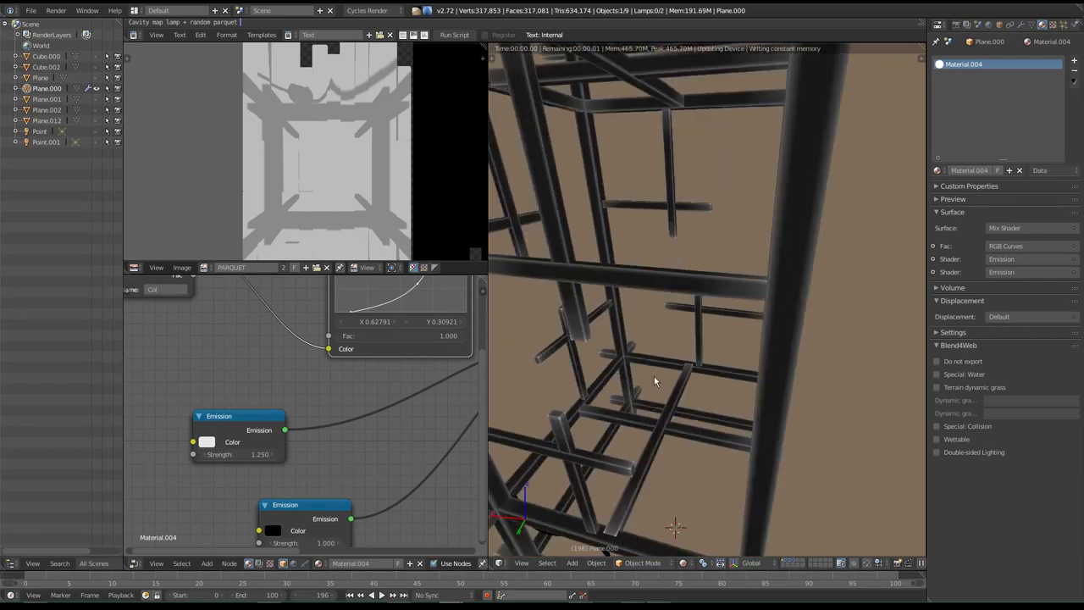
scroll(661, 385, "up", 2)
scroll(662, 385, "down", 3)
middle_click_drag(422, 288, 404, 390)
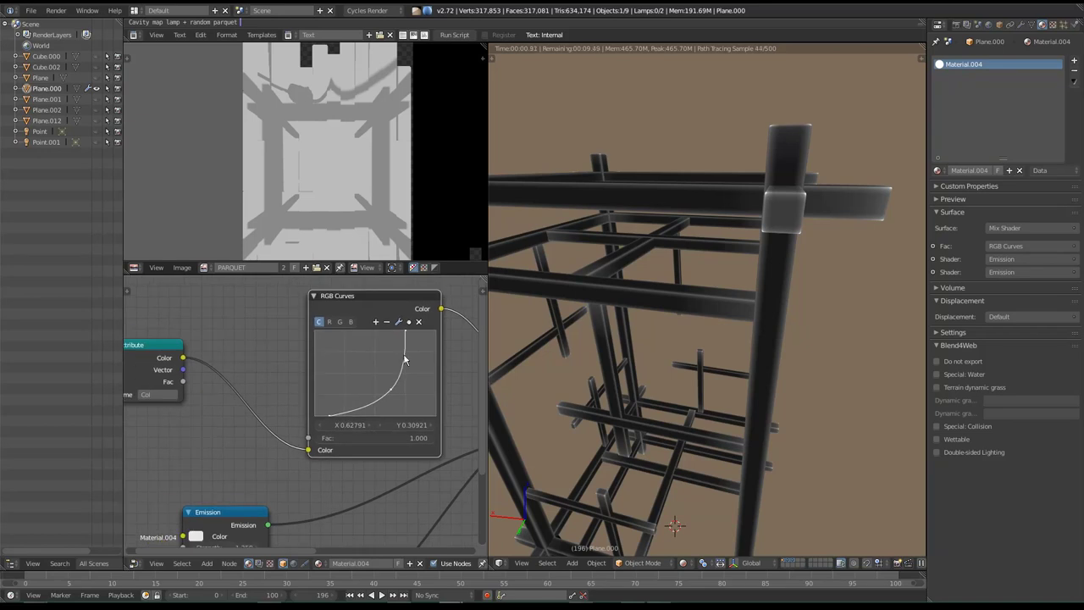
mouse_move(400, 387)
left_mouse_down()
mouse_move(385, 384)
mouse_move(386, 393)
left_mouse_up()
left_click_drag(405, 331, 413, 333)
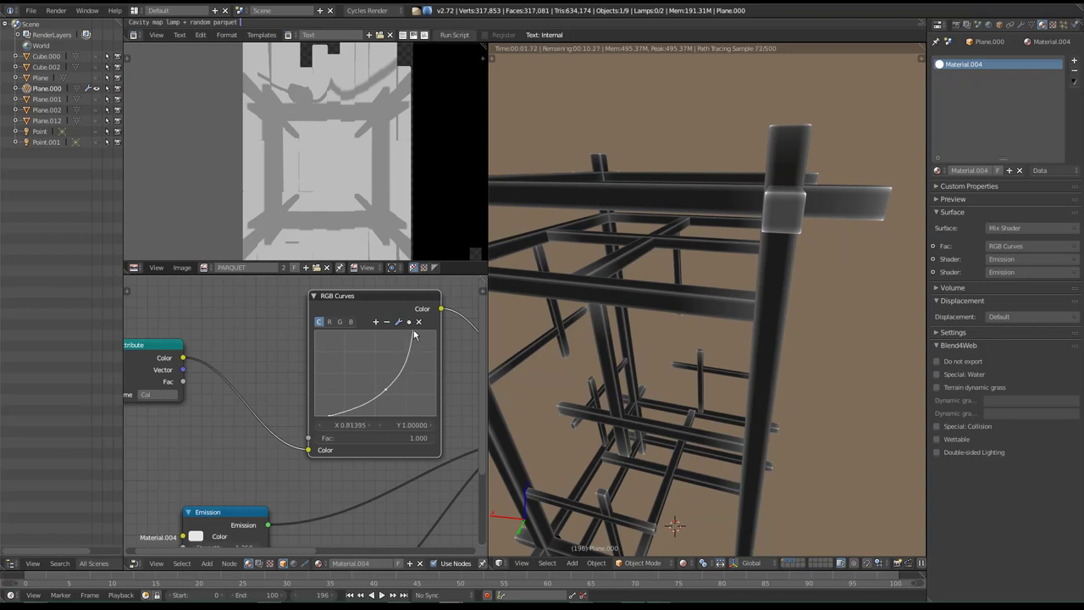
mouse_move(575, 372)
middle_mouse_down()
mouse_move(677, 398)
mouse_move(687, 419)
mouse_move(686, 364)
mouse_move(739, 351)
mouse_move(732, 407)
mouse_move(686, 413)
mouse_move(742, 366)
mouse_move(724, 432)
mouse_move(750, 506)
middle_mouse_up()
scroll(695, 400, "down", 3)
Unhide all objects in solid shading, then select the lamp tower with the paper panel active.
key("shift+z")
key("alt+h")
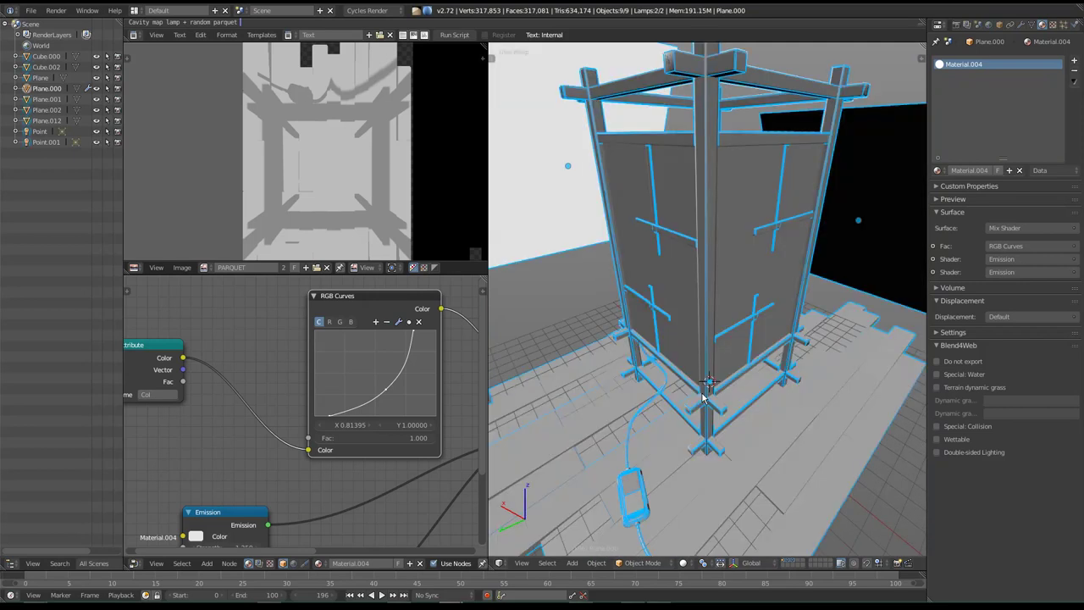
key("a")
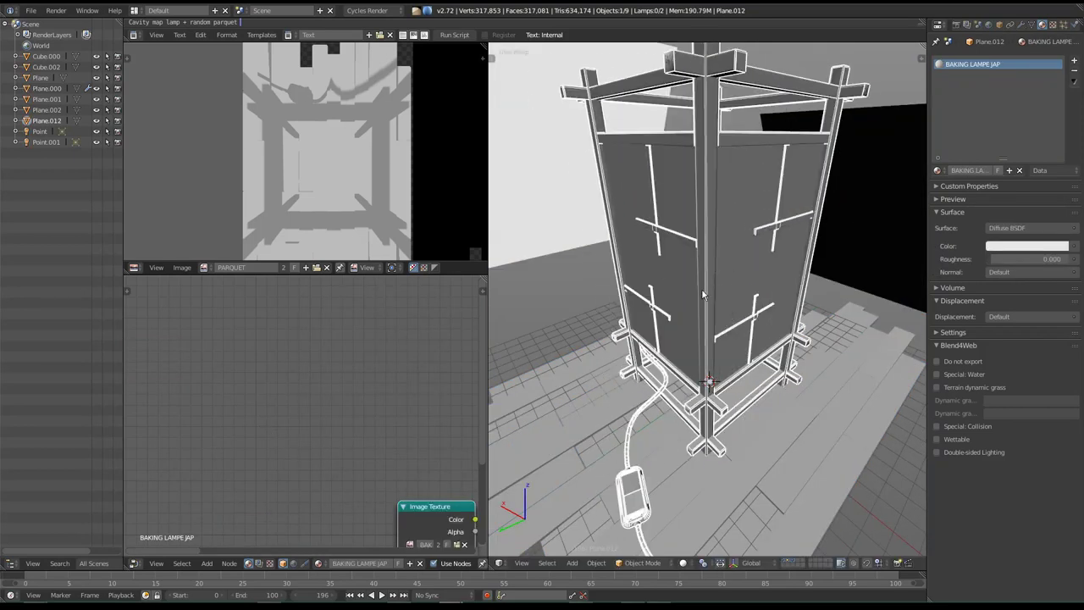
right_click(709, 291)
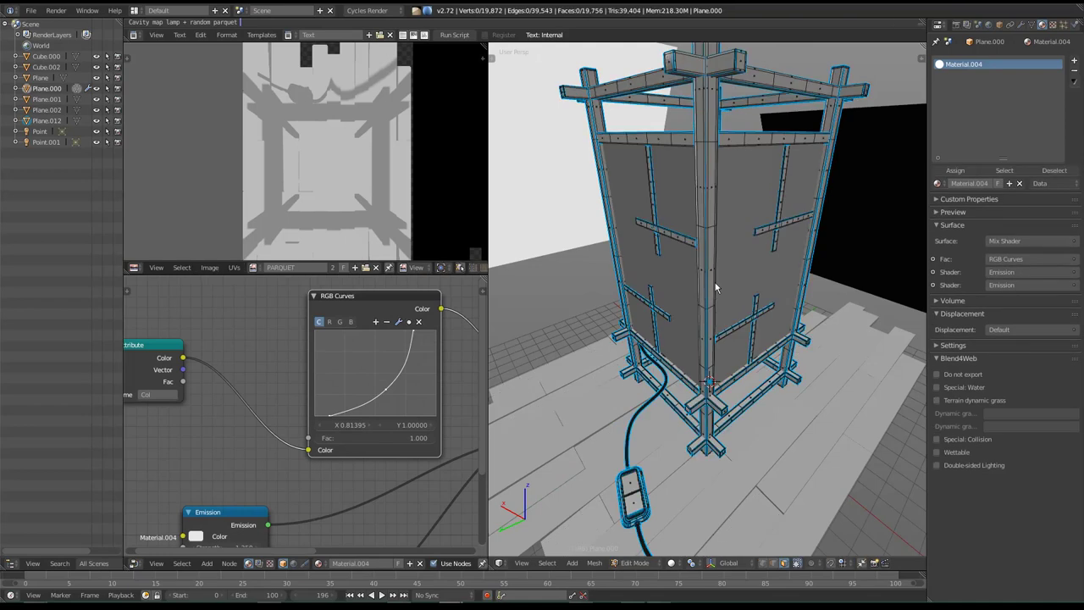
right_click(711, 261)
key("Tab")
key("Tab")
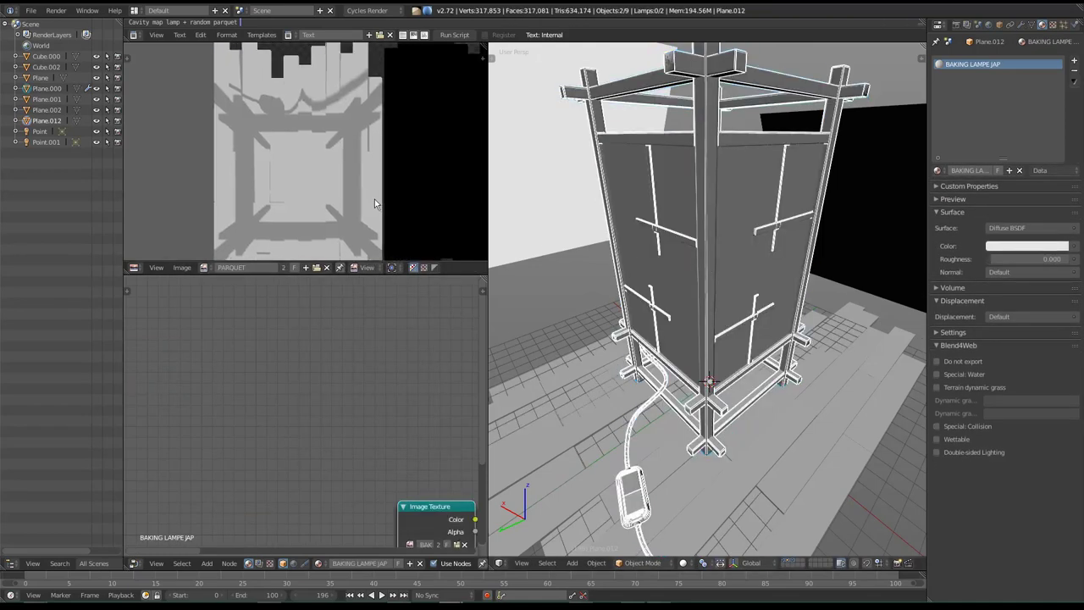
Show the BAKE LAMPE JAP image in the Image Texture node and set Bake Type to Combined.
scroll(329, 184, "down", 1)
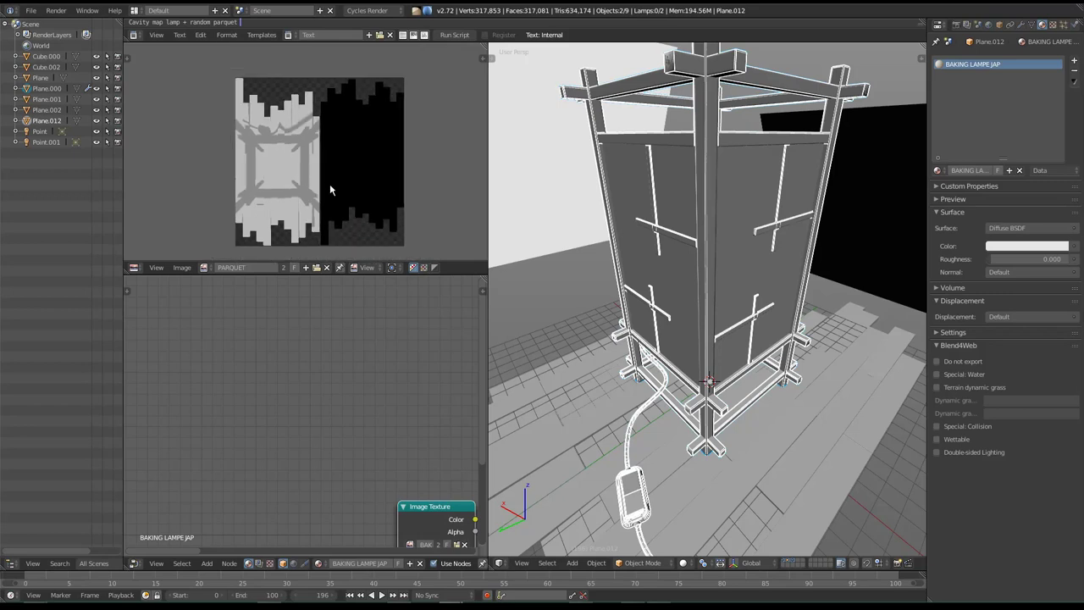
left_click(954, 25)
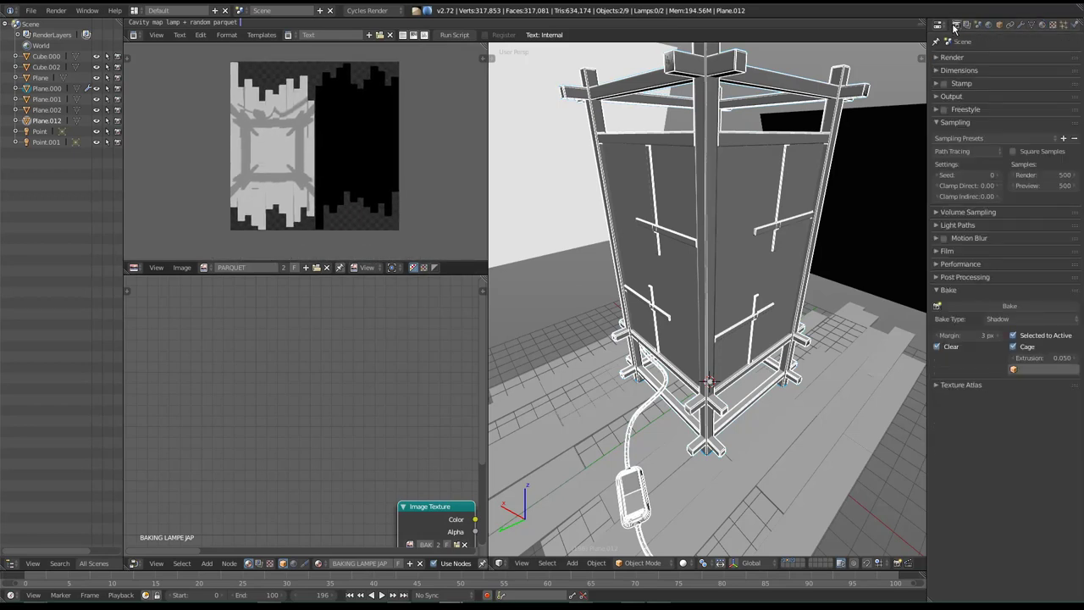
middle_click_drag(310, 468, 227, 348)
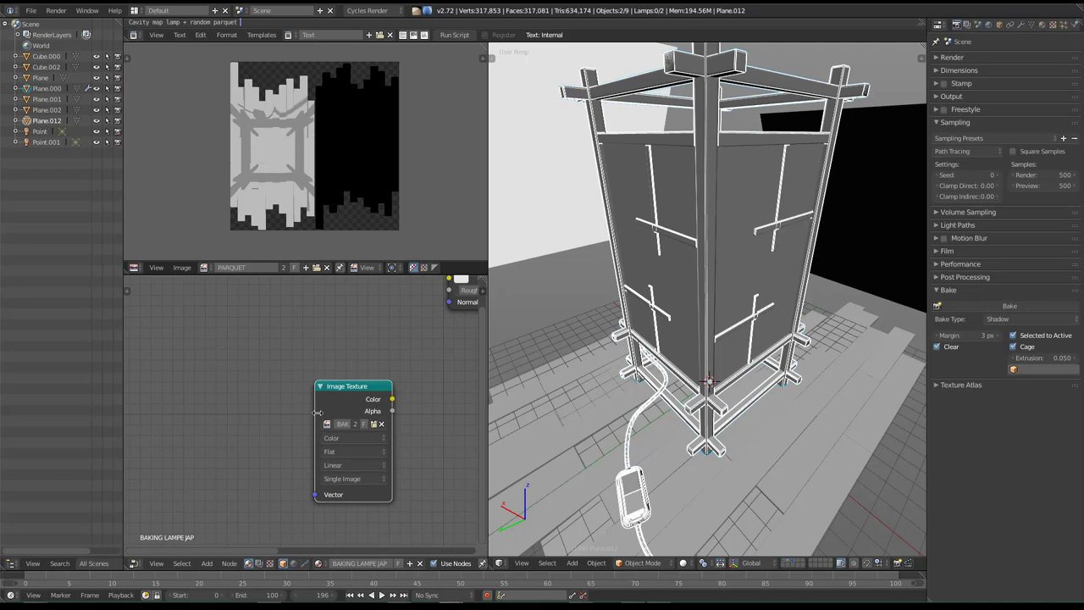
left_click_drag(315, 414, 233, 414)
left_click(204, 267)
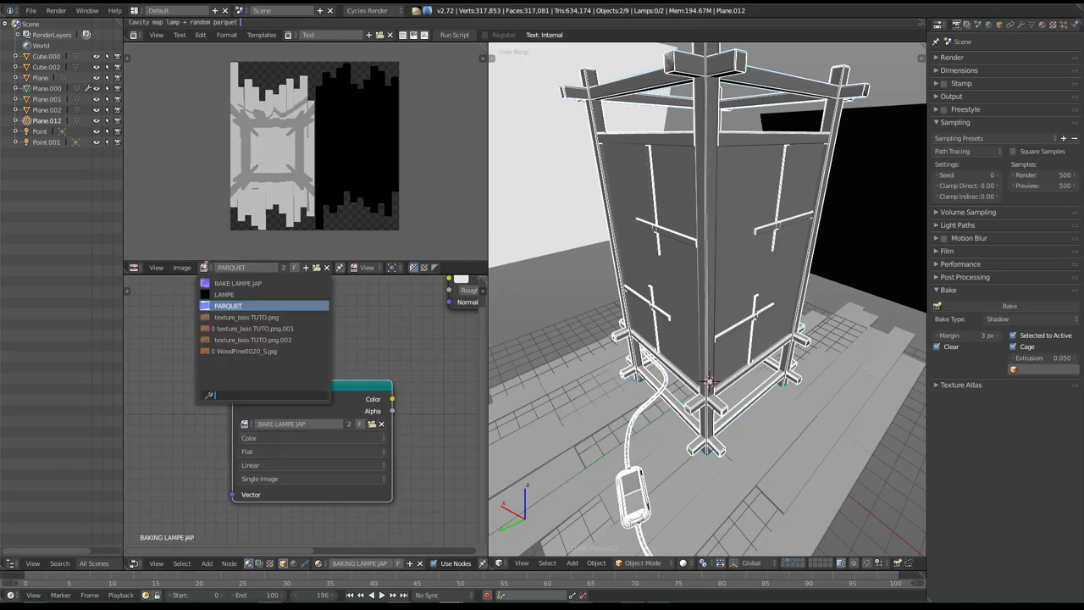
left_click(225, 283)
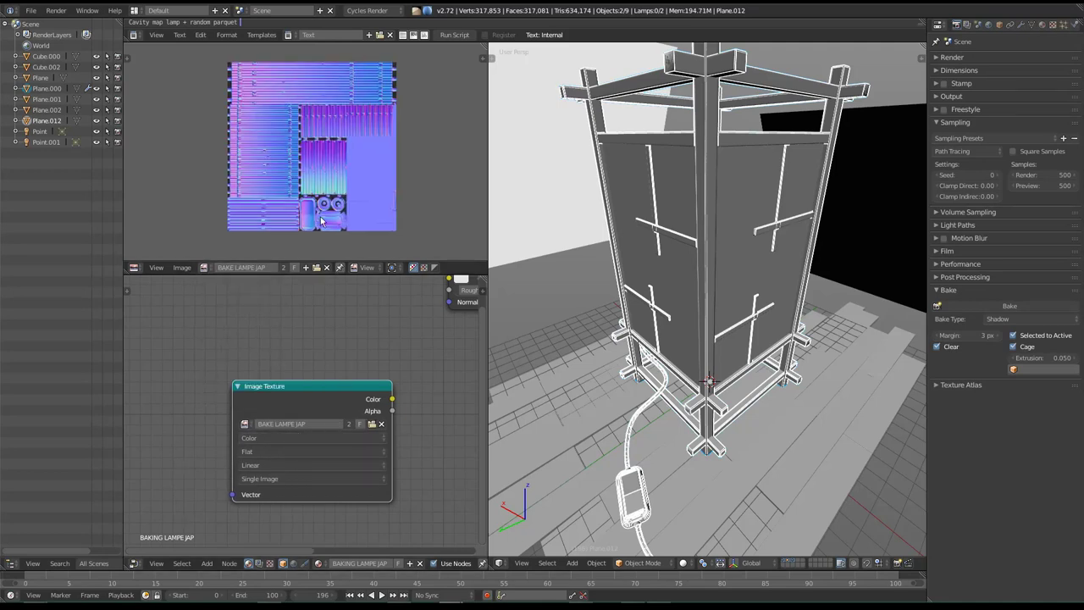
left_click(999, 319)
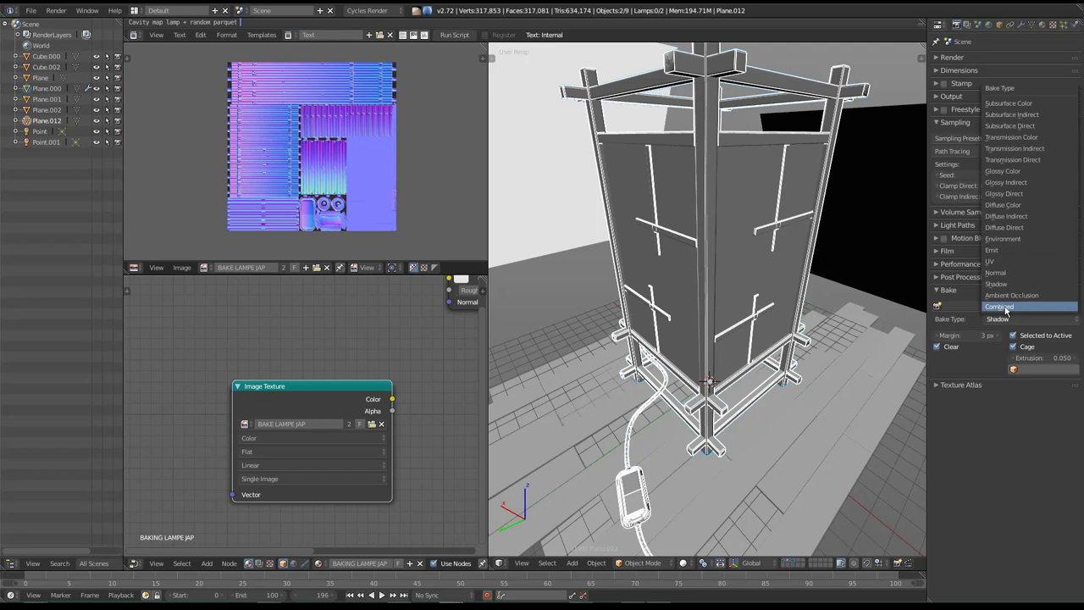
left_click(1019, 307)
Bake the combined map into the BAKE LAMPE JAP image.
left_click(1018, 306)
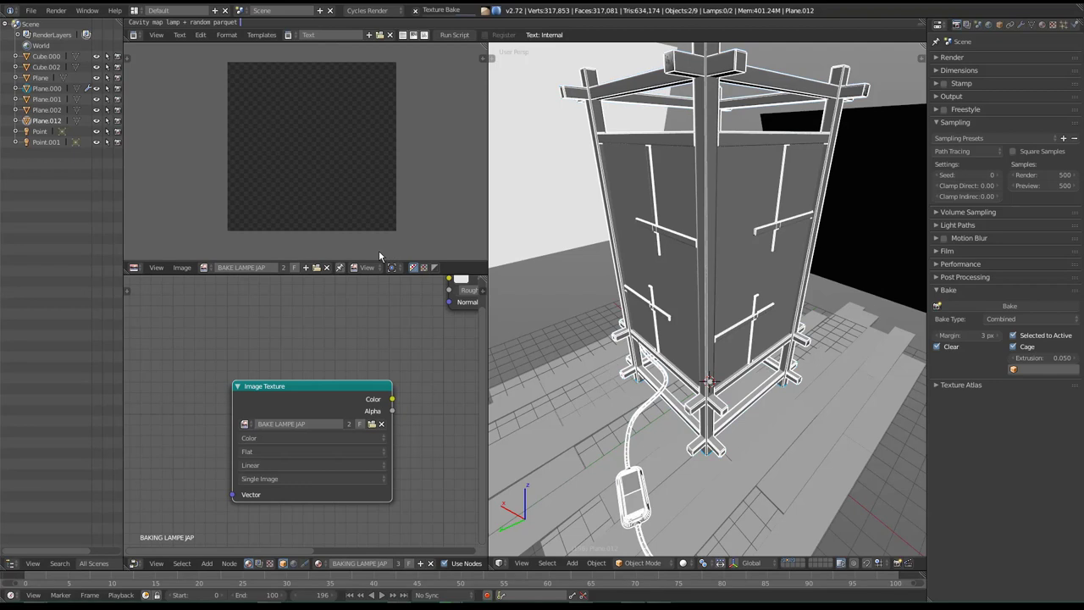
mouse_move(644, 339)
middle_mouse_down()
mouse_move(774, 345)
mouse_move(724, 325)
mouse_move(702, 300)
mouse_move(691, 341)
mouse_move(711, 350)
mouse_move(713, 339)
middle_mouse_up()
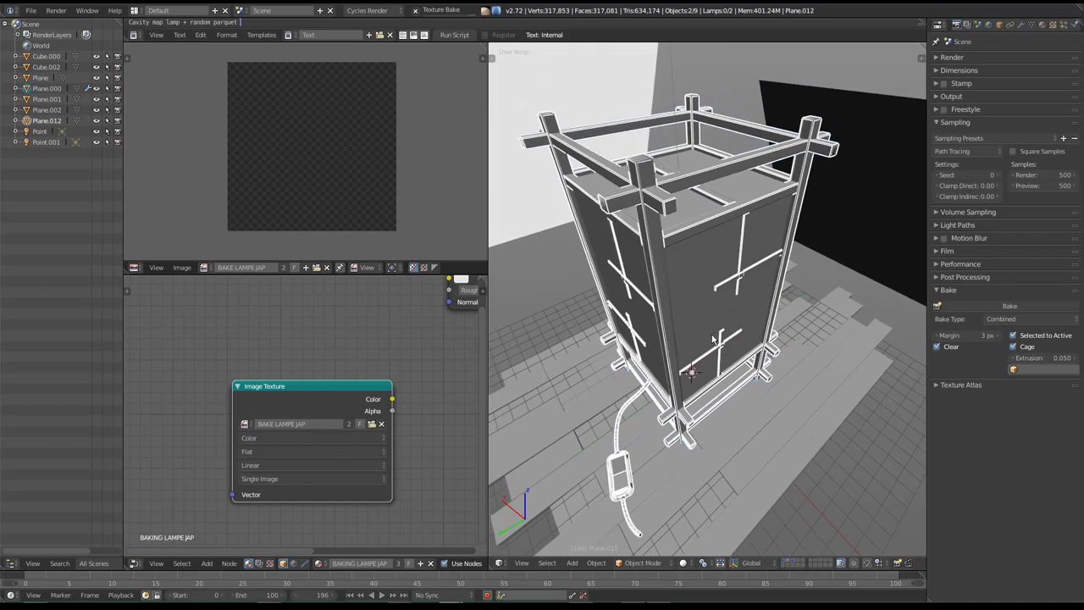
scroll(358, 177, "down", 1)
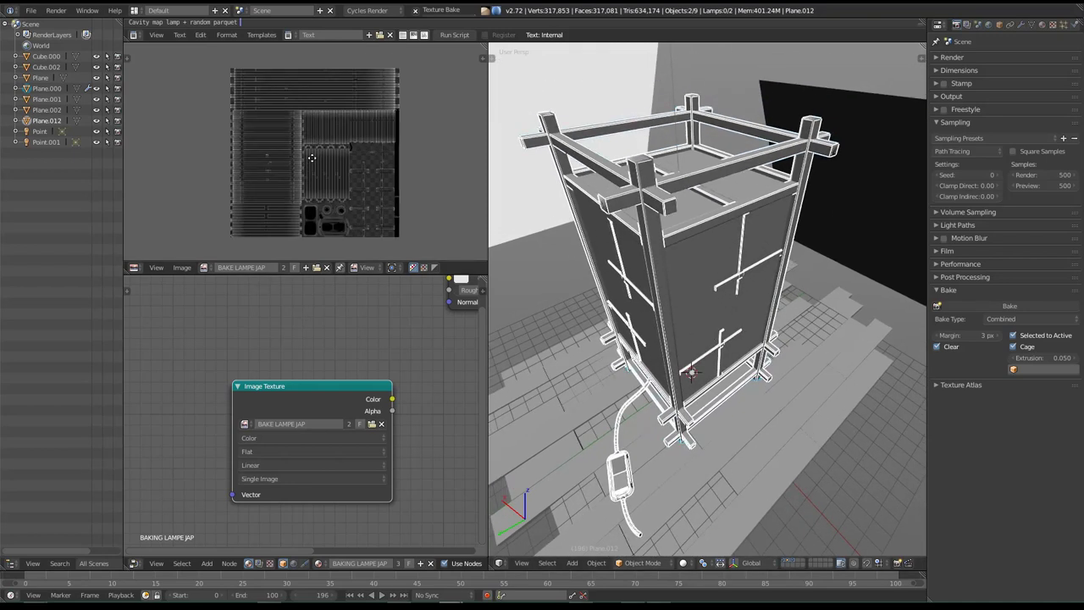
scroll(317, 173, "up", 2)
scroll(318, 174, "up", 1)
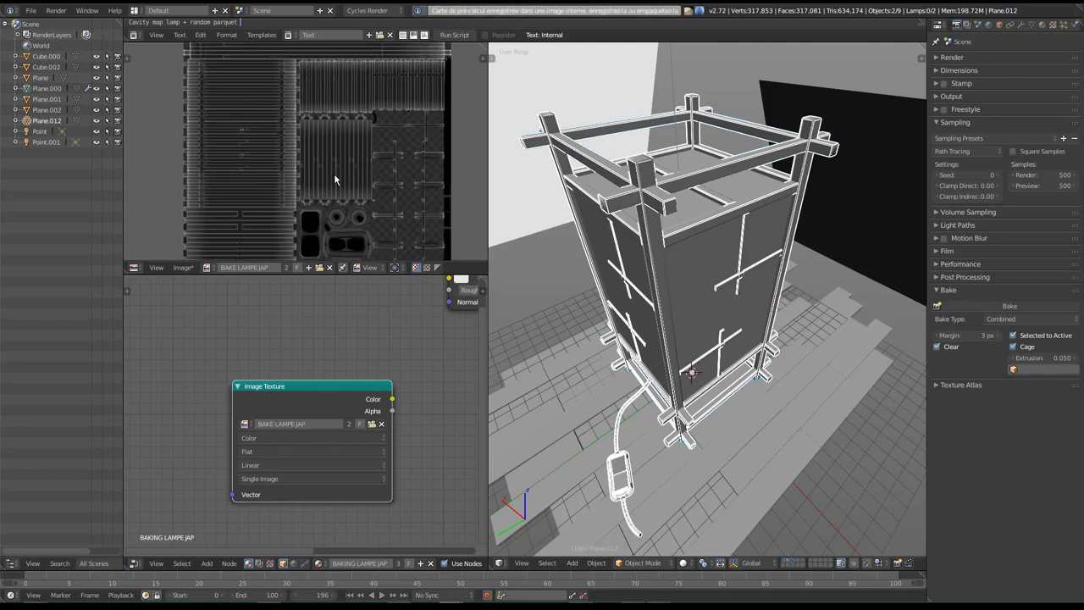
Maximise the image editor and zoom and pan to inspect the baked texture.
key("shift+space")
scroll(536, 329, "up", 1)
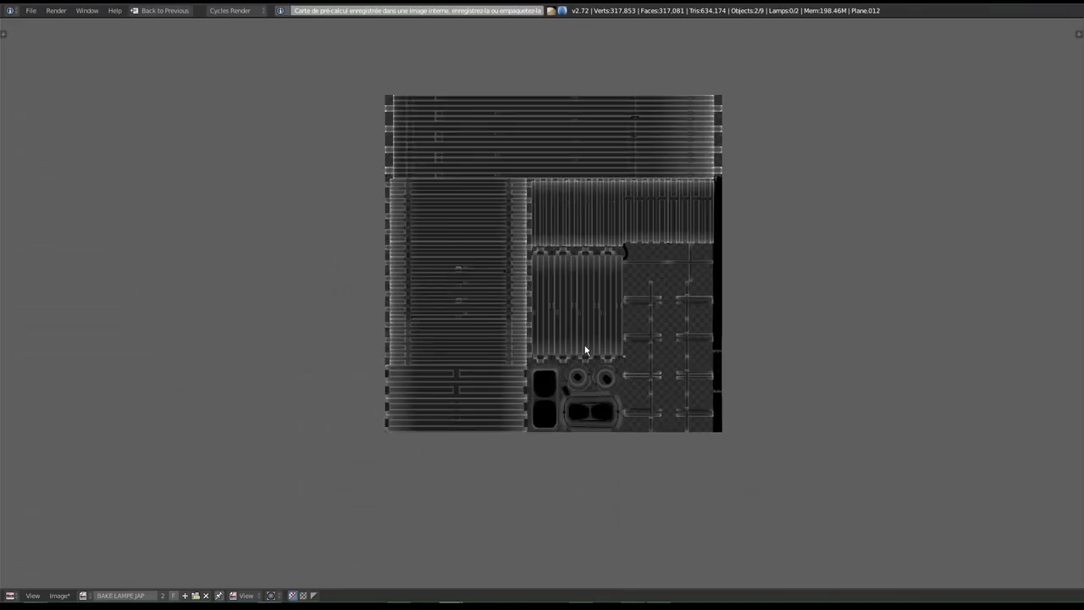
scroll(661, 371, "up", 2)
middle_click_drag(552, 356, 491, 332)
scroll(551, 363, "up", 2)
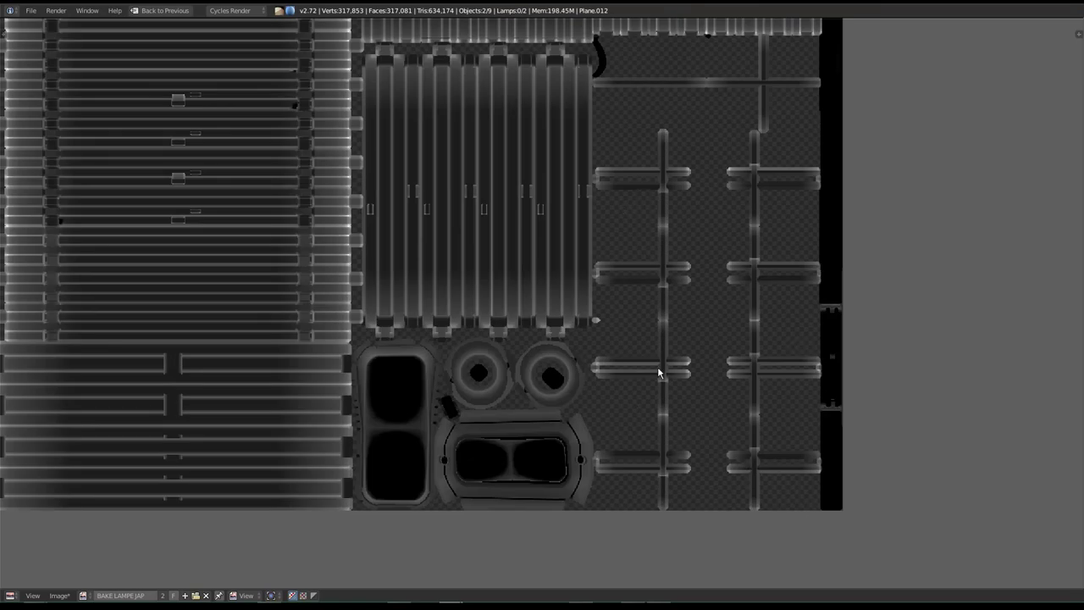
scroll(658, 372, "down", 2)
scroll(565, 330, "down", 2)
scroll(556, 351, "up", 1)
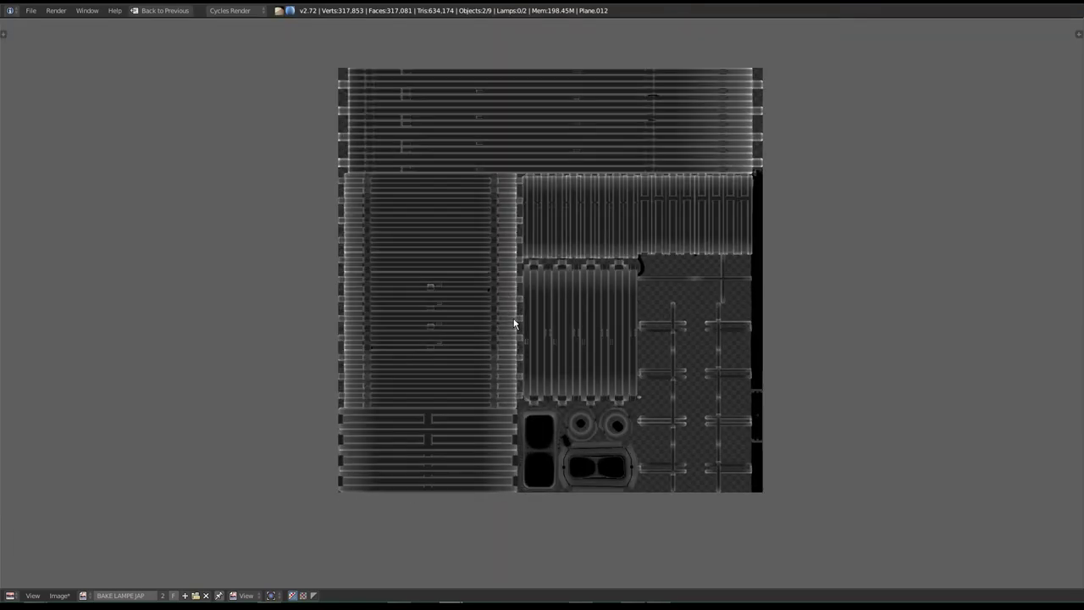
Save the baked image to the Desktop as CAVITY_BAKE_LAMPJAP.png with 0% PNG compression.
key("F3")
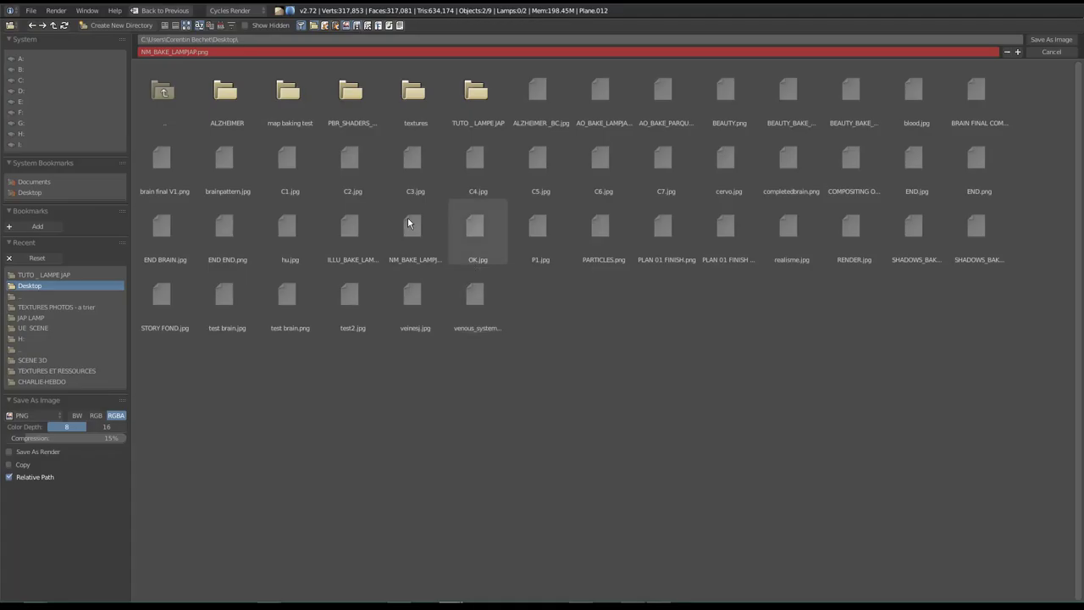
left_click(150, 51)
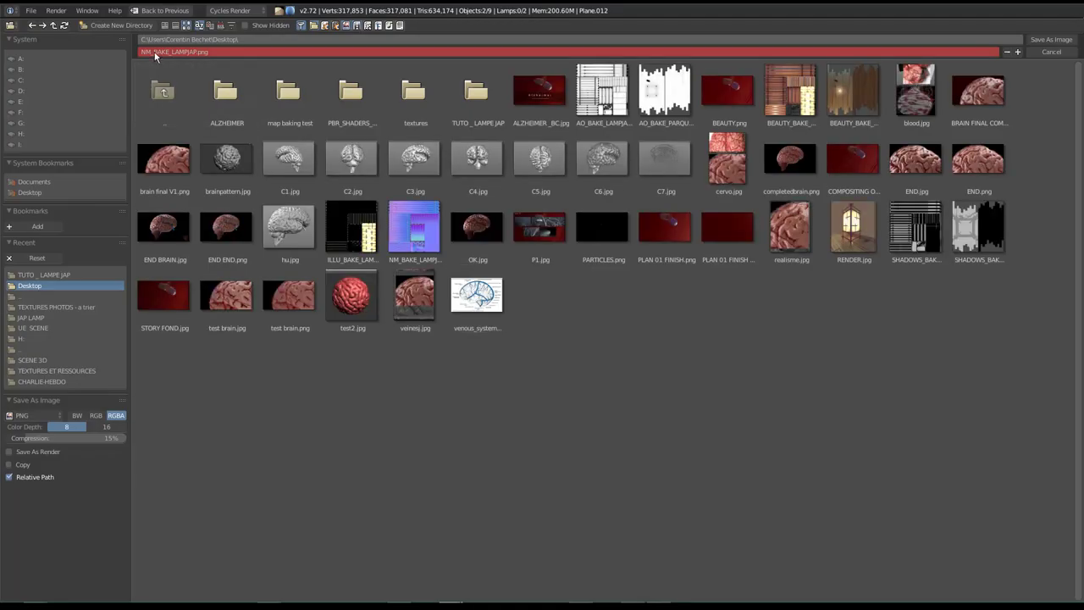
key("BackSpace")
key("BackSpace")
type("CAVITY")
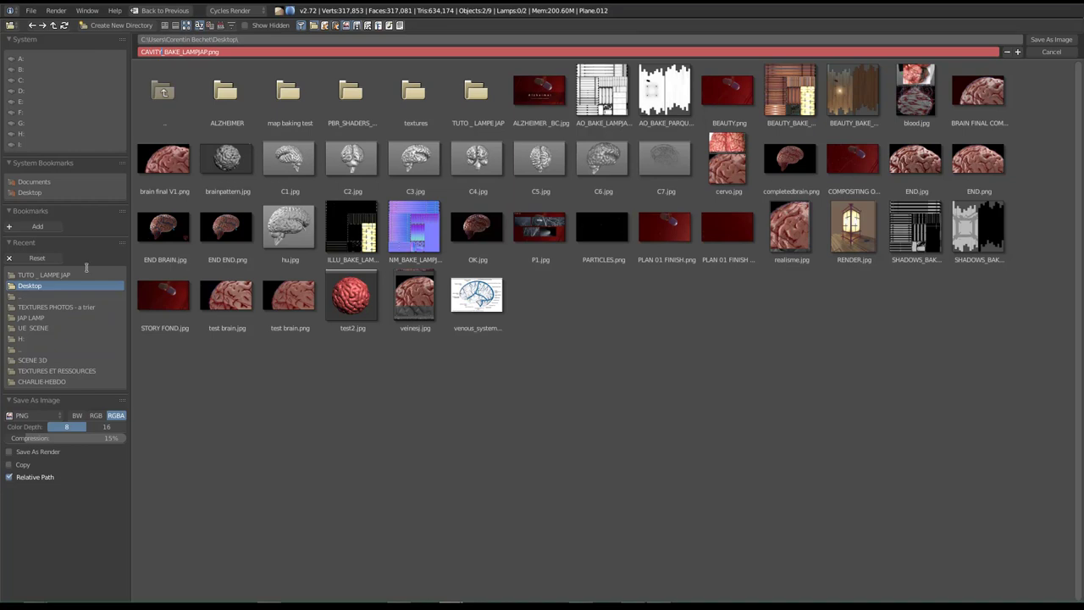
left_click_drag(42, 437, 81, 433)
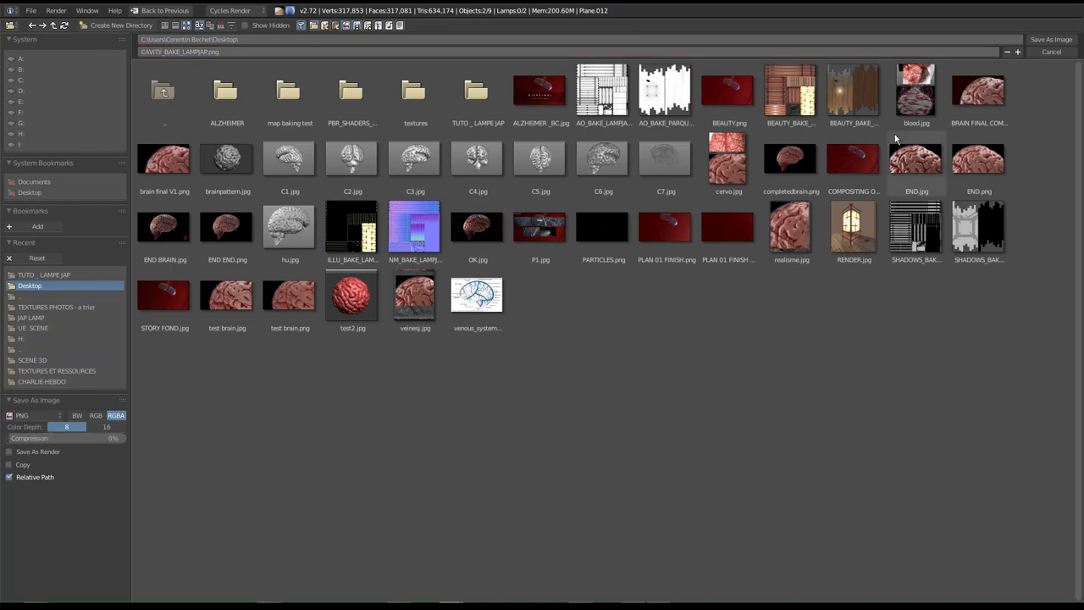
left_click(1050, 40)
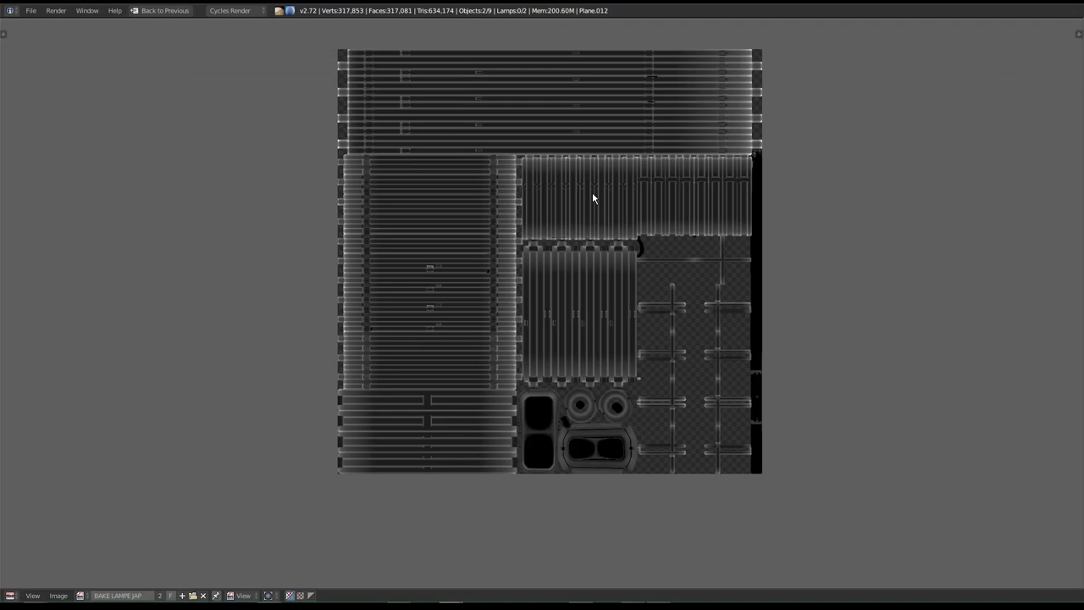
Return to the normal layout, select the floor planks and frame them in back view.
key("ctrl+Up")
scroll(639, 355, "down", 4)
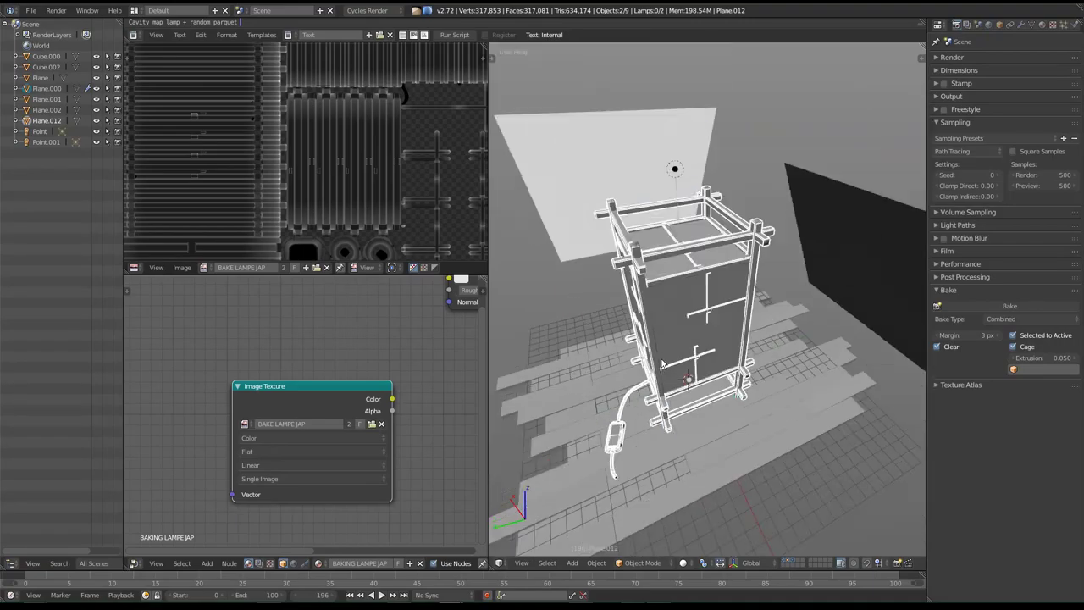
middle_click_drag(638, 355, 763, 430)
right_click(778, 446)
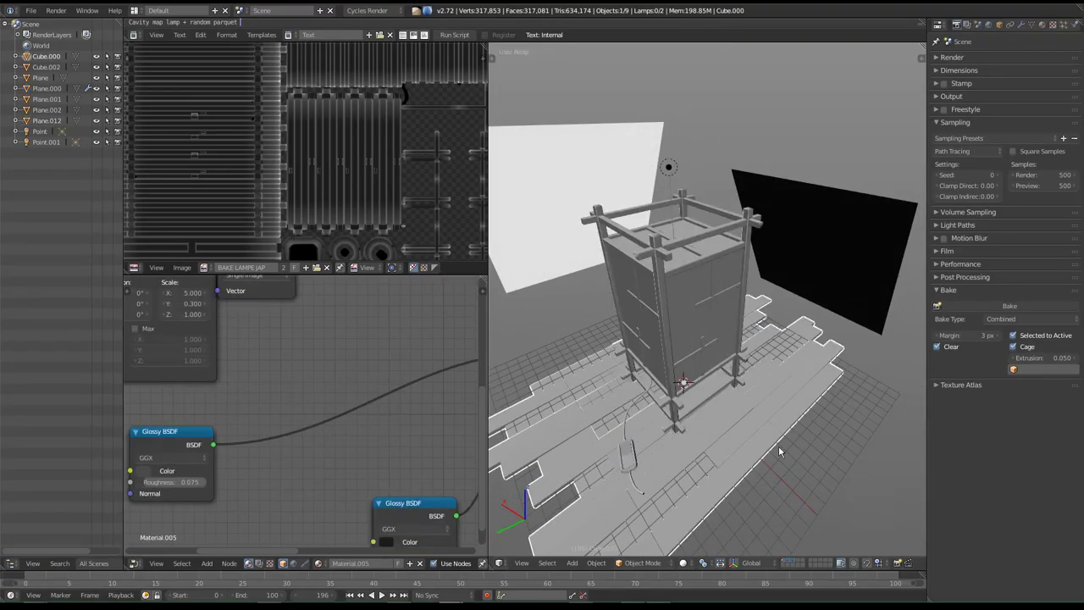
key("ctrl+KP_1")
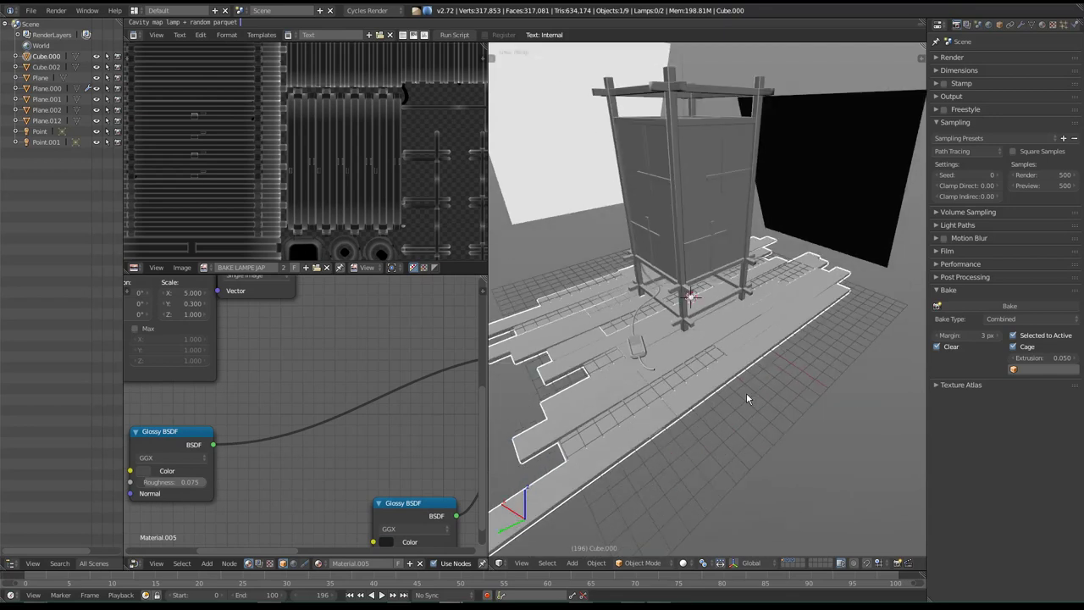
key("KP_Decimal")
Orbit around the floor planks to inspect them from higher, side and frontal angles.
middle_click_drag(720, 385, 693, 374)
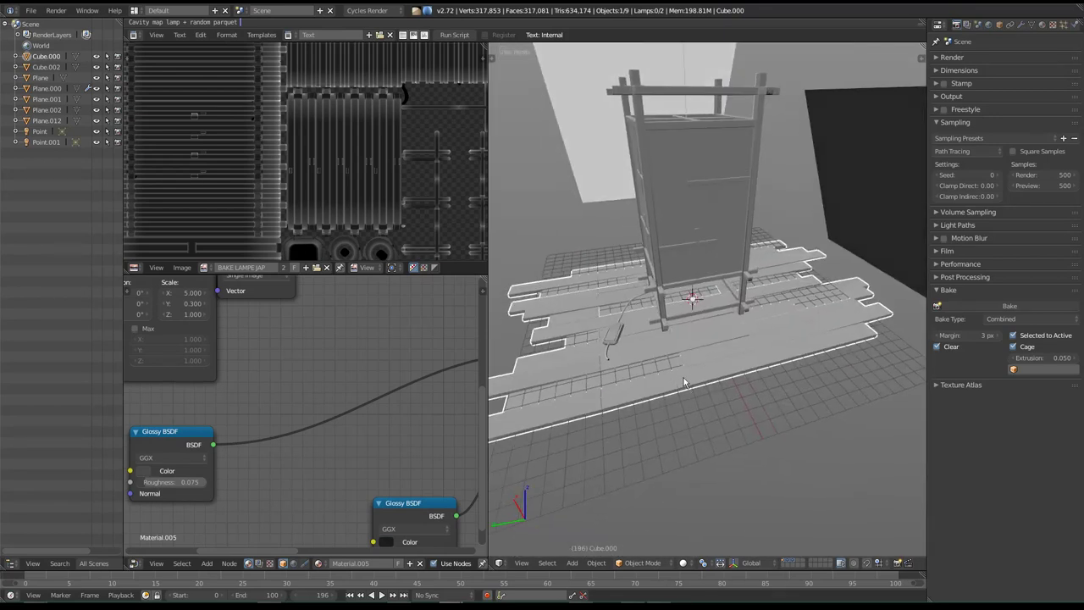
mouse_move(653, 372)
middle_mouse_down()
mouse_move(628, 382)
mouse_move(686, 381)
middle_mouse_up()
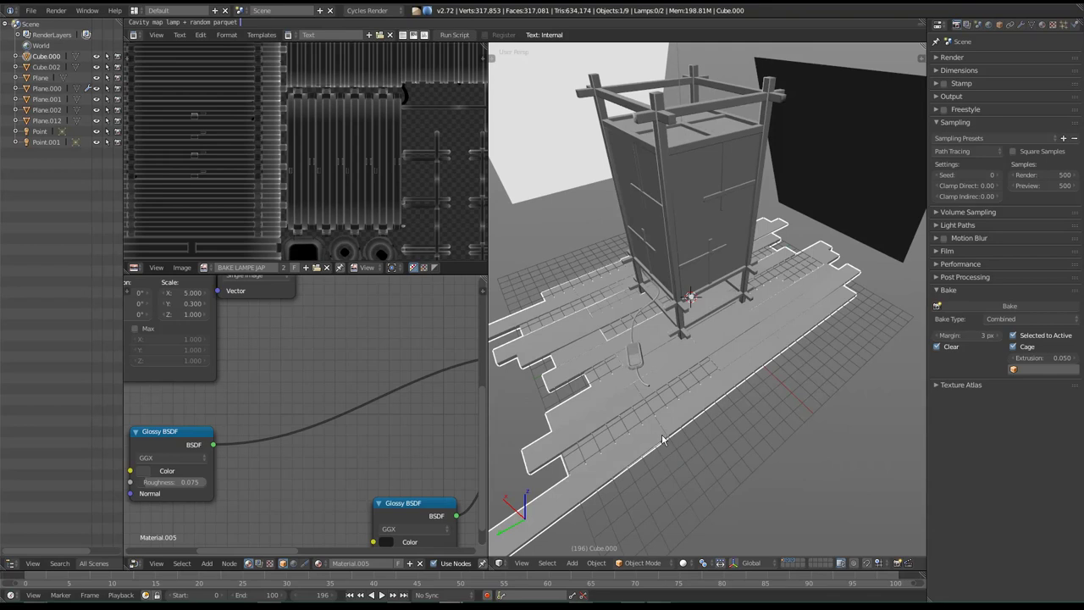
middle_click_drag(663, 439, 639, 430)
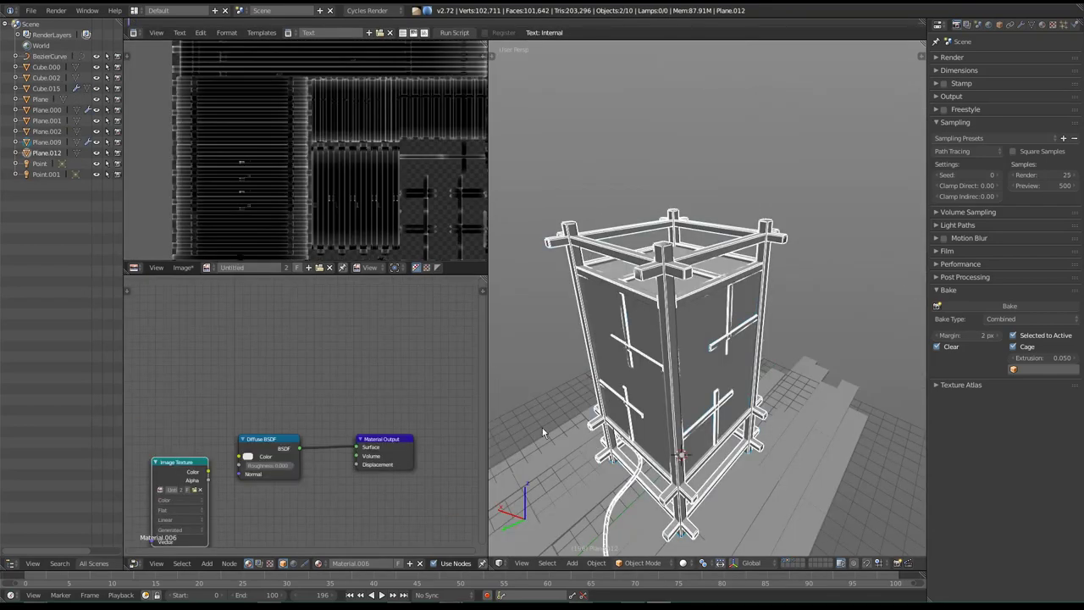
mouse_move(669, 339)
middle_mouse_down()
mouse_move(700, 339)
mouse_move(680, 256)
middle_mouse_up()
Delete the lamp's paper panels and its frame.
right_click(680, 256)
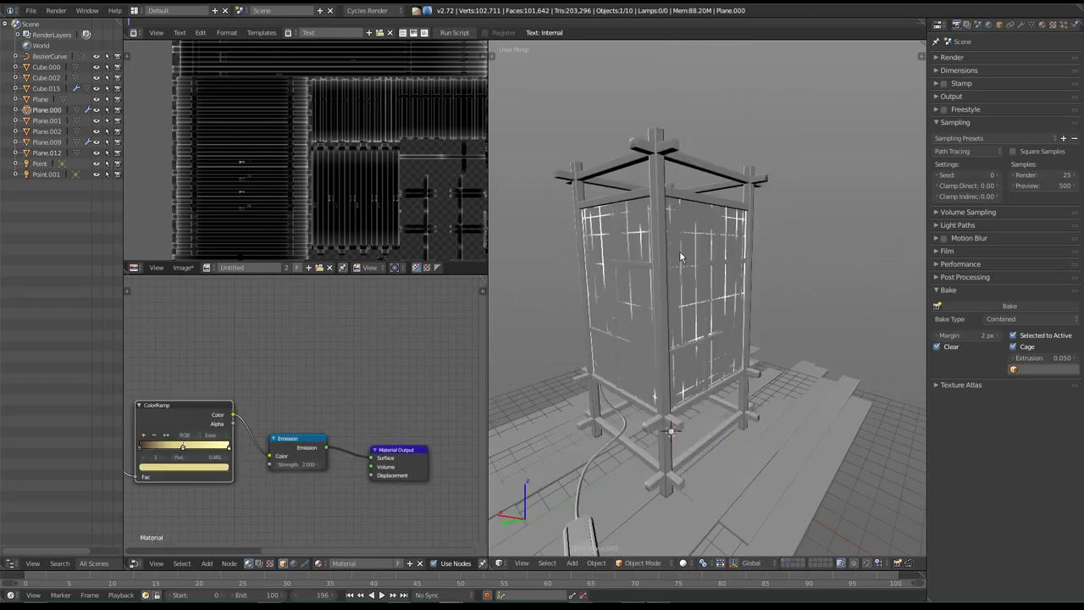
key("x")
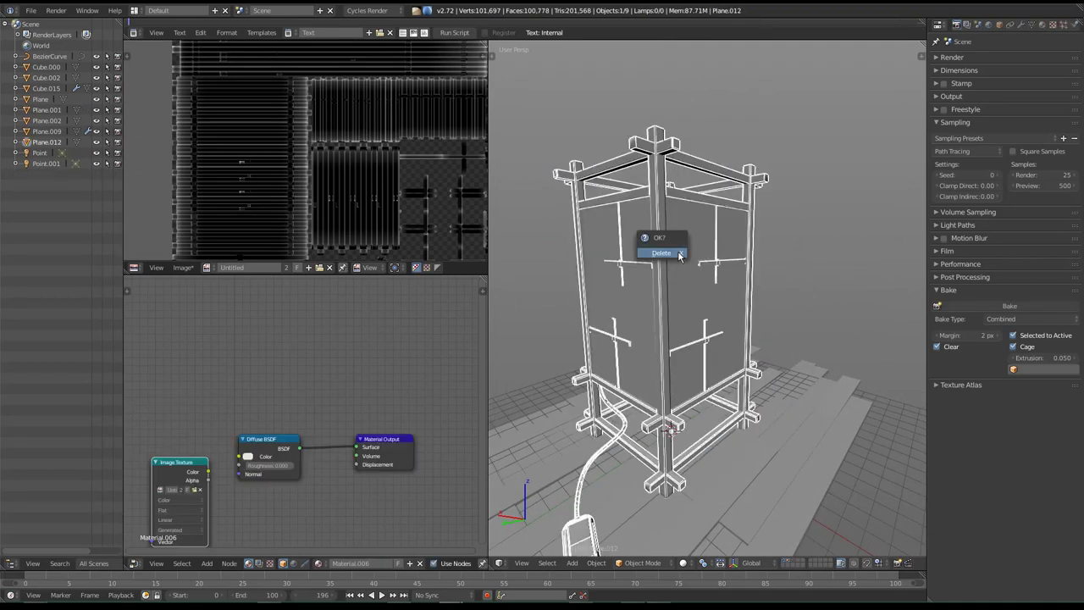
left_click(677, 250)
key("x")
left_click(678, 254)
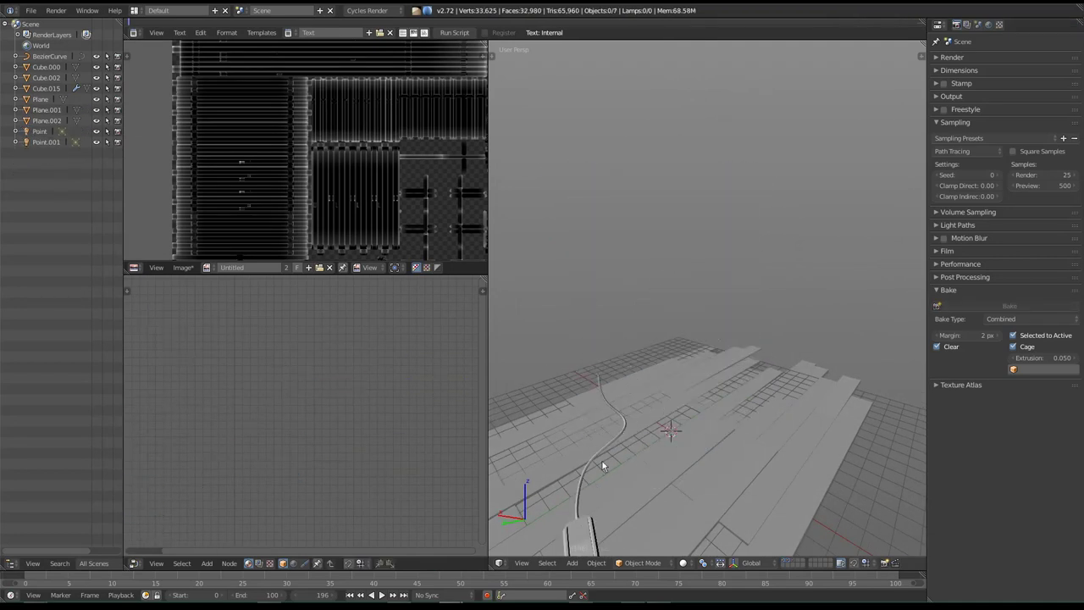
middle_click_drag(602, 461, 605, 432)
Delete the remaining lamp part, the lamp base and the cable.
right_click(605, 431)
key("x")
left_click(605, 432)
right_click(605, 432)
key("x")
left_click(606, 432)
right_click(605, 432)
key("x")
left_click(601, 431)
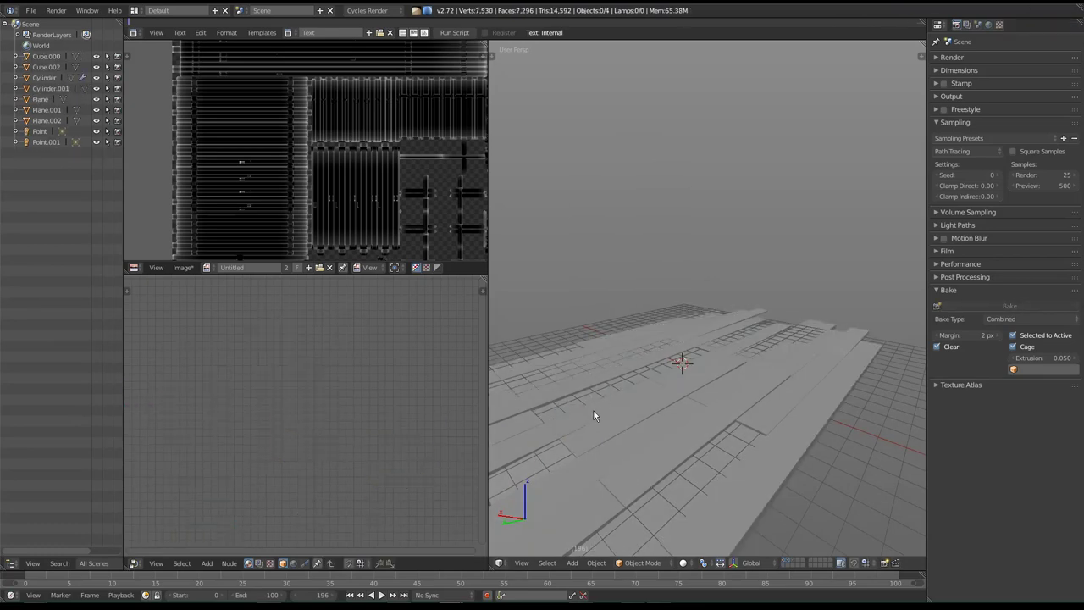
Toggle scene layers to check the room planes and light, then select the floor planks.
left_click(793, 563)
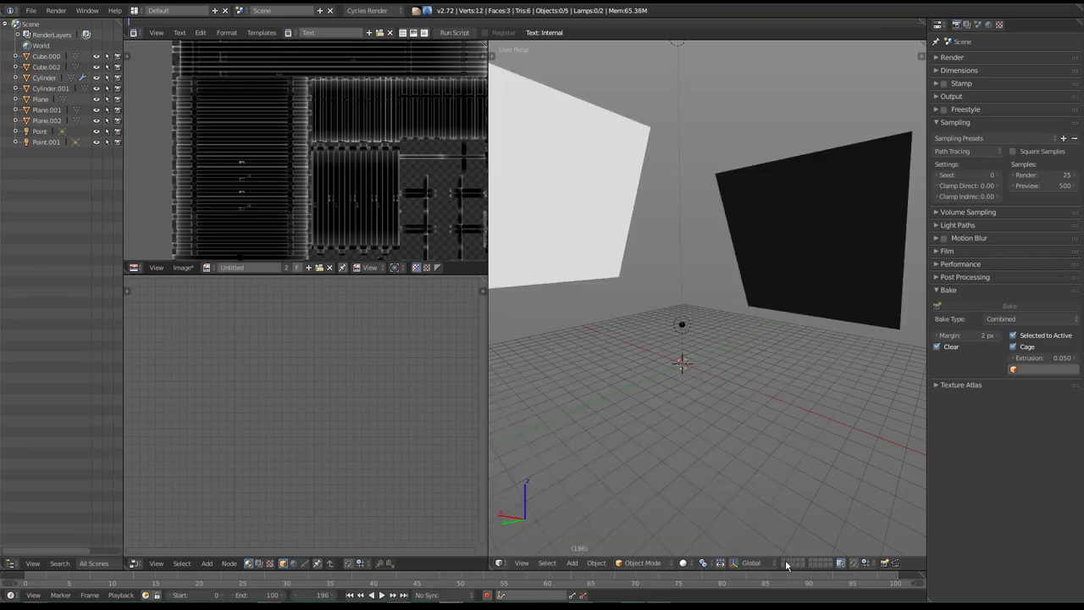
left_click(791, 563)
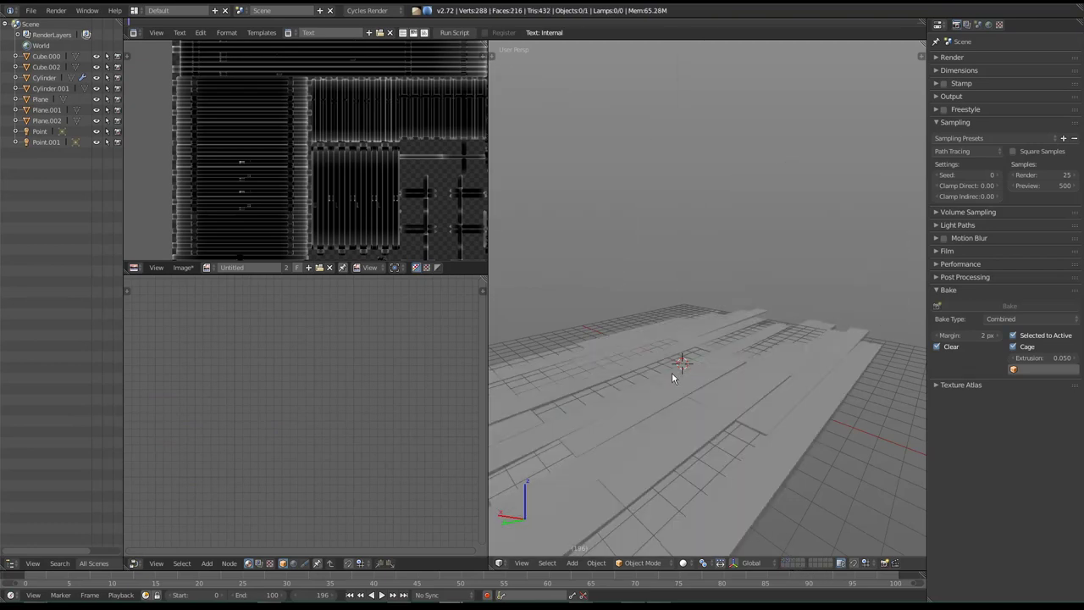
left_click(783, 563, "shift")
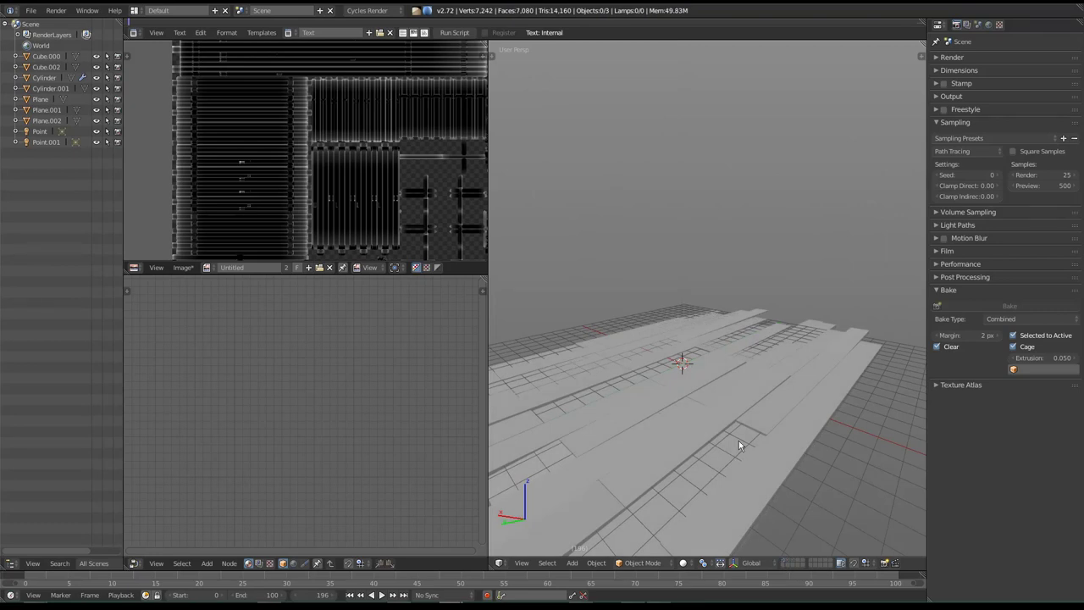
left_click(794, 563)
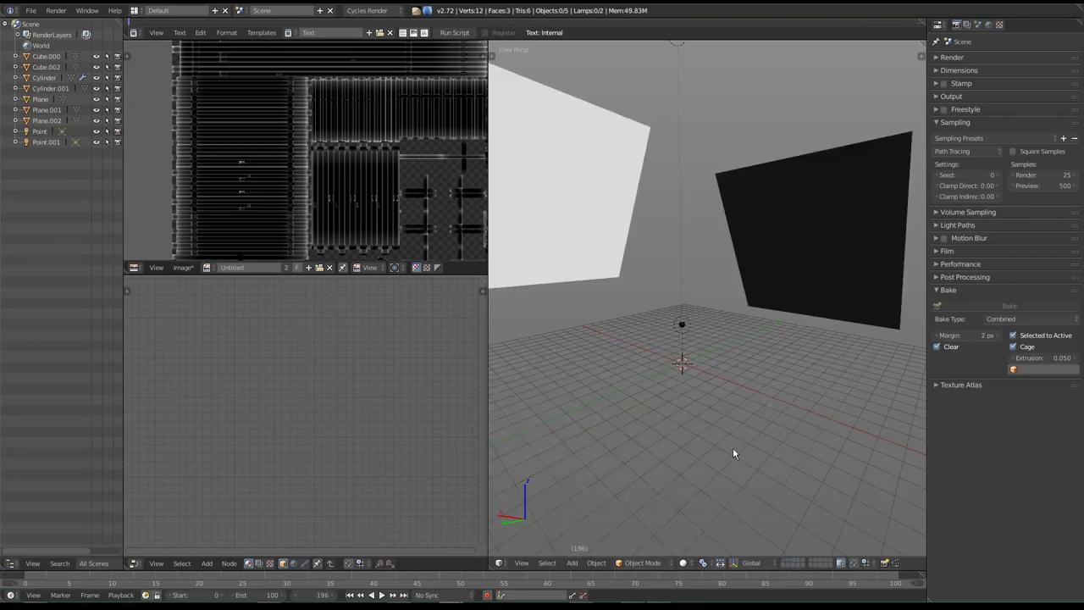
left_click(786, 563)
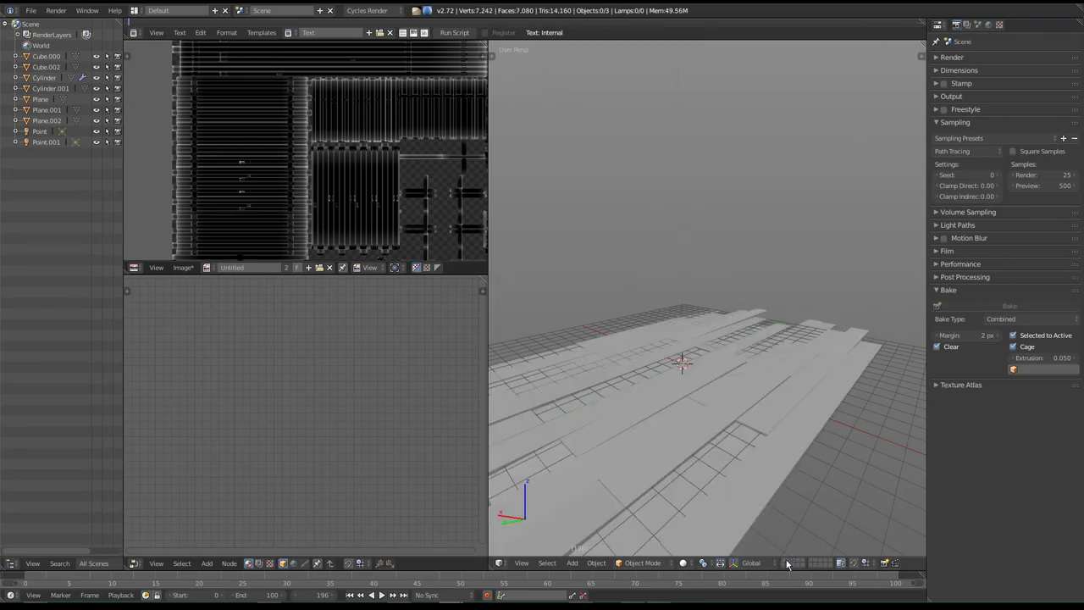
mouse_move(707, 414)
middle_mouse_down()
mouse_move(720, 487)
mouse_move(673, 395)
middle_mouse_up()
right_click(709, 397)
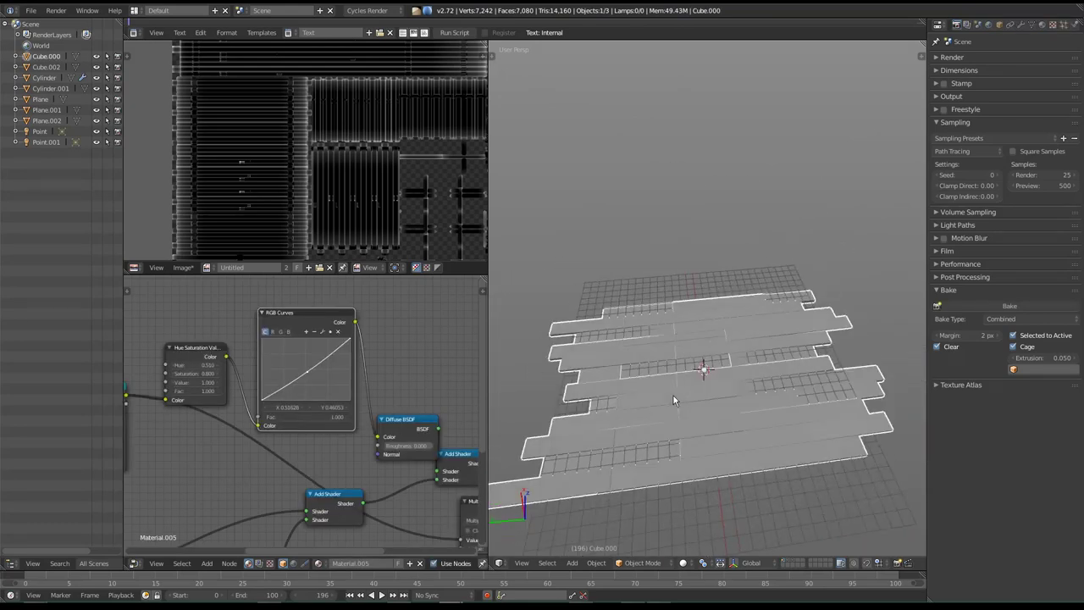
Remove Material.005 from the floor planks and enter Edit Mode in top view.
left_click(1043, 25)
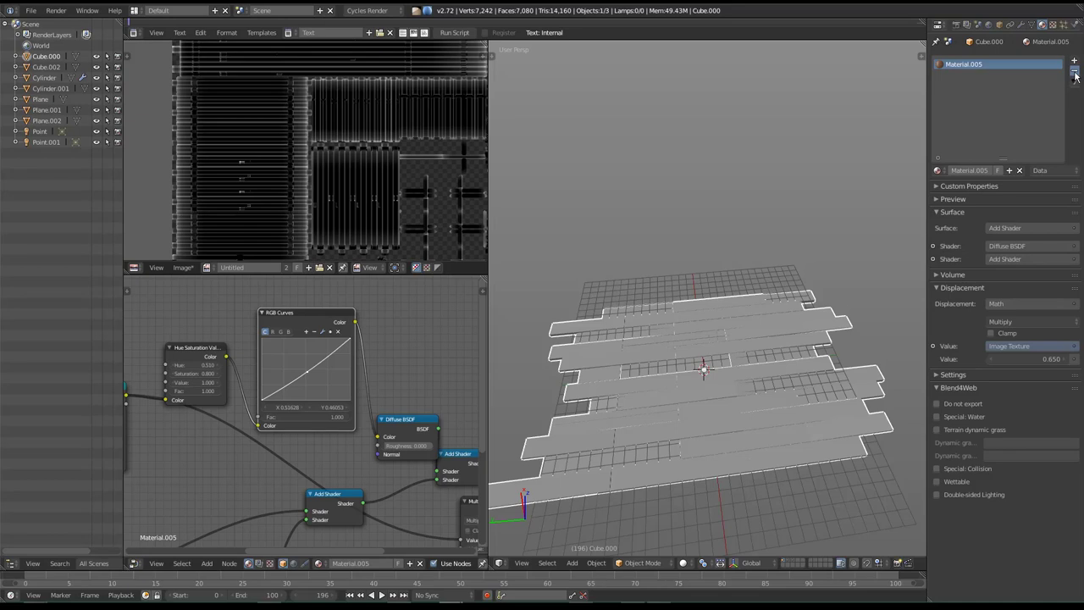
left_click(1071, 76)
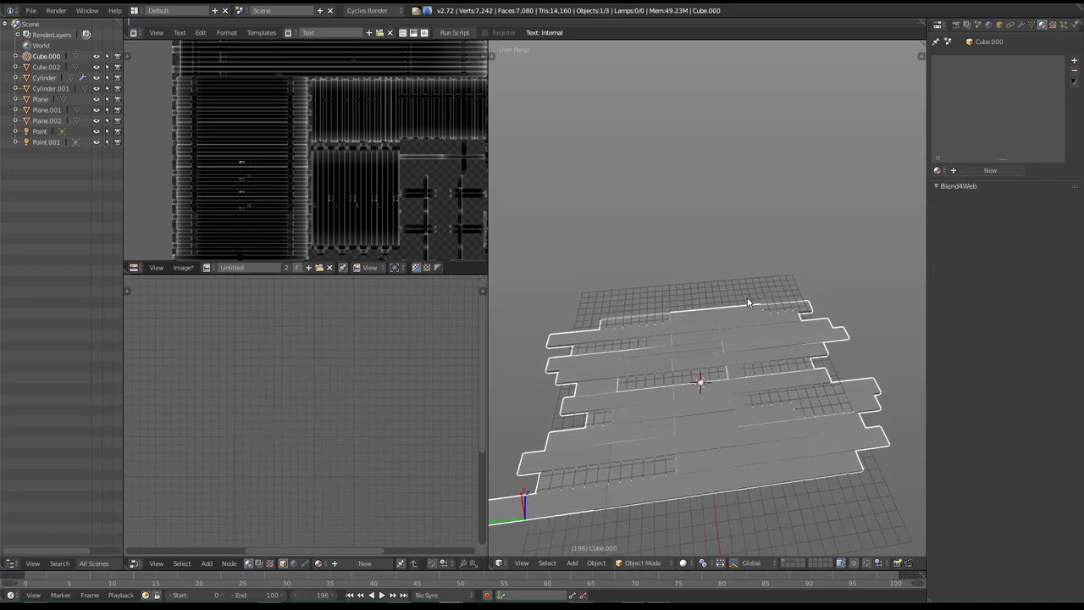
key("KP_7")
key("Tab")
scroll(652, 245, "up", 2)
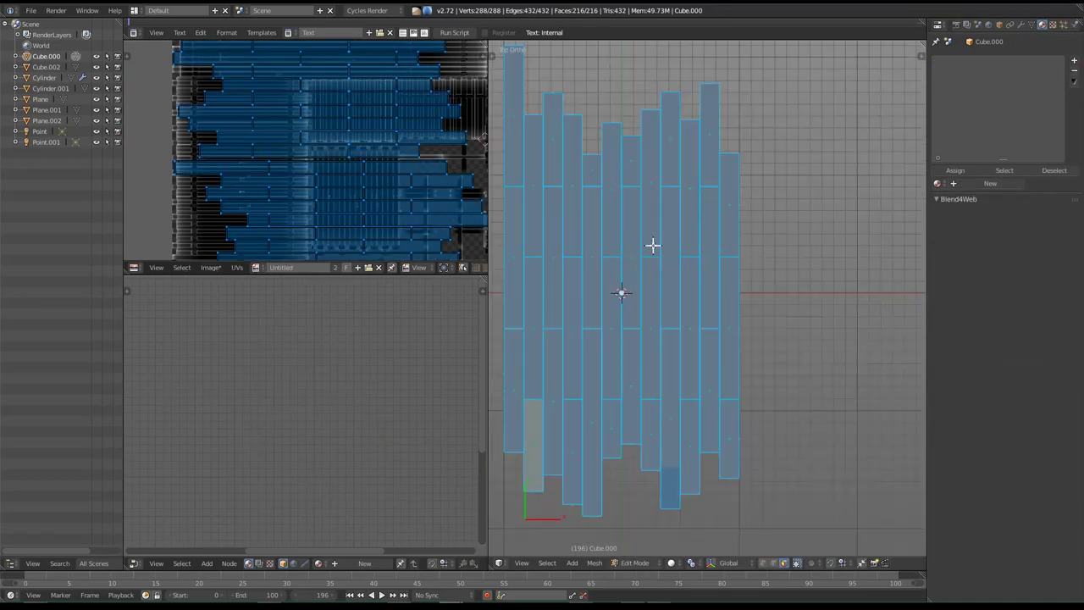
scroll(652, 246, "up", 2)
scroll(609, 246, "down", 2)
Separate one plank face into its own object and select the next connected plank.
left_click(608, 216)
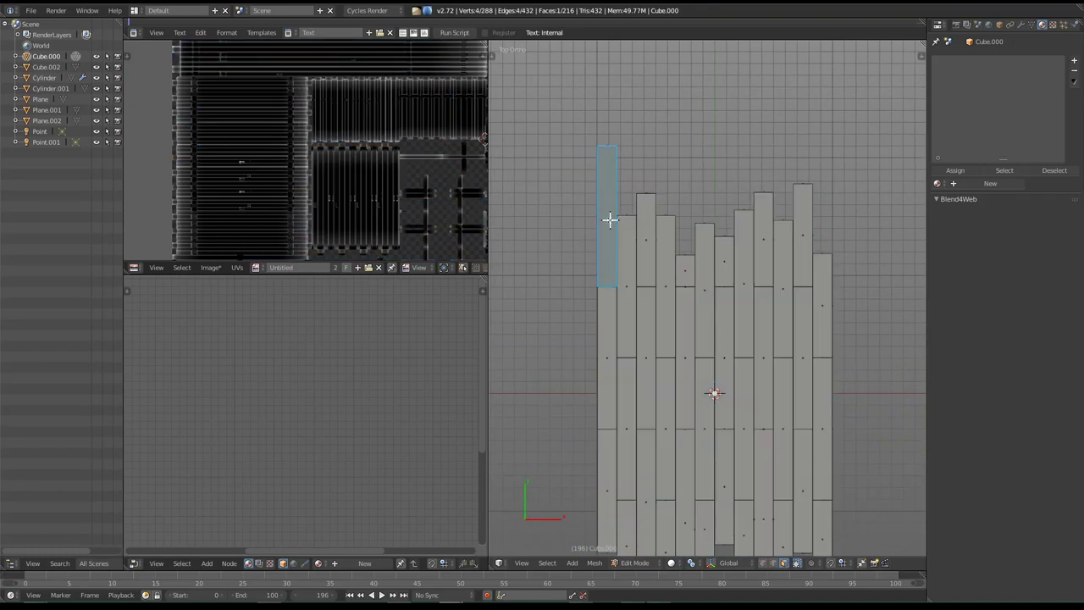
key("p")
left_click(610, 219)
left_click(606, 327)
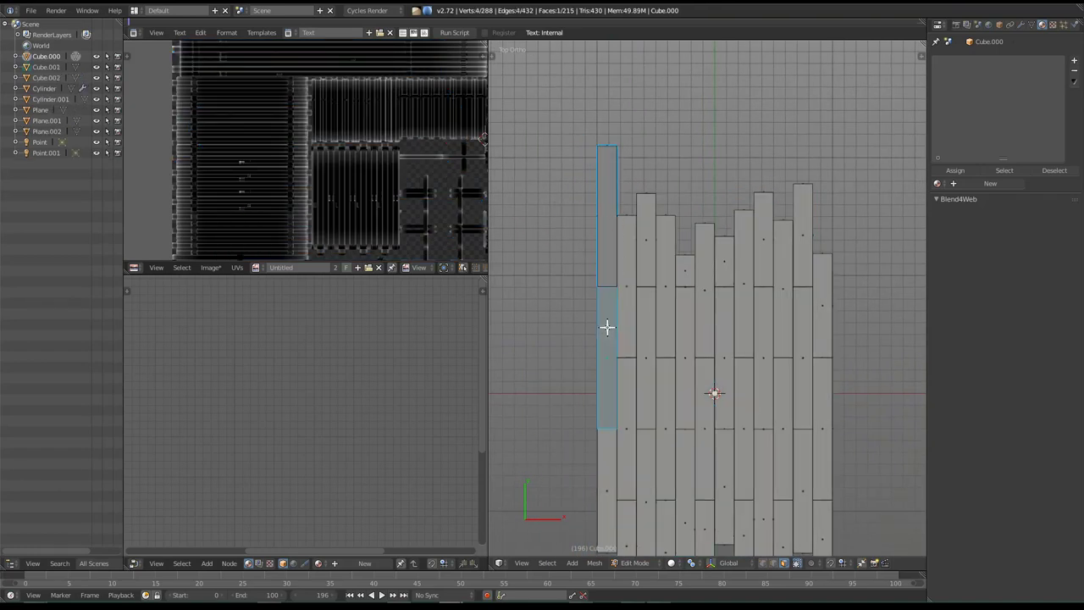
key("ctrl+l")
mouse_move(607, 327)
middle_mouse_down()
mouse_move(730, 249)
mouse_move(627, 259)
mouse_move(610, 392)
mouse_move(666, 375)
mouse_move(692, 350)
mouse_move(685, 363)
middle_mouse_up()
Separate each front-row floor plank into its own object.
key("p")
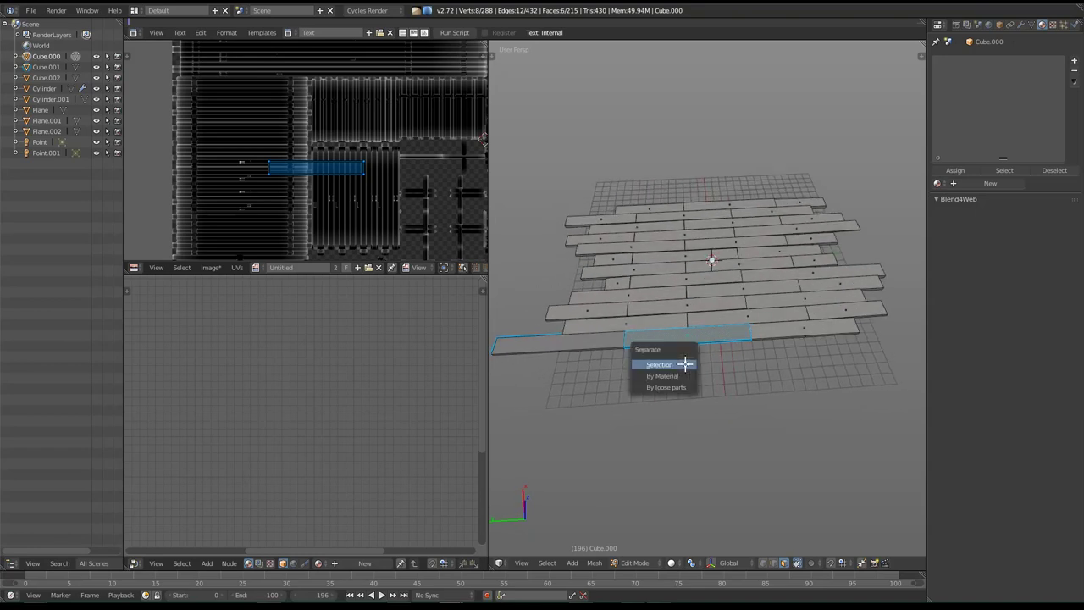
left_click(685, 363)
right_click(796, 332)
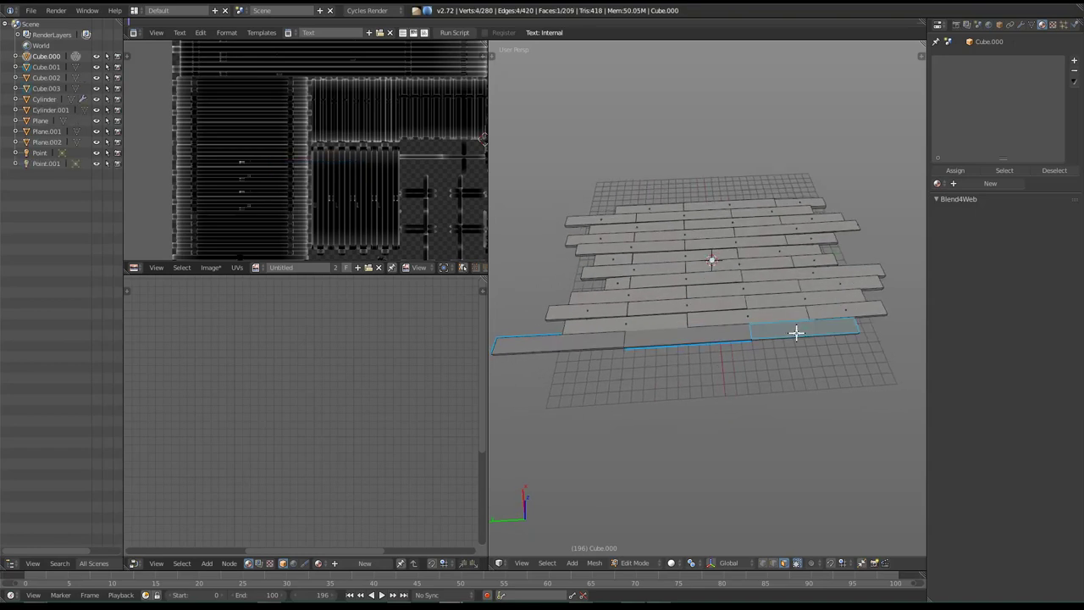
key("p")
left_click(792, 332)
right_click(818, 315)
key("p")
left_click(818, 314)
right_click(789, 316)
key("p")
left_click(790, 316)
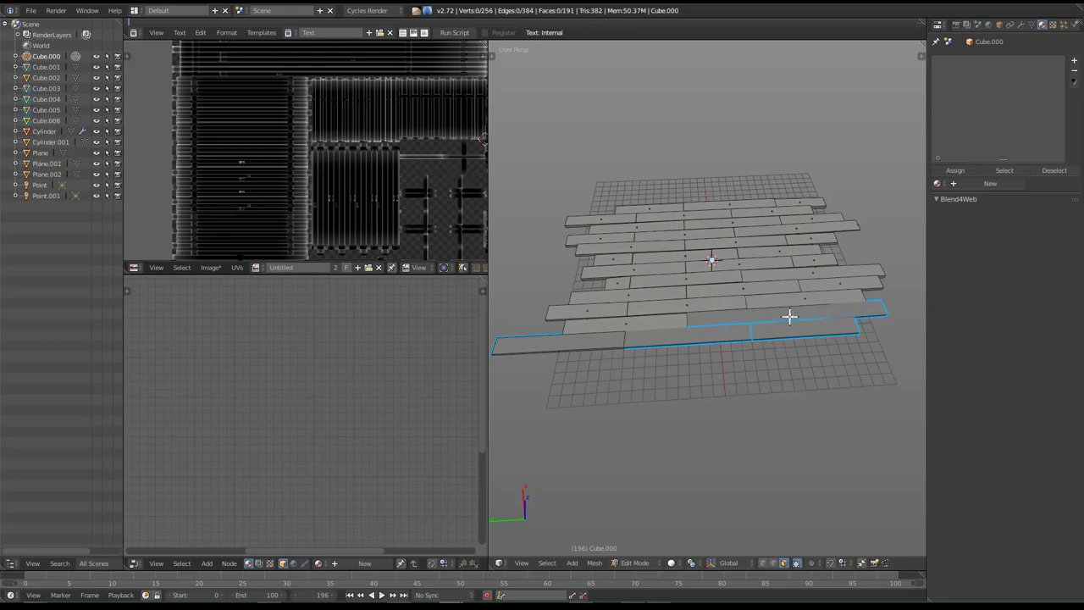
right_click(665, 319)
key("p")
left_click(666, 318)
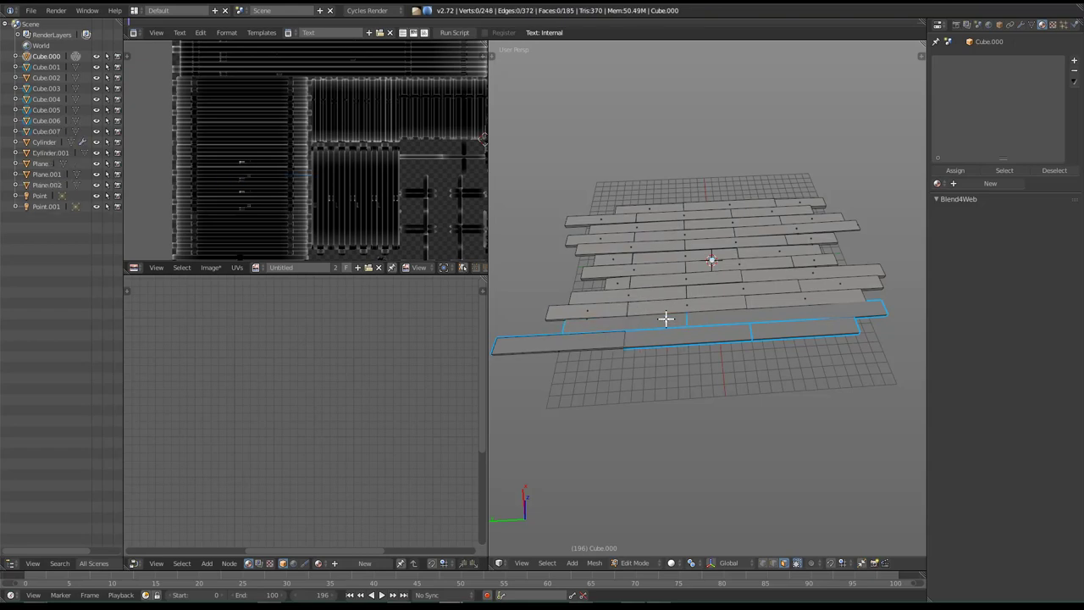
right_click(818, 297)
key("p")
left_click(813, 298)
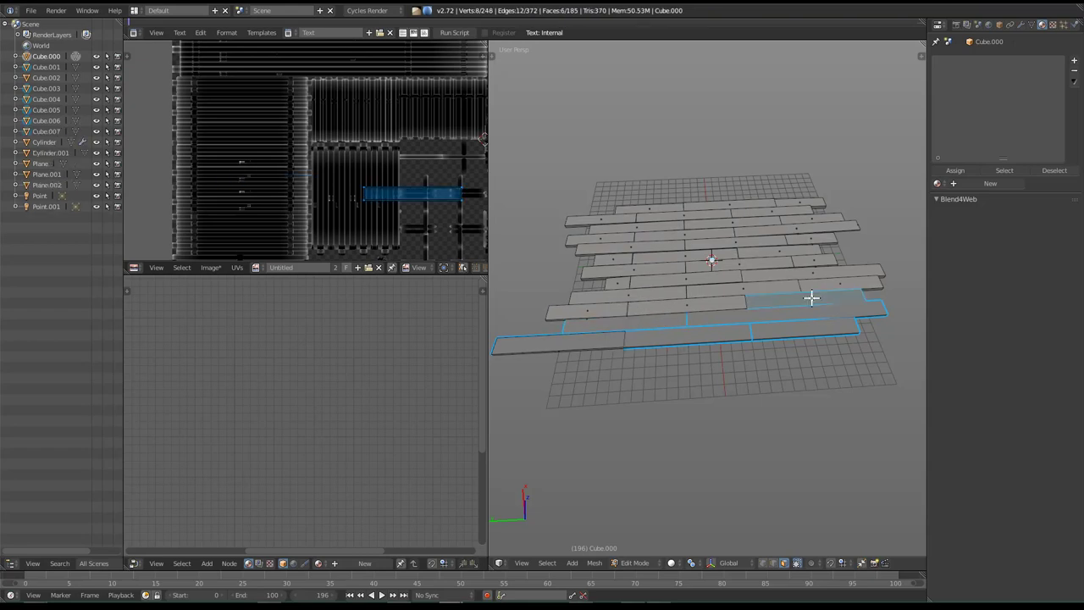
key("l")
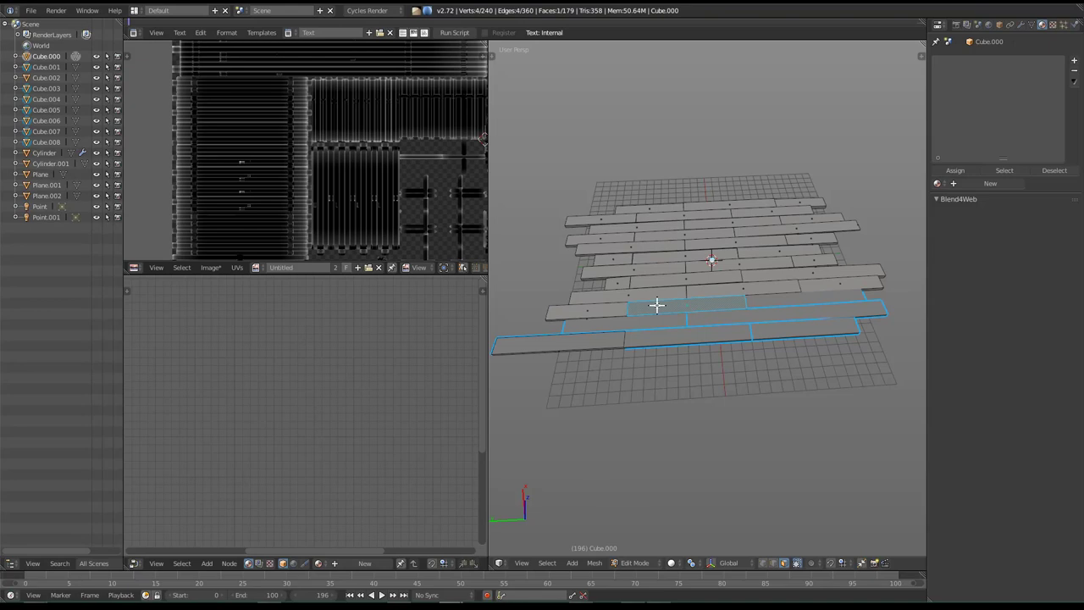
key("p")
left_click(656, 305)
right_click(618, 310)
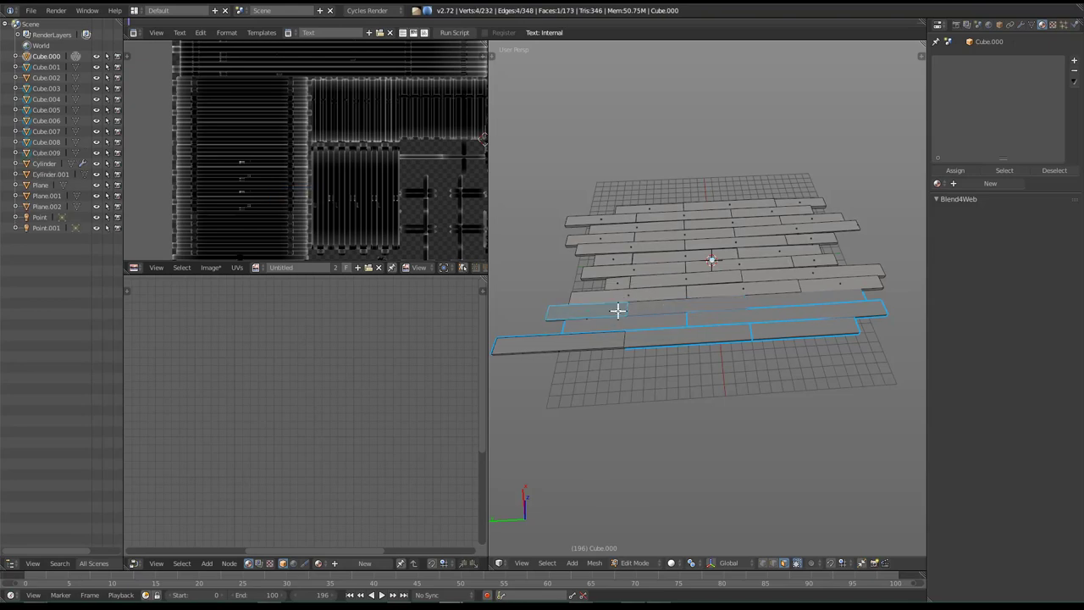
key("l")
key("p")
left_click(615, 310)
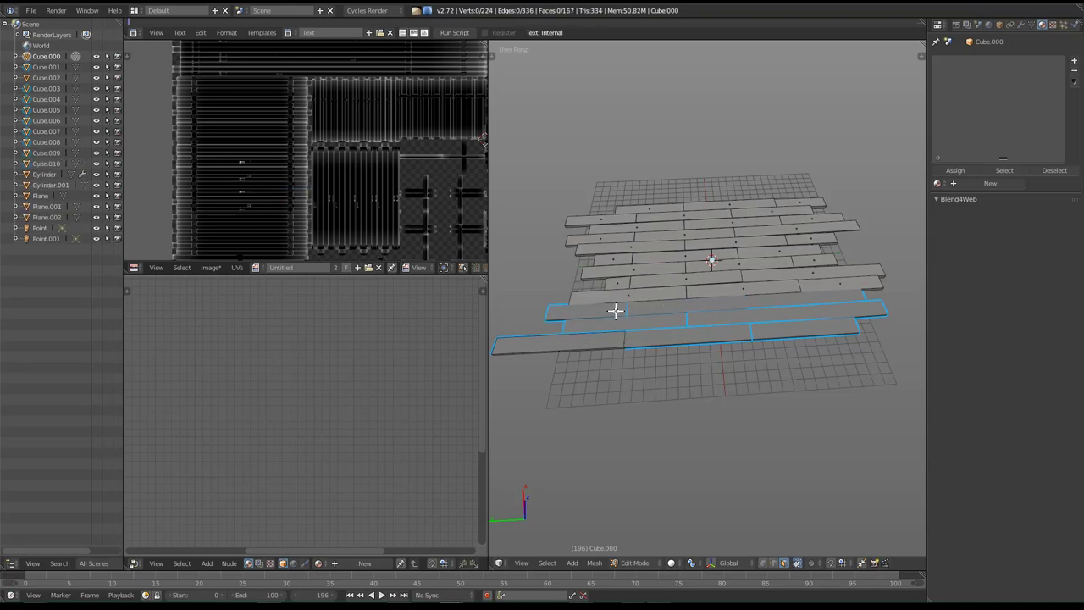
From a higher view, split the next rows of planks off as separate objects.
middle_click_drag(754, 293, 742, 289)
right_click(740, 288)
key("p")
left_click(740, 287)
right_click(671, 285)
key("p")
left_click(670, 284)
right_click(831, 286)
key("p")
left_click(830, 288)
right_click(763, 268)
key("p")
left_click(764, 269)
right_click(723, 266)
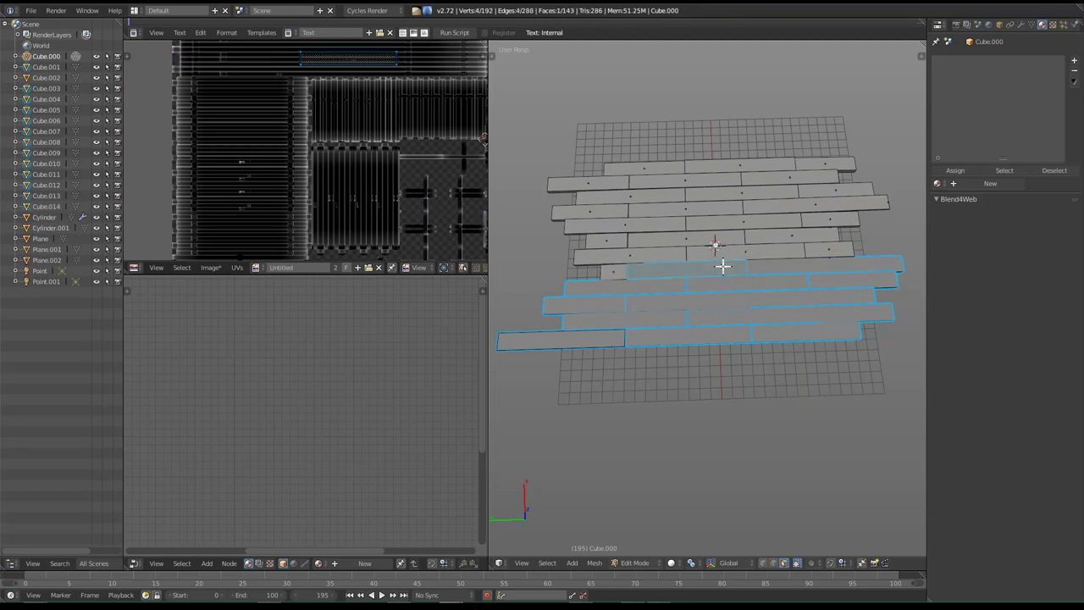
key("p")
left_click(723, 267)
right_click(609, 267)
key("p")
left_click(609, 266)
right_click(627, 260)
key("p")
left_click(624, 256)
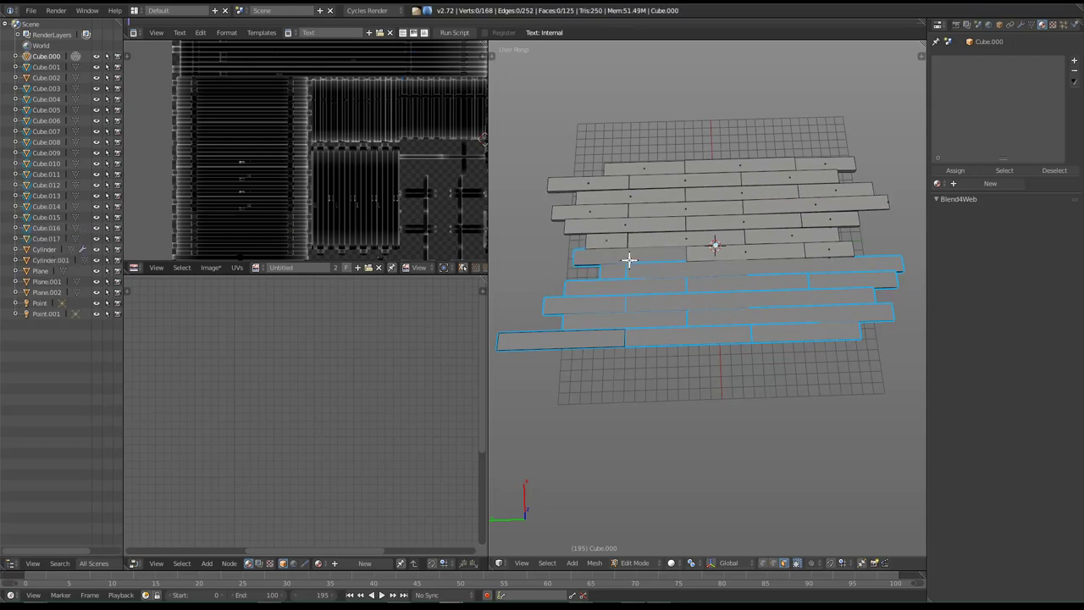
Continue separating the middle-row planks into individual objects.
right_click(743, 259)
key("p")
left_click(743, 259)
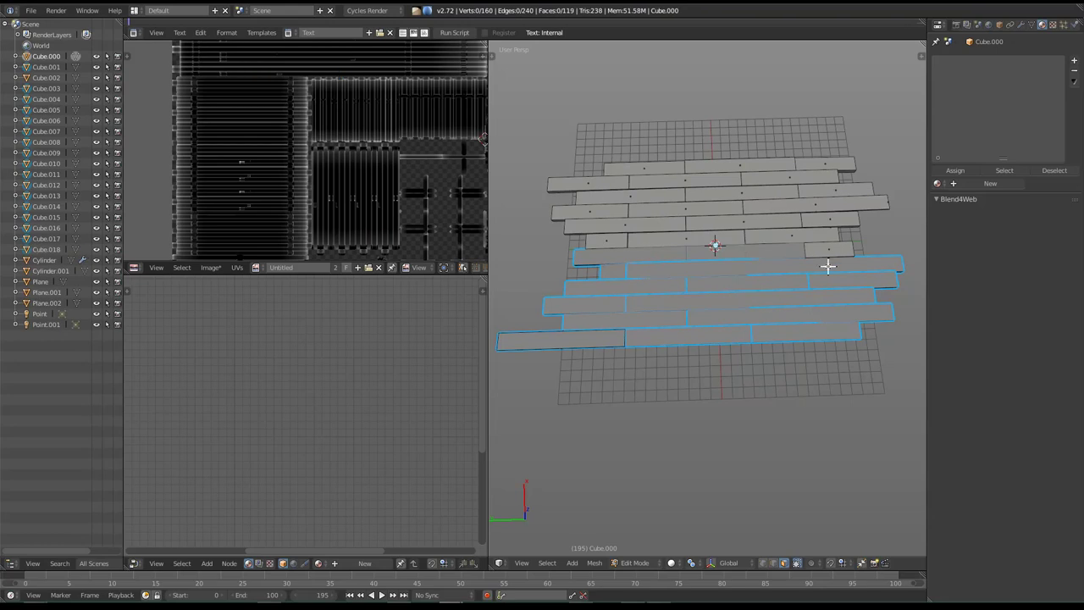
right_click(834, 247)
key("p")
left_click(835, 248)
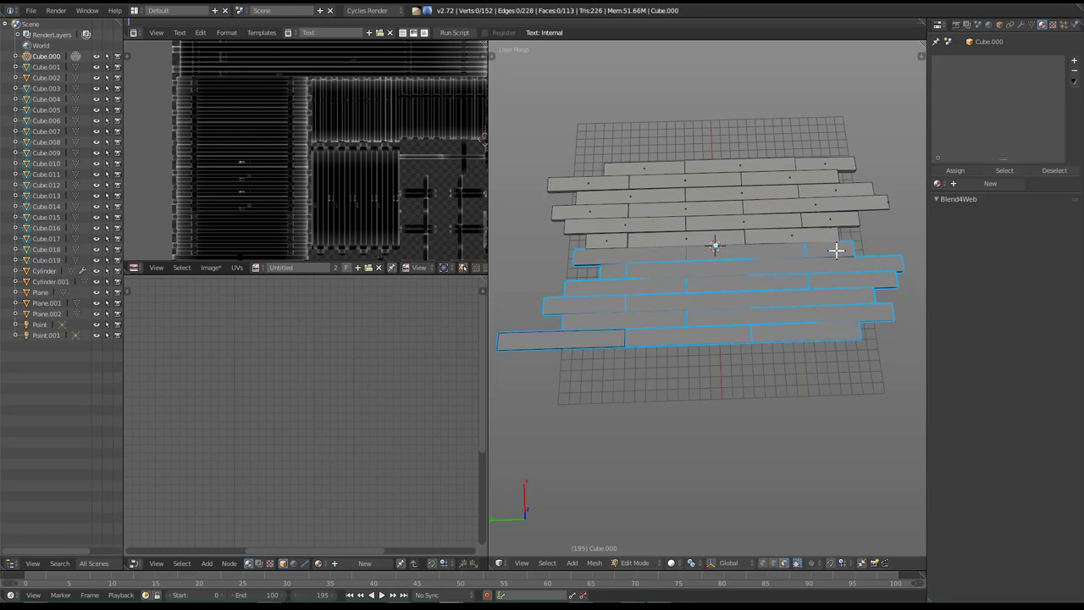
right_click(789, 232)
key("p")
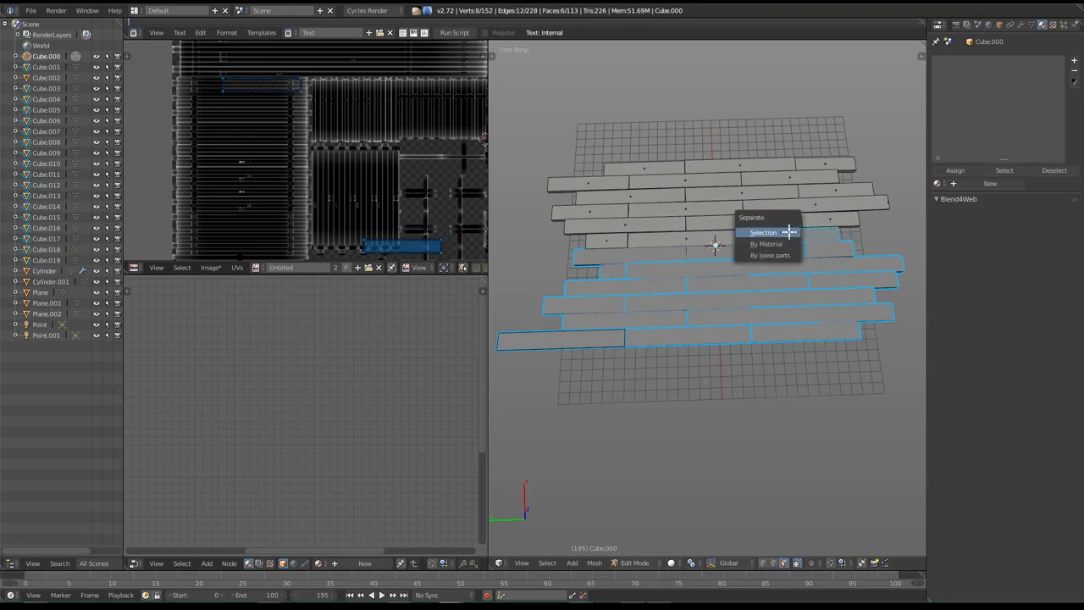
left_click(789, 231)
right_click(713, 240)
key("p")
left_click(708, 237)
right_click(612, 240)
key("p")
left_click(610, 239)
right_click(618, 224)
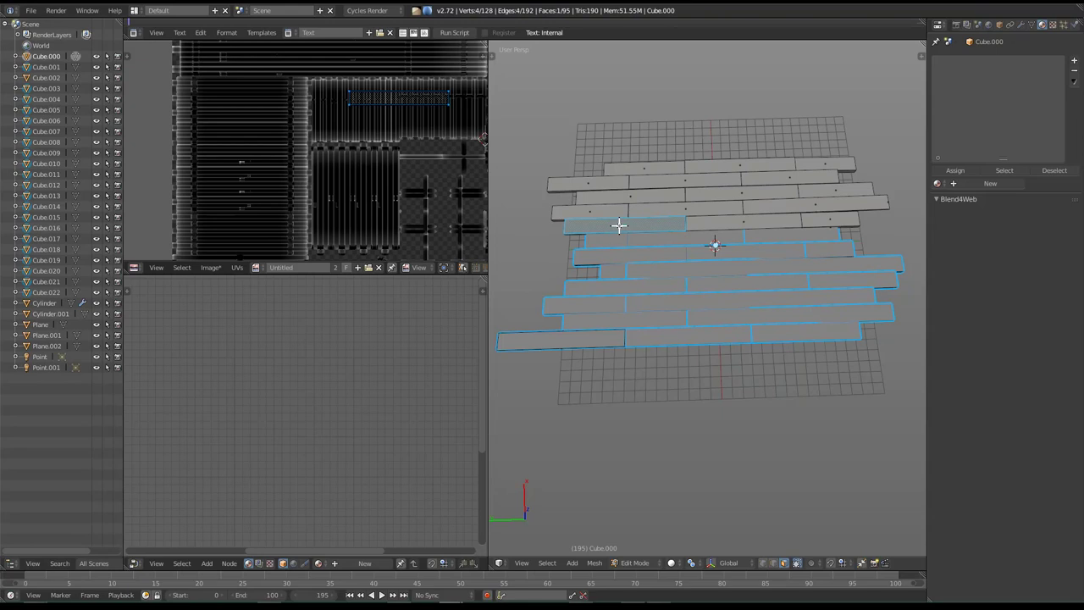
key("p")
left_click(618, 225)
right_click(718, 217)
key("p")
left_click(721, 218)
key("l")
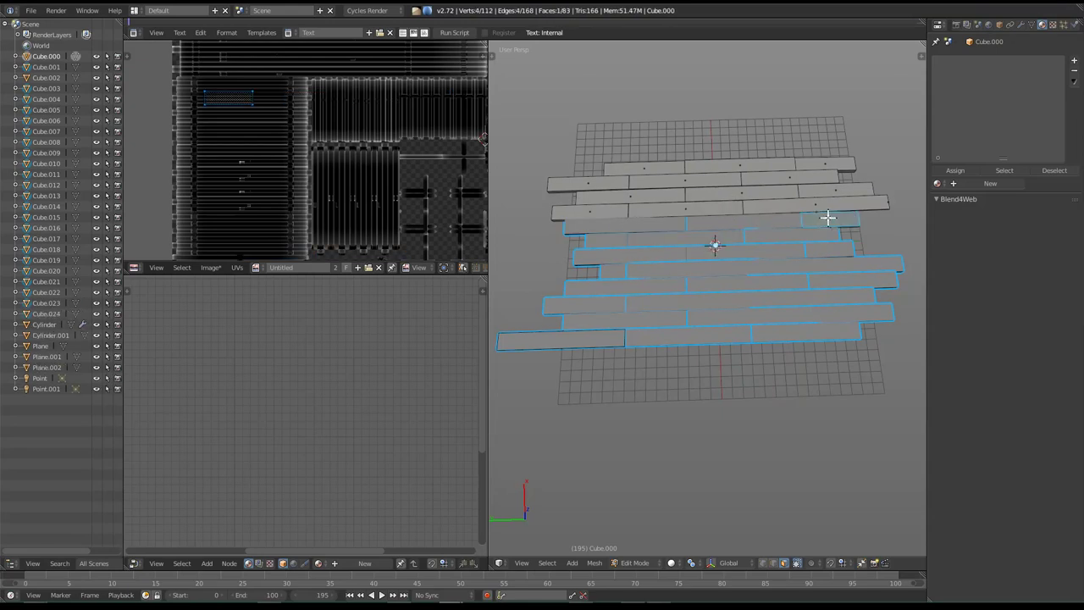
key("p")
left_click(824, 217)
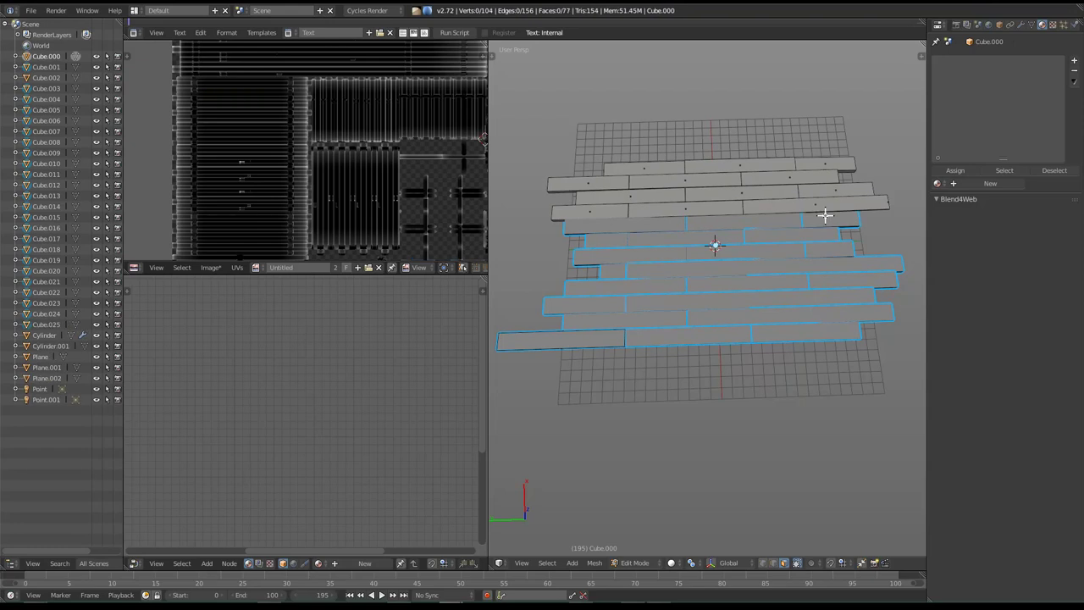
Select the back-row planks with L and separate each, reaching Cube.037.
right_click(819, 203)
key("l")
key("p")
left_click(820, 205)
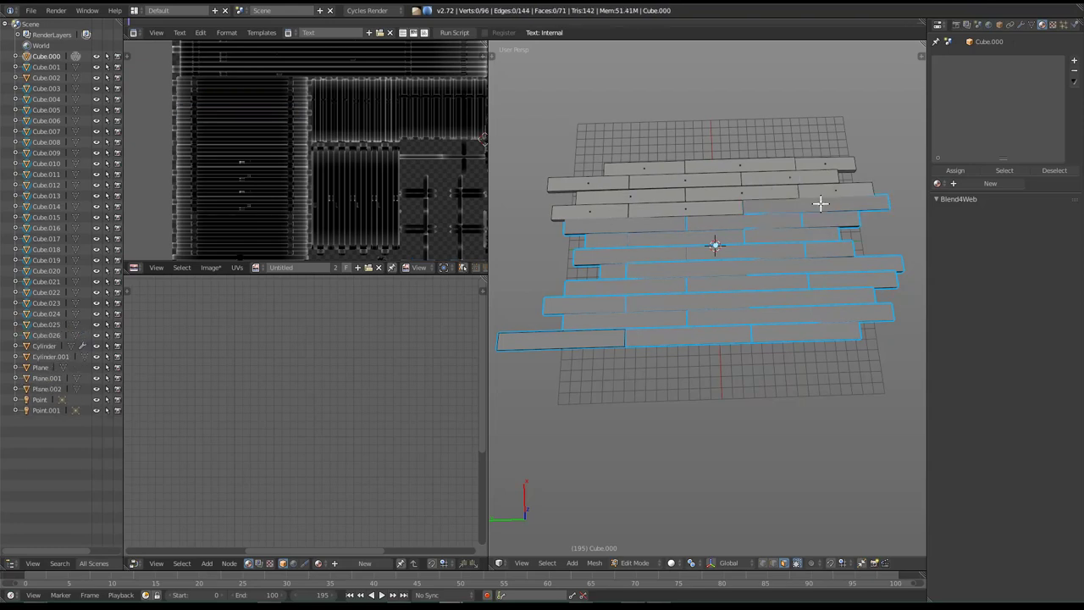
right_click(675, 211)
key("l")
key("p")
left_click(675, 212)
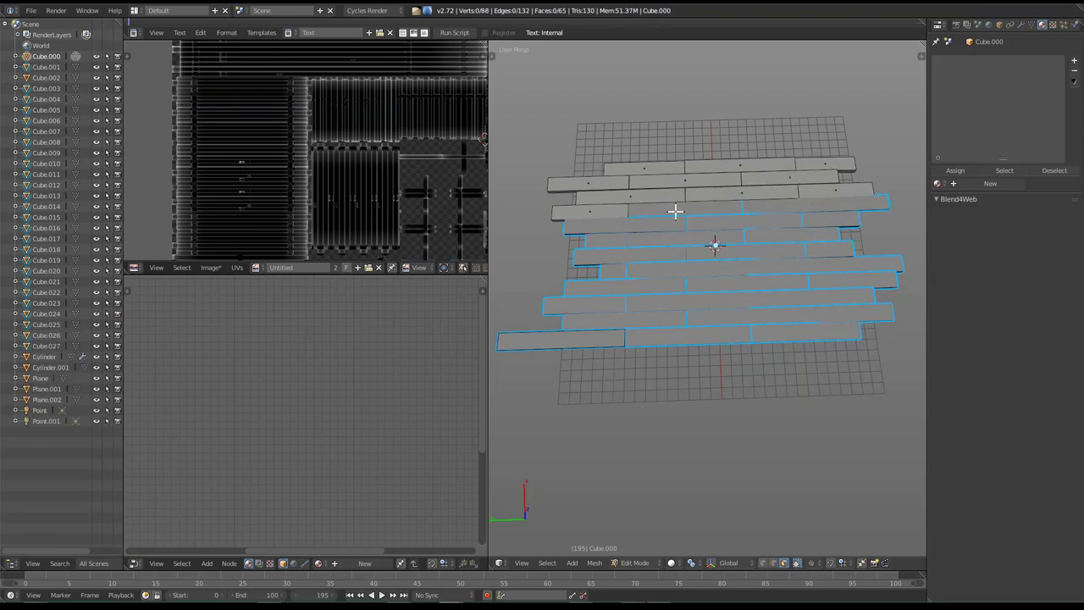
right_click(597, 216)
key("l")
key("p")
left_click(596, 216)
right_click(656, 191)
key("l")
key("p")
left_click(657, 190)
right_click(708, 190)
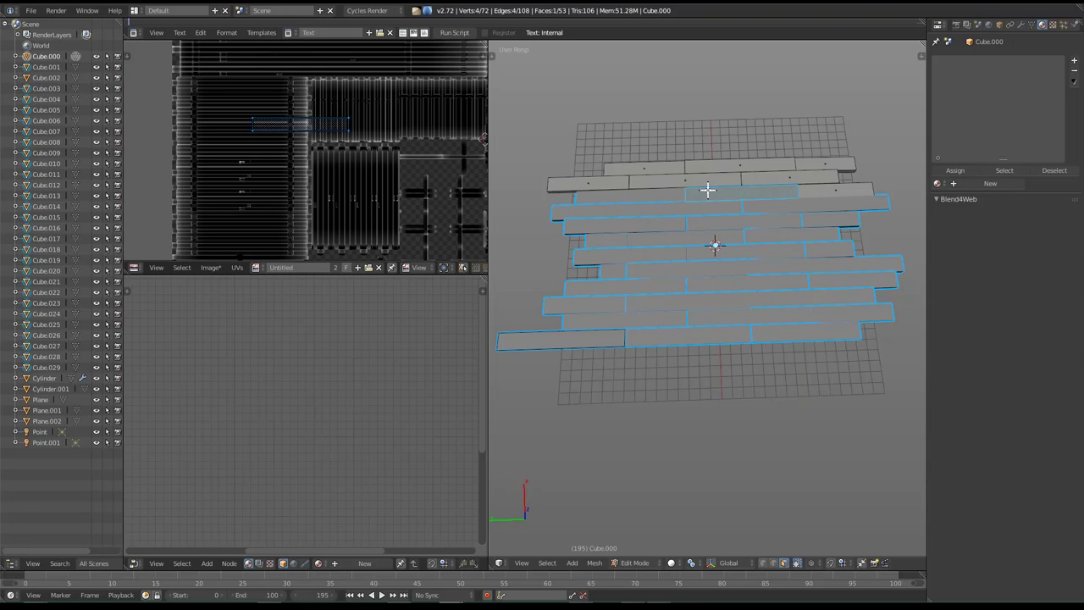
key("l")
key("p")
left_click(705, 190)
right_click(834, 192)
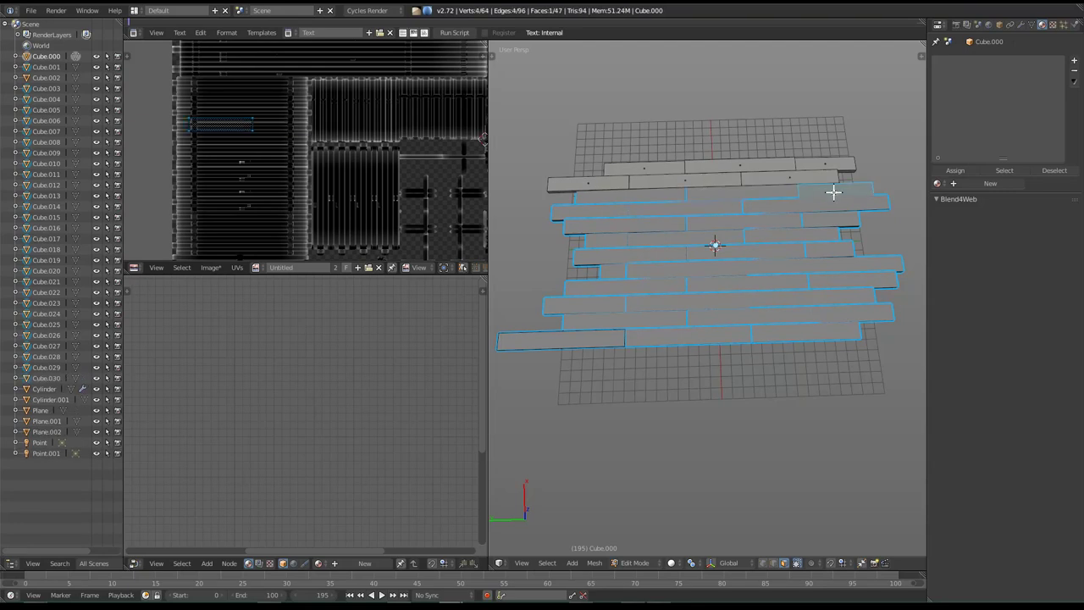
key("l")
key("p")
left_click(824, 187)
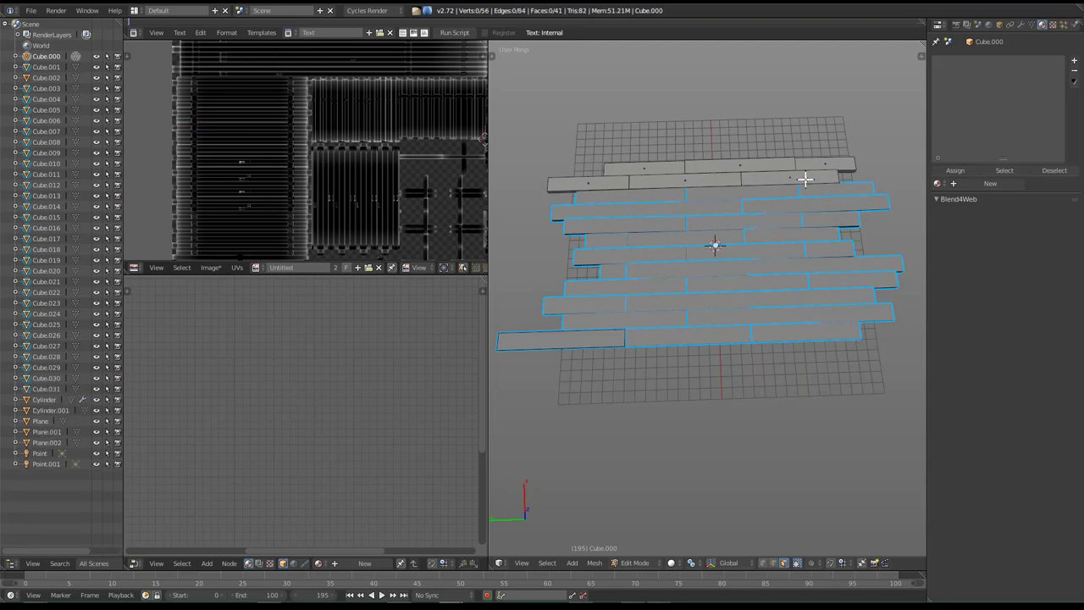
right_click(796, 175)
key("l")
key("p")
left_click(796, 175)
right_click(812, 167)
key("l")
key("p")
left_click(811, 168)
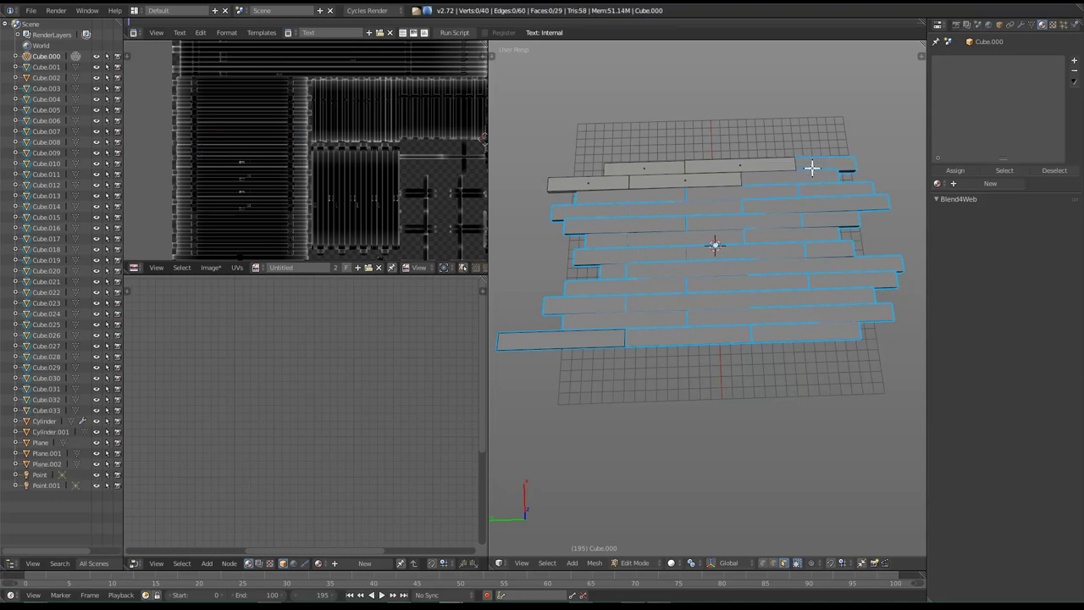
right_click(749, 167)
key("l")
key("p")
left_click(748, 167)
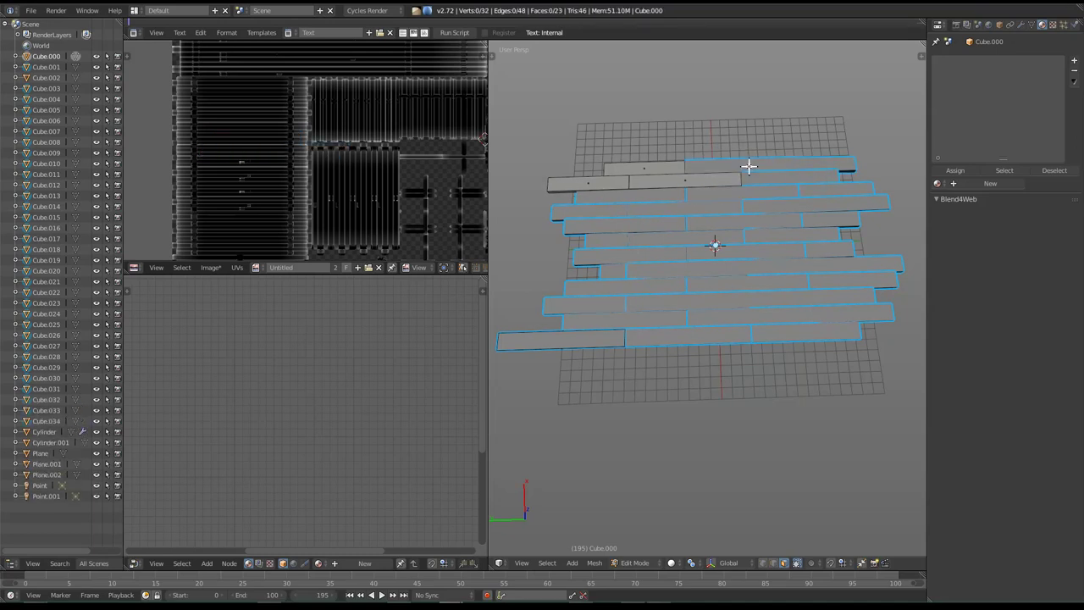
right_click(666, 169)
key("l")
key("p")
left_click(665, 172)
key("l")
key("p")
left_click(664, 180)
right_click(607, 176)
key("l")
key("p")
left_click(605, 176)
mouse_move(616, 302)
middle_mouse_down()
mouse_move(746, 277)
mouse_move(772, 300)
middle_mouse_up()
mouse_move(748, 358)
middle_mouse_down()
mouse_move(720, 334)
mouse_move(722, 356)
middle_mouse_up()
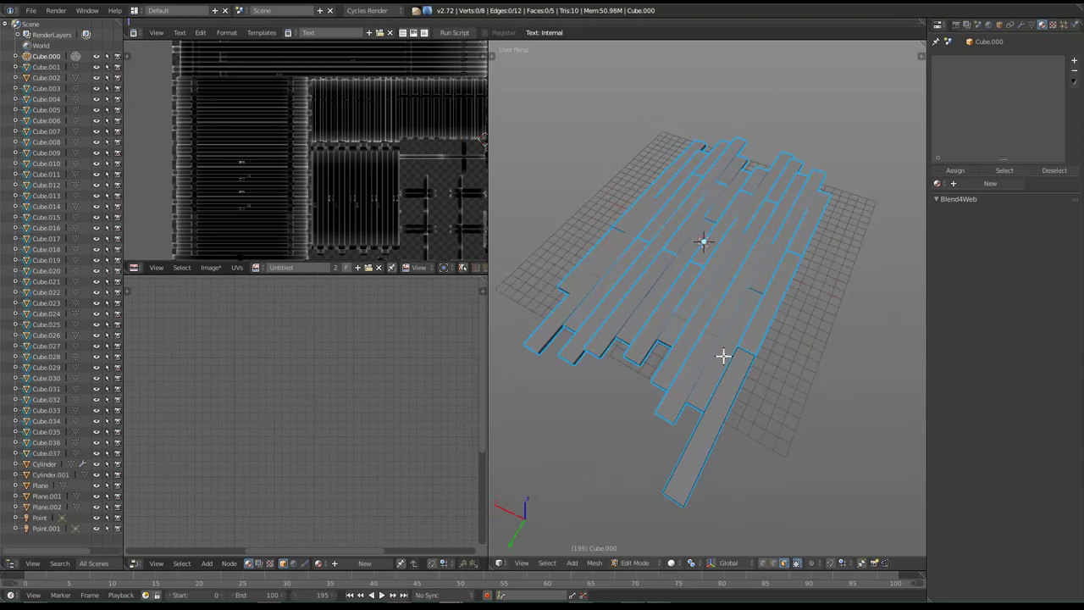
Give plank Cube.000 new material Material.007 with a black Diffuse BSDF colour.
right_click(718, 396)
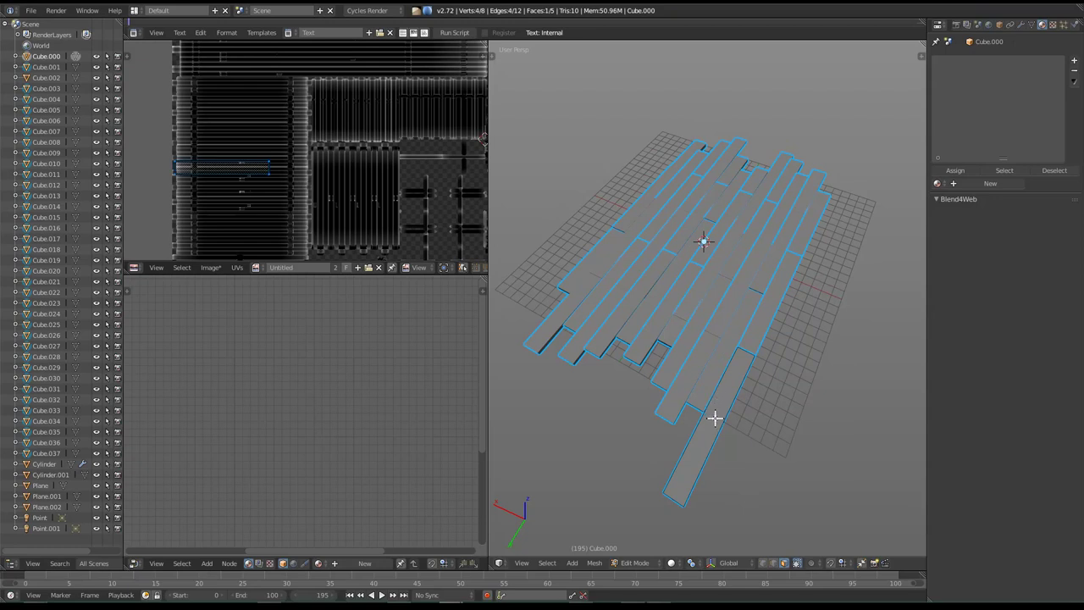
key("Tab")
middle_click_drag(718, 396, 714, 373)
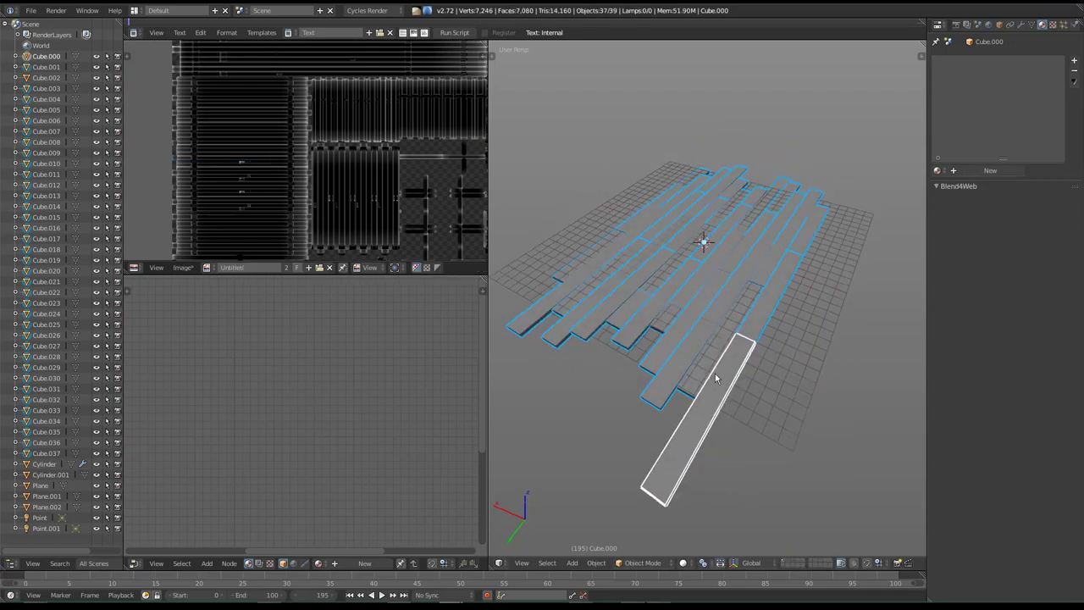
left_click(987, 170)
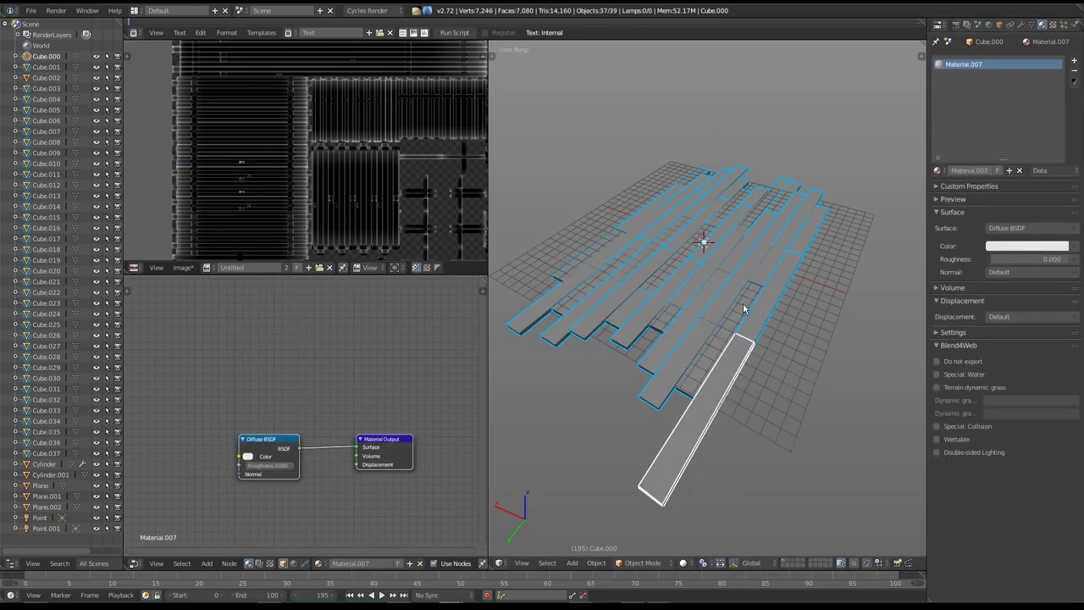
key("shift+z")
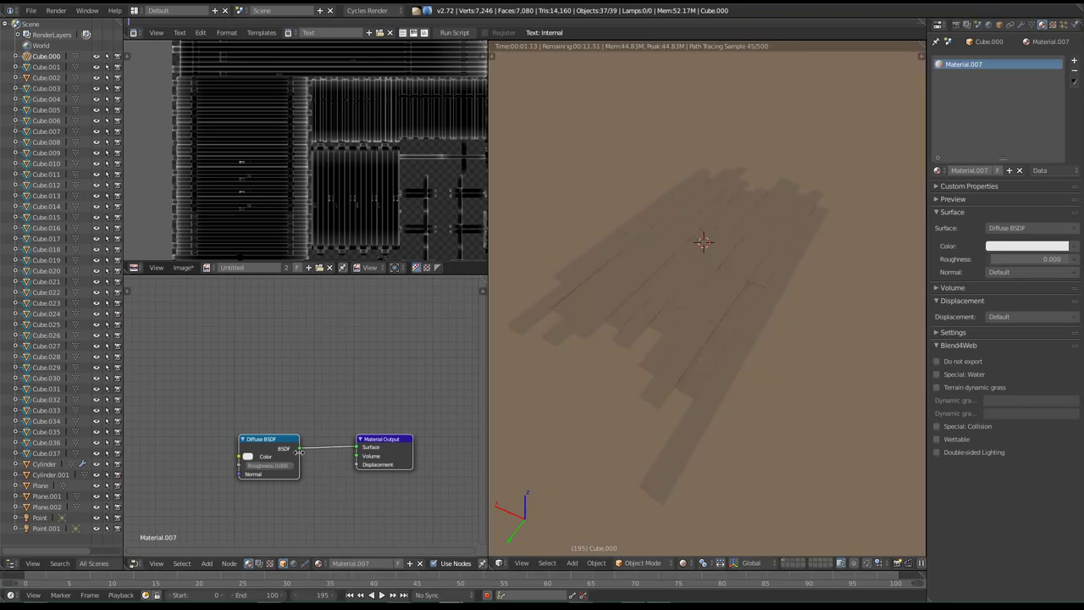
left_click(248, 457)
left_click_drag(310, 380, 310, 400)
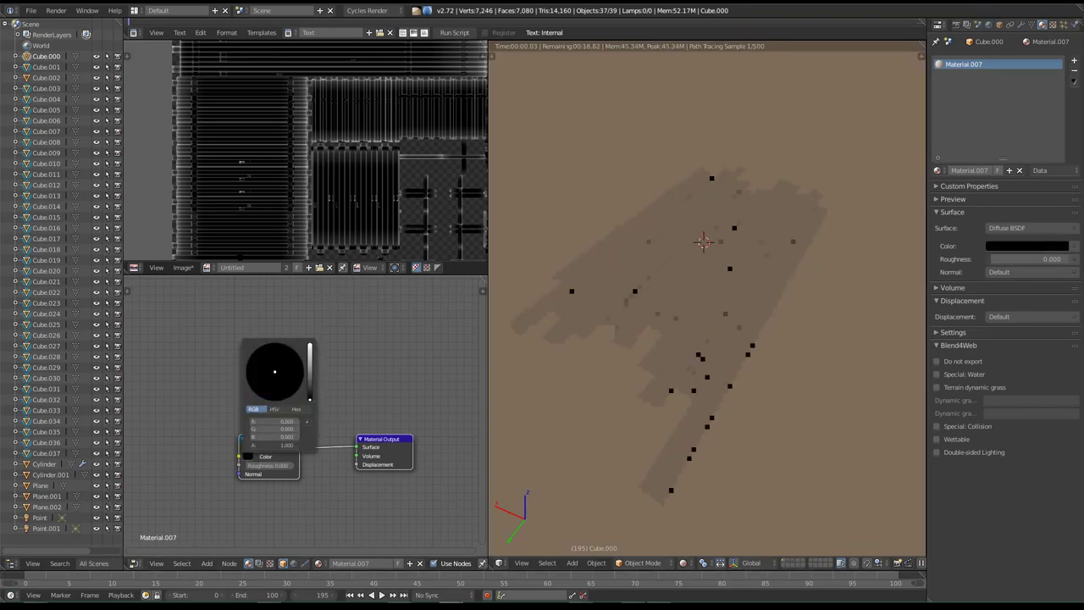
Return the viewport to solid shading and cancel the accidental move of Cube.001.
mouse_move(645, 348)
middle_mouse_down()
mouse_move(644, 310)
mouse_move(654, 361)
middle_mouse_up()
key("shift+z")
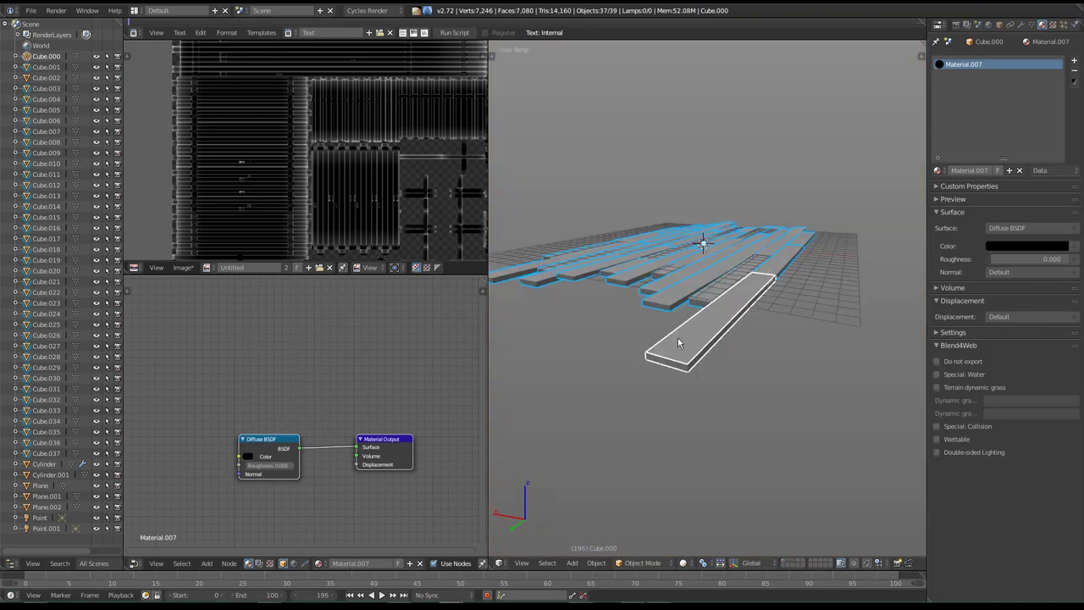
right_click_drag(678, 337, 678, 375)
right_click(679, 373)
Select two planks and join them into a single plank object.
right_click(682, 367, "shift")
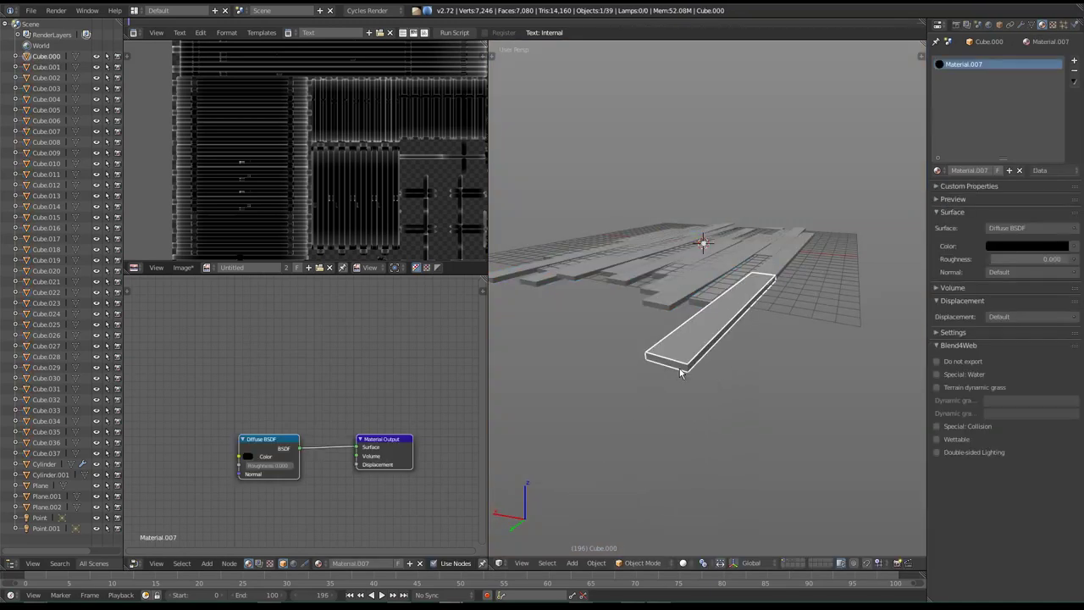
right_click(696, 343, "shift")
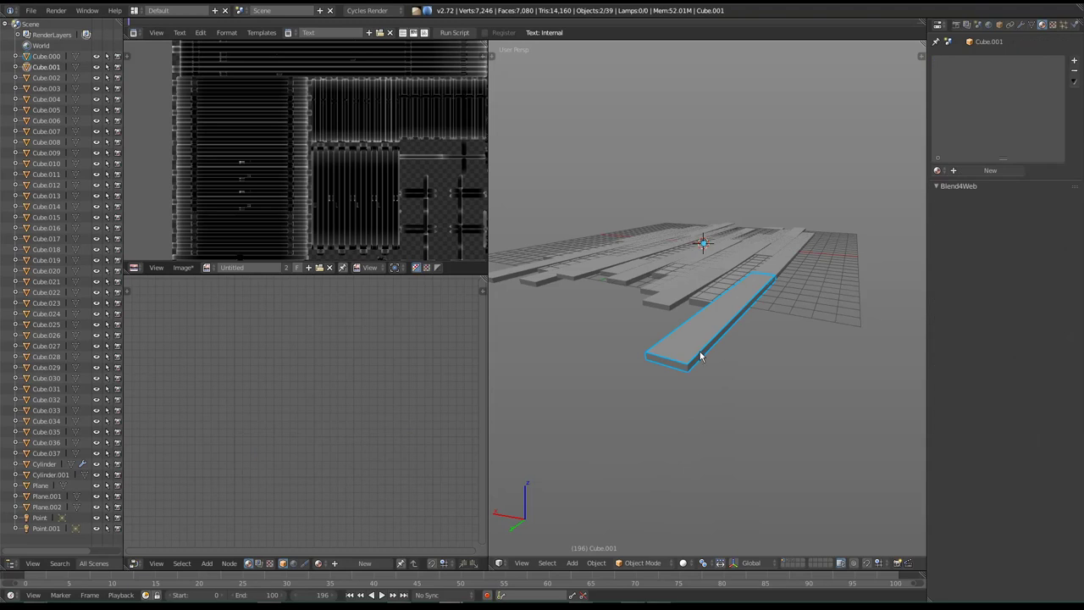
key("ctrl+j")
In Edit Mode, merge the joined plank's four duplicate vertices with Remove Doubles.
key("Tab")
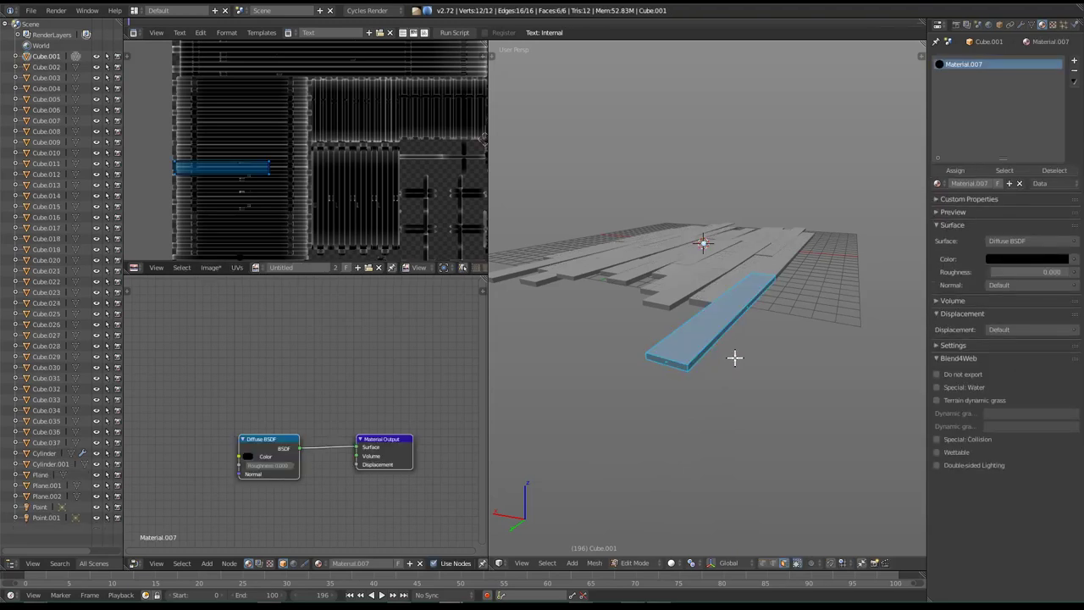
key("w")
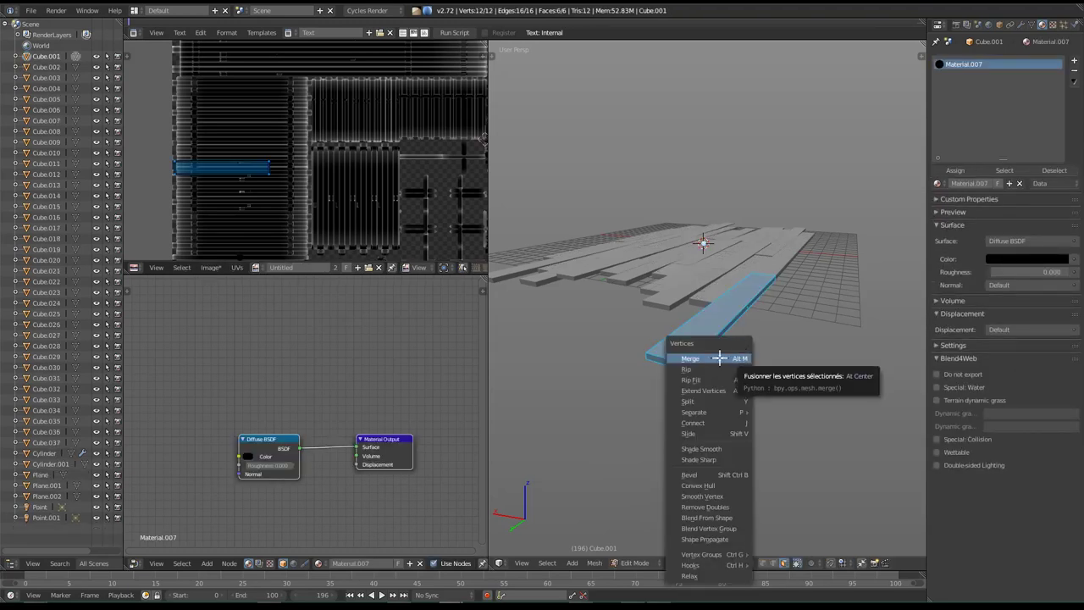
left_click(733, 359)
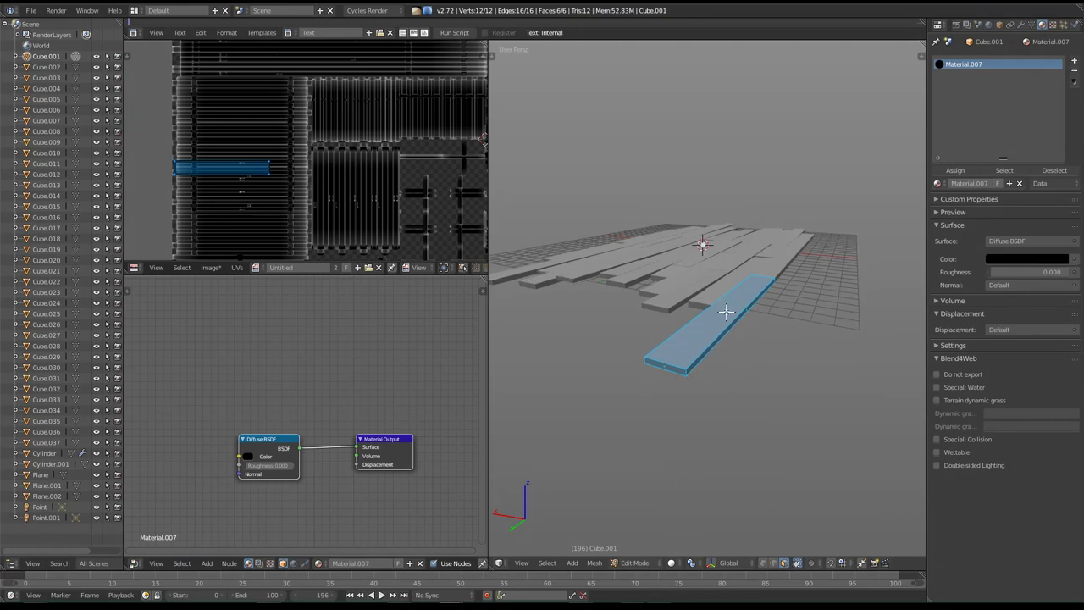
key("shift+v")
right_click(730, 297)
key("ctrl+v")
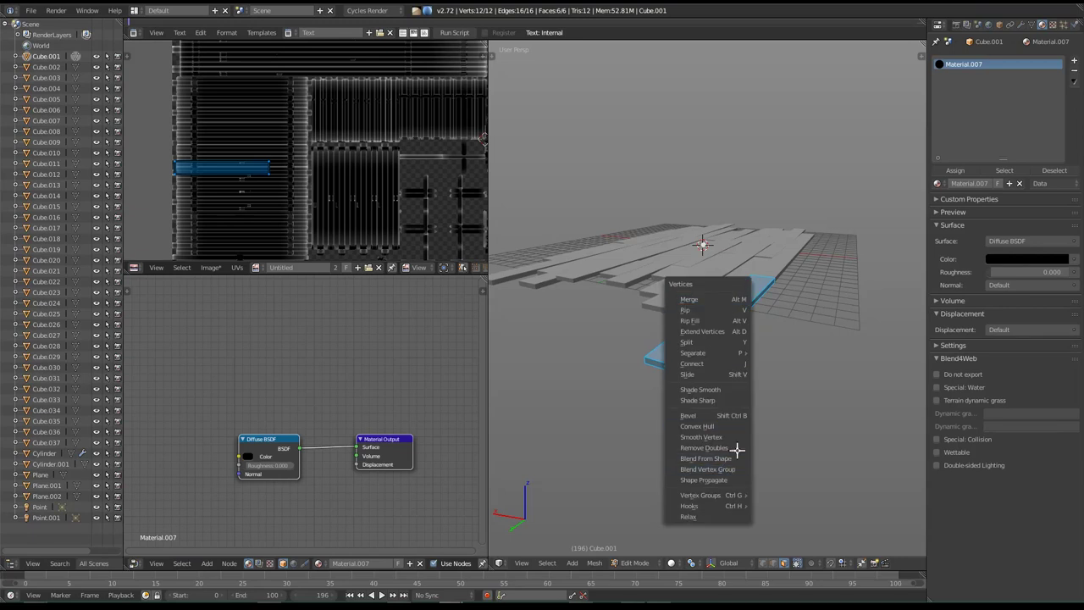
left_click(736, 447)
Return Cube.001 to Object Mode and orbit around it.
middle_click_drag(718, 373, 706, 392)
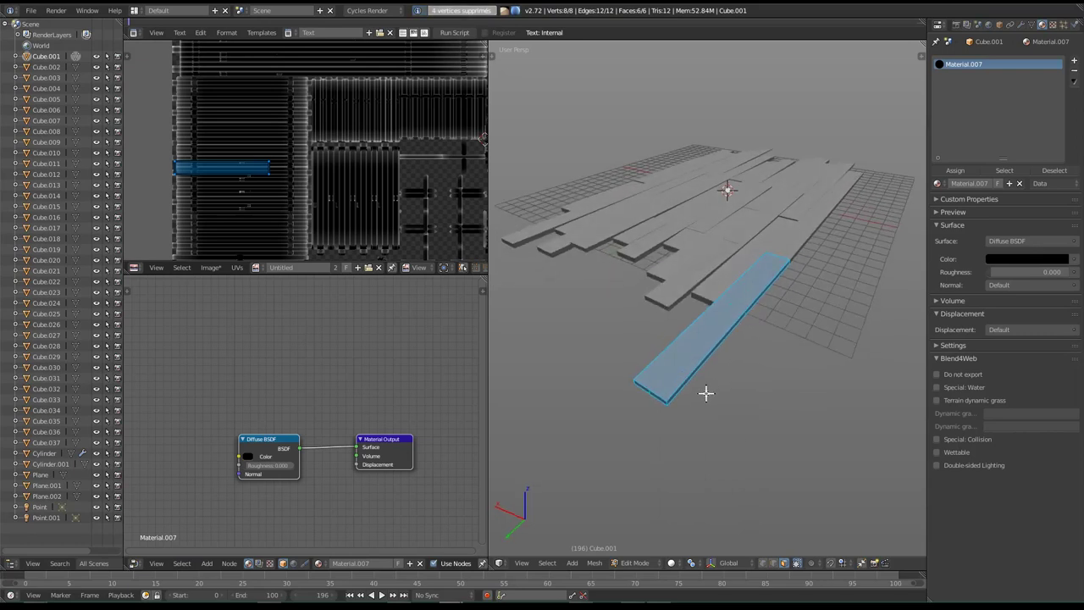
key("Tab")
mouse_move(825, 160)
middle_mouse_down()
mouse_move(789, 263)
mouse_move(750, 304)
mouse_move(766, 280)
middle_mouse_up()
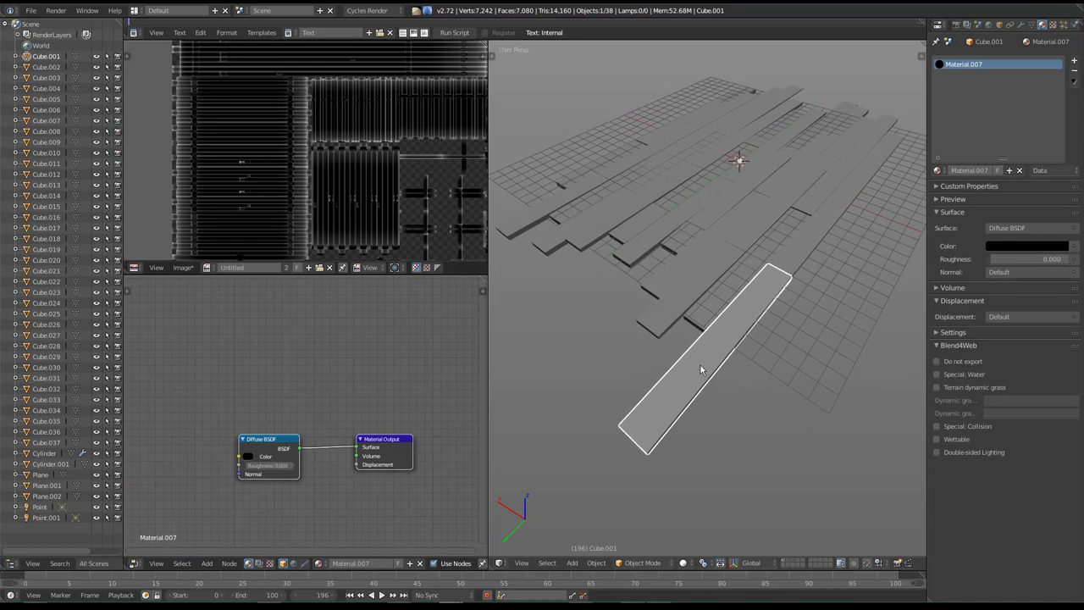
middle_click_drag(711, 360, 736, 346)
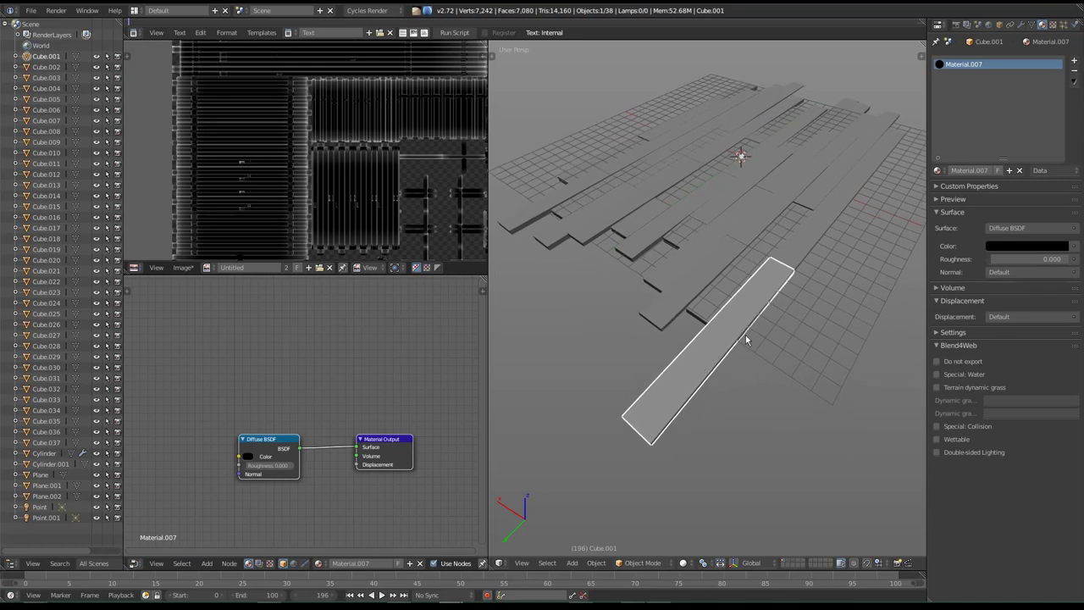
Select all 38 planks, keeping Cube.001 as the active object.
key("a")
key("a")
right_click(741, 342, "shift")
right_click(735, 339, "shift")
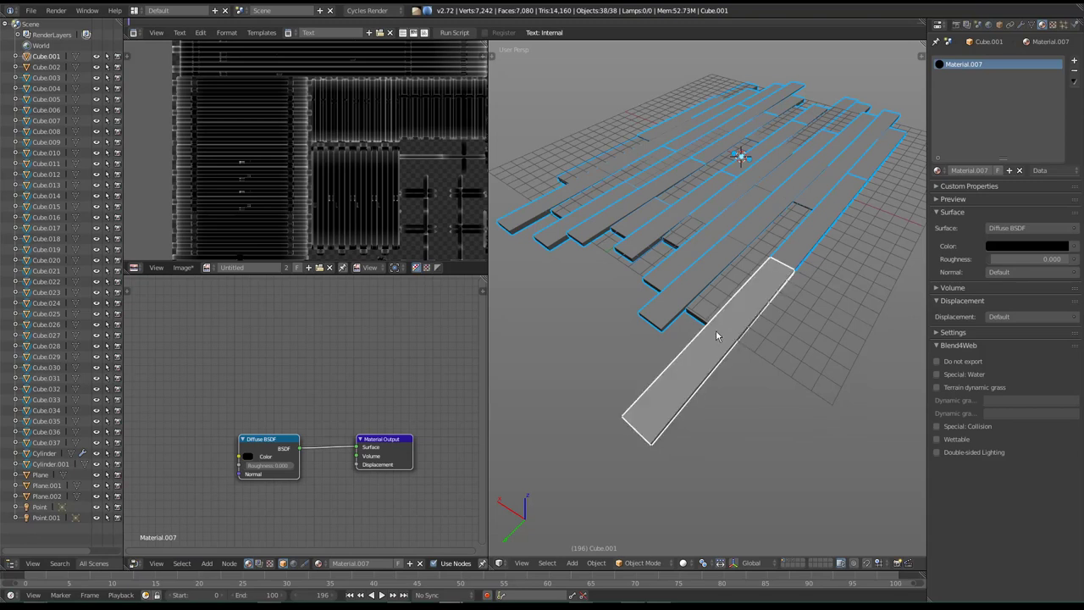
key("shift+q")
Confirm in Preferences that the Material Utils add-on, found by searching 'materi', is enabled.
key("ctrl+alt+u")
left_click_drag(633, 181, 674, 178)
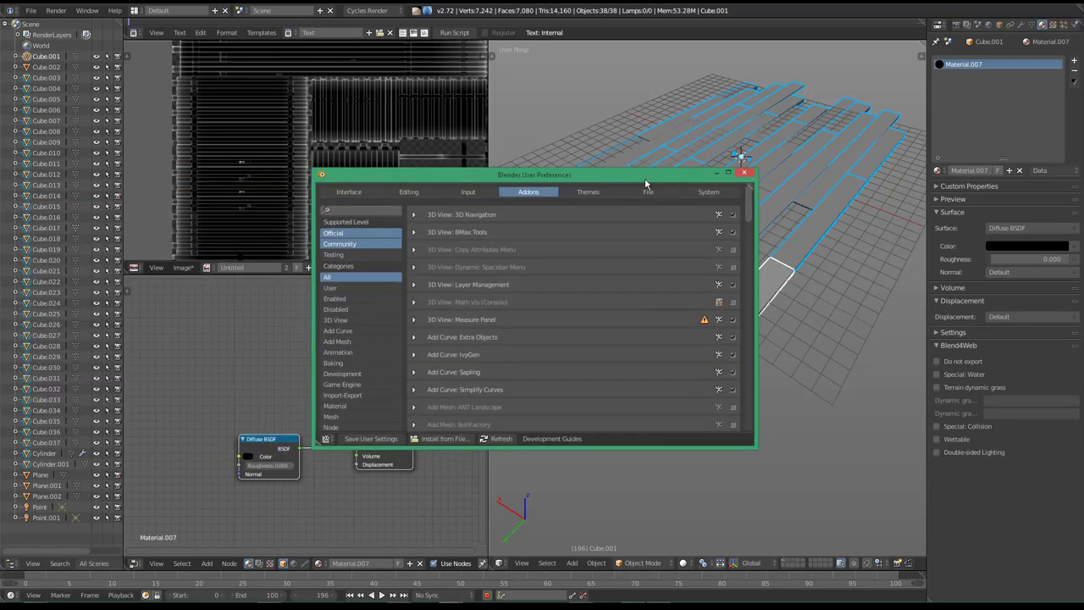
left_click(381, 210)
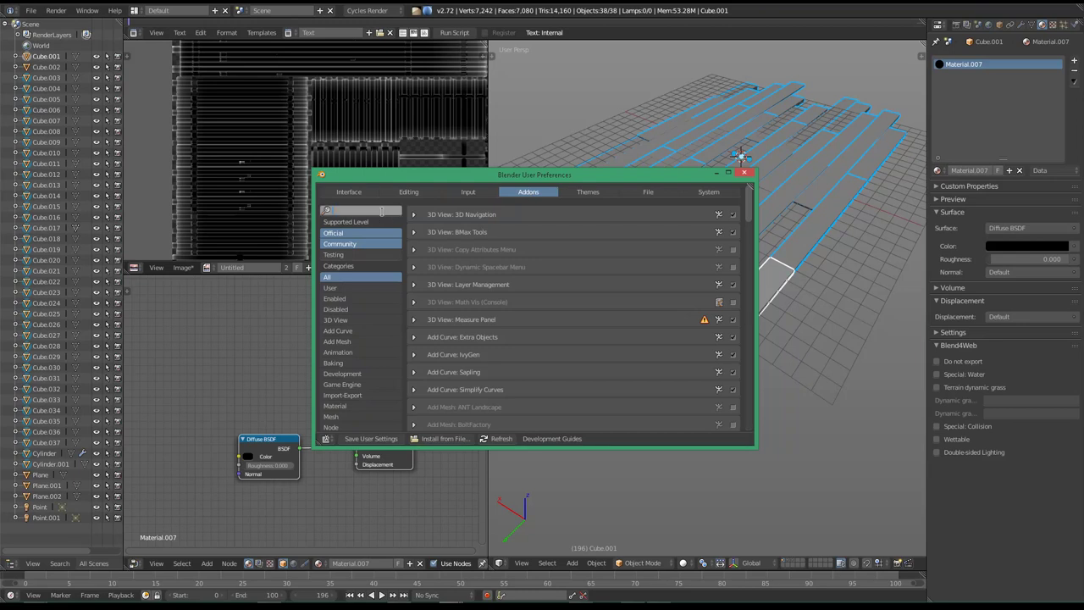
type("materi")
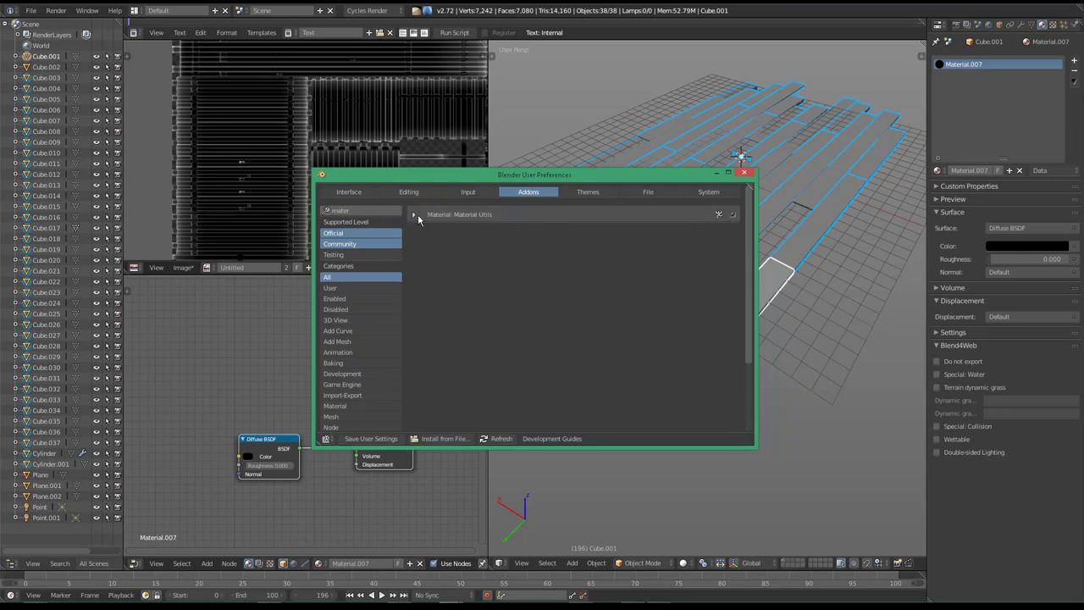
left_click(414, 215)
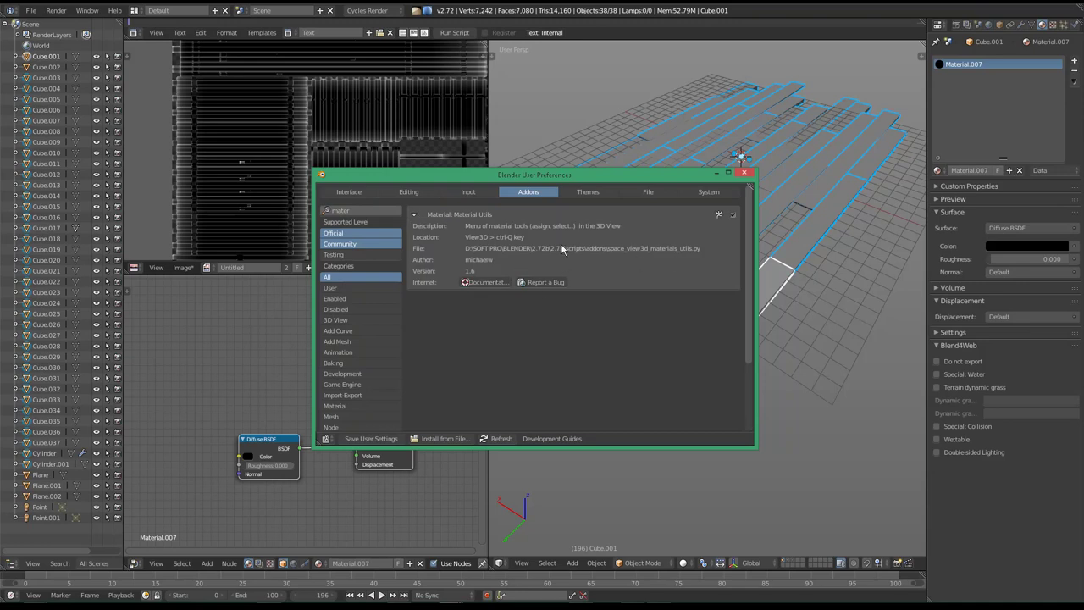
left_click(744, 173)
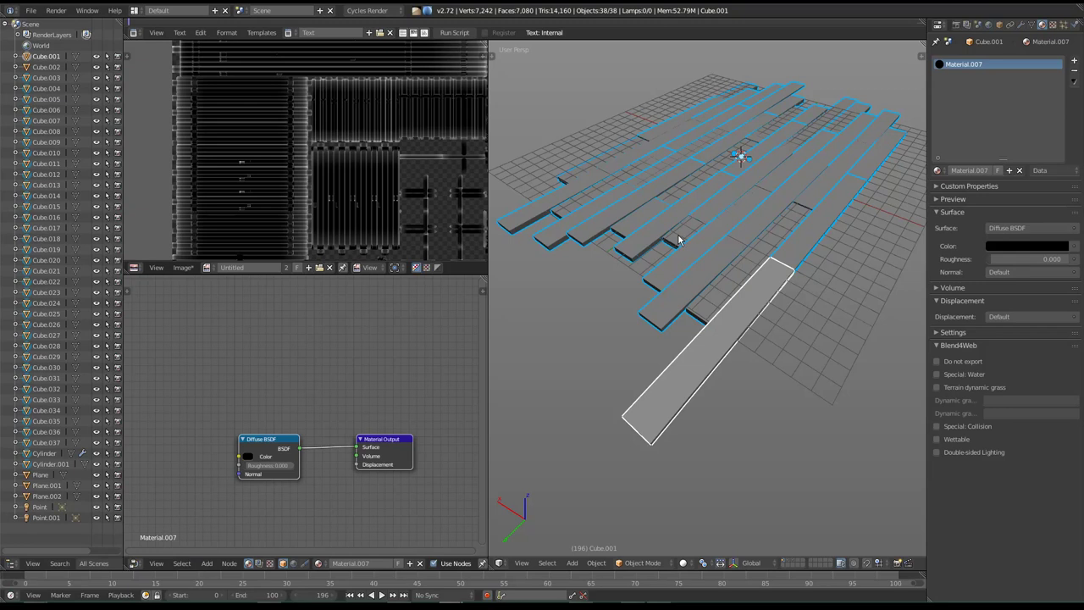
Assign Material.007 to every selected plank via Material Utils and preview in rendered shading.
key("shift+q")
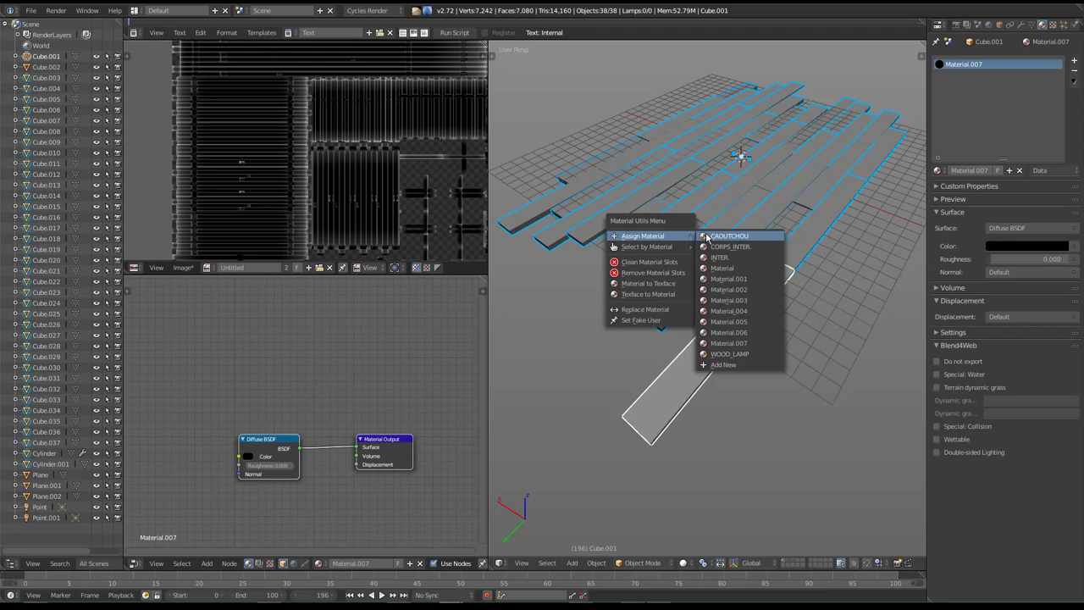
left_click(728, 346)
mouse_move(720, 338)
middle_mouse_down()
mouse_move(708, 324)
mouse_move(757, 338)
mouse_move(769, 311)
mouse_move(733, 280)
middle_mouse_up()
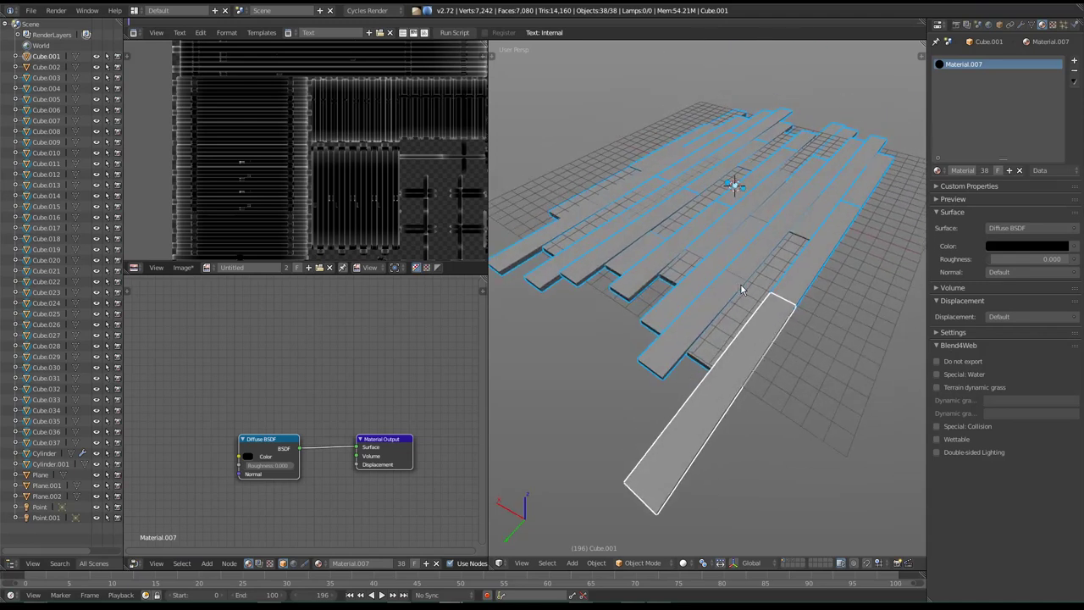
key("shift+z")
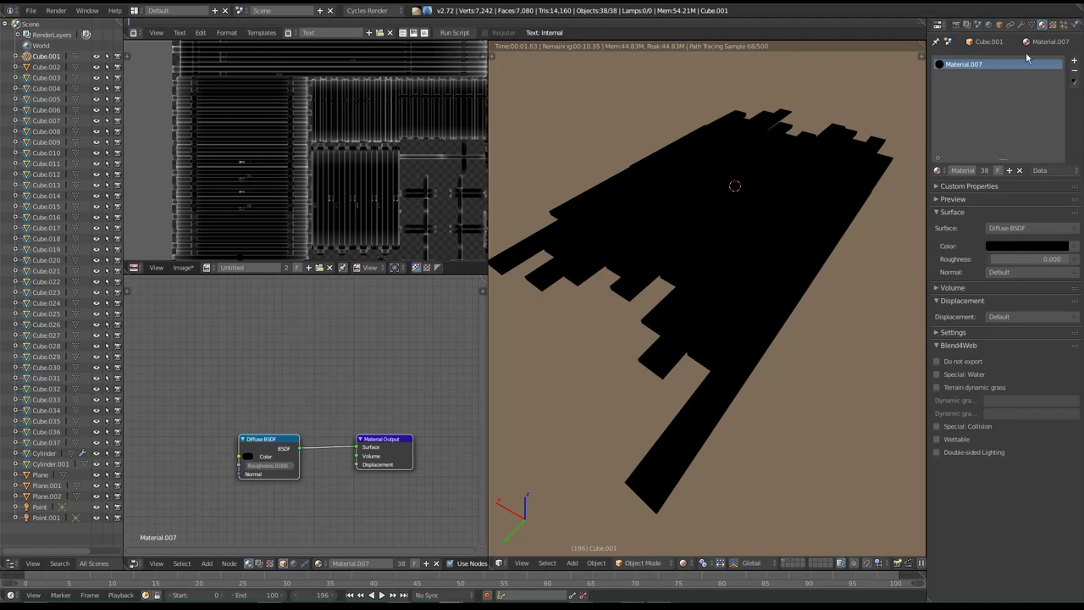
Lower the Cycles viewport preview samples from 500 to 10 in the Render tab.
left_click(956, 24)
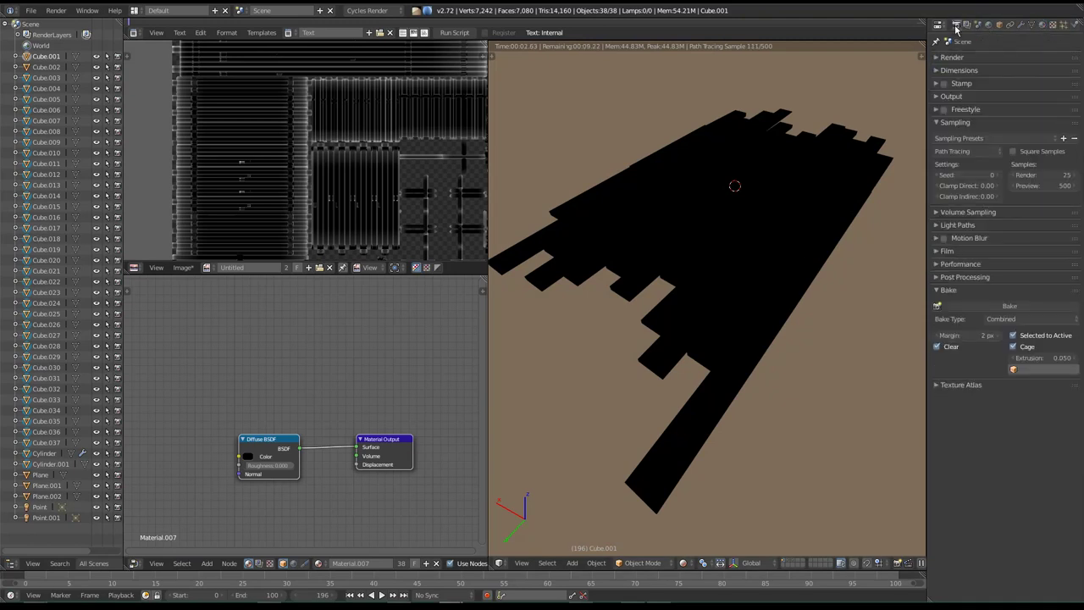
left_click(1038, 185)
left_click(1038, 185)
type("1")
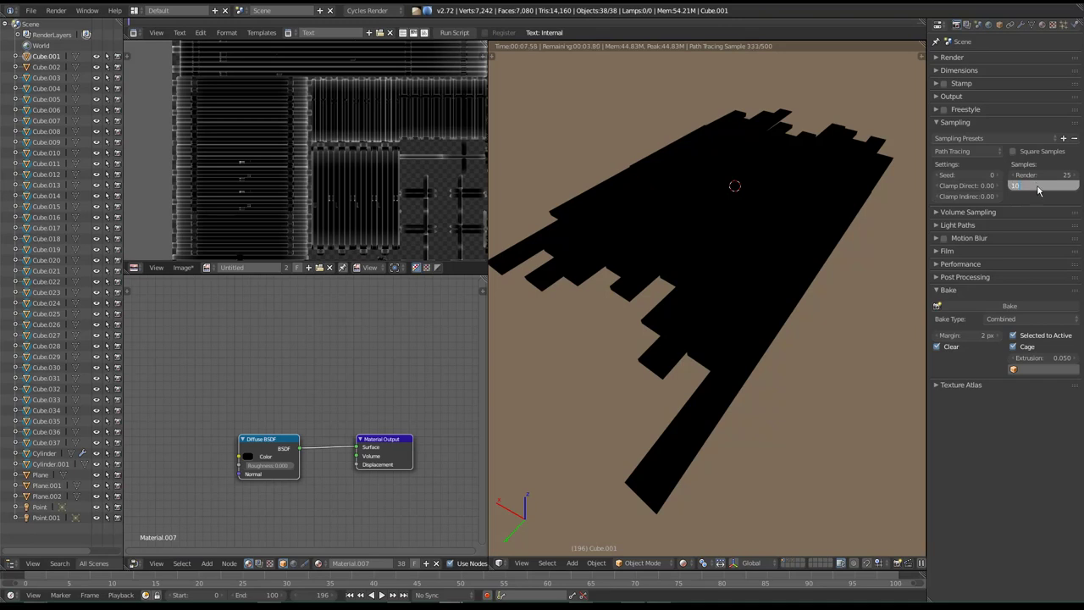
key("Return")
middle_click_drag(745, 254, 763, 269)
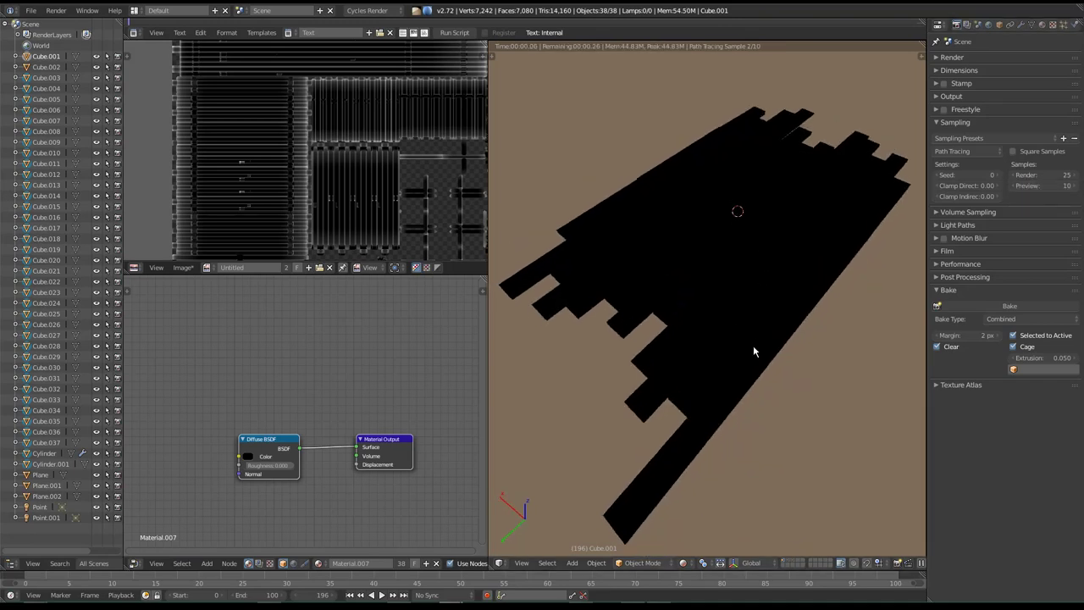
middle_click_drag(375, 409, 389, 354)
left_click_drag(301, 402, 212, 402)
Delete the Diffuse BSDF and add two Emission nodes, the second one black.
right_click_drag(293, 343, 296, 415, "ctrl")
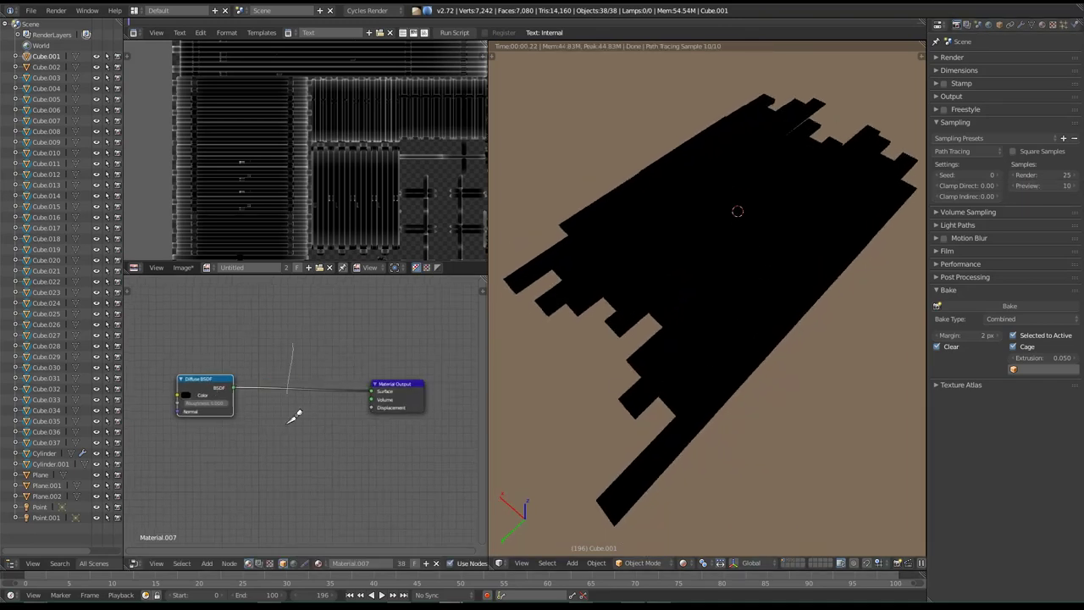
key("x")
key("shift+a")
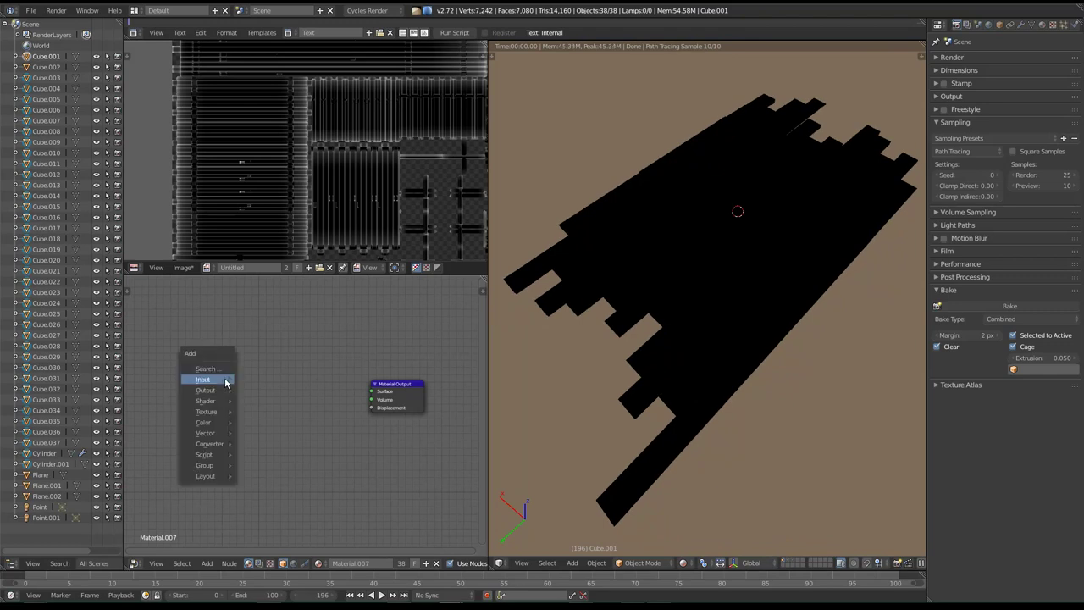
left_click(196, 368)
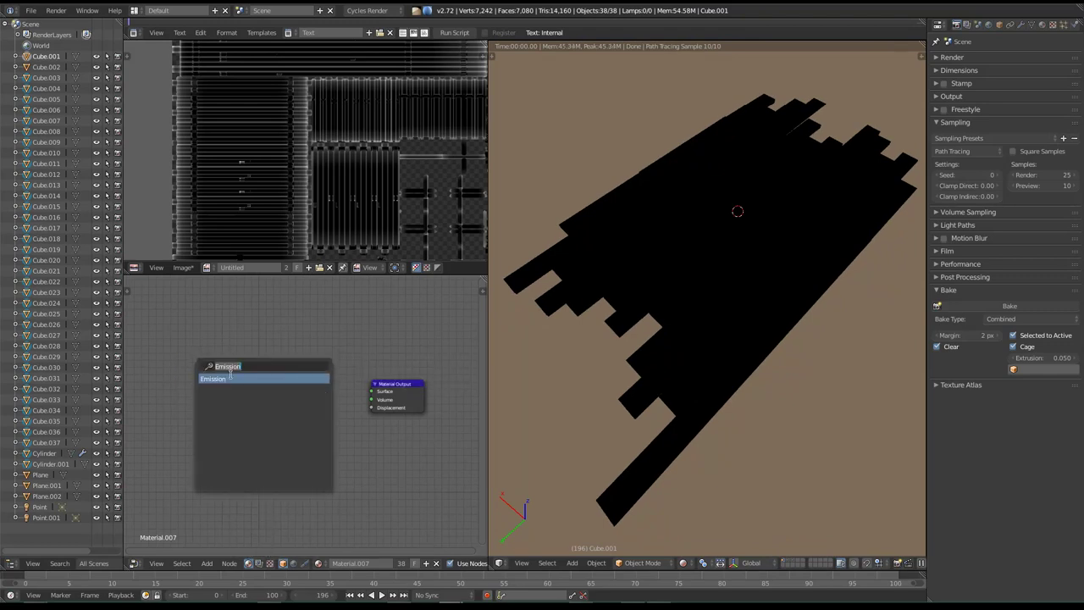
key("Return")
left_click(224, 388)
key("shift+d")
left_click(228, 441)
left_click(205, 439)
left_click_drag(271, 376, 272, 391)
Add a Mix Shader fed by both Emissions and wired into the output Surface.
left_click_drag(394, 395, 431, 386)
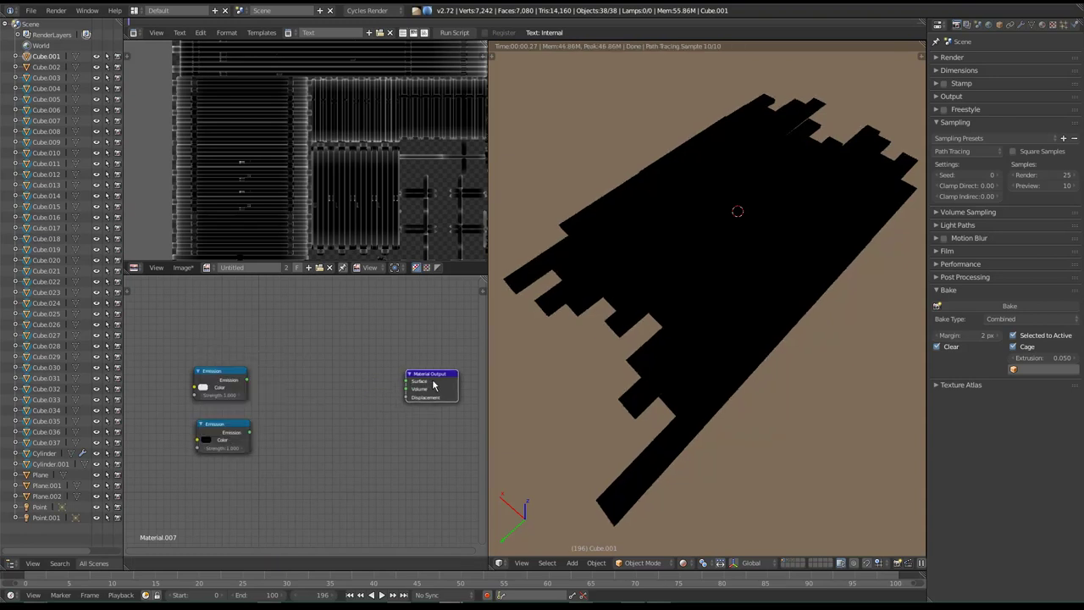
key("shift+a")
left_click(296, 397)
type("mix")
key("Return")
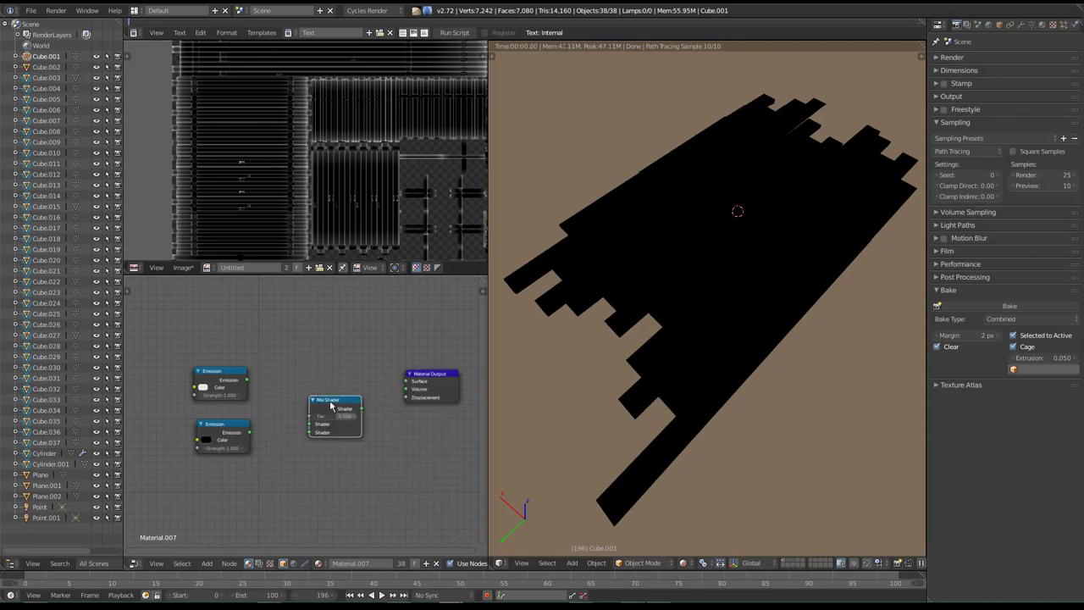
left_click_drag(362, 409, 406, 381)
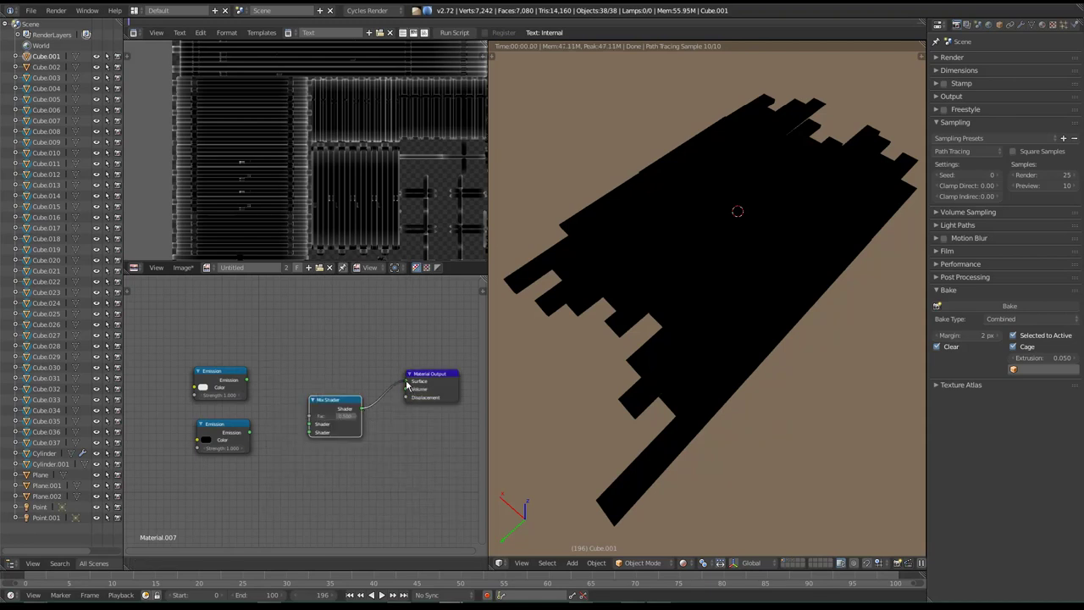
left_click_drag(250, 432, 309, 432)
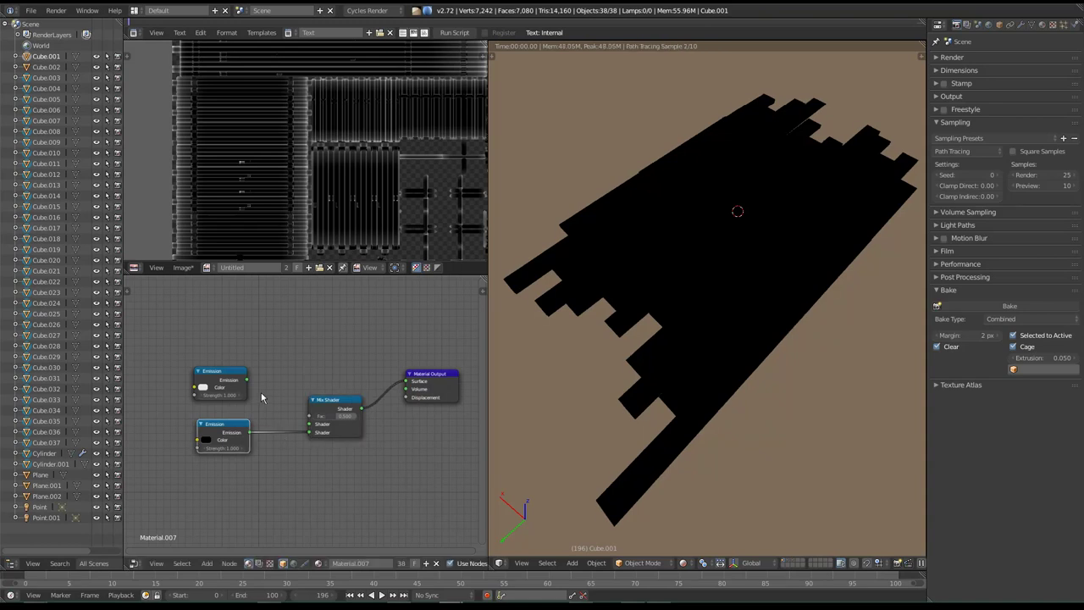
left_click_drag(246, 379, 310, 423)
Add an Object Info node and connect its Random output to the Mix Shader factor.
middle_click_drag(312, 423, 365, 402)
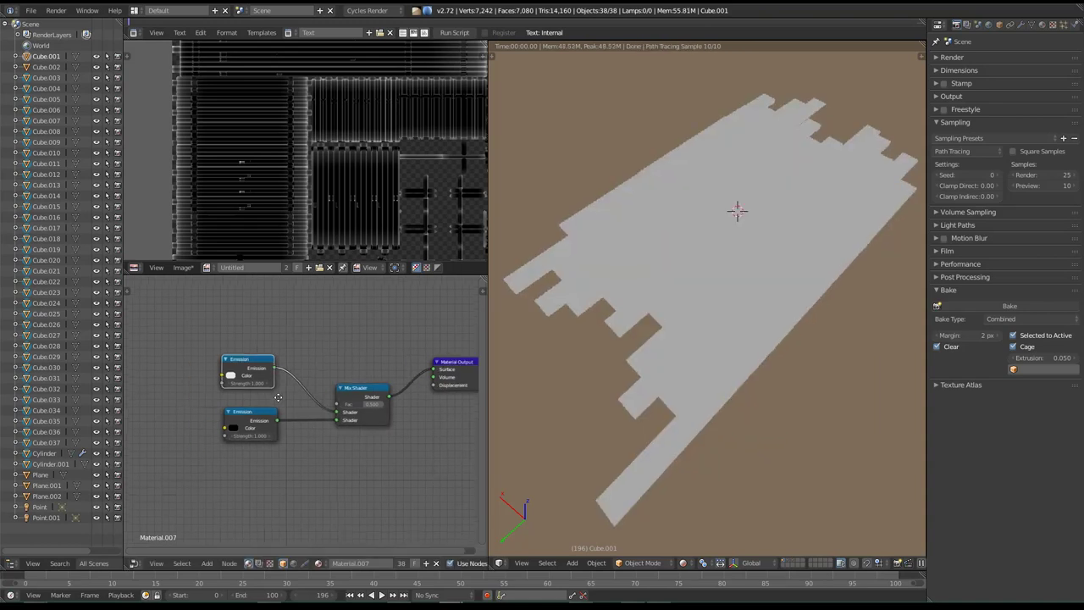
left_click_drag(263, 404, 220, 470)
left_click_drag(274, 360, 221, 414)
key("shift+a")
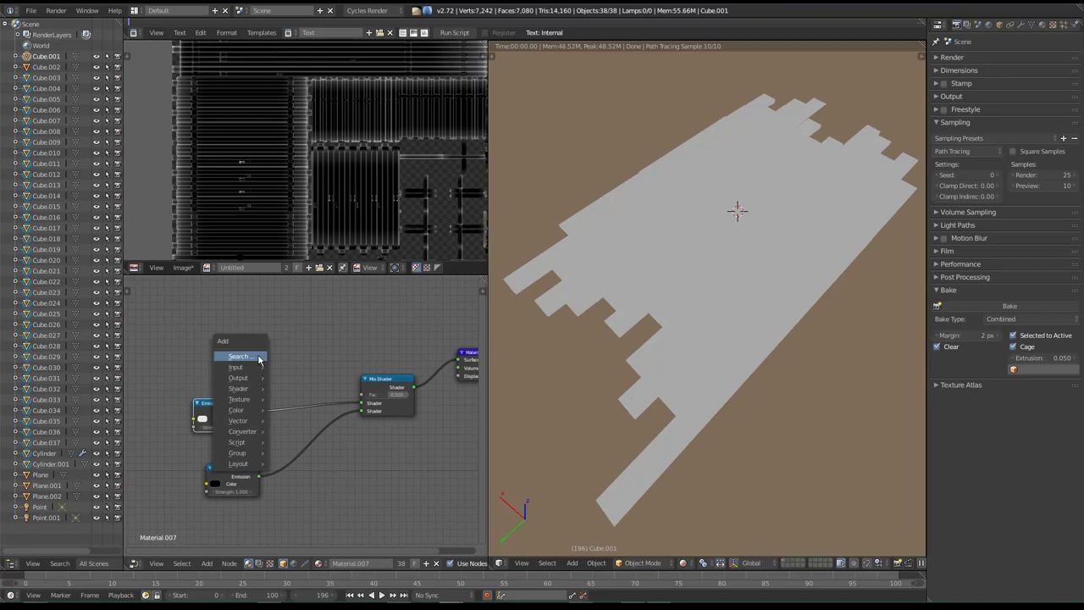
left_click(262, 353)
type("obj")
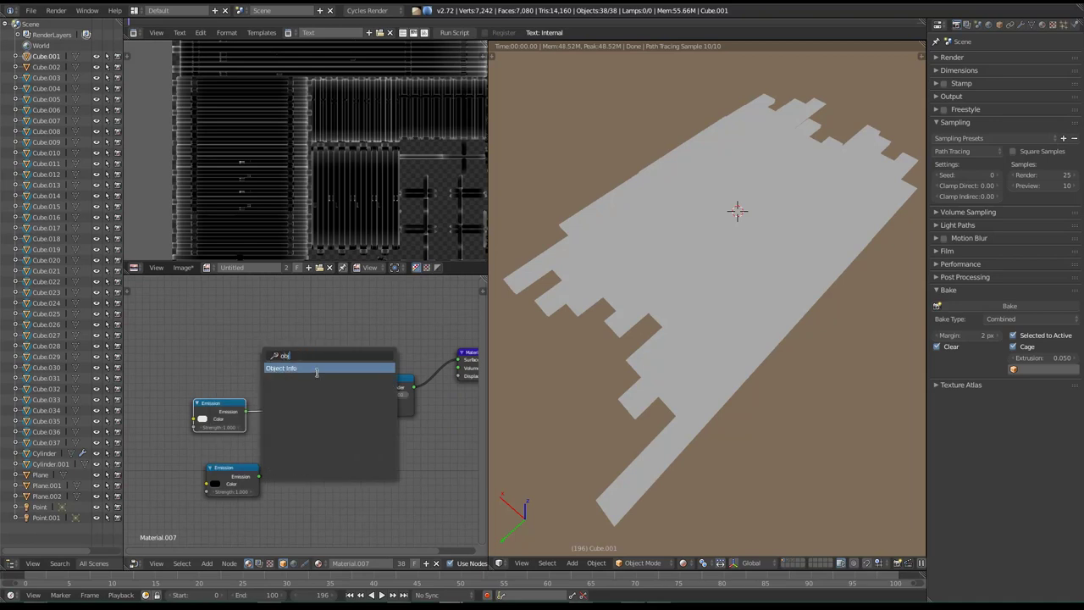
left_click(316, 369)
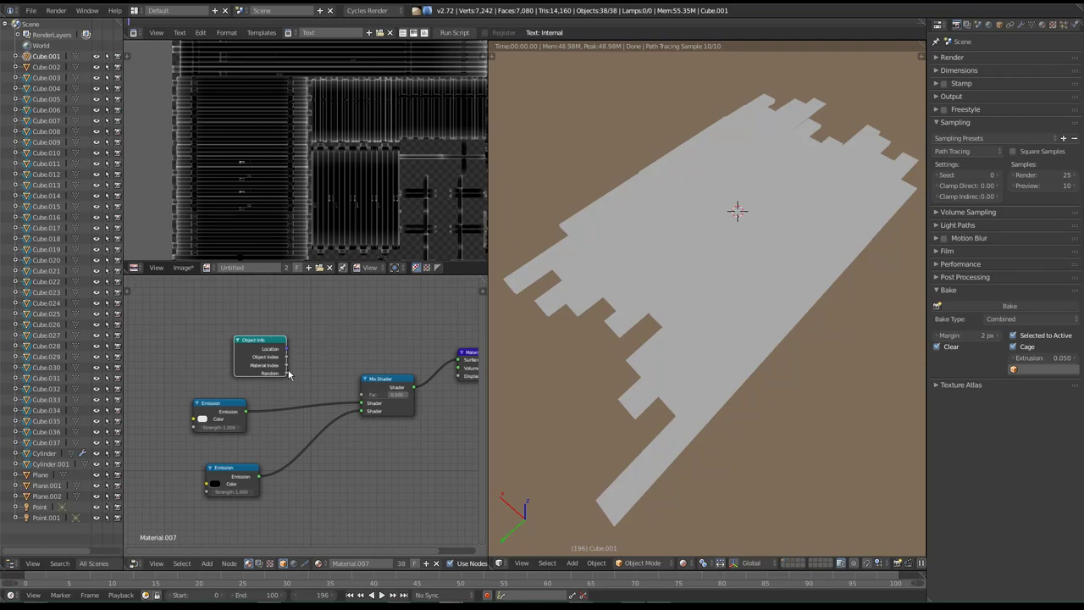
left_click_drag(286, 373, 364, 396)
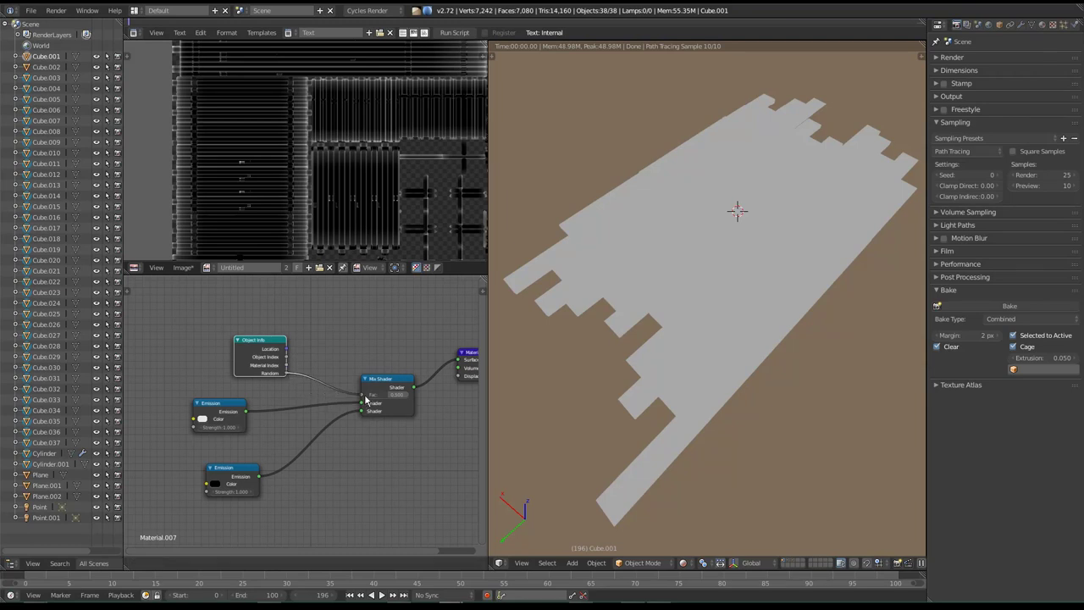
mouse_move(694, 296)
middle_mouse_down()
mouse_move(714, 312)
mouse_move(734, 287)
middle_mouse_up()
mouse_move(785, 345)
middle_mouse_down()
mouse_move(796, 332)
mouse_move(724, 337)
mouse_move(724, 367)
mouse_move(815, 308)
mouse_move(729, 347)
mouse_move(673, 335)
mouse_move(729, 405)
middle_mouse_up()
Switch back to solid shading and set the final render samples to 10.
key("shift+z")
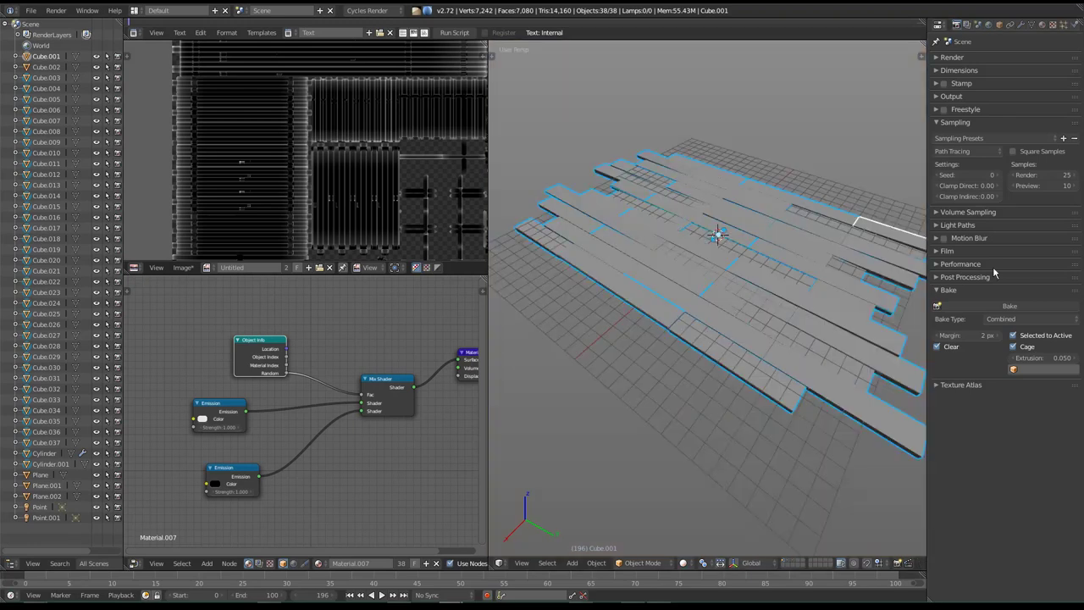
left_click(1022, 174)
type("10")
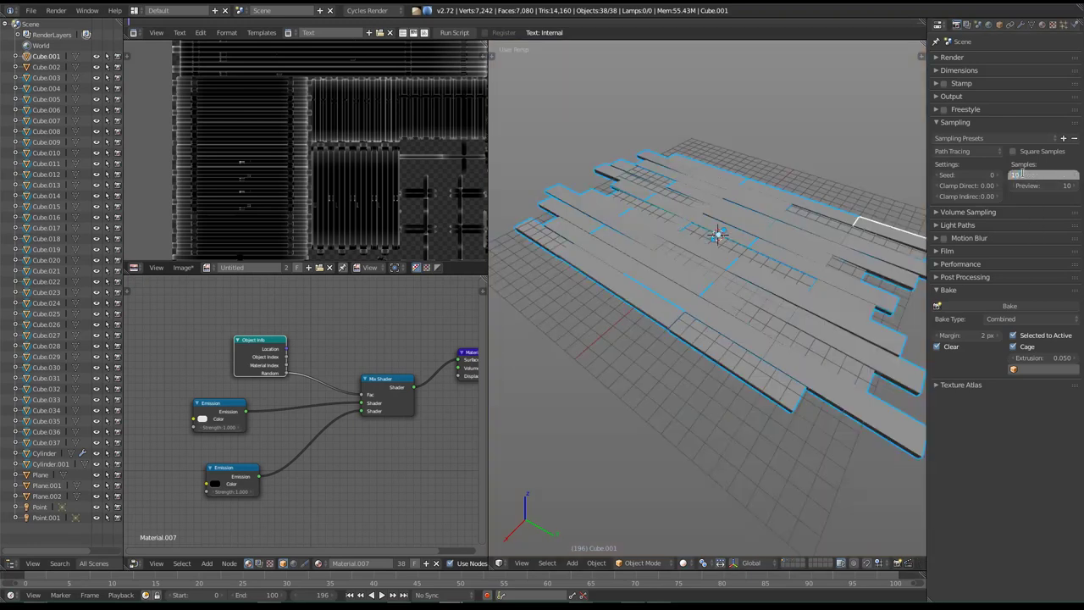
key("Return")
mouse_move(843, 283)
middle_mouse_down()
mouse_move(680, 319)
mouse_move(705, 323)
mouse_move(692, 349)
mouse_move(745, 390)
middle_mouse_up()
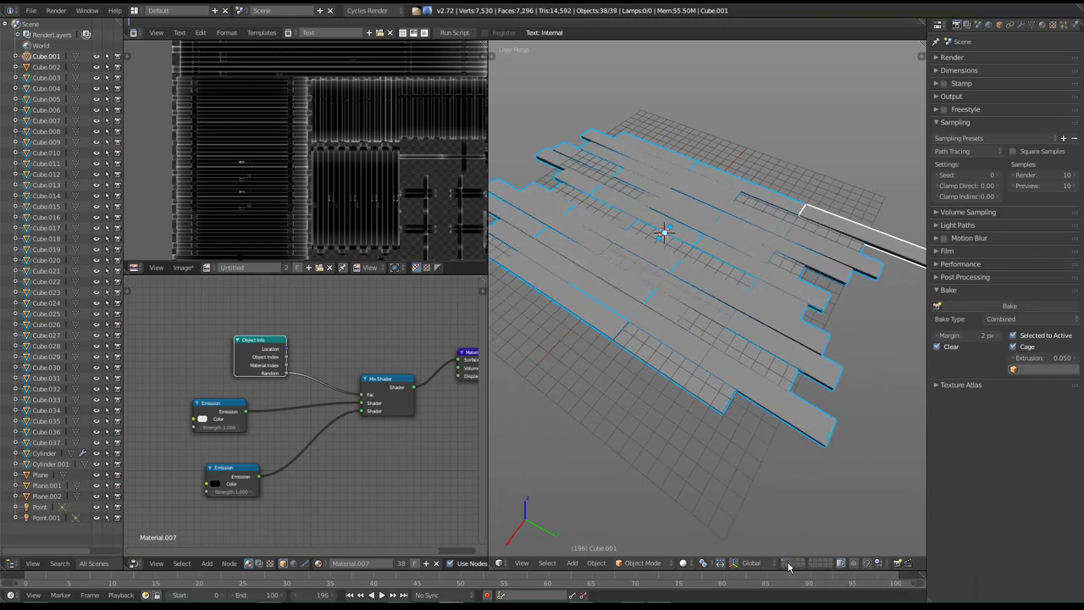
Move the plank Cube.029 to a new spot.
right_click(809, 404)
key("g")
left_click(703, 313)
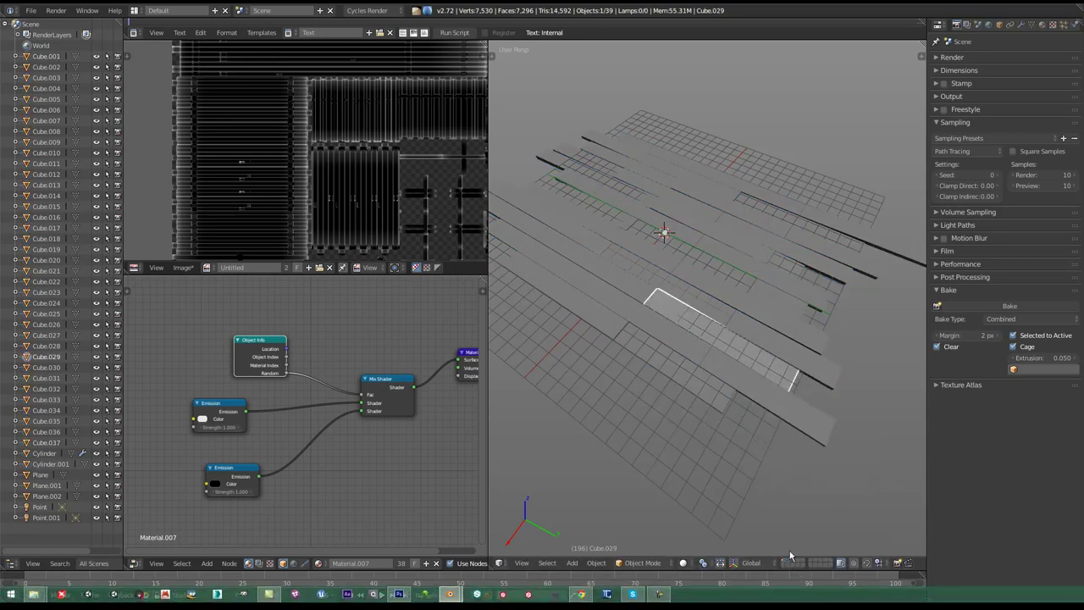
Select all planks with Cube.002 active and enter Edit Mode with all faces selected.
key("a")
key("ctrl+z")
key("ctrl+z")
key("ctrl+z")
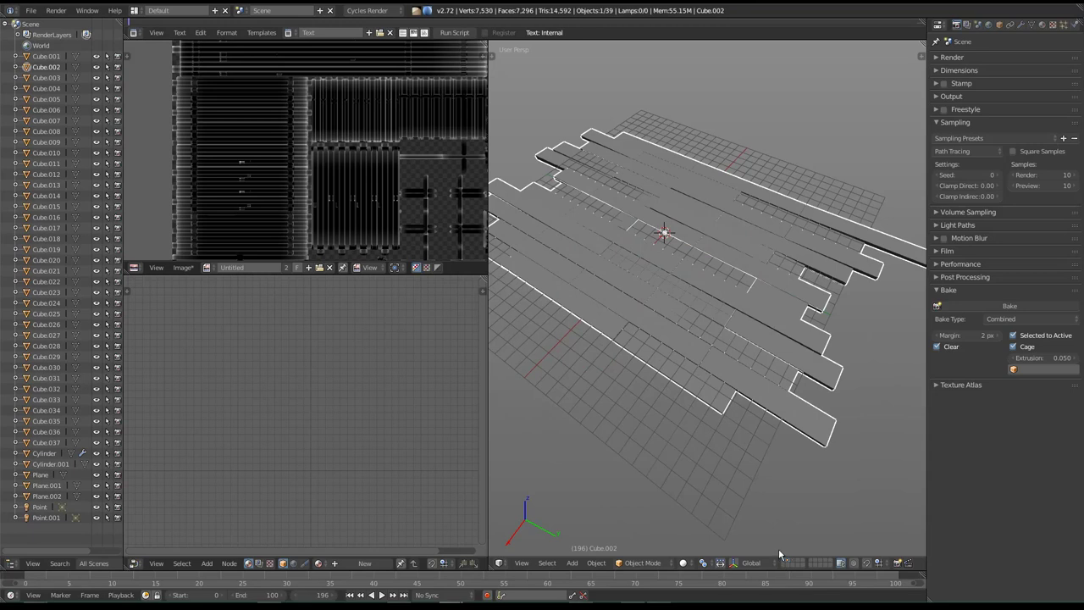
key("g")
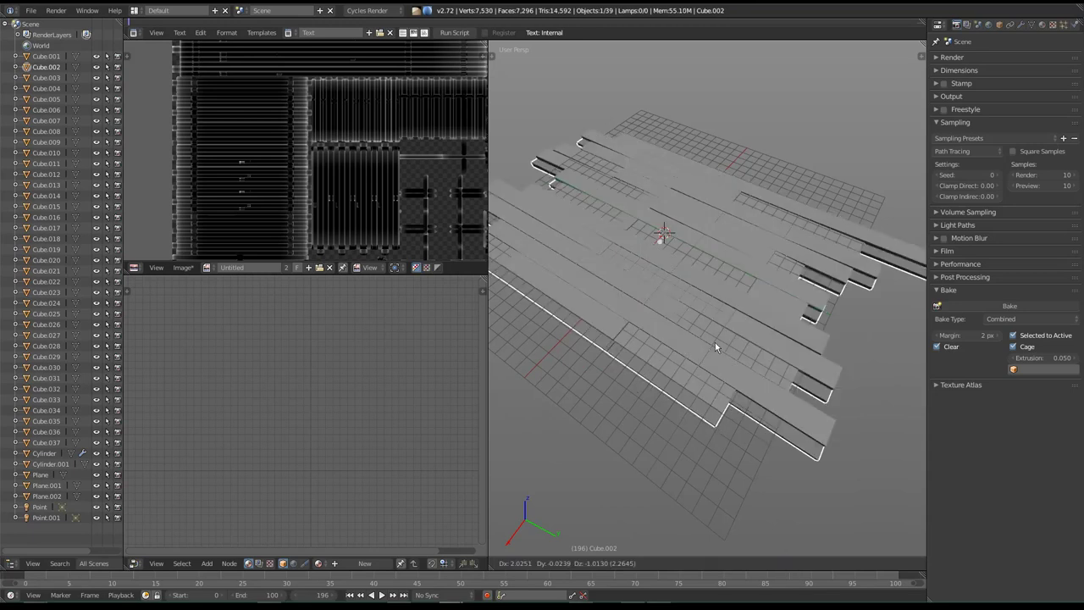
right_click(754, 306)
key("a")
key("a")
key("Tab")
key("Tab")
mouse_move(734, 321)
middle_mouse_down()
mouse_move(738, 373)
mouse_move(737, 352)
mouse_move(730, 359)
middle_mouse_up()
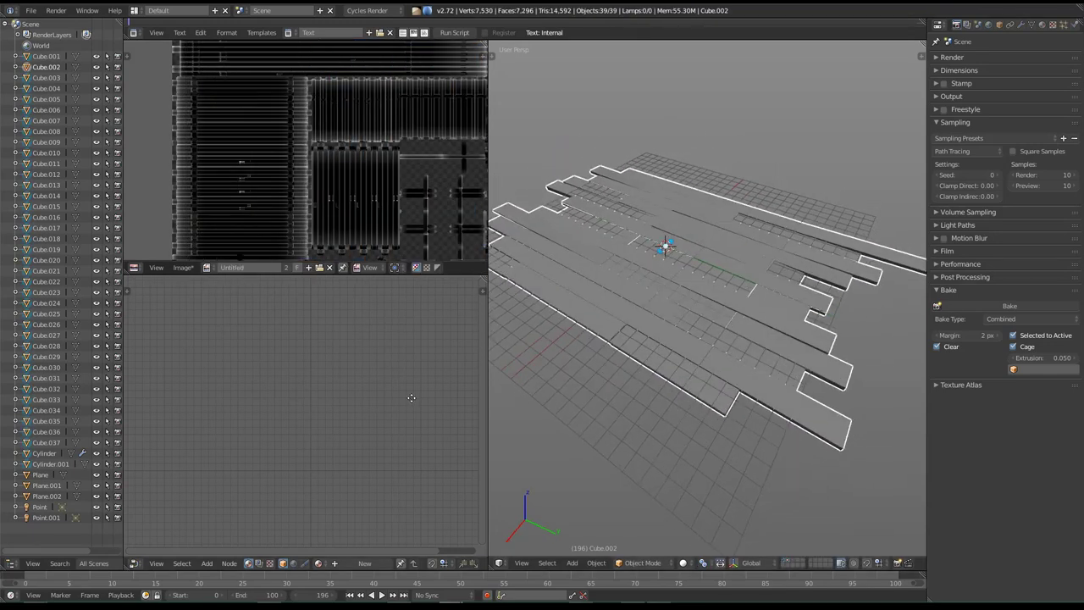
Create a new material for Cube.002 and add an Image Texture node to it.
left_click(1042, 25)
left_click(982, 173)
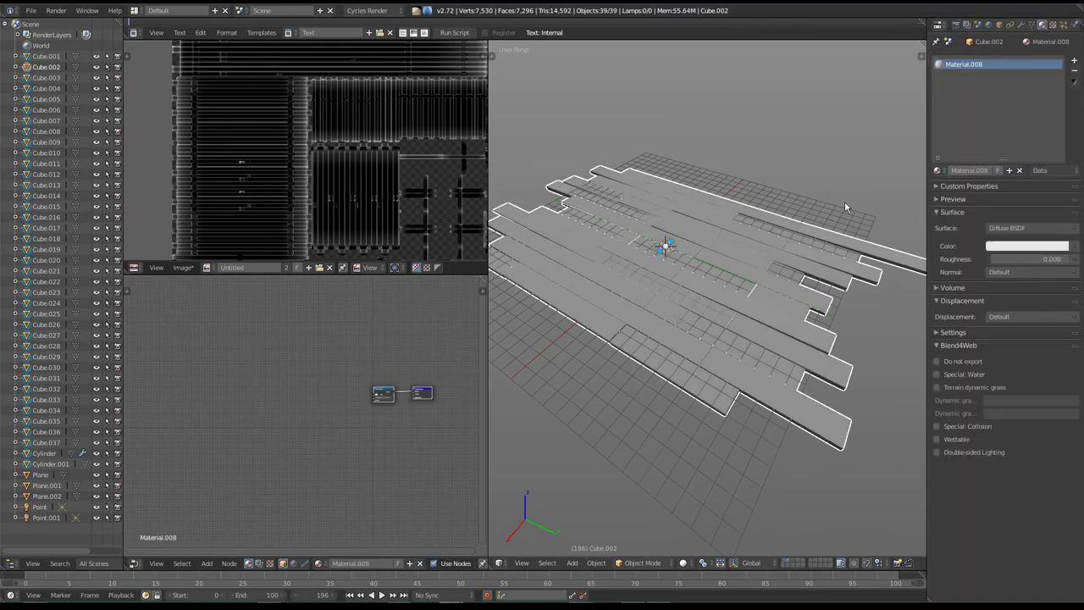
scroll(345, 362, "up", 2)
key("shift+a")
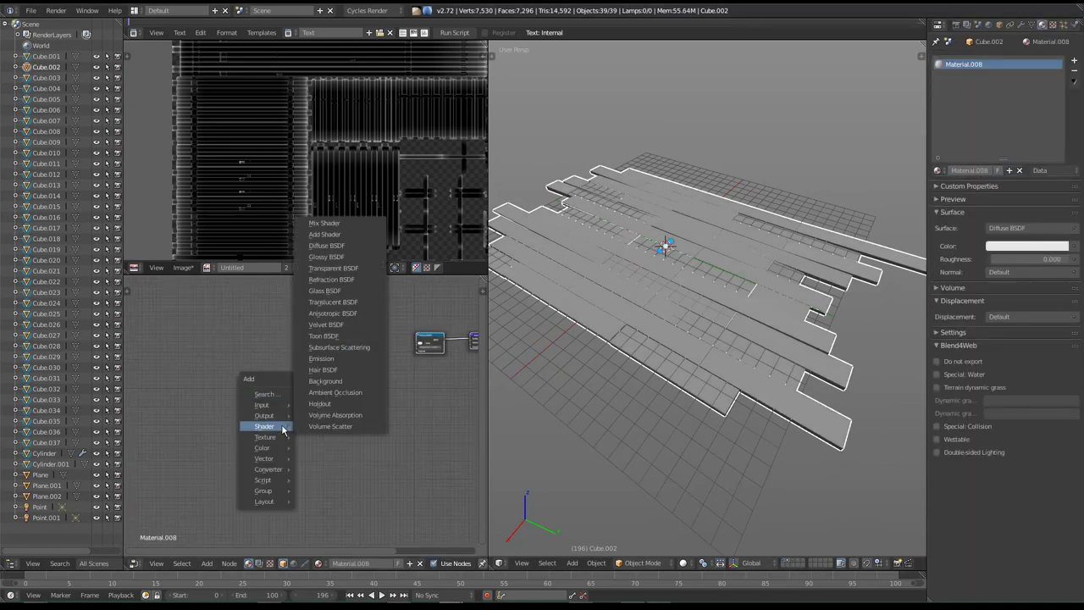
mouse_move(265, 436)
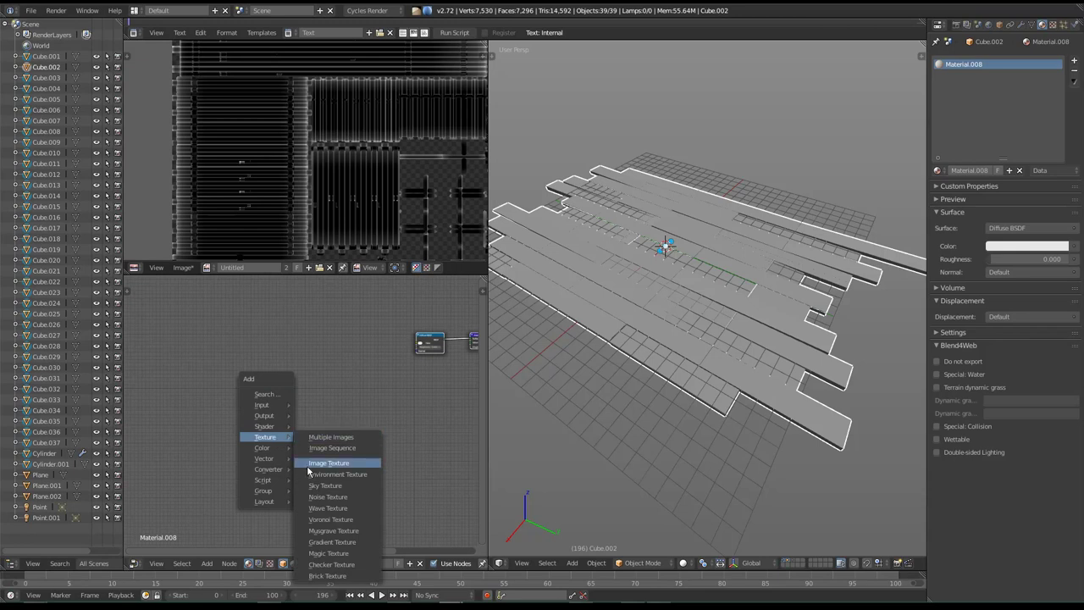
left_click(329, 463)
left_click(321, 385)
Create a new 1024×1024 image named RANDOM PARQUET.
left_click(330, 267)
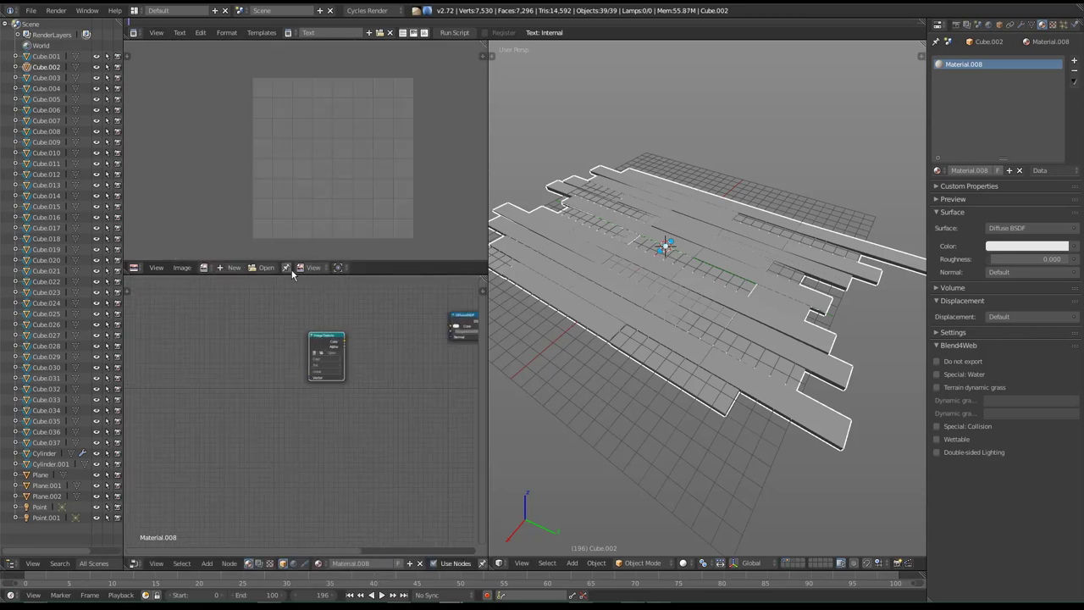
left_click(229, 269)
left_click(264, 261)
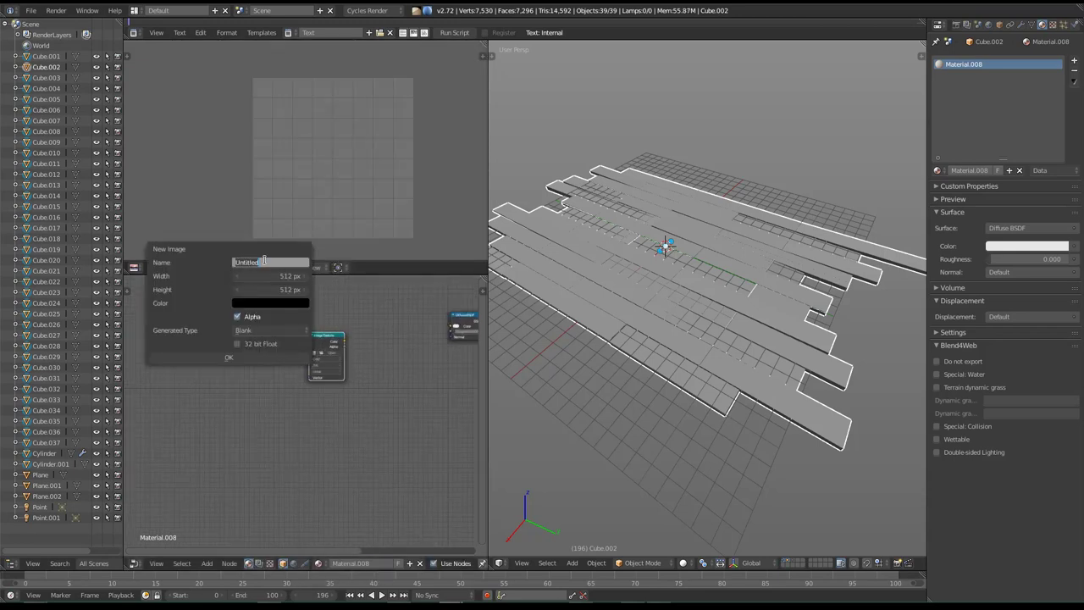
type("RANDOM PARQUET")
key("Return")
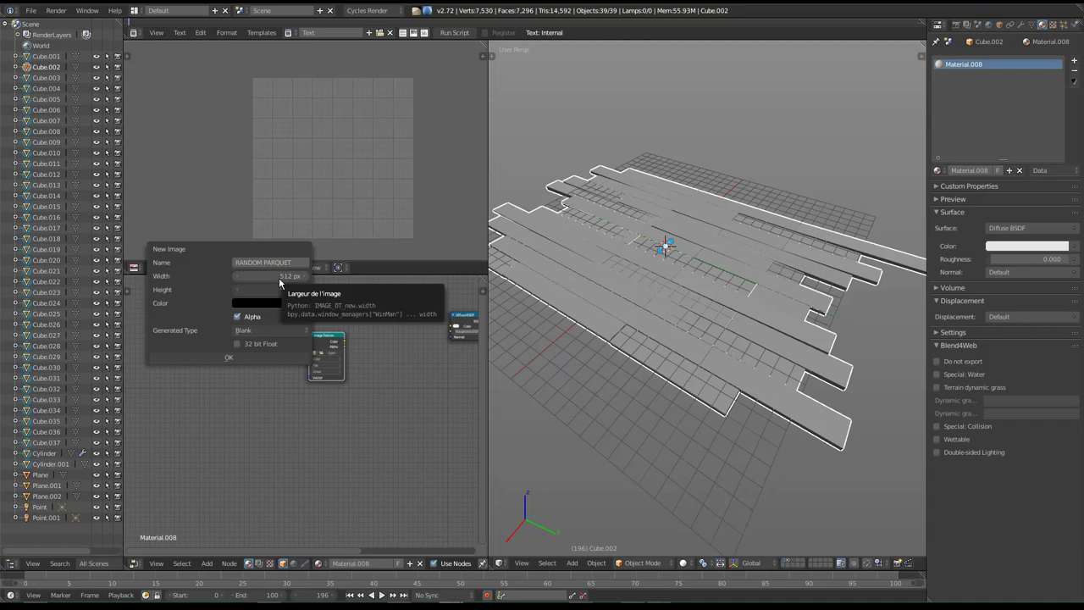
left_click(279, 277)
type("1024")
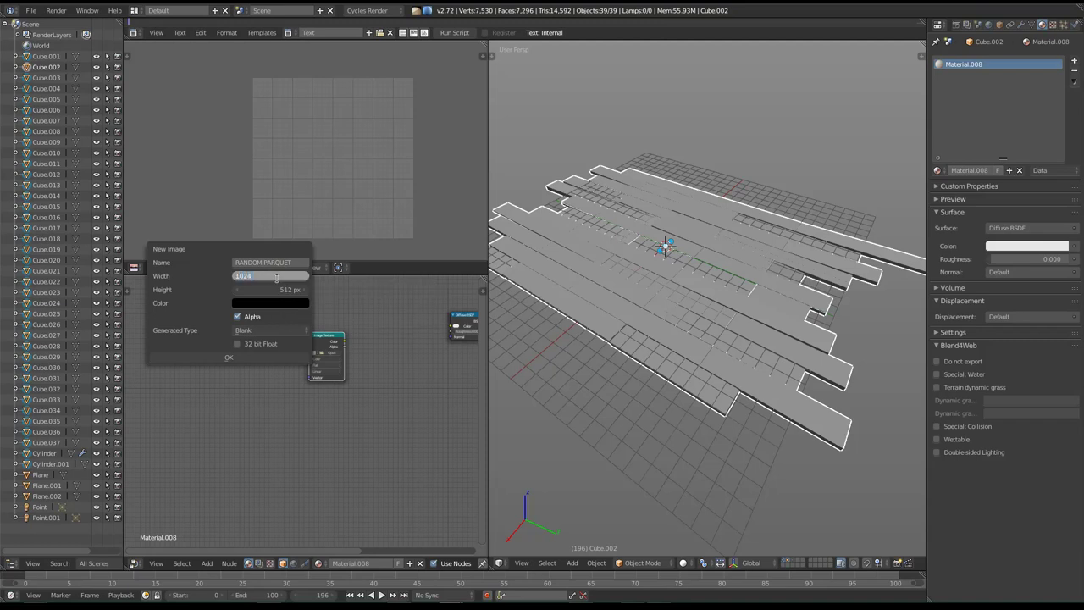
key("Return")
left_click(272, 288)
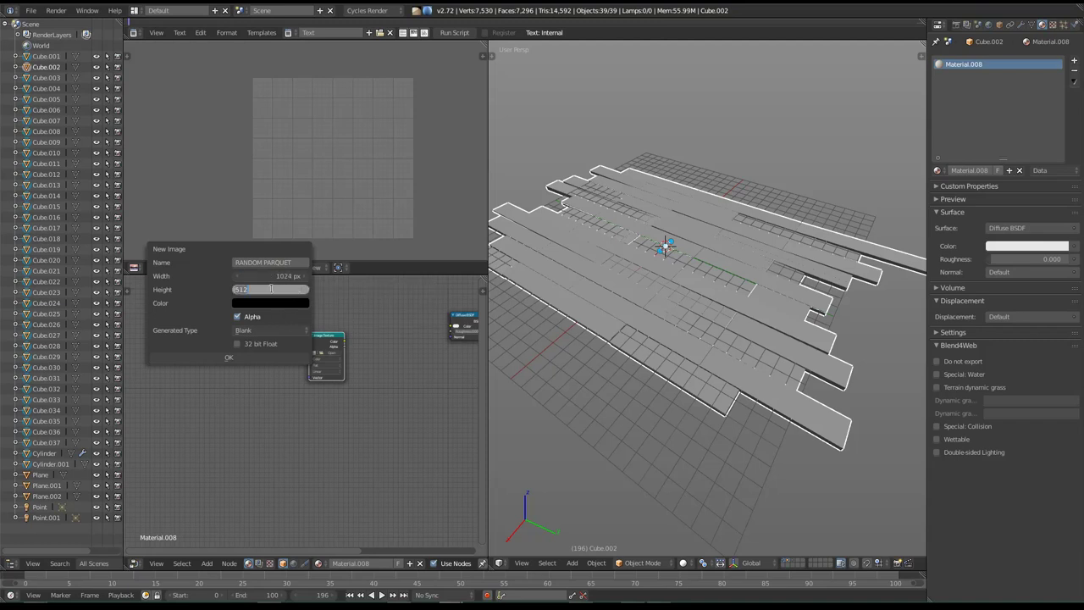
type("1024")
key("Return")
left_click(265, 357)
Assign the RANDOM PARQUET image to the Image Texture node.
scroll(298, 416, "up", 1)
scroll(298, 417, "up", 2)
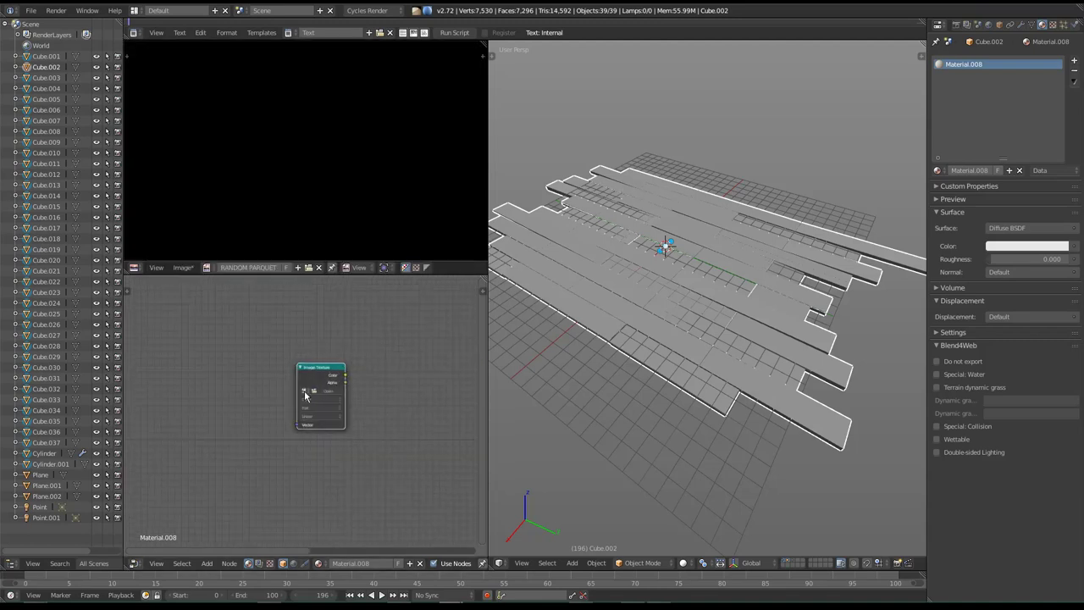
left_click(304, 390)
left_click(305, 397)
left_click(304, 392)
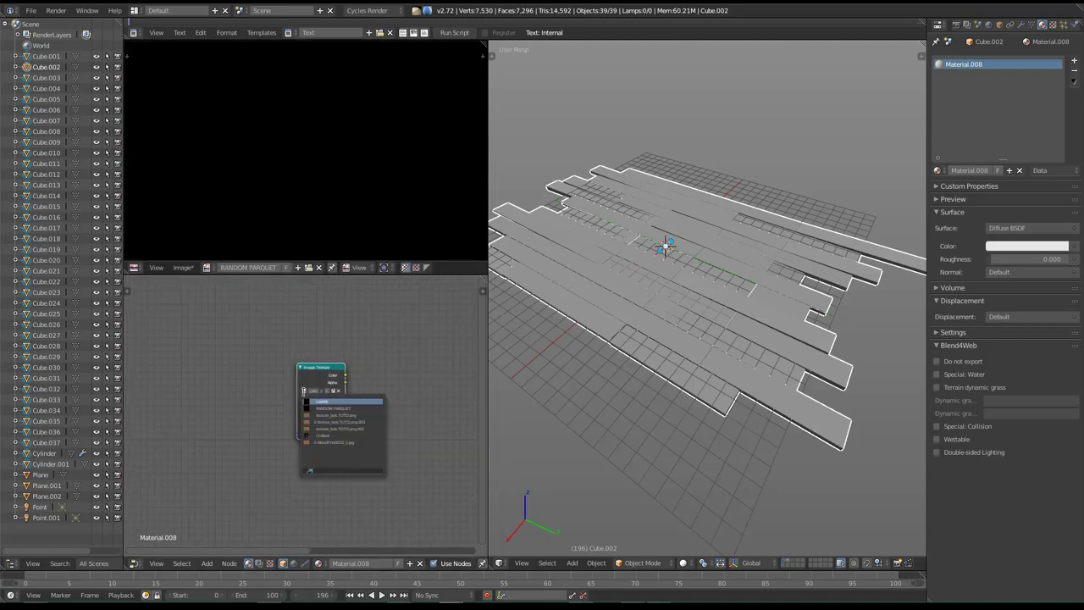
left_click(356, 420)
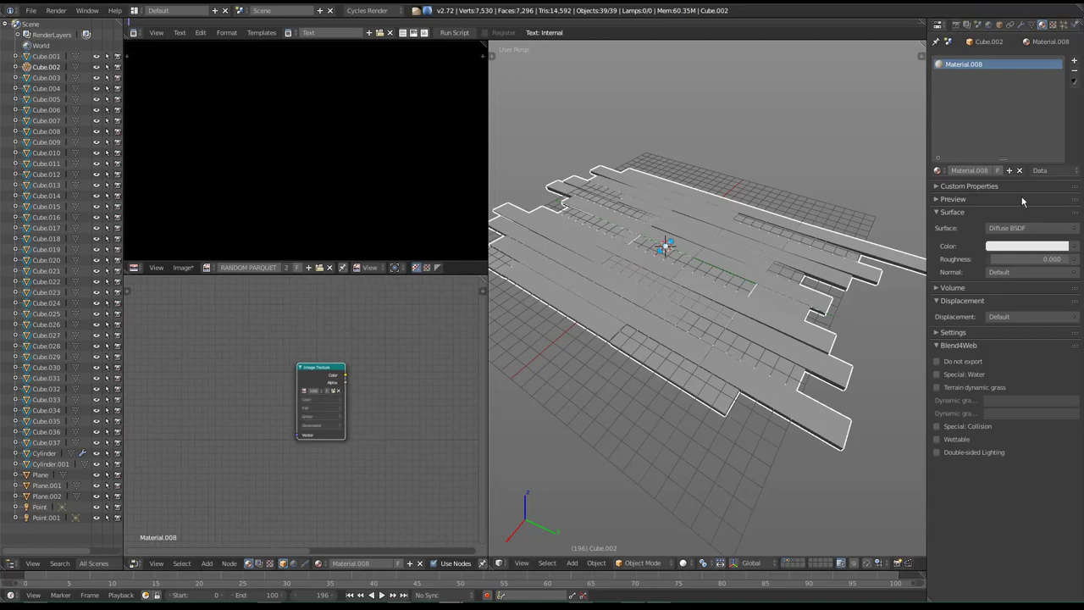
left_click(957, 24)
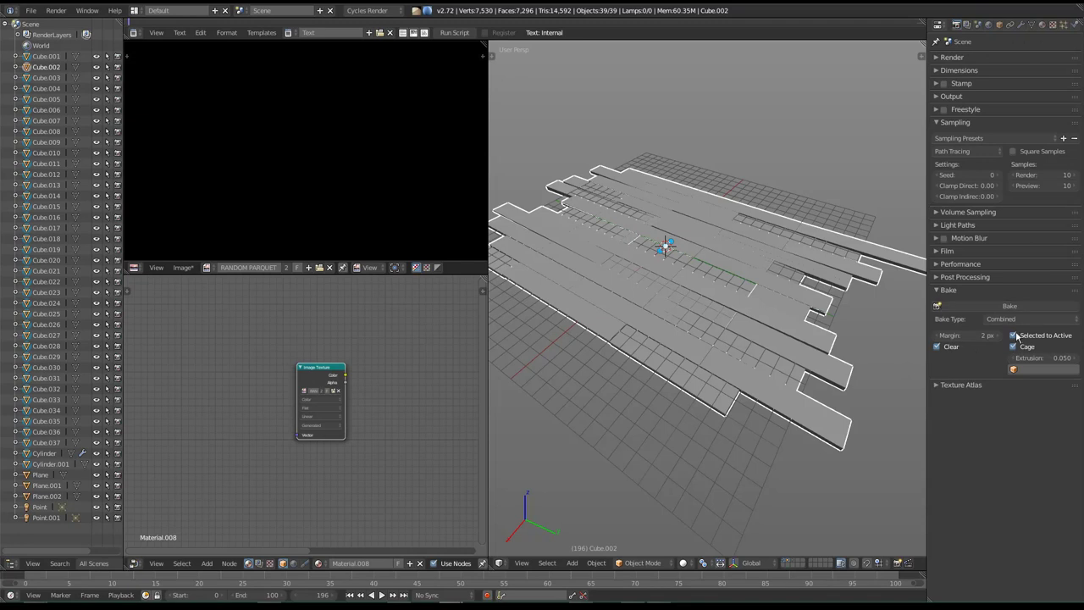
Set the bake type to Emit and bake the planks into RANDOM PARQUET.
left_click(1041, 322)
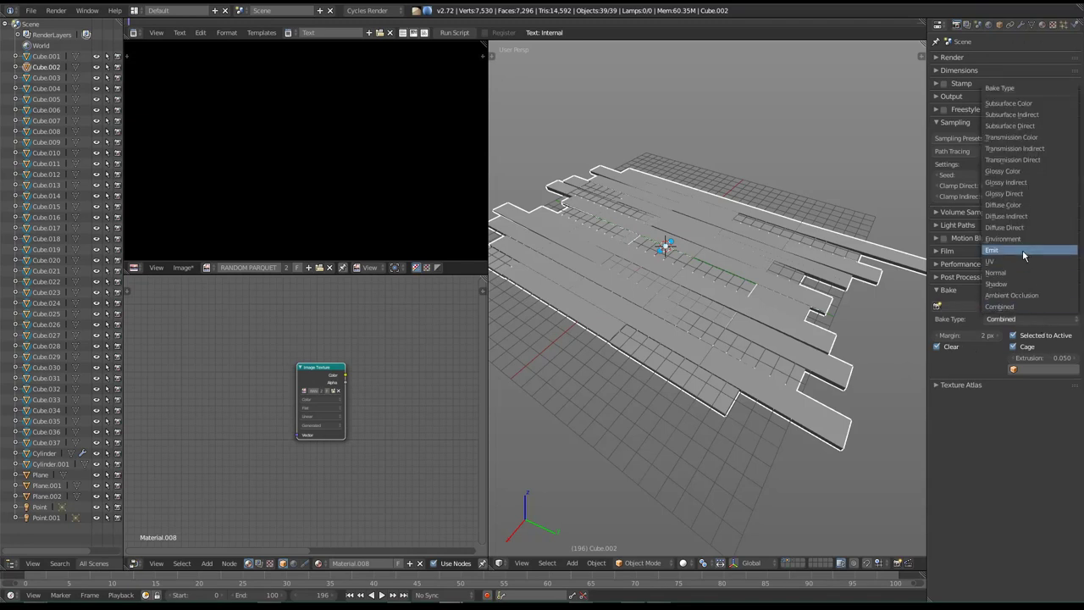
left_click(1022, 250)
left_click(1050, 306)
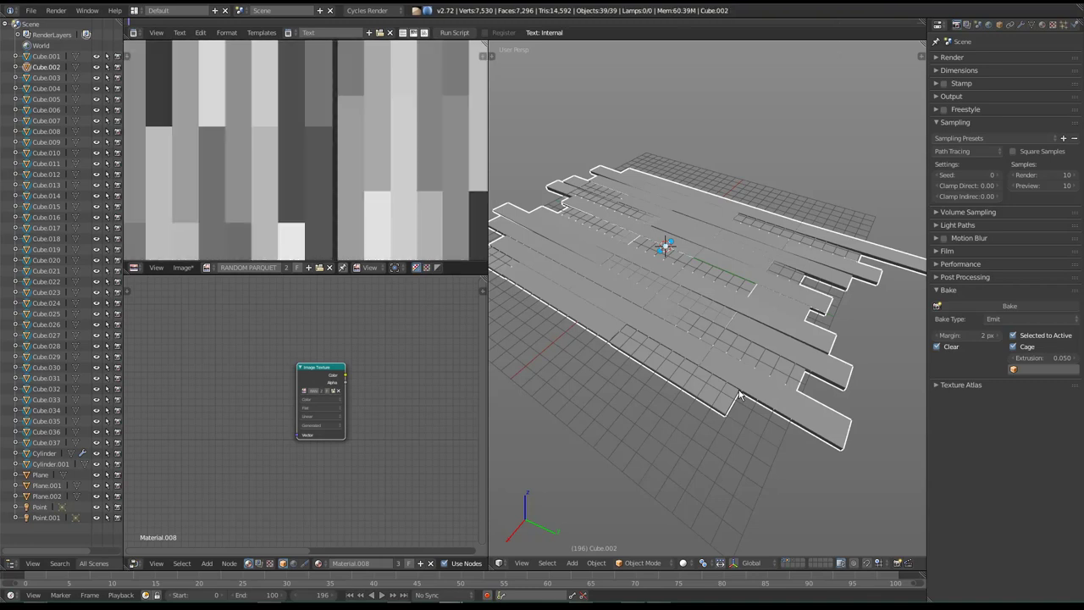
From a maximized image editor, save RANDOM PARQUET.png to the Desktop at 0% PNG compression.
key("ctrl+Up")
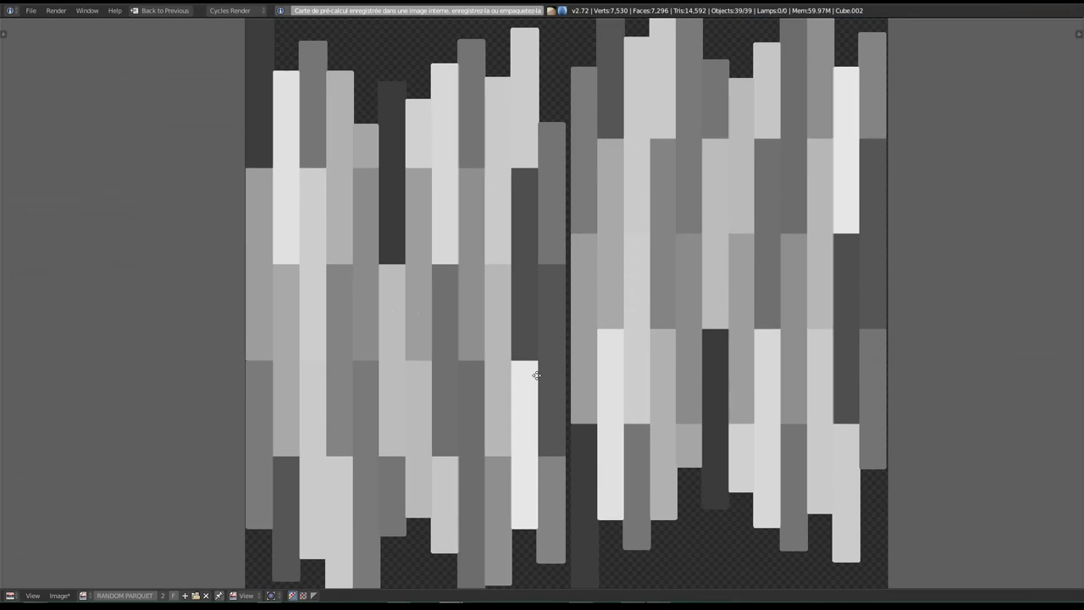
mouse_move(533, 308)
middle_mouse_down()
mouse_move(542, 403)
mouse_move(534, 362)
middle_mouse_up()
scroll(541, 405, "down", 2)
scroll(541, 407, "up", 1)
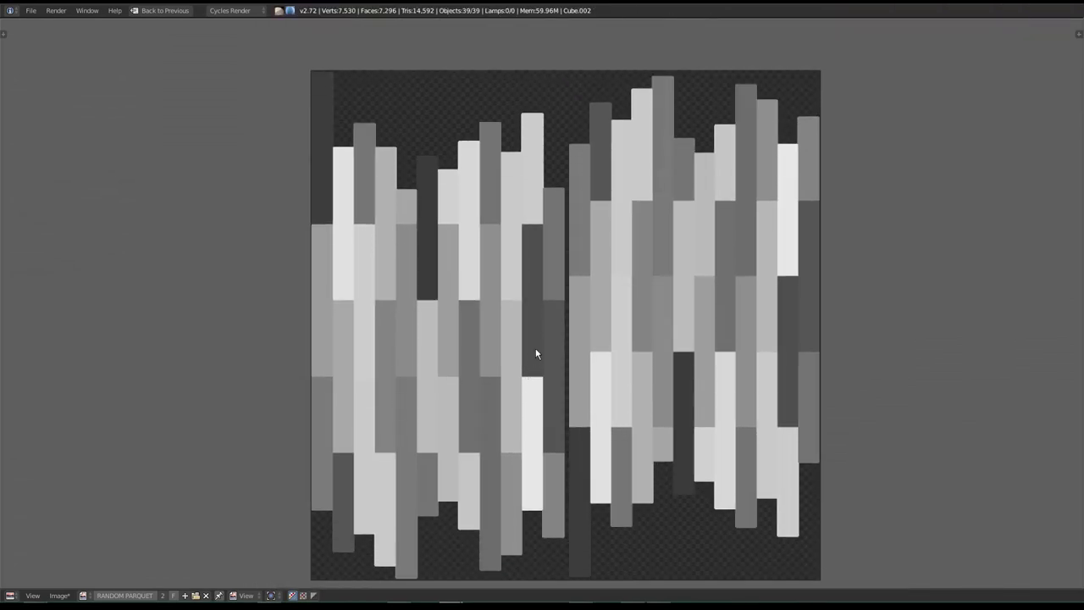
key("F3")
left_click(30, 192)
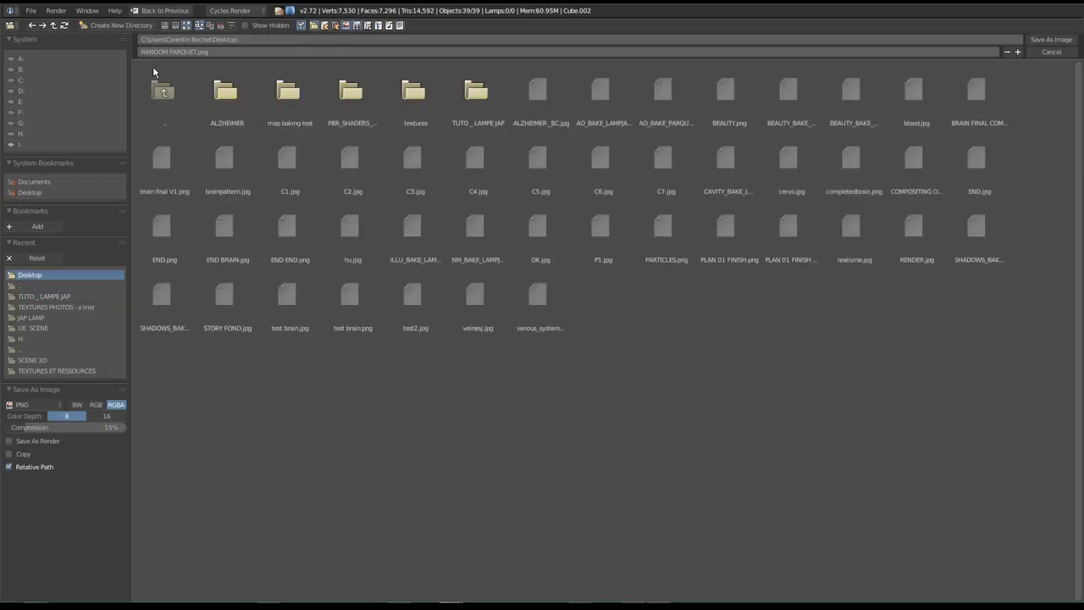
left_click(173, 52)
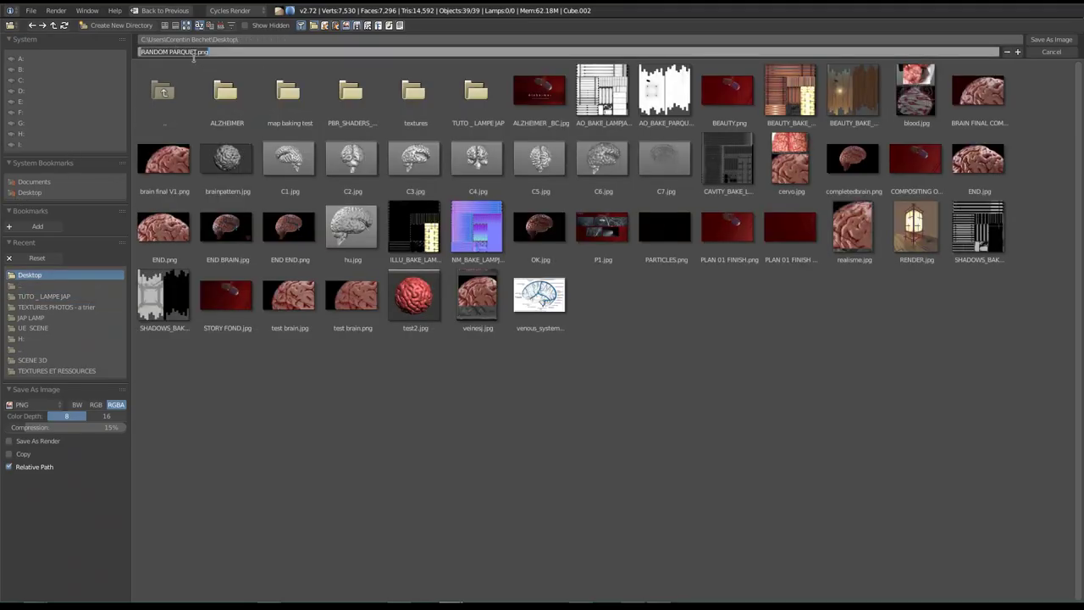
key("Return")
left_click_drag(74, 427, 11, 427)
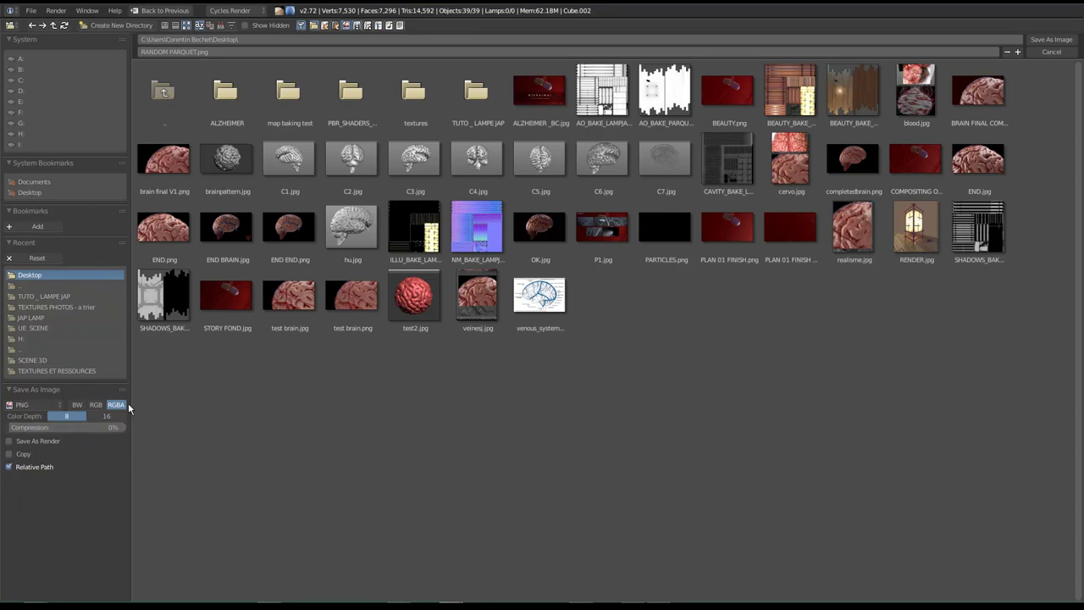
left_click(1052, 40)
key("ctrl+Up")
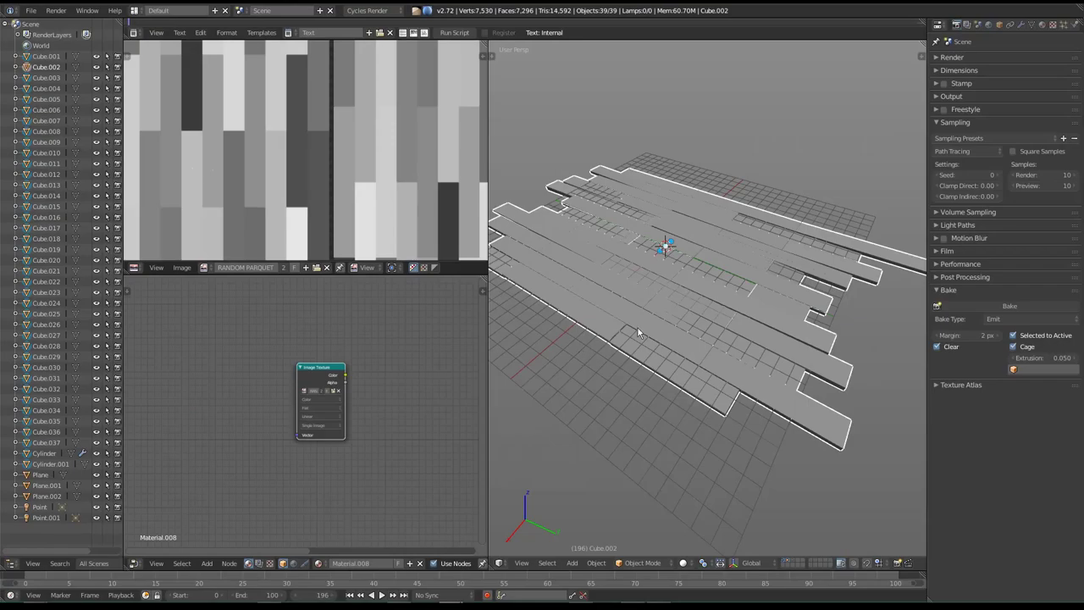
Display the 38 floor planks in Texture shading with the baked RANDOM PARQUET grey stripes.
middle_click_drag(674, 361, 662, 391)
mouse_move(657, 400)
middle_mouse_down("shift")
mouse_move(656, 306)
mouse_move(665, 347)
mouse_move(617, 373)
mouse_move(749, 334)
mouse_move(663, 340)
mouse_move(682, 328)
mouse_move(776, 346)
mouse_move(735, 354)
mouse_move(687, 328)
mouse_move(759, 318)
mouse_move(822, 329)
mouse_move(709, 345)
mouse_move(636, 375)
mouse_move(714, 349)
mouse_move(681, 418)
mouse_move(694, 357)
mouse_move(709, 343)
mouse_move(739, 409)
mouse_move(725, 391)
mouse_move(745, 336)
mouse_move(726, 375)
middle_mouse_up("shift")
key("alt+z")
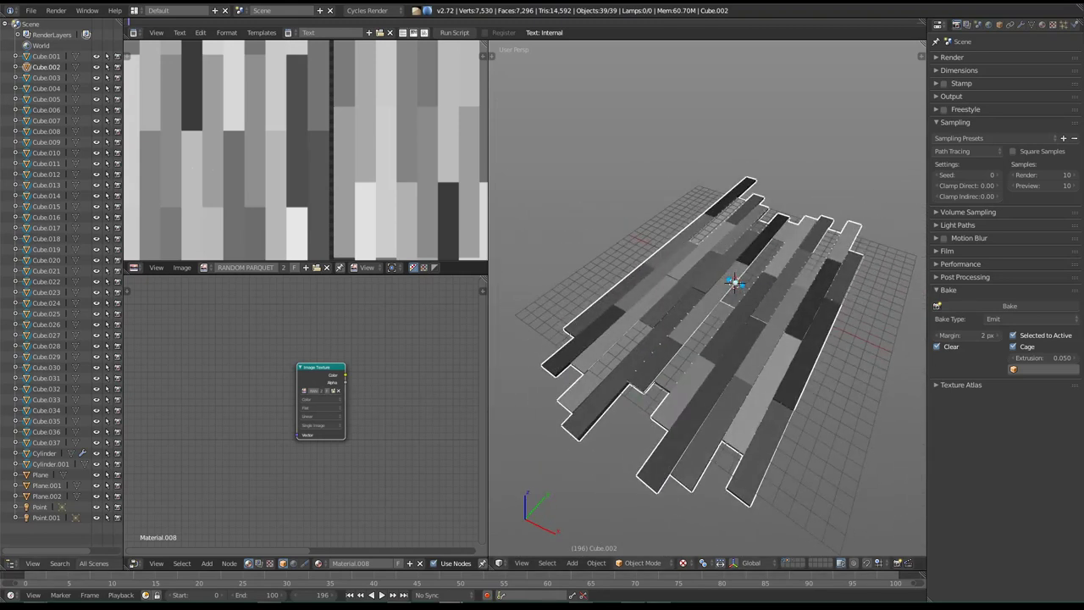